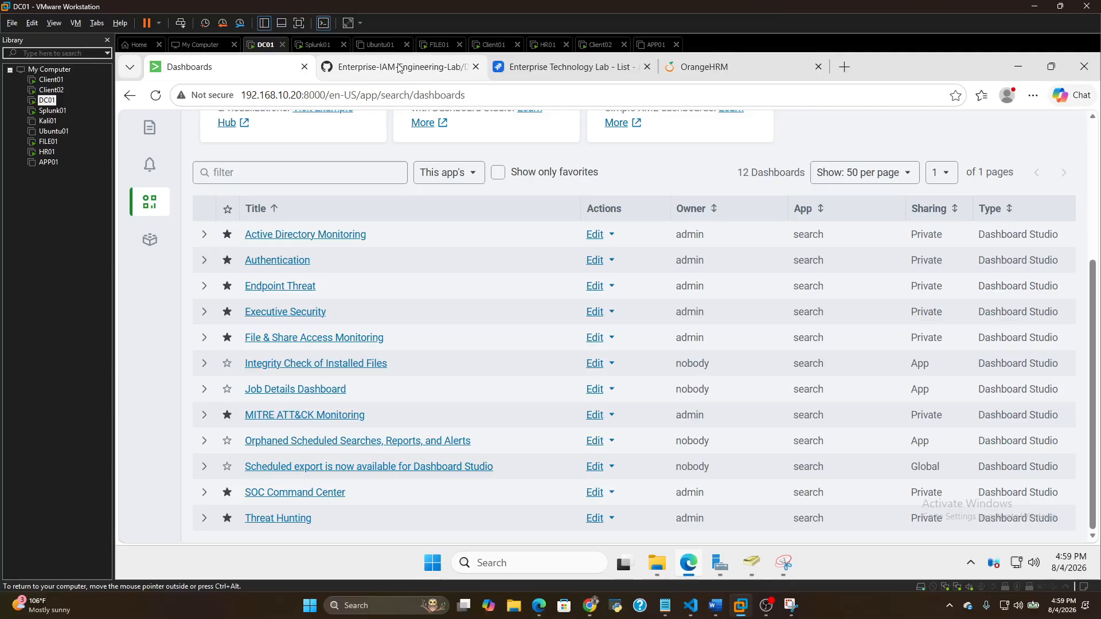
Switch to File Explorer and look at the files in the logs folder of C:\IAM-Toolkit
{"action": "left_click", "coordinate": [657, 564]}
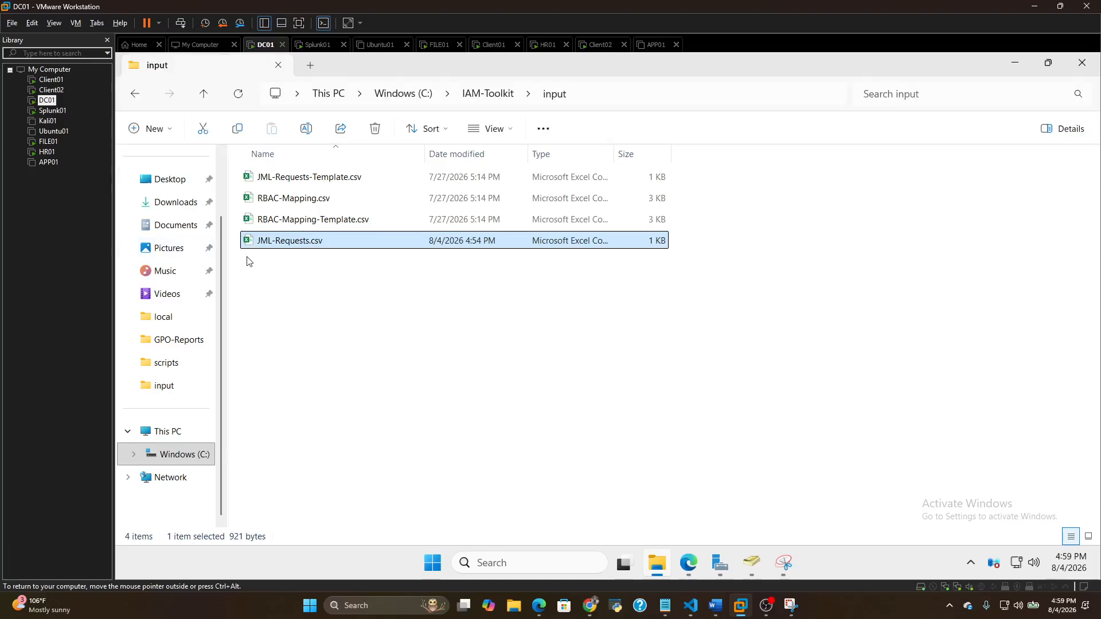
{"action": "left_click", "coordinate": [143, 98]}
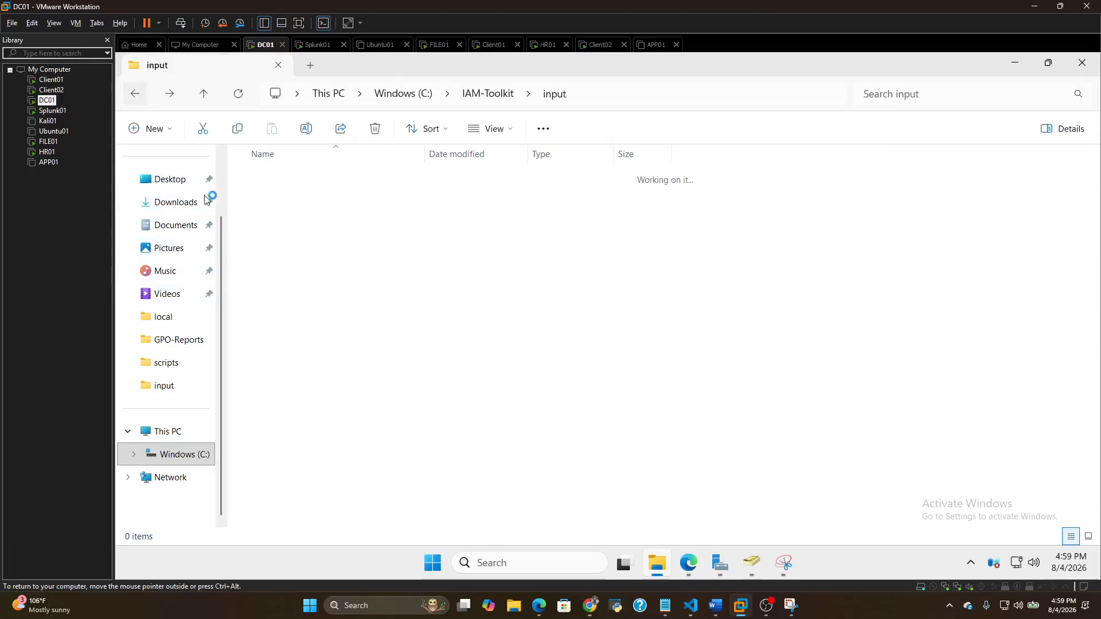
{"action": "double_click", "coordinate": [283, 240]}
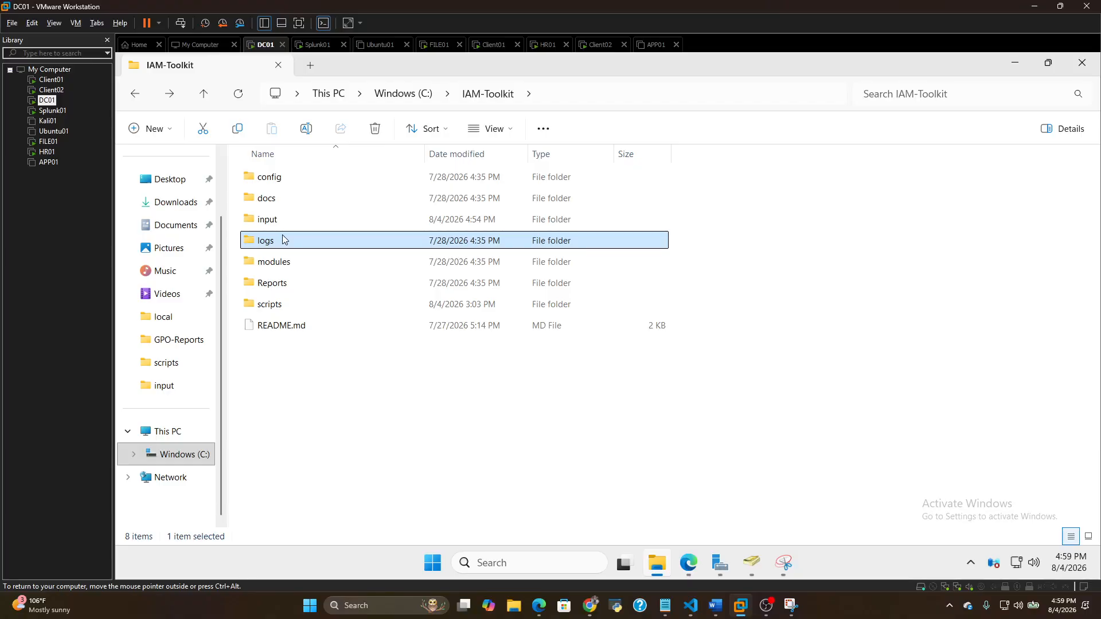
{"action": "left_click", "coordinate": [135, 95]}
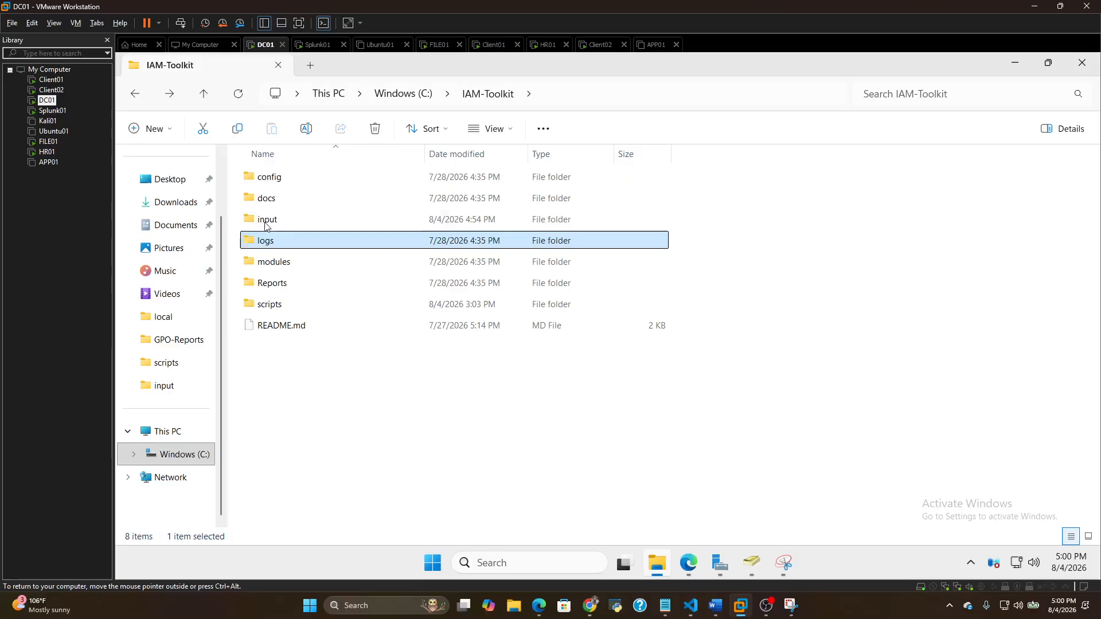
Open JML-Requests.csv from the toolkit's input folder, widen the RequestID column to view it, and close the file without saving
{"action": "double_click", "coordinate": [286, 221]}
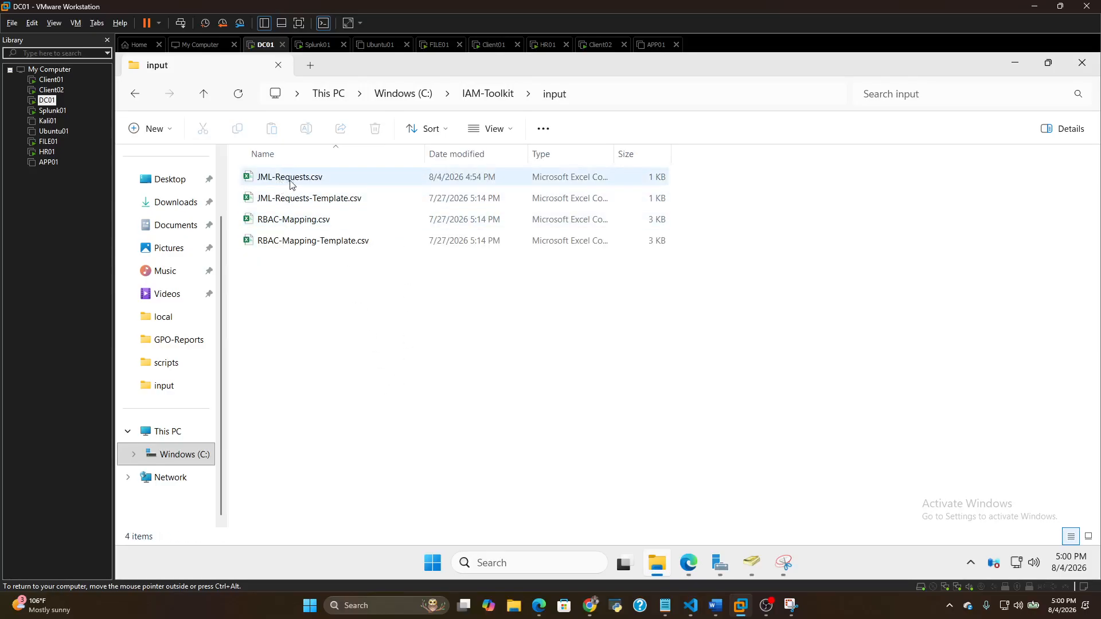
{"action": "left_click", "coordinate": [323, 181]}
{"action": "double_click", "coordinate": [324, 180]}
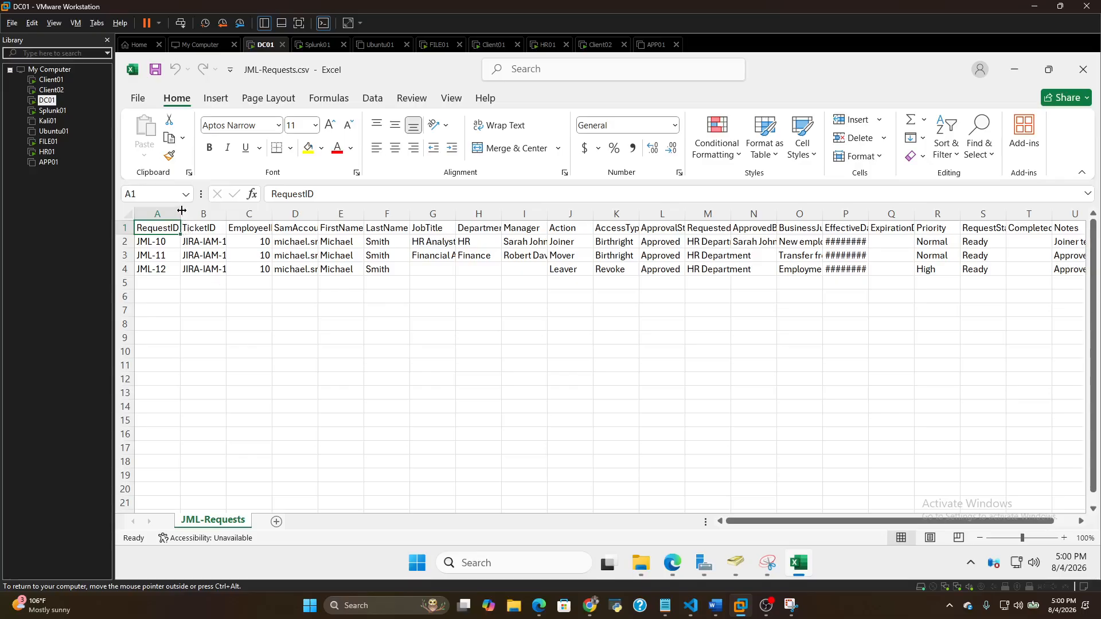
{"action": "left_click_drag", "start_coordinate": [181, 211], "coordinate": [211, 211]}
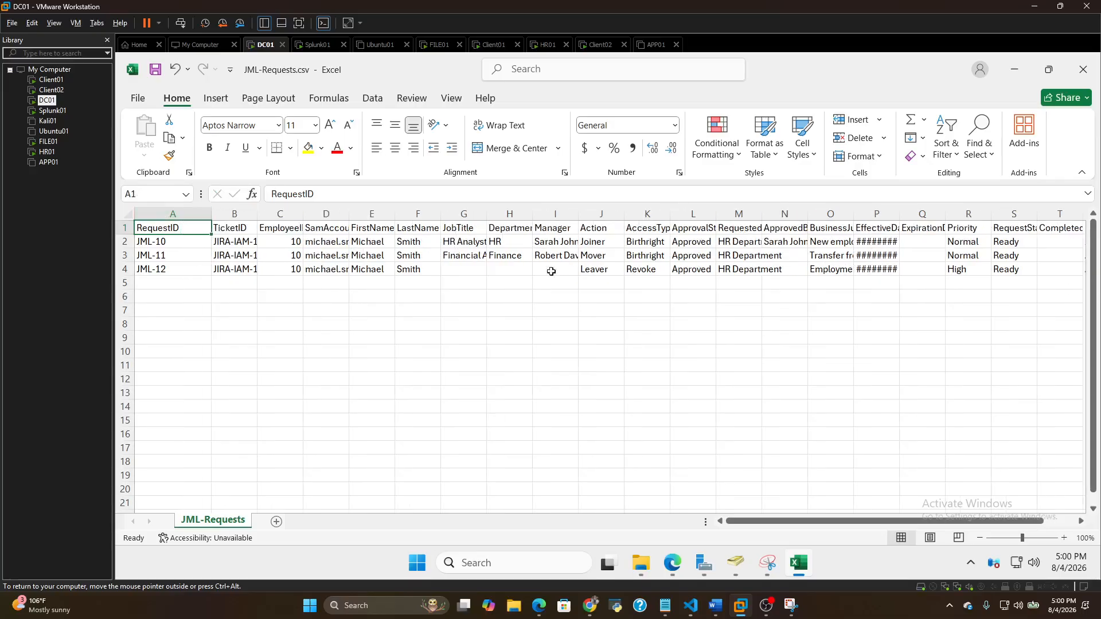
{"action": "left_click", "coordinate": [1083, 69]}
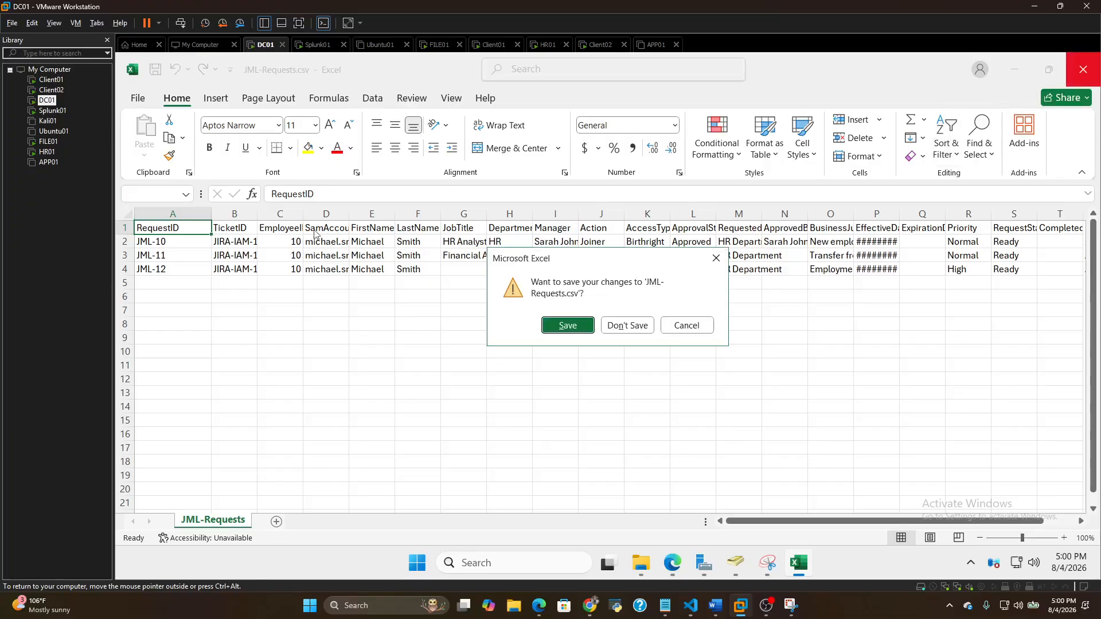
{"action": "left_click", "coordinate": [627, 325]}
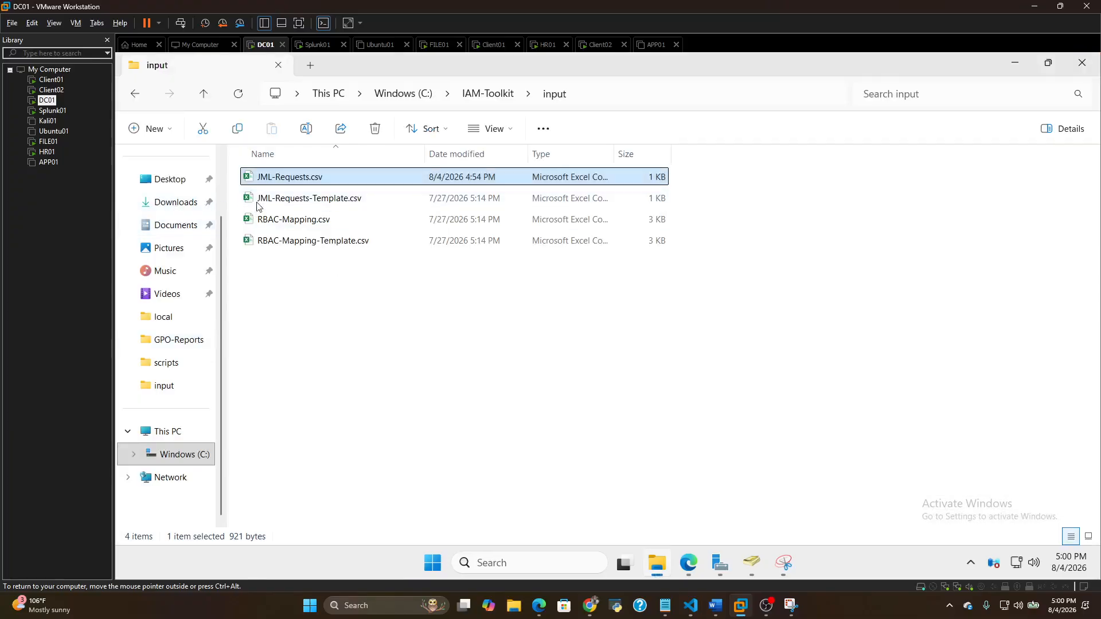
Look at the report files in the Reports folder of IAM-Toolkit and return to the toolkit's main folder
{"action": "left_click", "coordinate": [137, 94]}
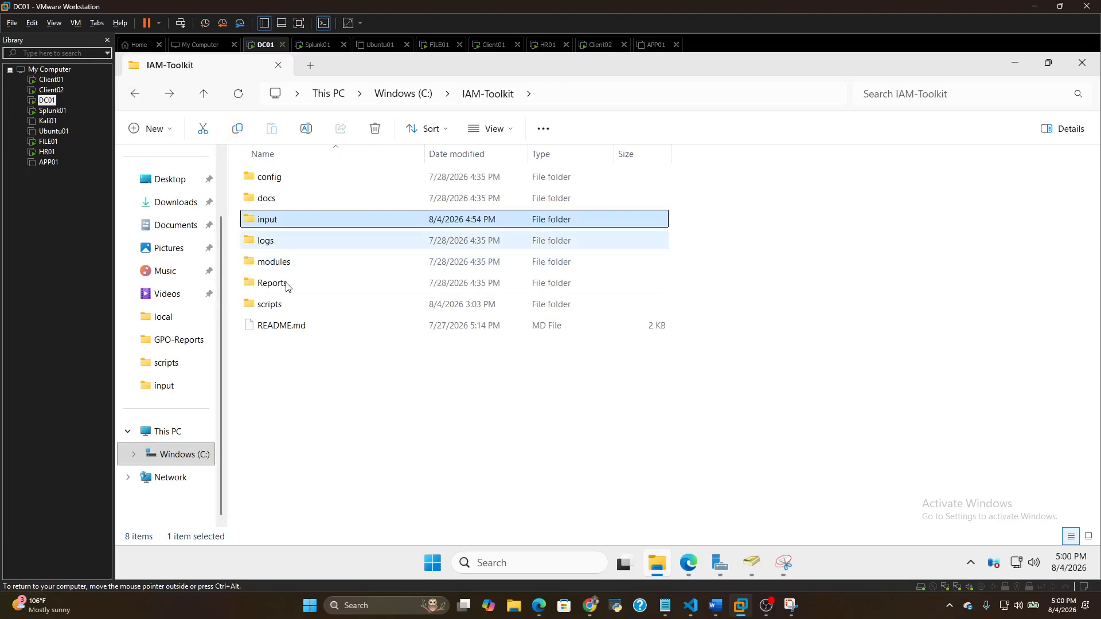
{"action": "left_click", "coordinate": [282, 286]}
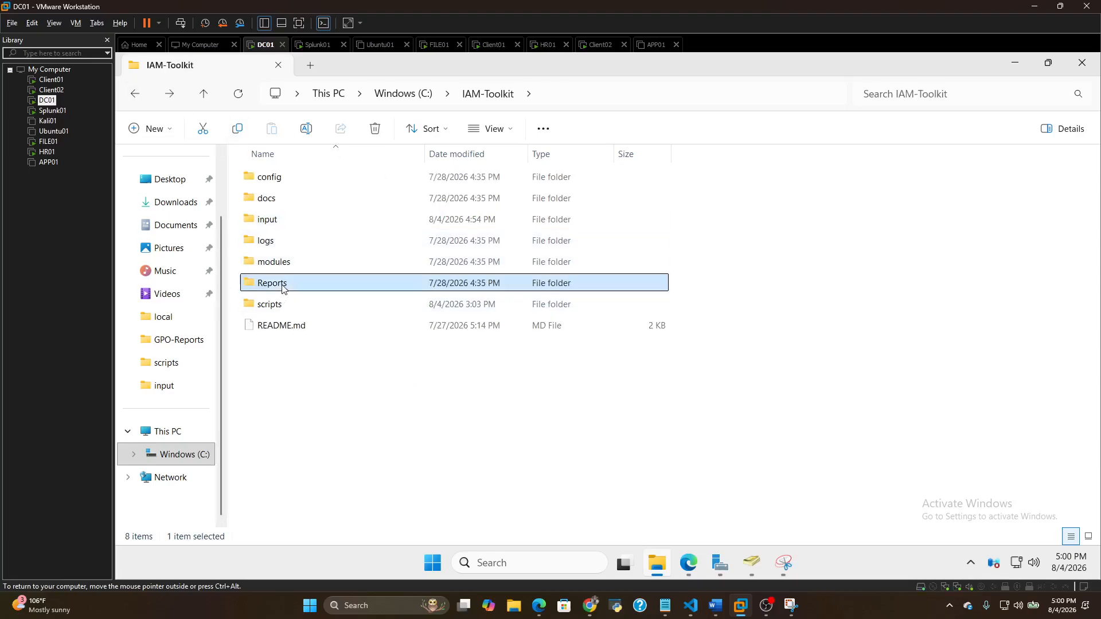
{"action": "double_click", "coordinate": [282, 287]}
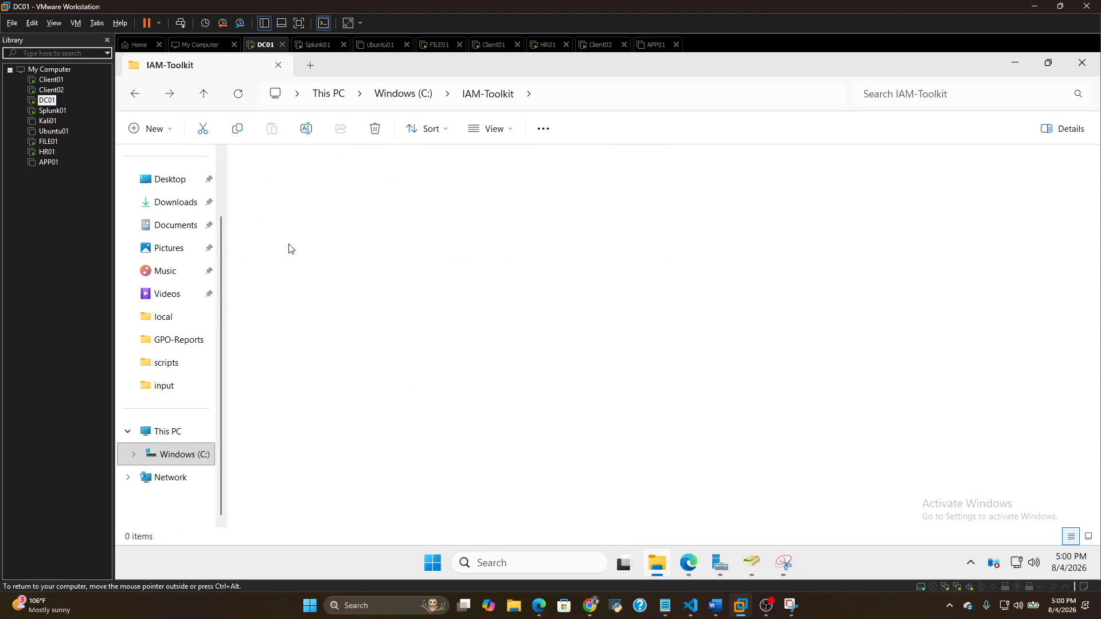
{"action": "left_click", "coordinate": [133, 96]}
Open New-Joiner.ps1 from the toolkit's scripts folder, read through the code, and return to the IAM-Toolkit folder
{"action": "left_click", "coordinate": [292, 305]}
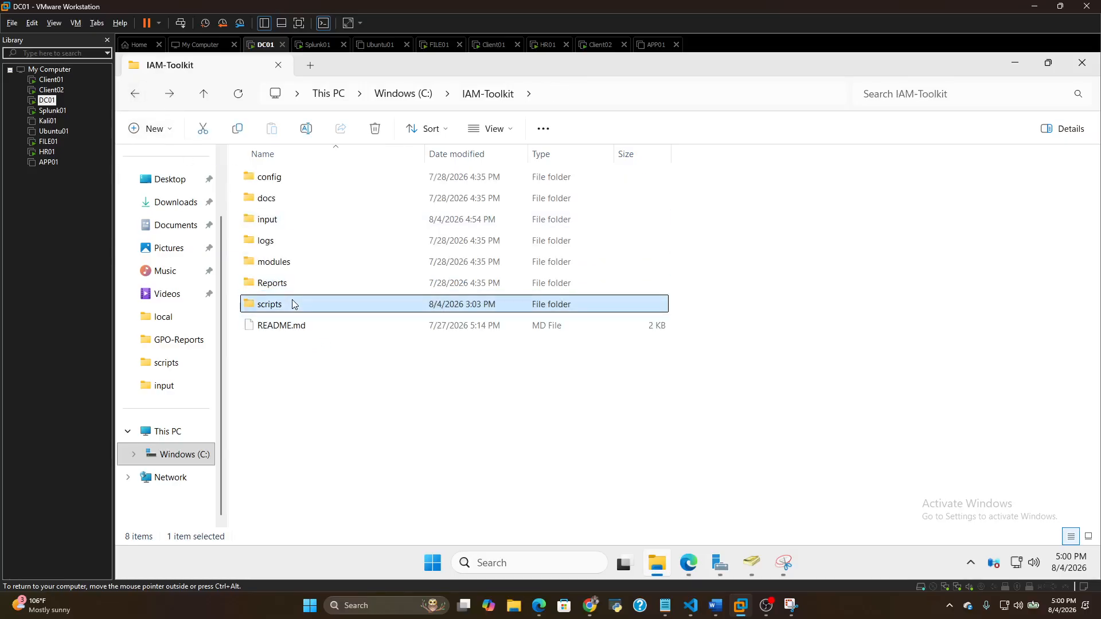
{"action": "double_click", "coordinate": [292, 304]}
{"action": "double_click", "coordinate": [328, 264]}
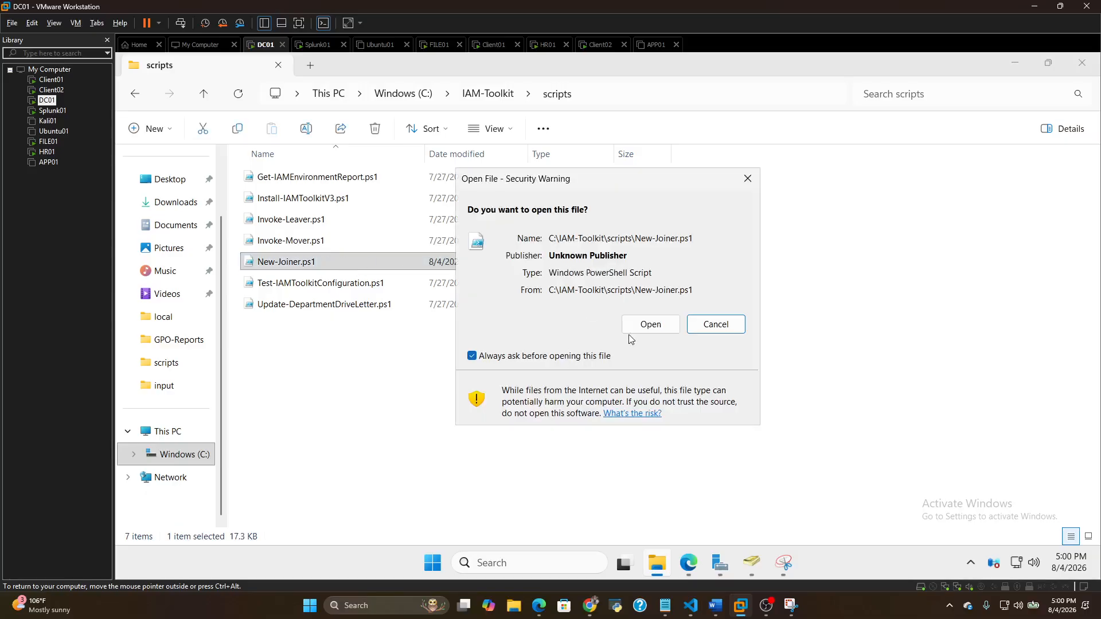
{"action": "left_click", "coordinate": [637, 325]}
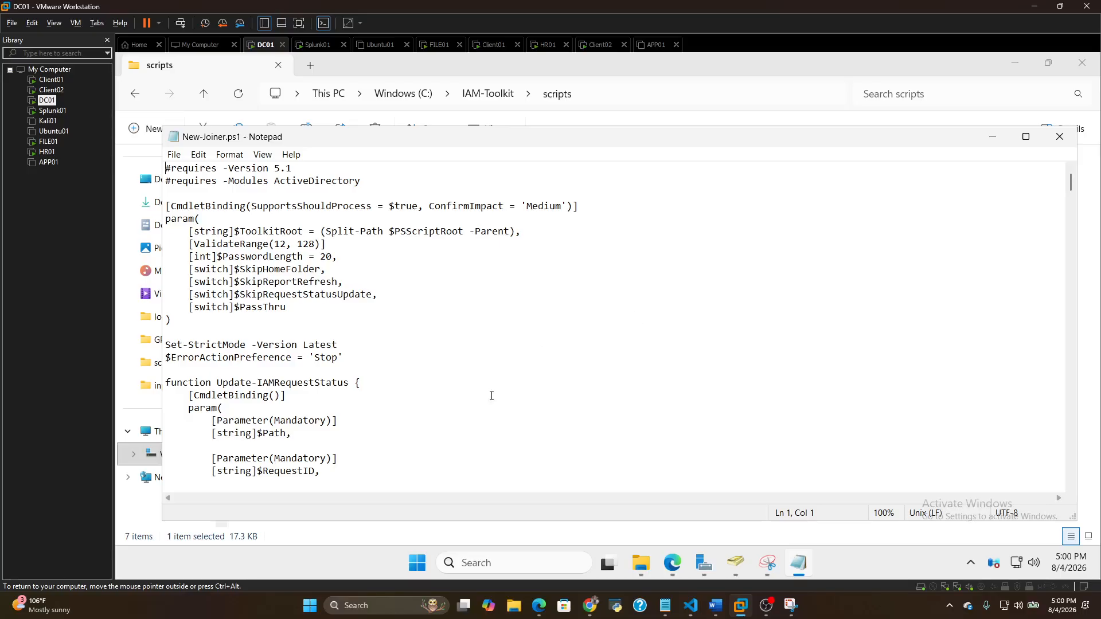
{"action": "scroll", "coordinate": [508, 358], "scroll_direction": "down", "scroll_amount": 17}
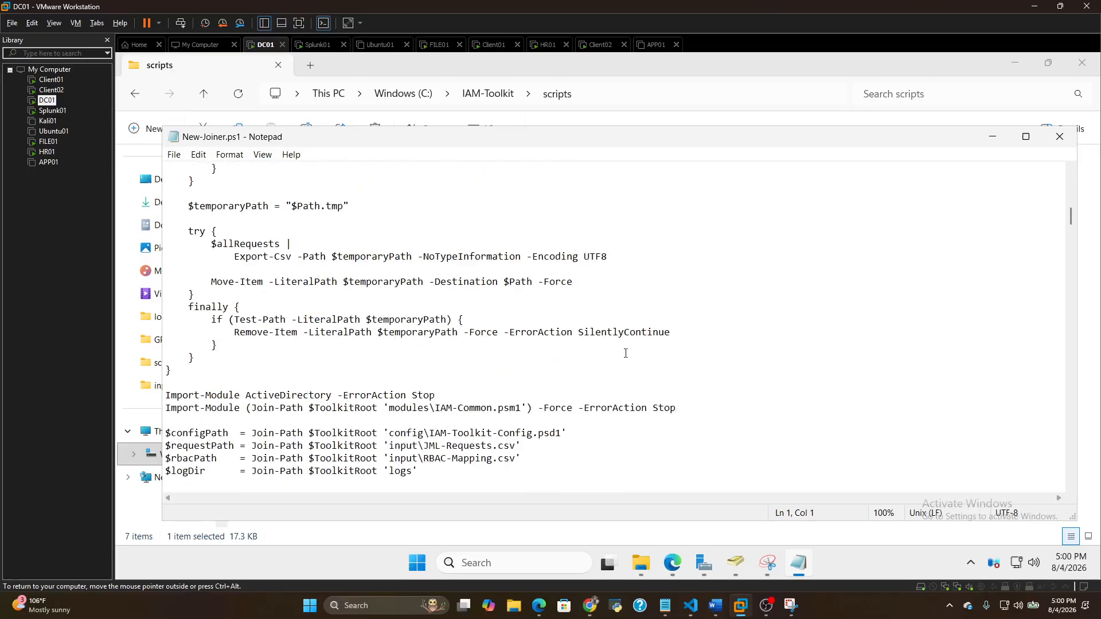
{"action": "left_click", "coordinate": [1060, 137]}
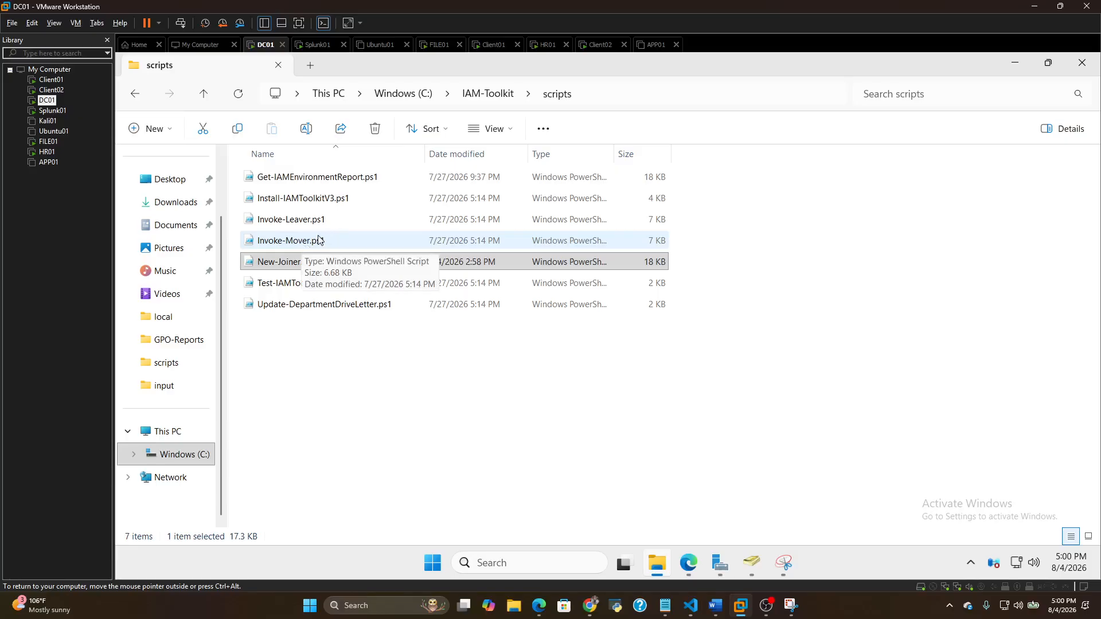
{"action": "left_click", "coordinate": [136, 94]}
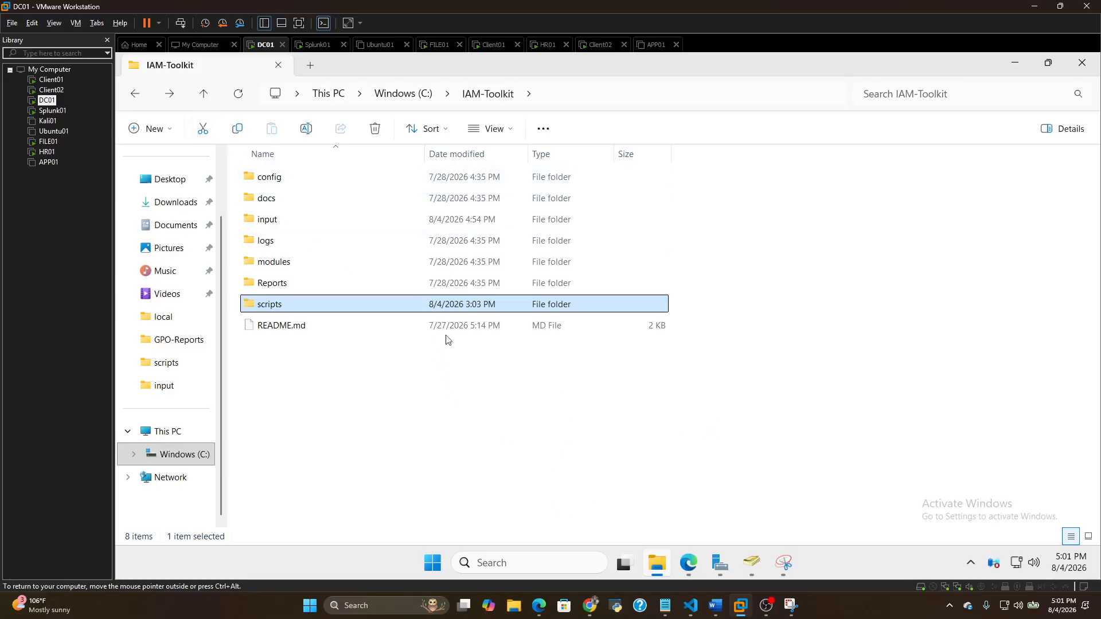
Switch to the browser, sign in to OrangeHRM with the saved admin username and password, and open the Admin section
{"action": "left_click", "coordinate": [687, 563]}
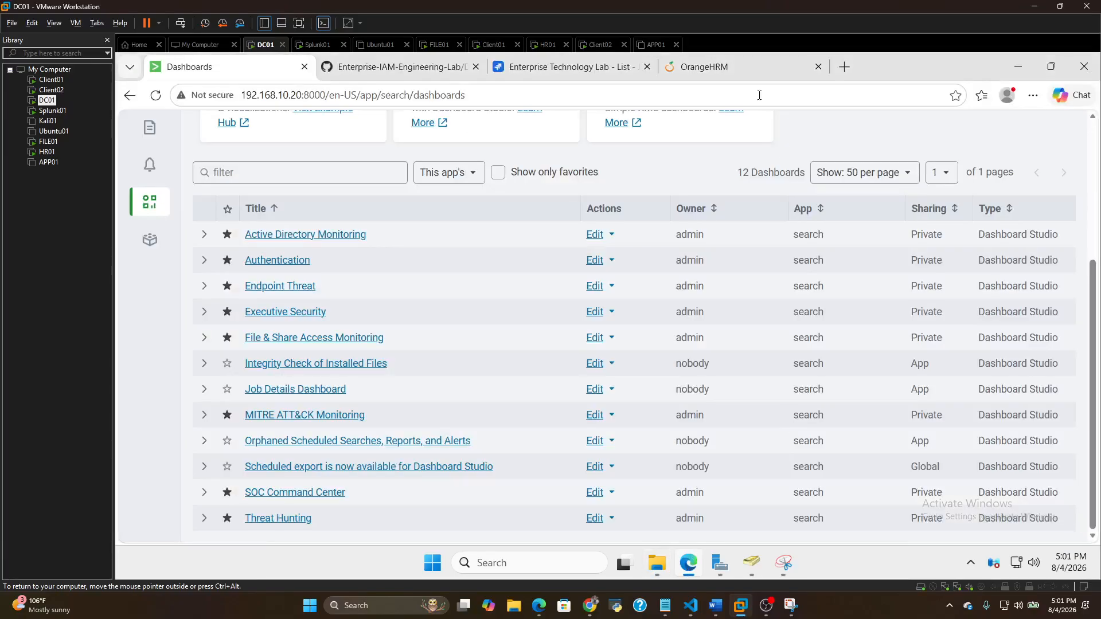
{"action": "left_click", "coordinate": [733, 67]}
{"action": "left_click", "coordinate": [477, 313]}
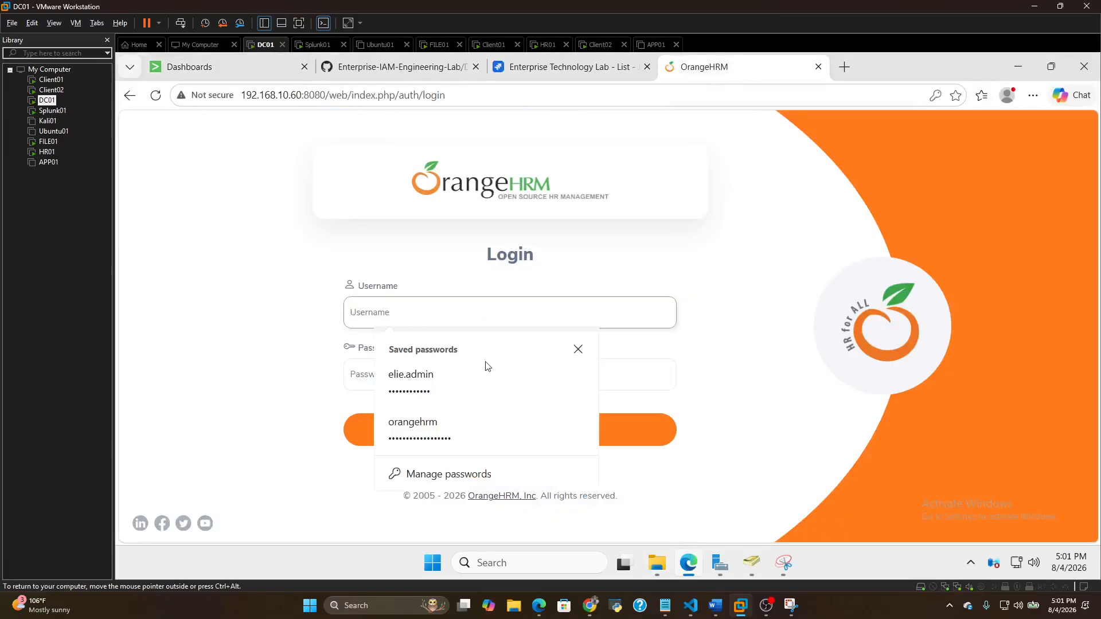
{"action": "left_click", "coordinate": [444, 378]}
{"action": "left_click", "coordinate": [602, 427]}
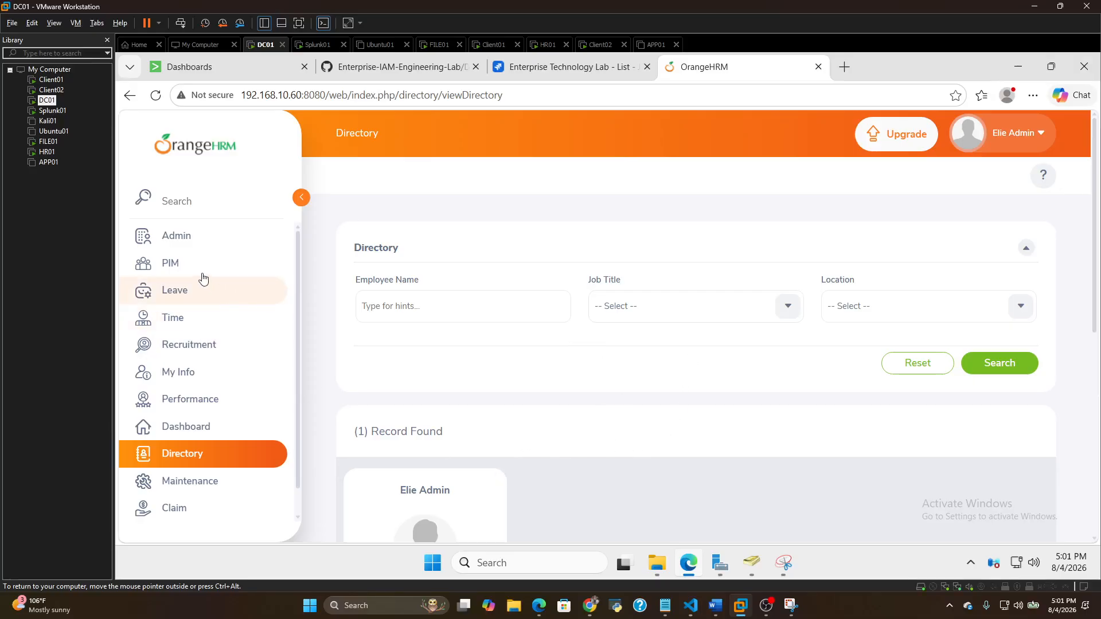
{"action": "left_click", "coordinate": [183, 240]}
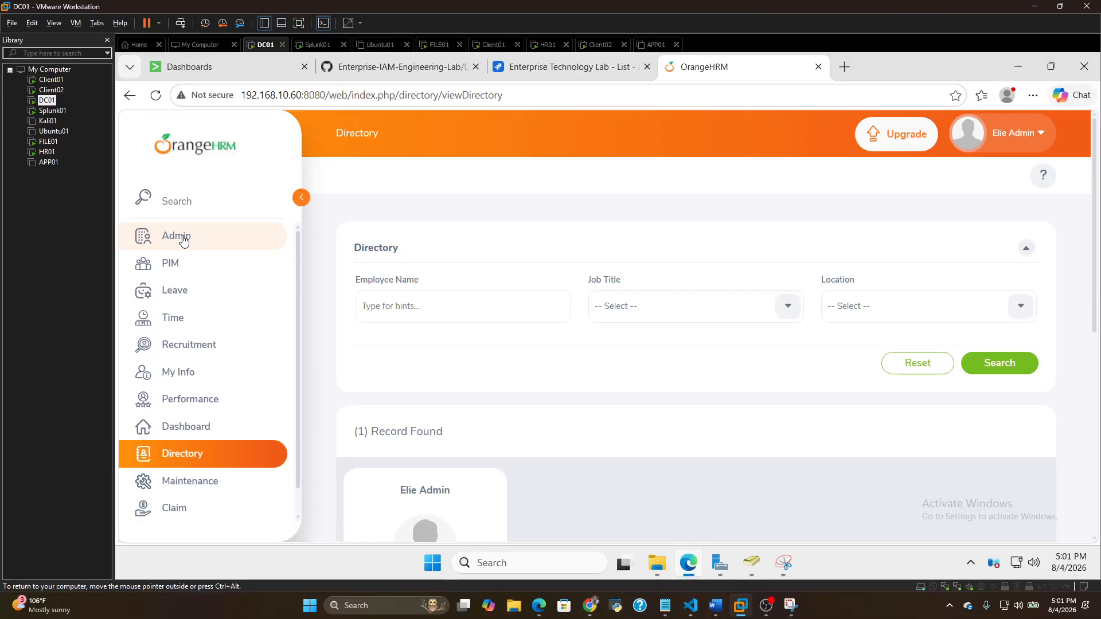
Expand epic ETL-4 in the Jira list of the Enterprise Technology Lab space and review its child work items
{"action": "left_click", "coordinate": [554, 68]}
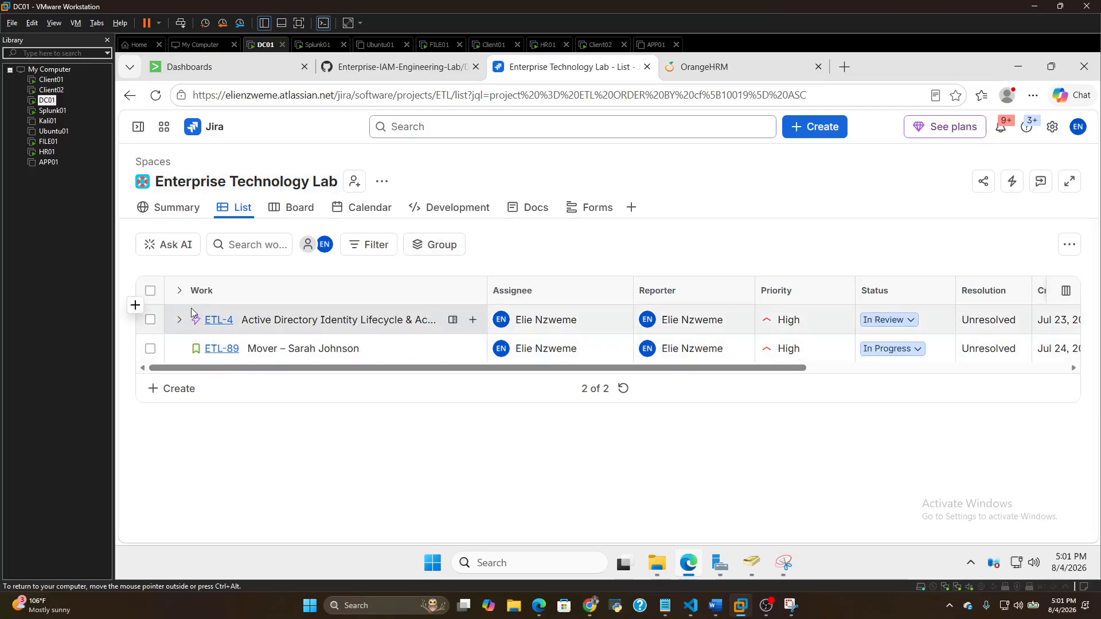
{"action": "left_click", "coordinate": [178, 324]}
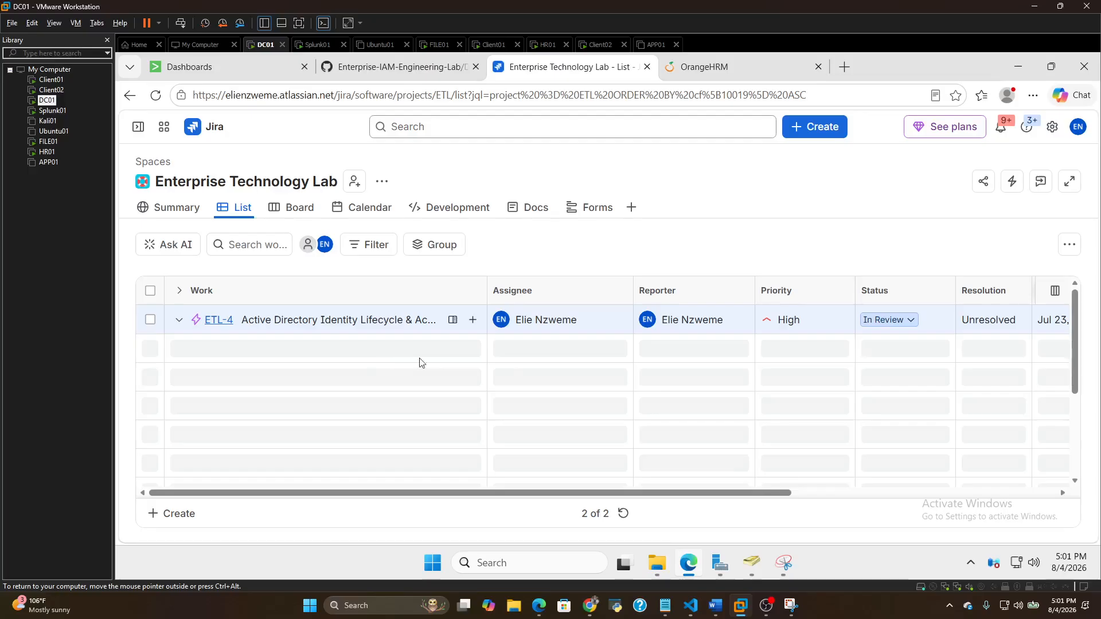
{"action": "scroll", "coordinate": [803, 402], "scroll_direction": "down", "scroll_amount": 5}
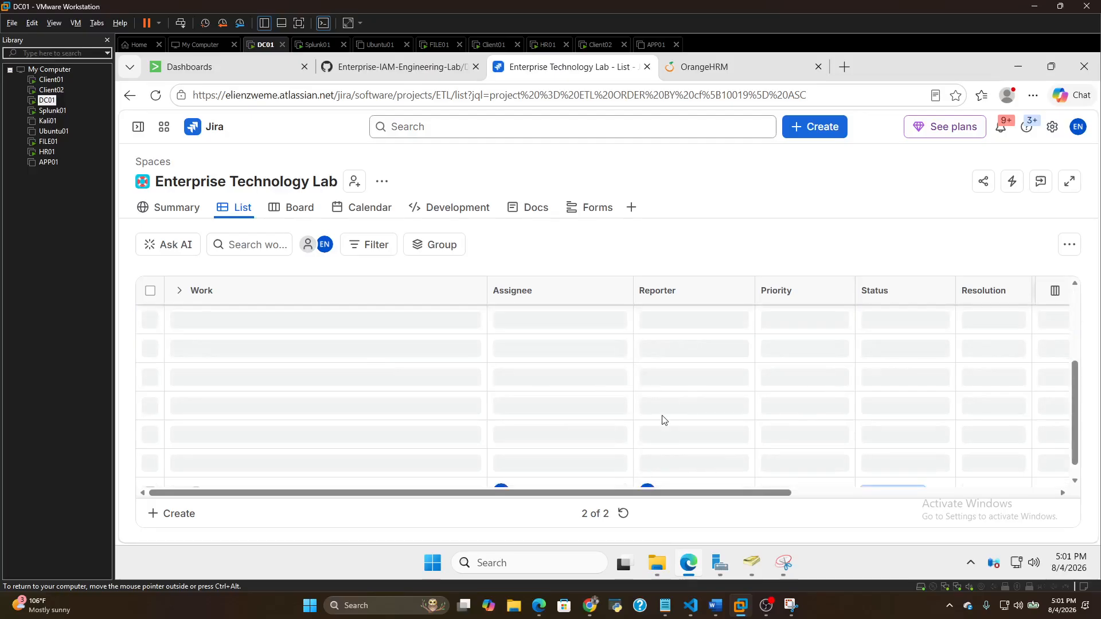
{"action": "scroll", "coordinate": [688, 390], "scroll_direction": "up", "scroll_amount": 5}
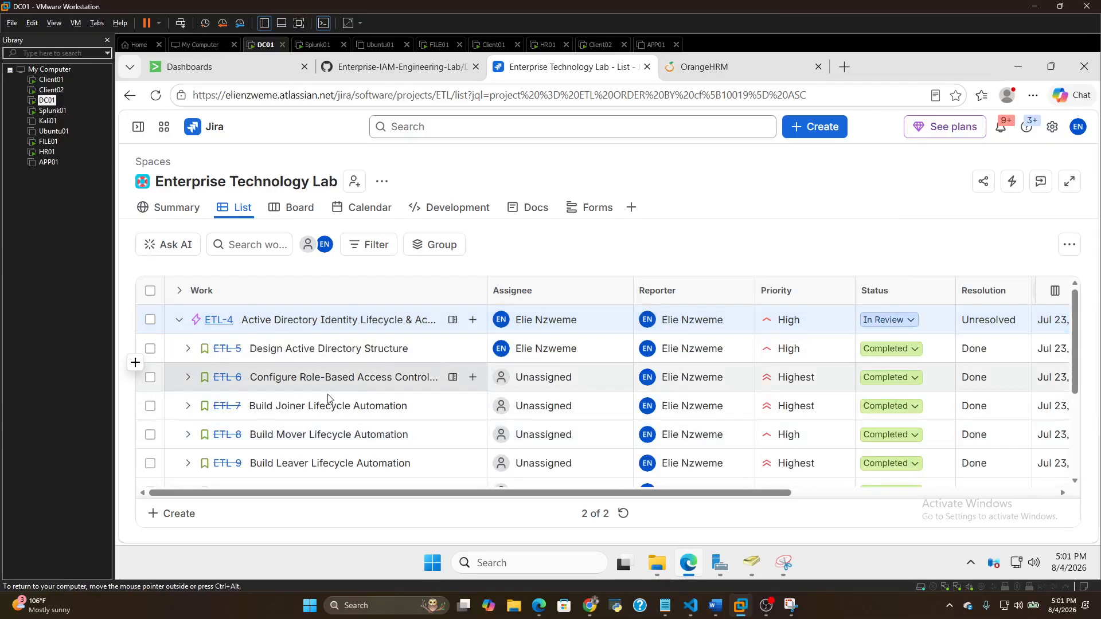
{"action": "scroll", "coordinate": [400, 393], "scroll_direction": "down", "scroll_amount": 1}
{"action": "scroll", "coordinate": [400, 394], "scroll_direction": "up", "scroll_amount": 1}
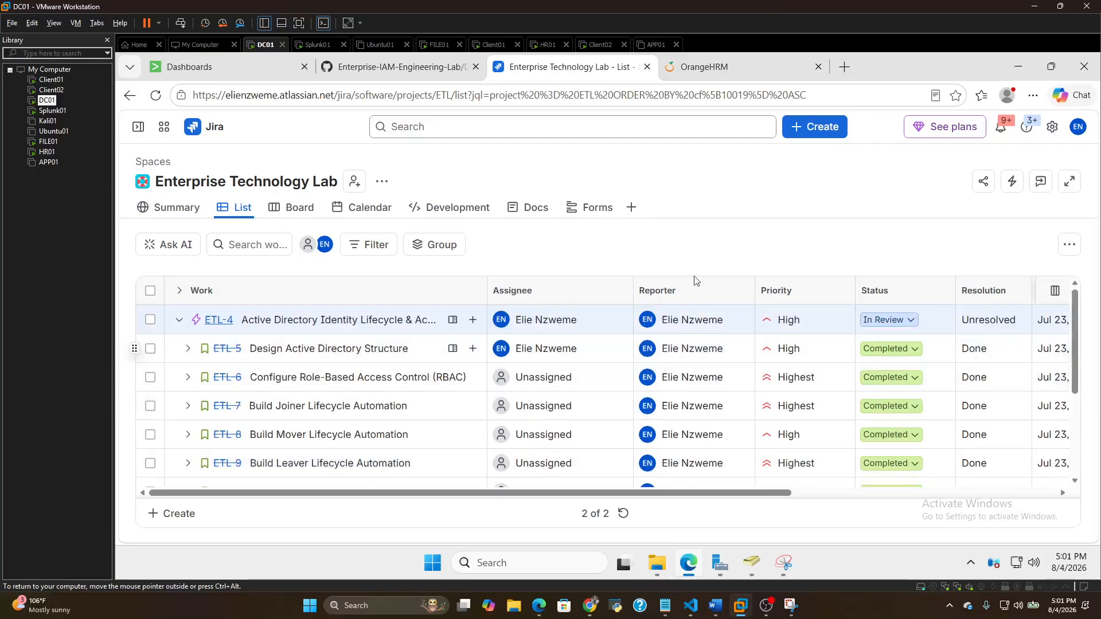
{"action": "scroll", "coordinate": [846, 378], "scroll_direction": "down", "scroll_amount": 1}
{"action": "scroll", "coordinate": [846, 375], "scroll_direction": "down", "scroll_amount": 2}
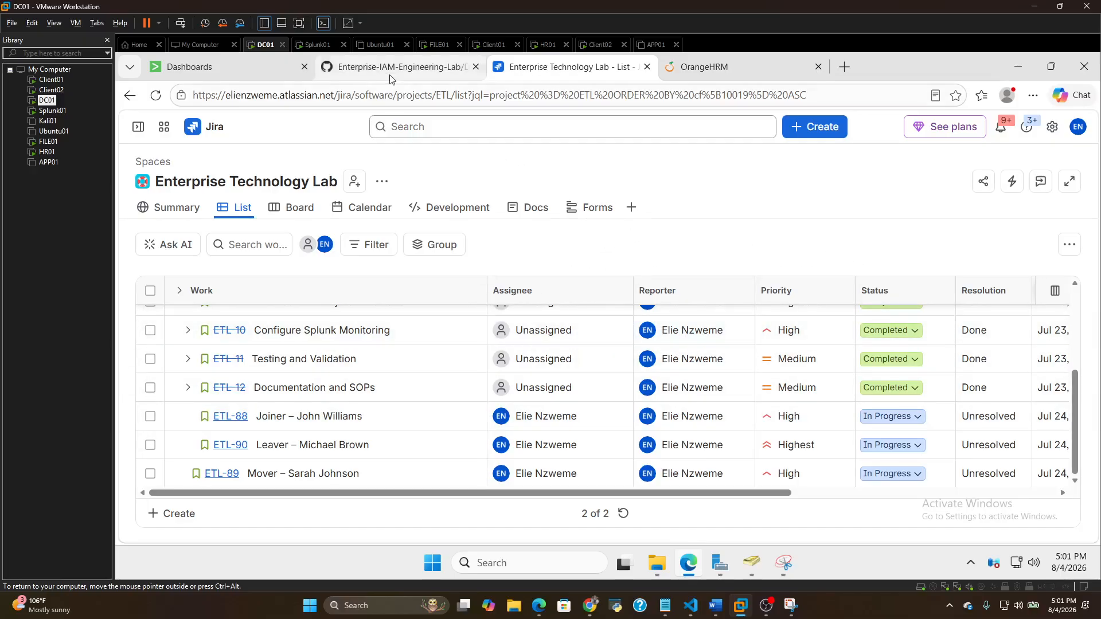
View the Architecture-Overview-v1.png diagram on GitHub and the Recruitment candidates page in OrangeHRM
{"action": "left_click", "coordinate": [428, 70]}
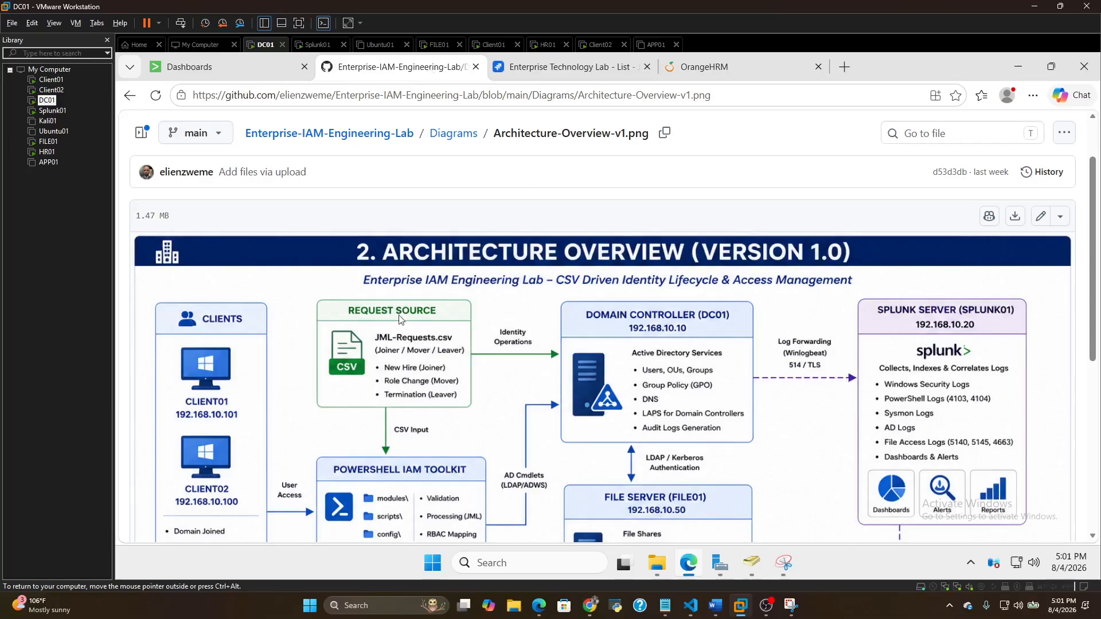
{"action": "scroll", "coordinate": [607, 327], "scroll_direction": "down", "scroll_amount": 1}
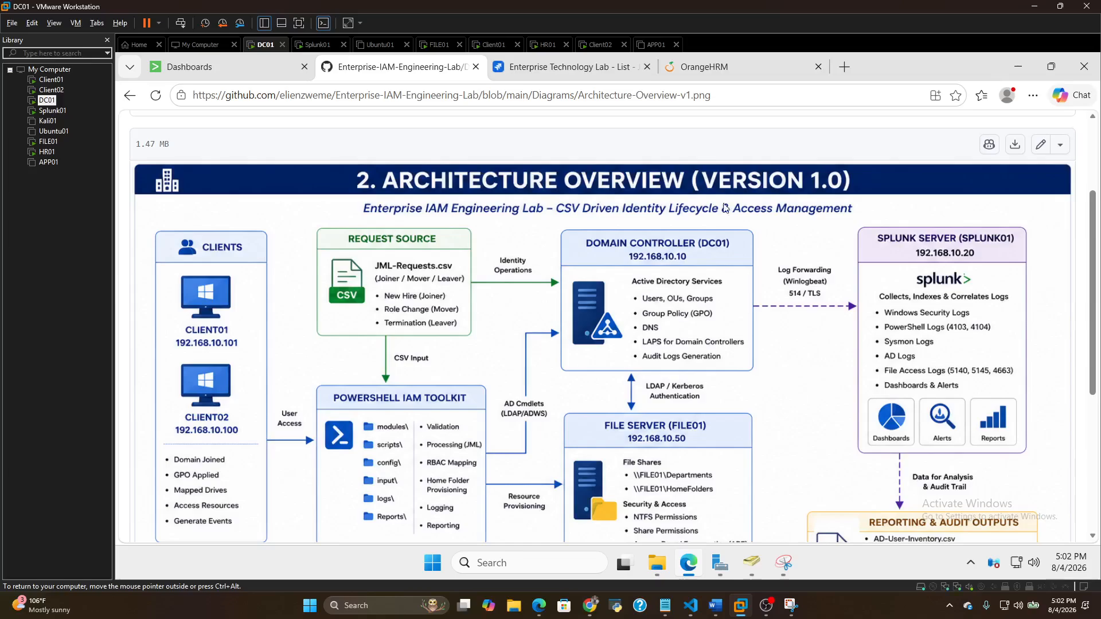
{"action": "left_click", "coordinate": [721, 77]}
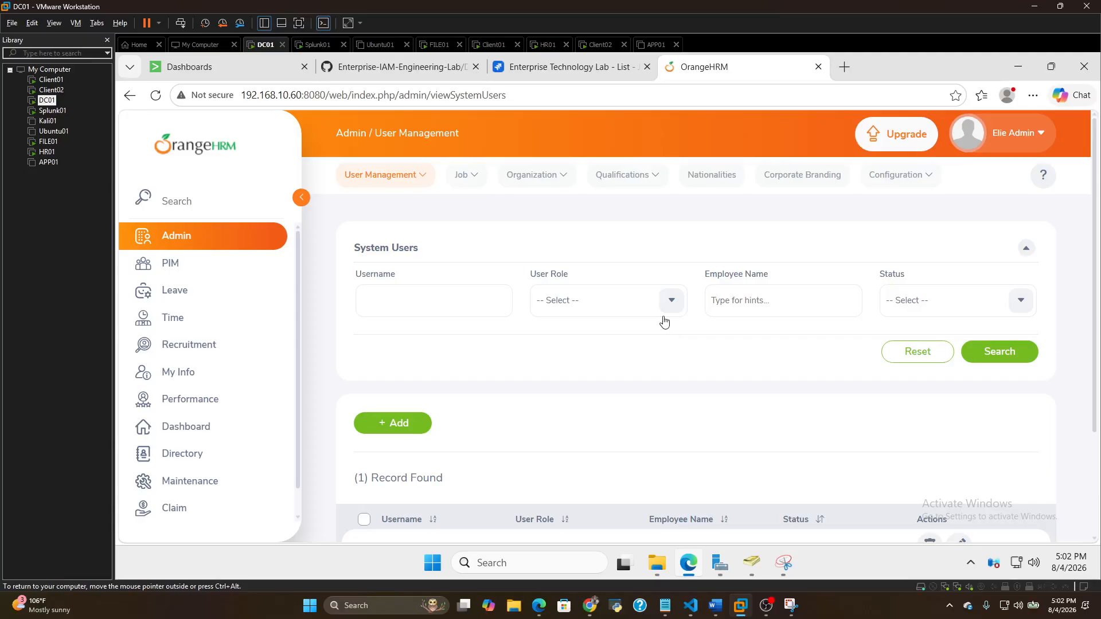
{"action": "left_click", "coordinate": [195, 345]}
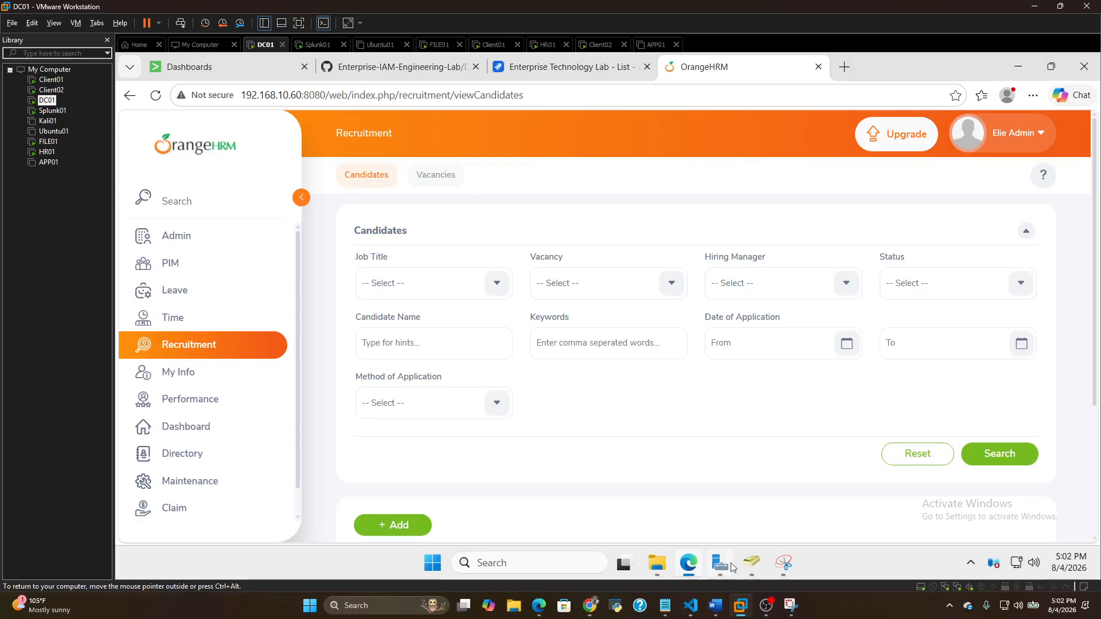
View the Customer Relations users in Active Directory Users and Computers and switch to the FILE01 virtual machine
{"action": "left_click", "coordinate": [752, 560]}
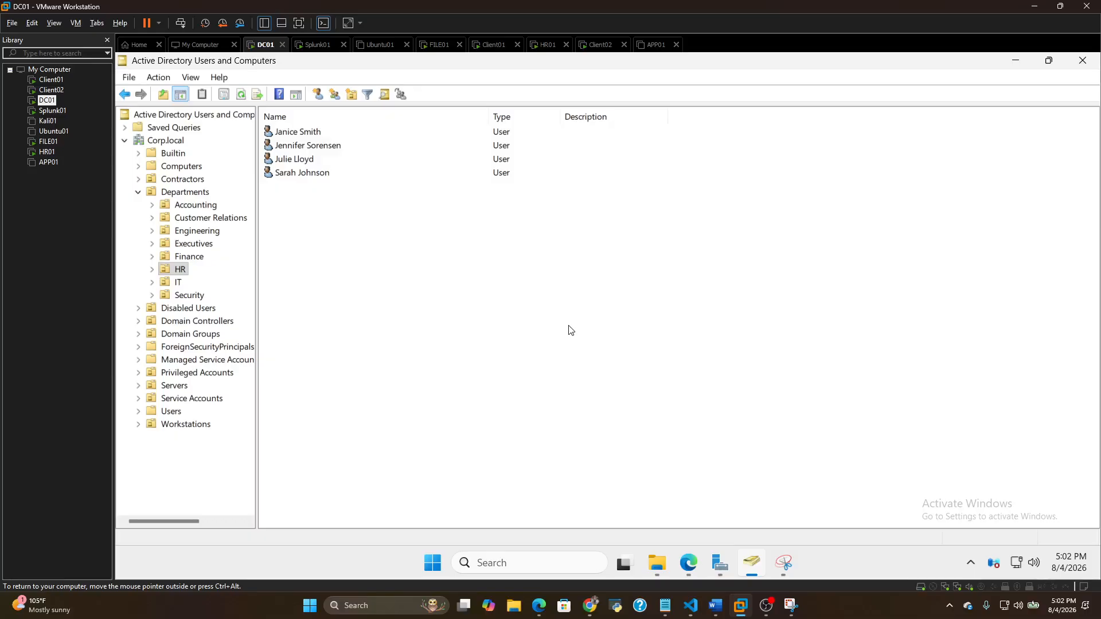
{"action": "left_click", "coordinate": [201, 219]}
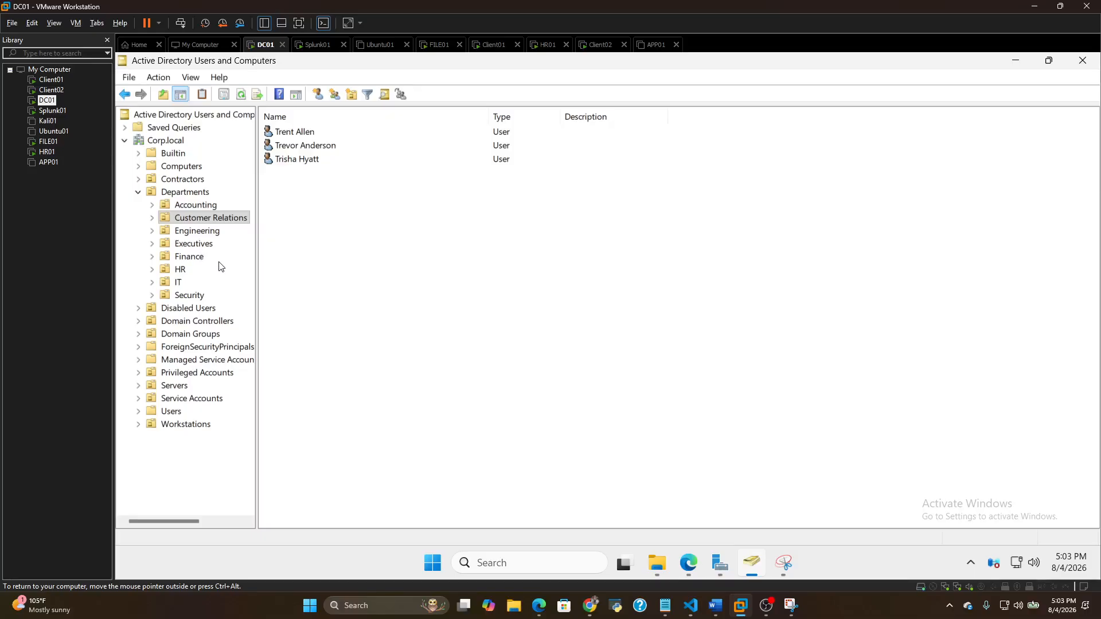
{"action": "left_click", "coordinate": [52, 142]}
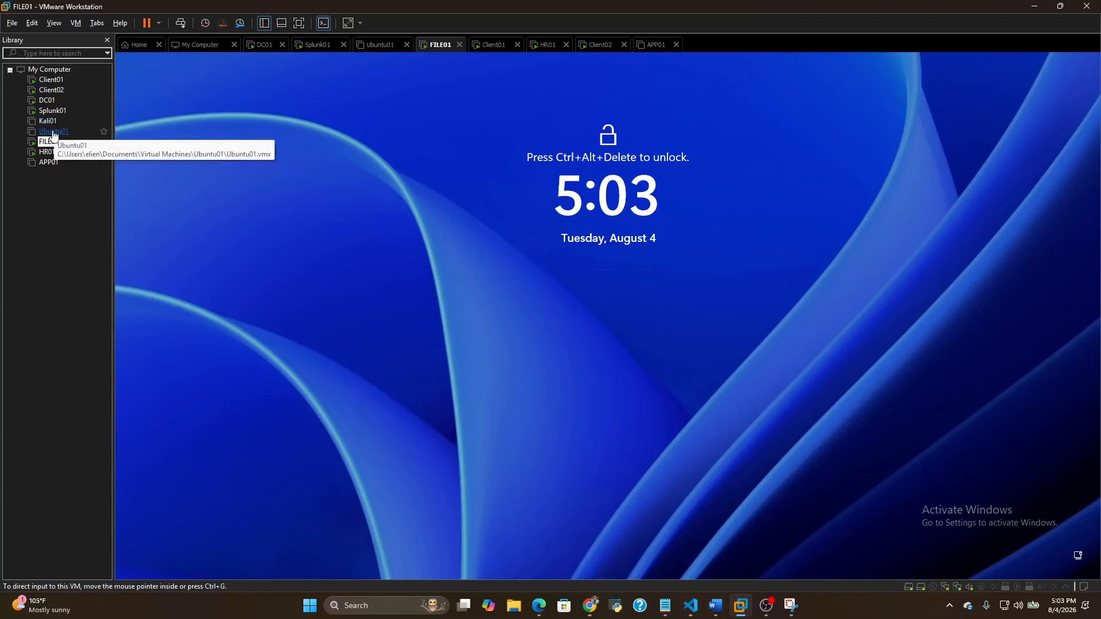
View the Splunk01 console, and open the Splunk Dashboards list in the DC01 browser
{"action": "left_click", "coordinate": [51, 112]}
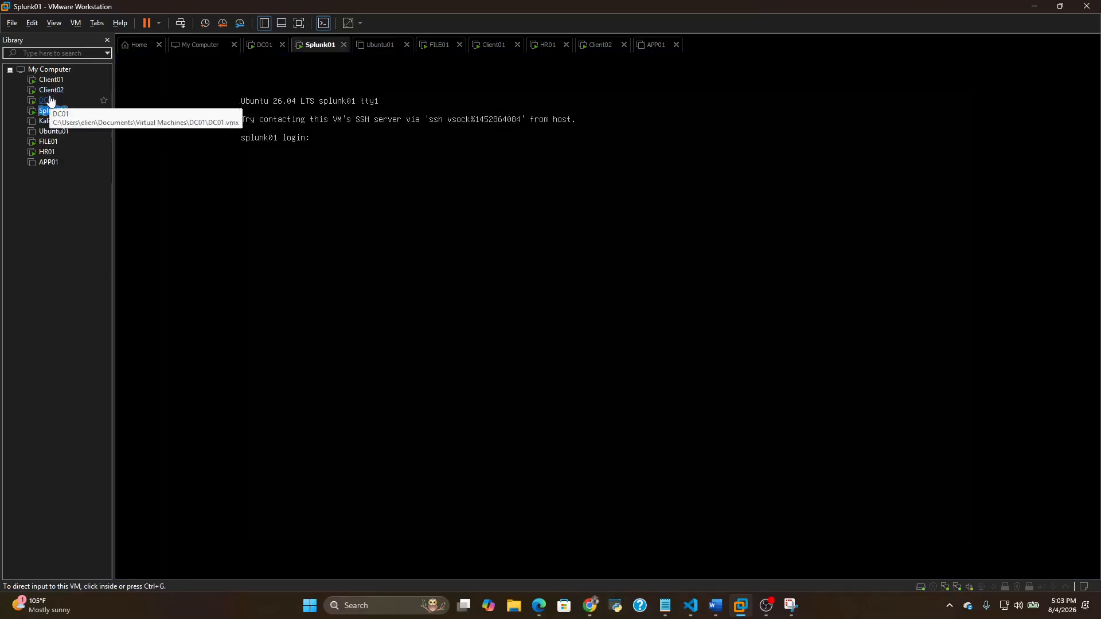
{"action": "left_click", "coordinate": [62, 102]}
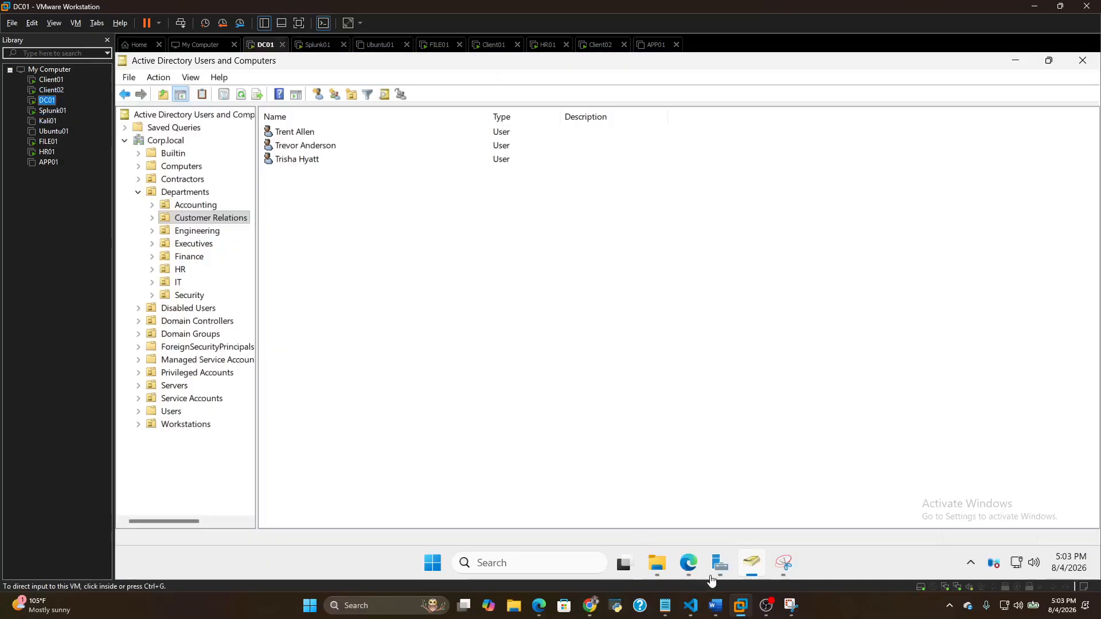
{"action": "left_click", "coordinate": [693, 566]}
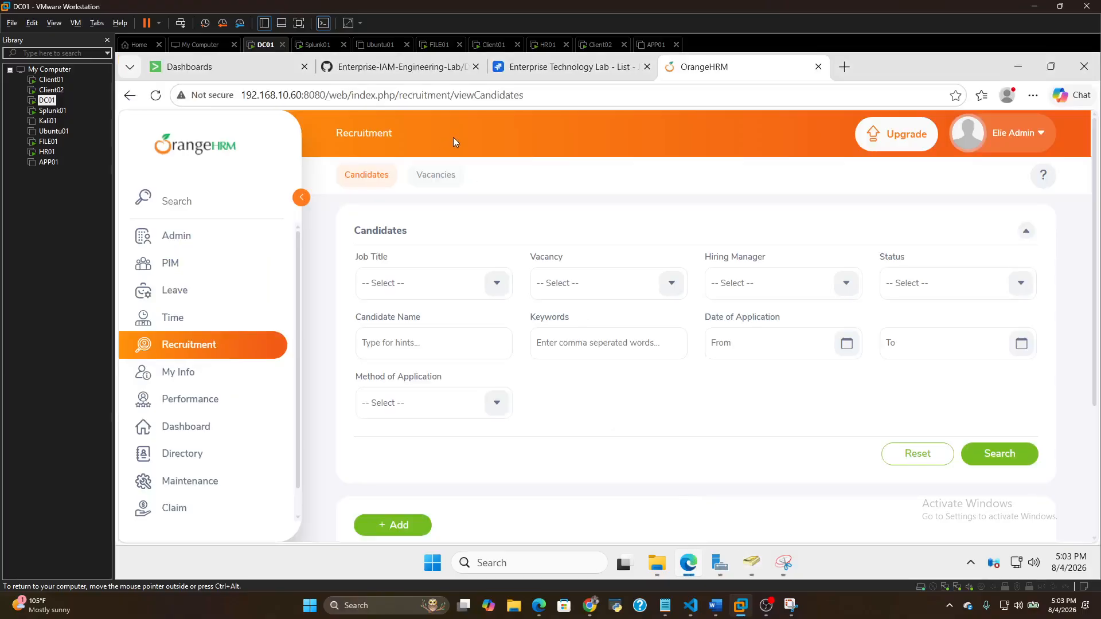
{"action": "left_click", "coordinate": [248, 68]}
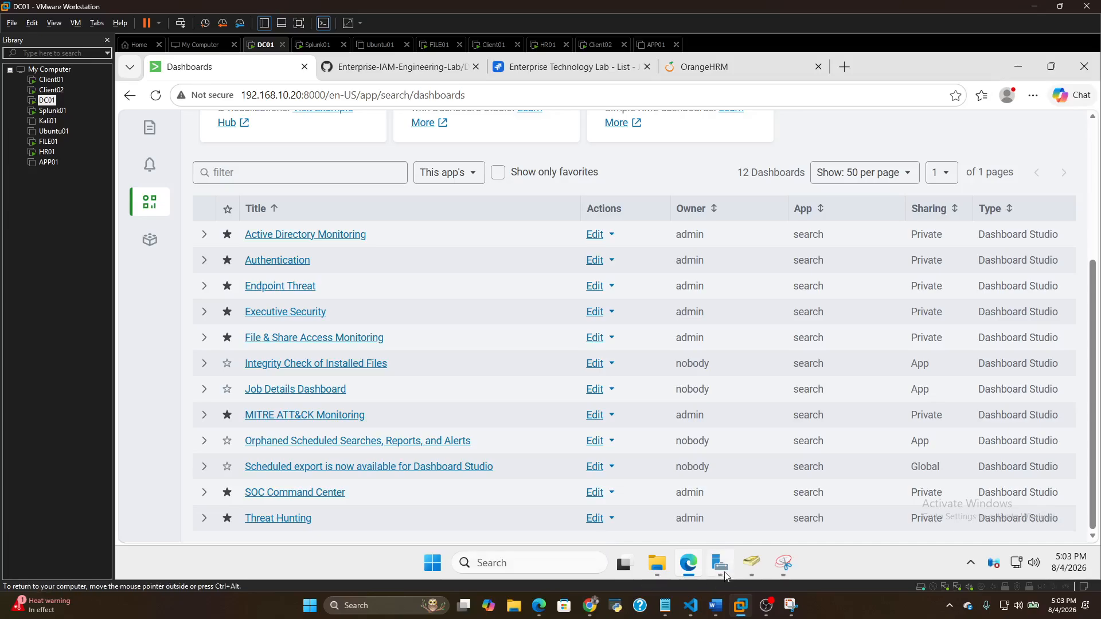
Review the Departments OU in Active Directory Users and Computers, viewing the users in Accounting, Finance, HR and Engineering
{"action": "left_click", "coordinate": [753, 564]}
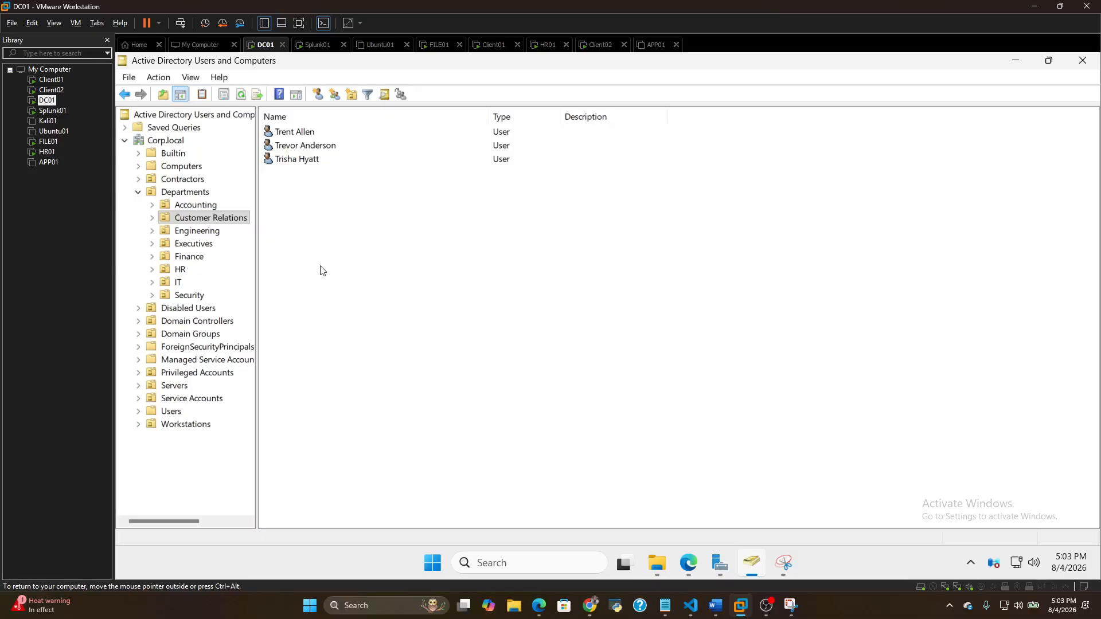
{"action": "left_click", "coordinate": [182, 194]}
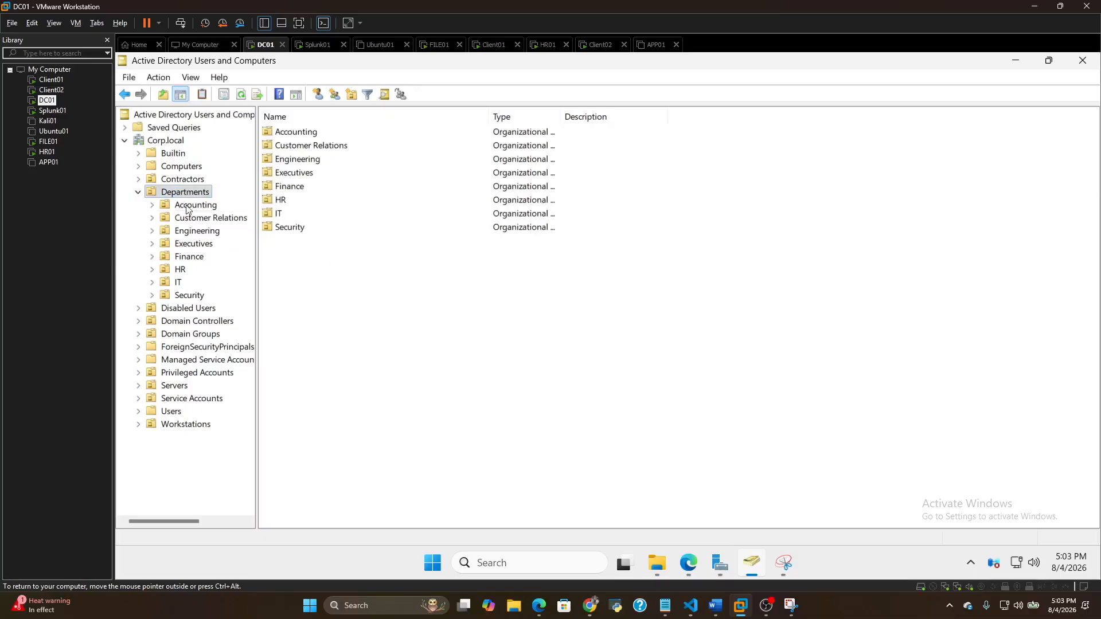
{"action": "left_click", "coordinate": [198, 206]}
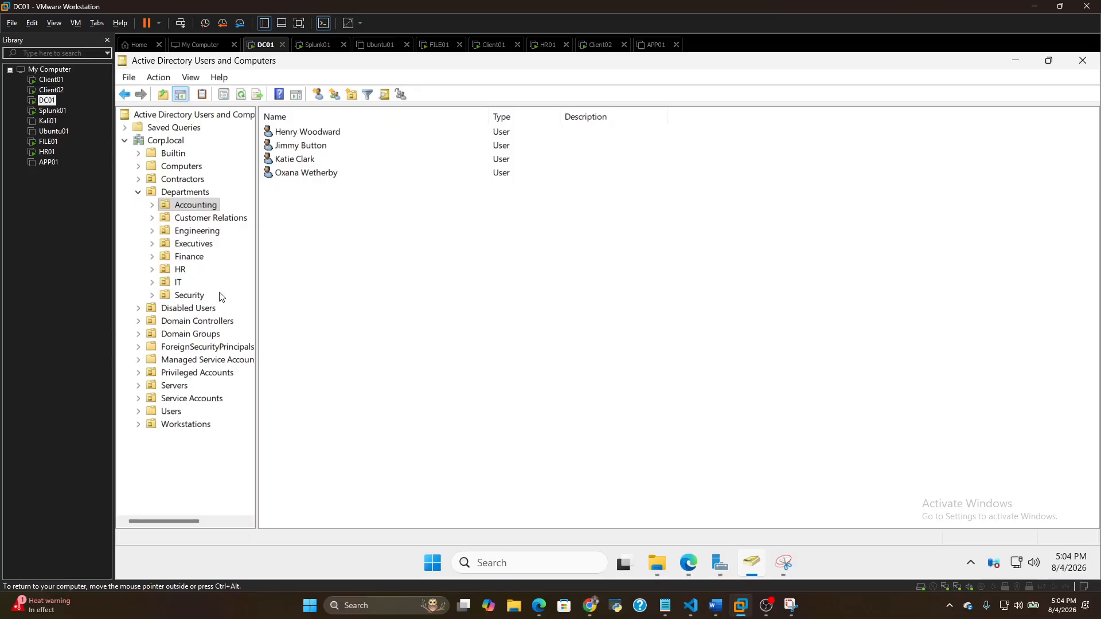
{"action": "left_click", "coordinate": [196, 255]}
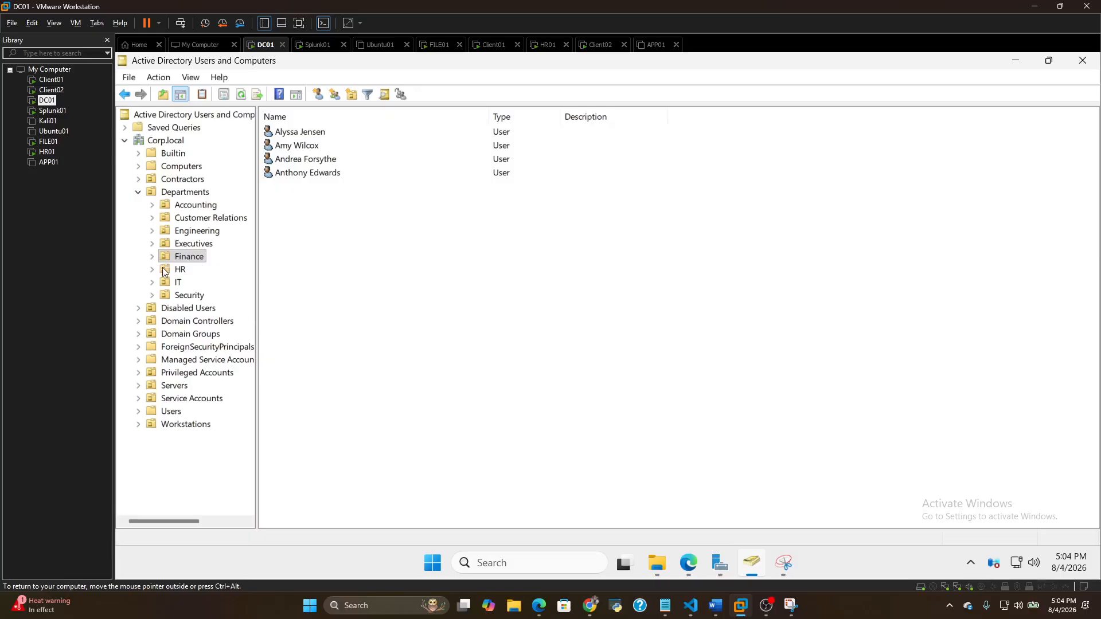
{"action": "left_click", "coordinate": [183, 274]}
{"action": "left_click", "coordinate": [178, 268]}
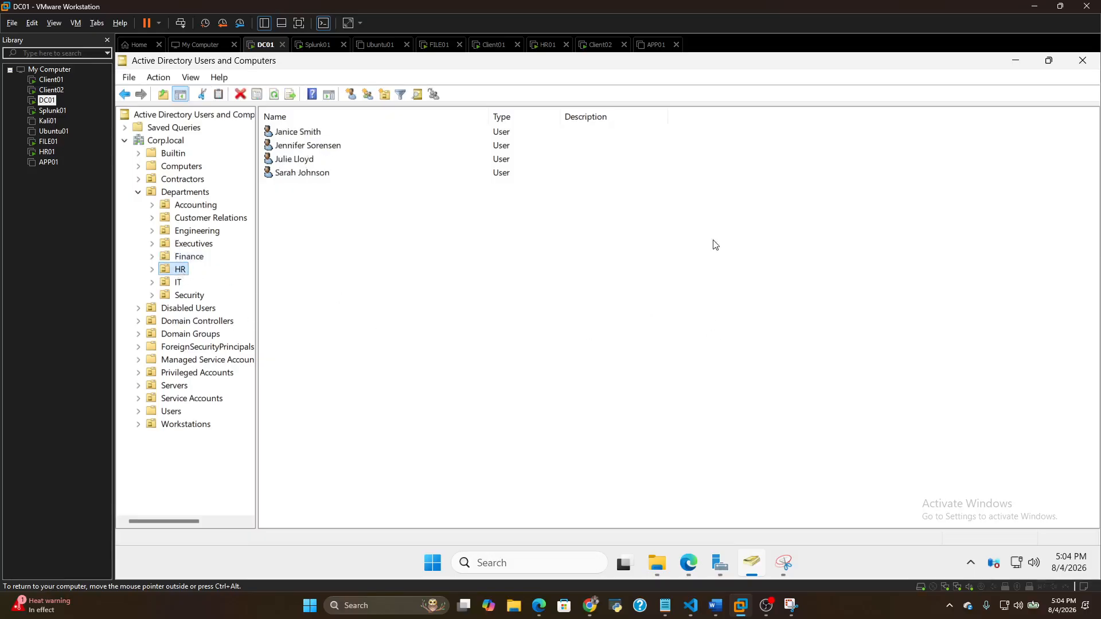
{"action": "key", "text": "Escape"}
{"action": "left_click", "coordinate": [201, 232]}
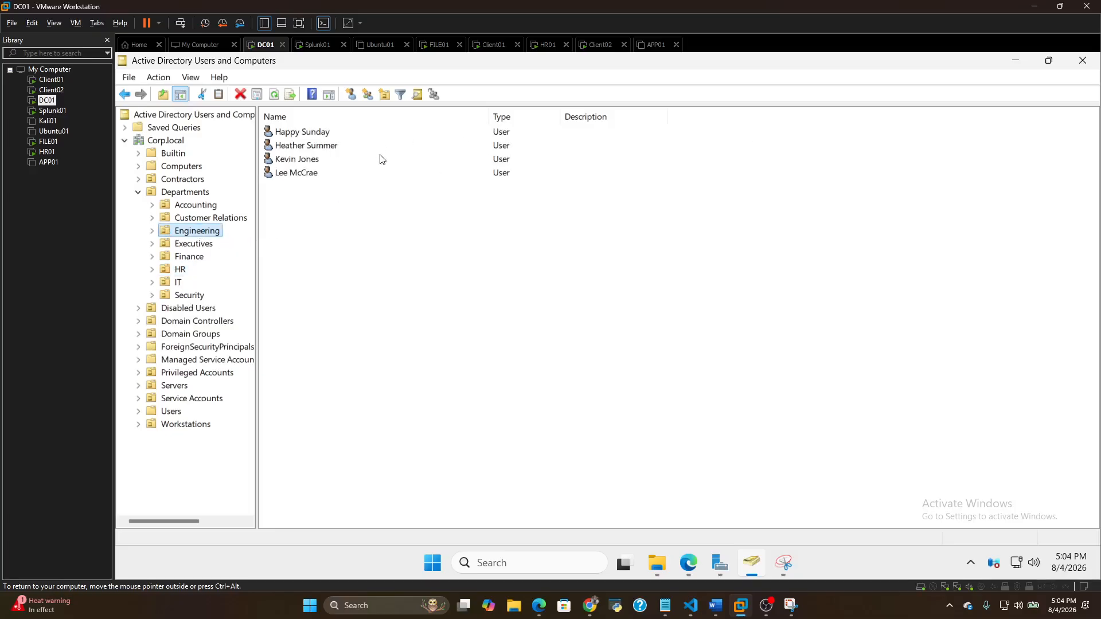
Open DNS Manager from Server Manager, view the reverse lookup zones and the DC01 server contents, and close it
{"action": "left_click", "coordinate": [720, 564]}
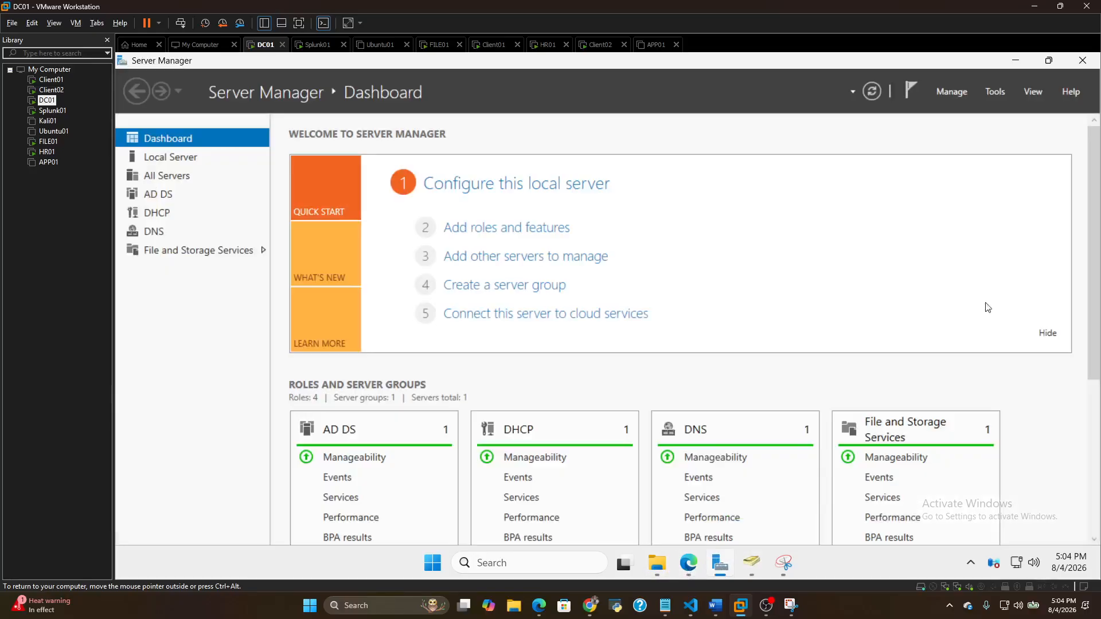
{"action": "left_click", "coordinate": [998, 91]}
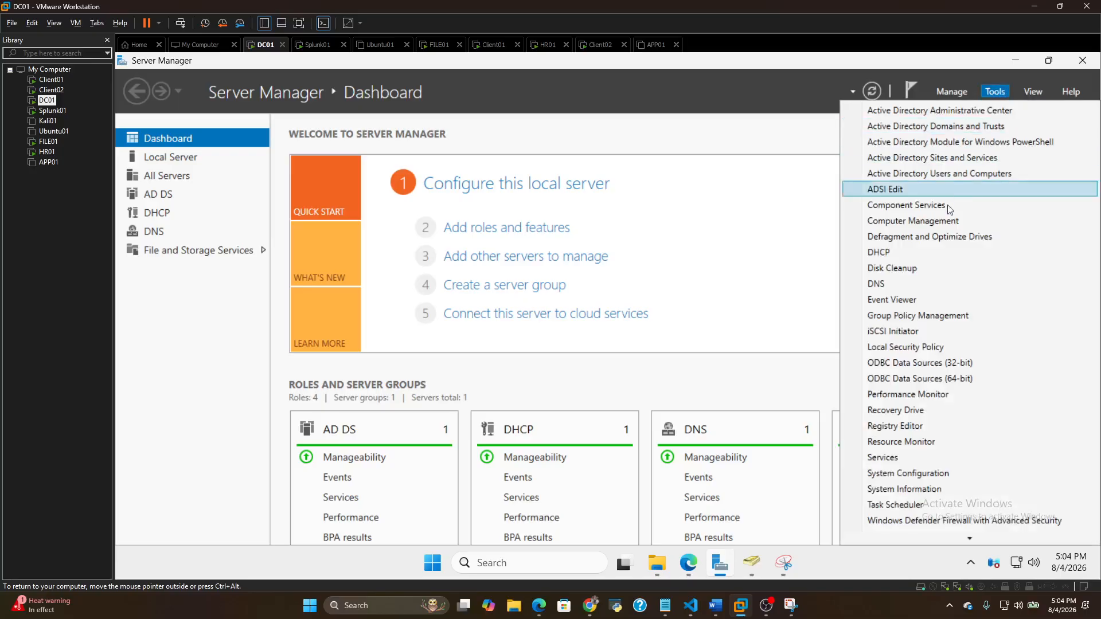
{"action": "left_click", "coordinate": [891, 283]}
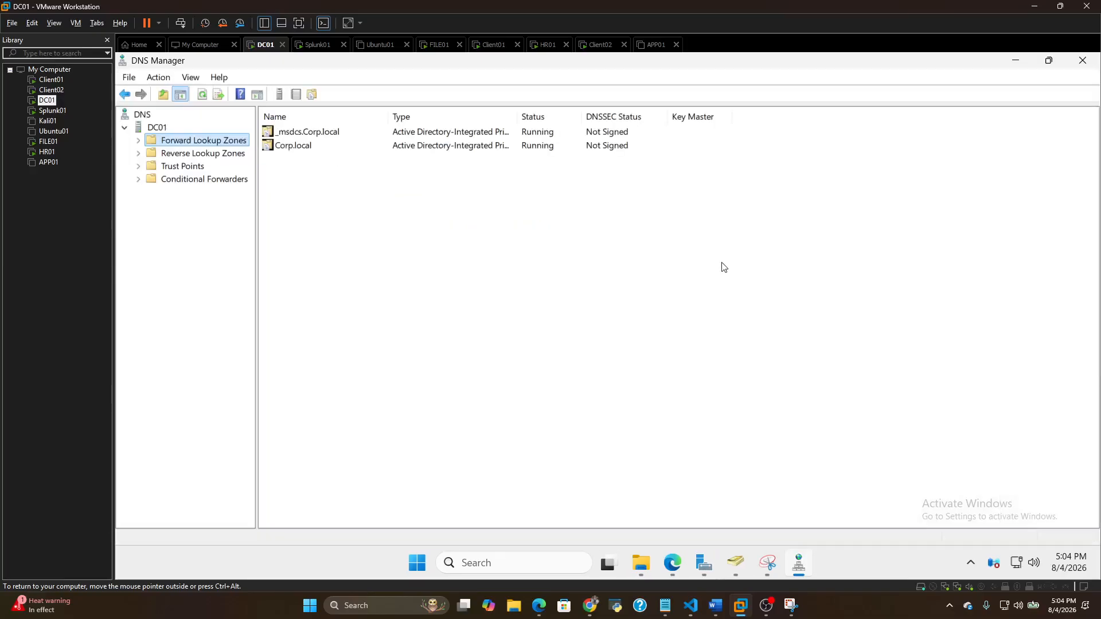
{"action": "left_click", "coordinate": [192, 154]}
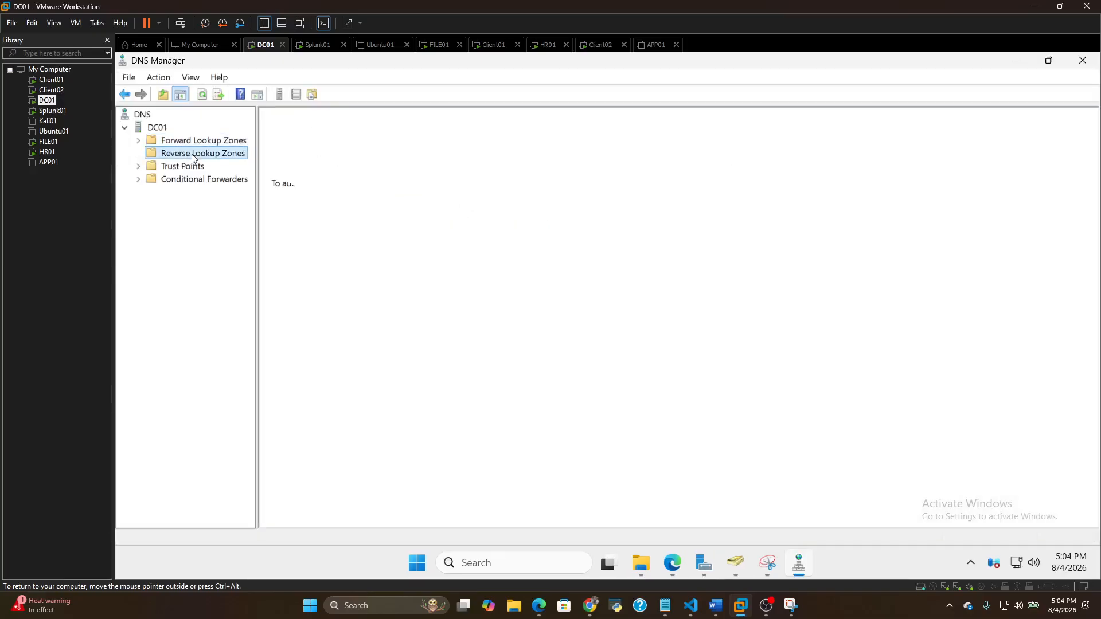
{"action": "left_click", "coordinate": [154, 127]}
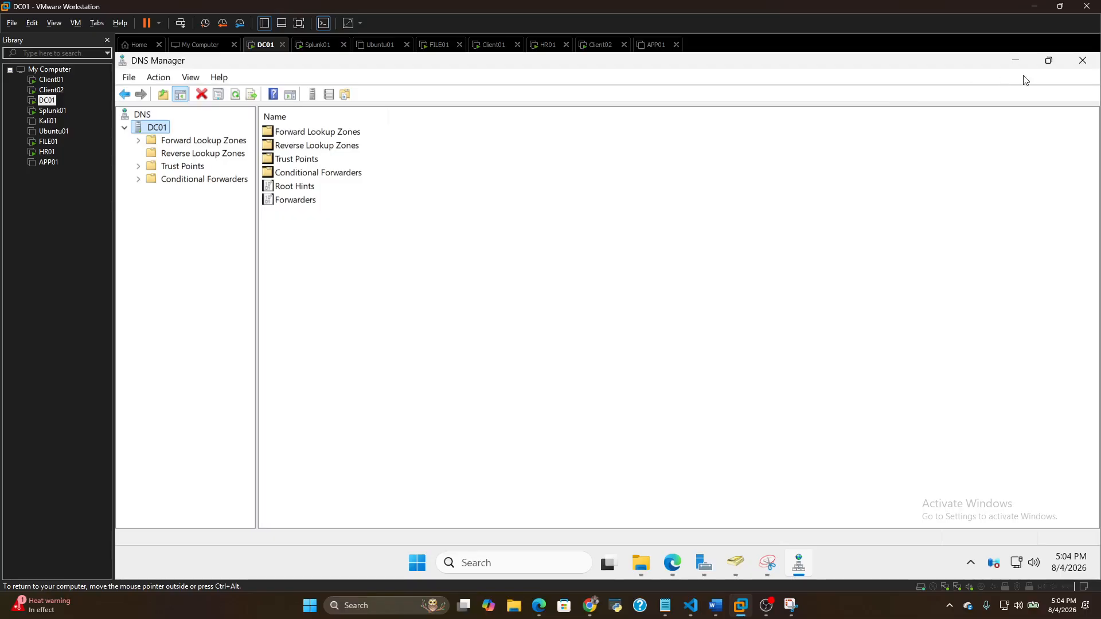
{"action": "left_click", "coordinate": [1082, 61]}
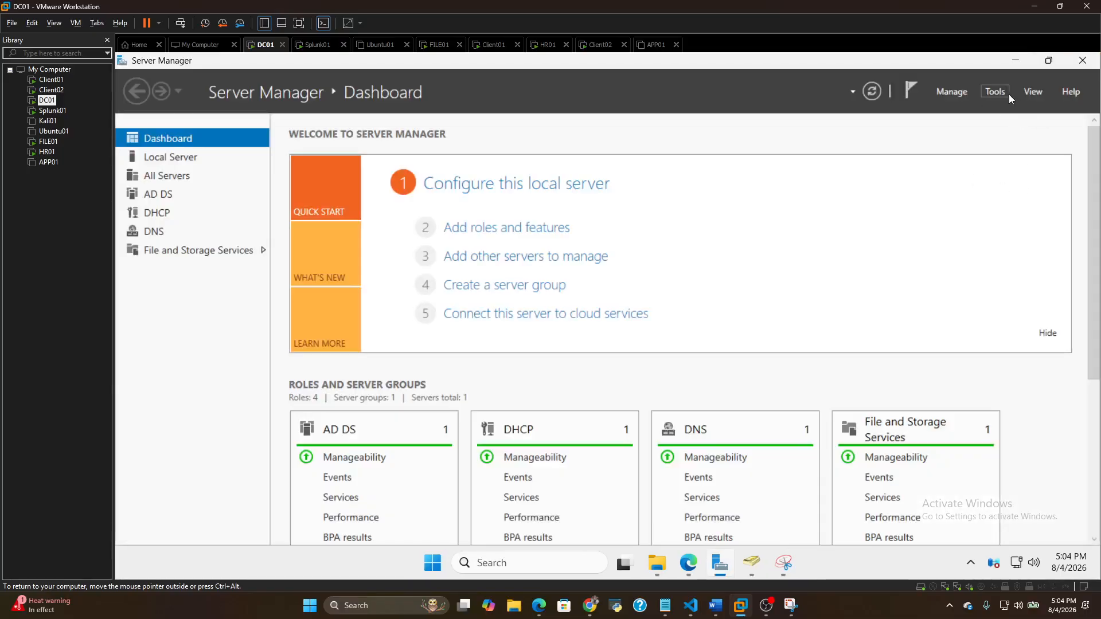
Open Group Policy Management maximized, expand the Workstations OU, and view its LAPS and Removable Storage policies
{"action": "left_click", "coordinate": [1002, 93]}
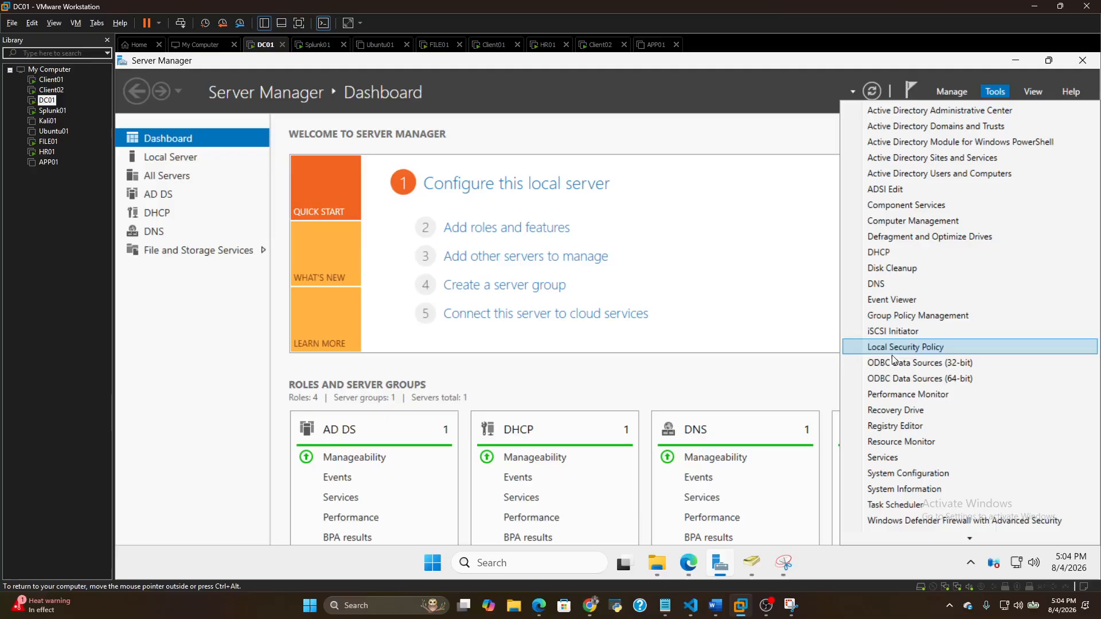
{"action": "left_click", "coordinate": [916, 315]}
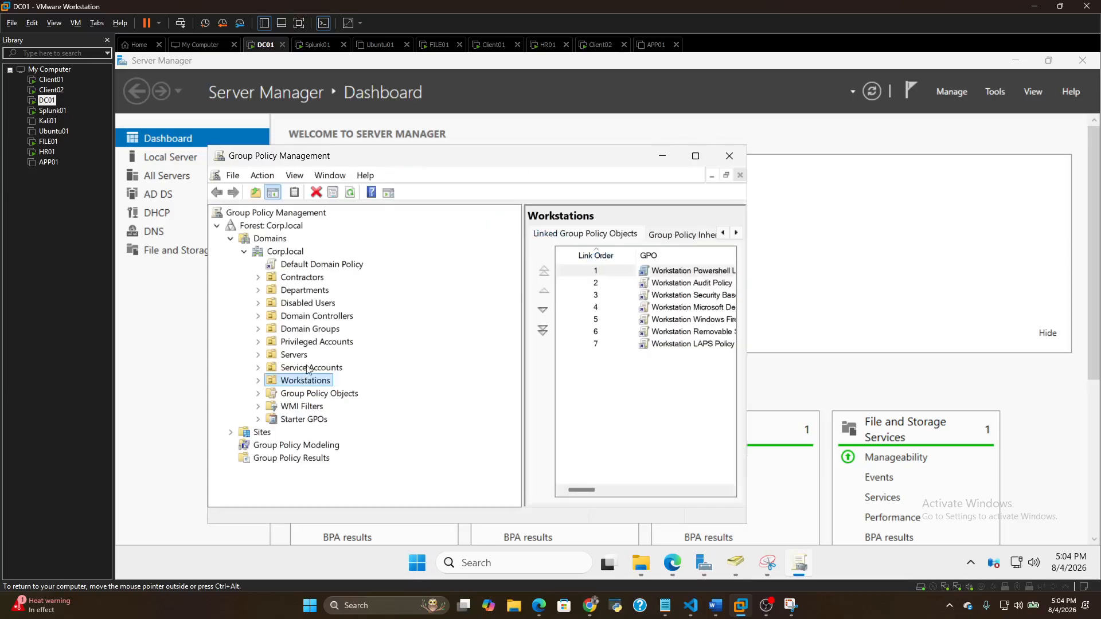
{"action": "left_click", "coordinate": [698, 158]}
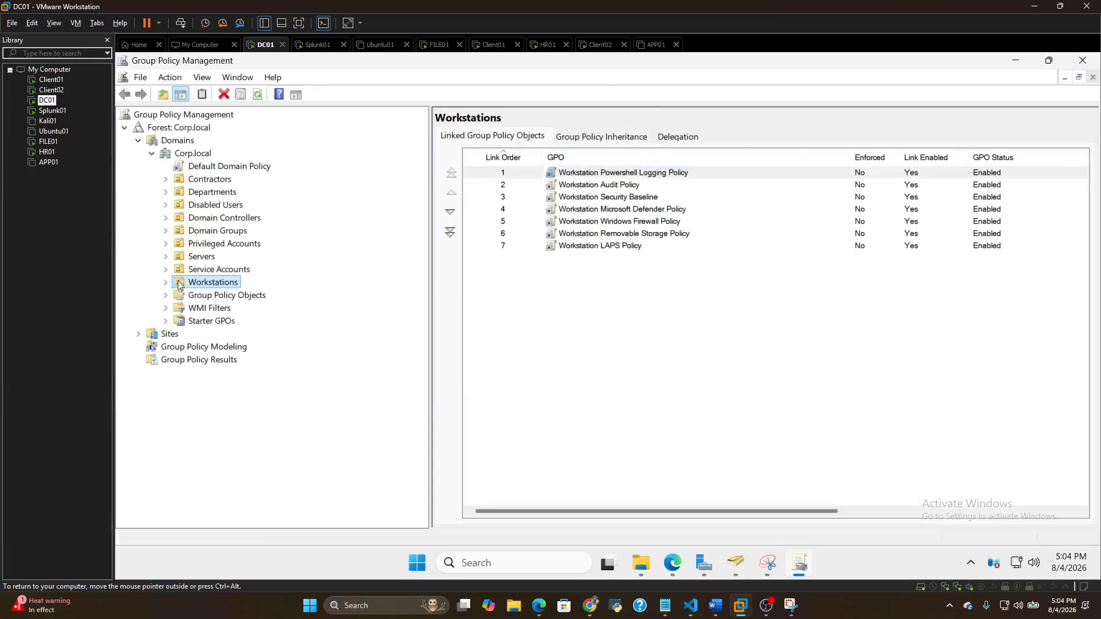
{"action": "key", "text": "Up"}
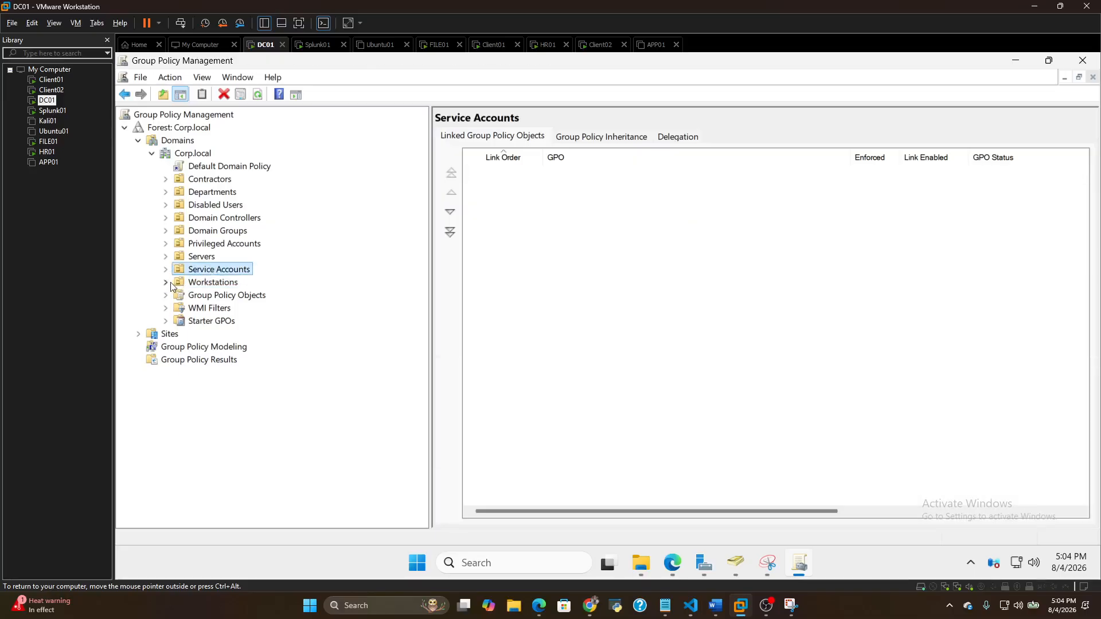
{"action": "left_click", "coordinate": [170, 282]}
{"action": "left_click", "coordinate": [212, 307]}
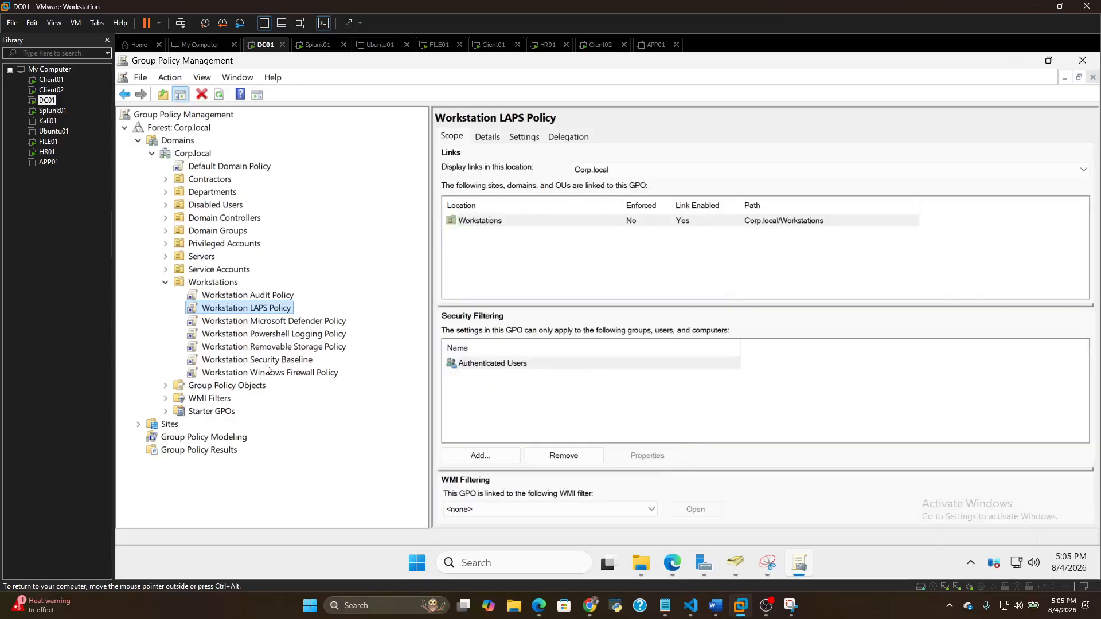
{"action": "left_click", "coordinate": [267, 347]}
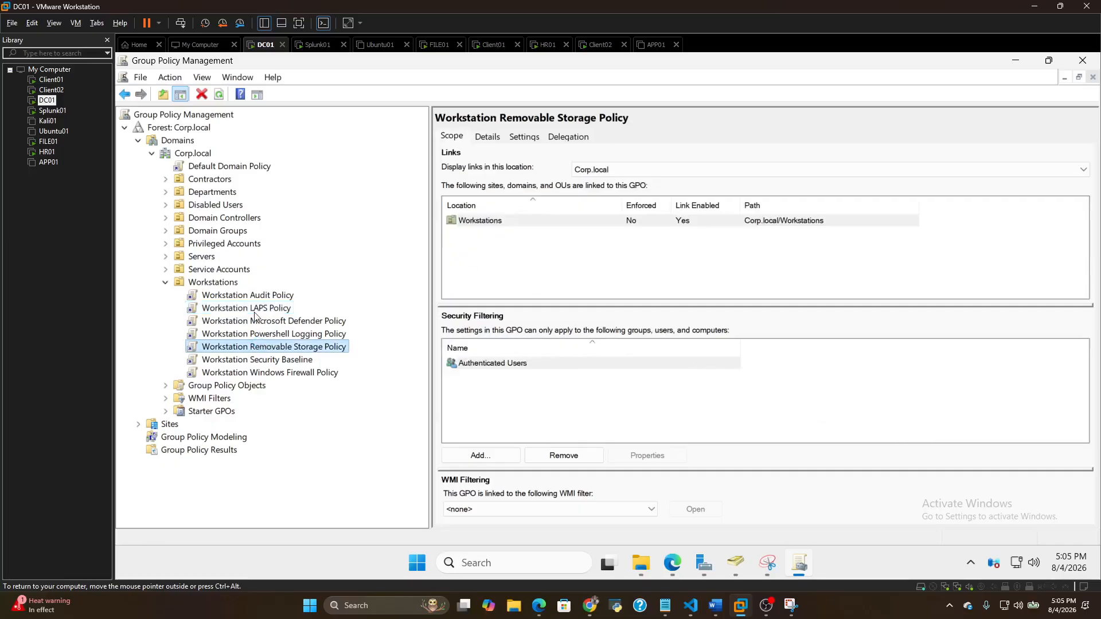
Expand the Departments OU to view its linked policies, and revisit the Workstation Removable Storage and LAPS policies
{"action": "left_click", "coordinate": [210, 193]}
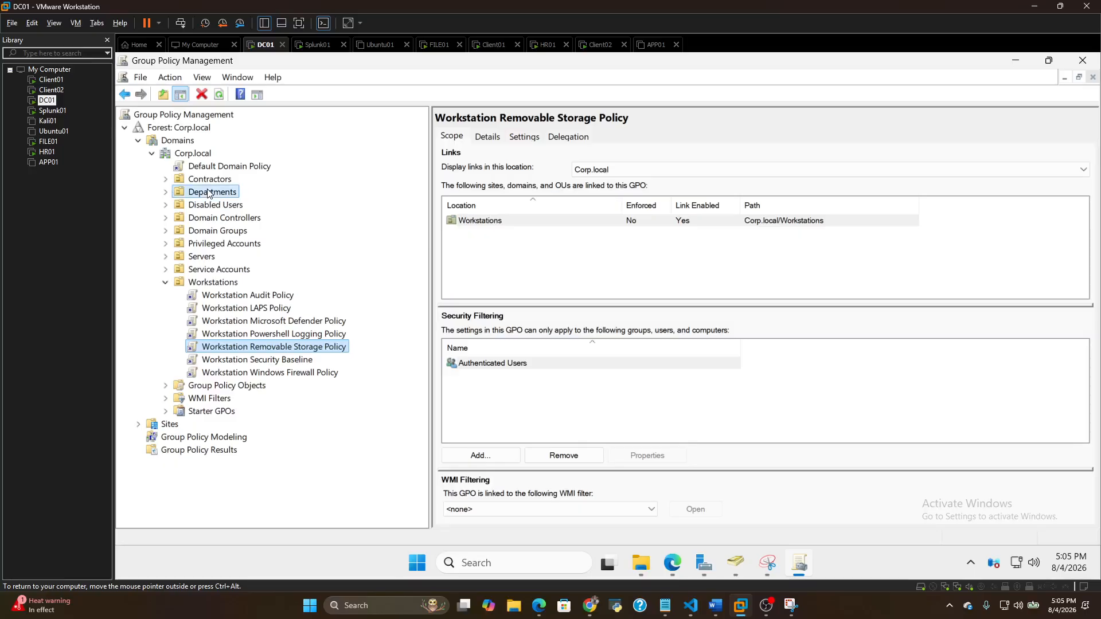
{"action": "left_click", "coordinate": [166, 192]}
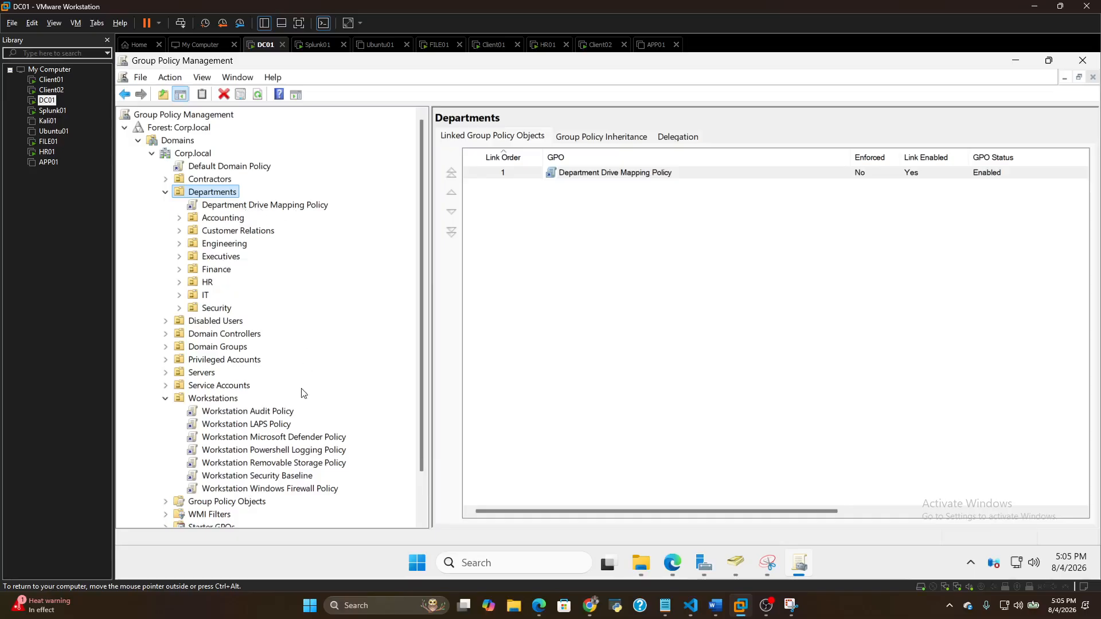
{"action": "left_click", "coordinate": [255, 464]}
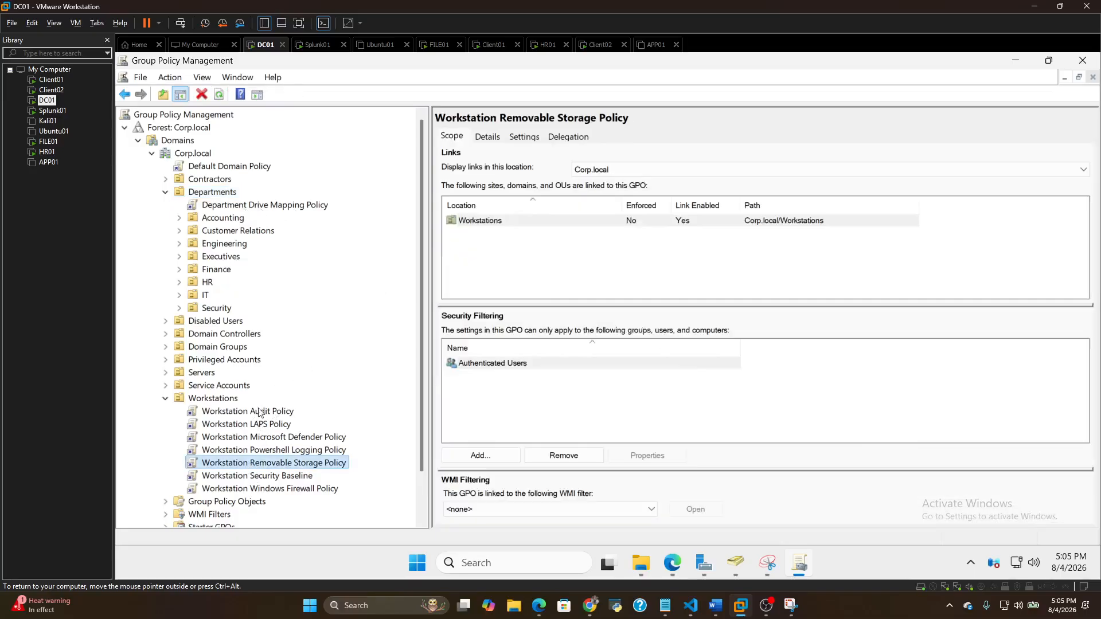
{"action": "left_click", "coordinate": [278, 425]}
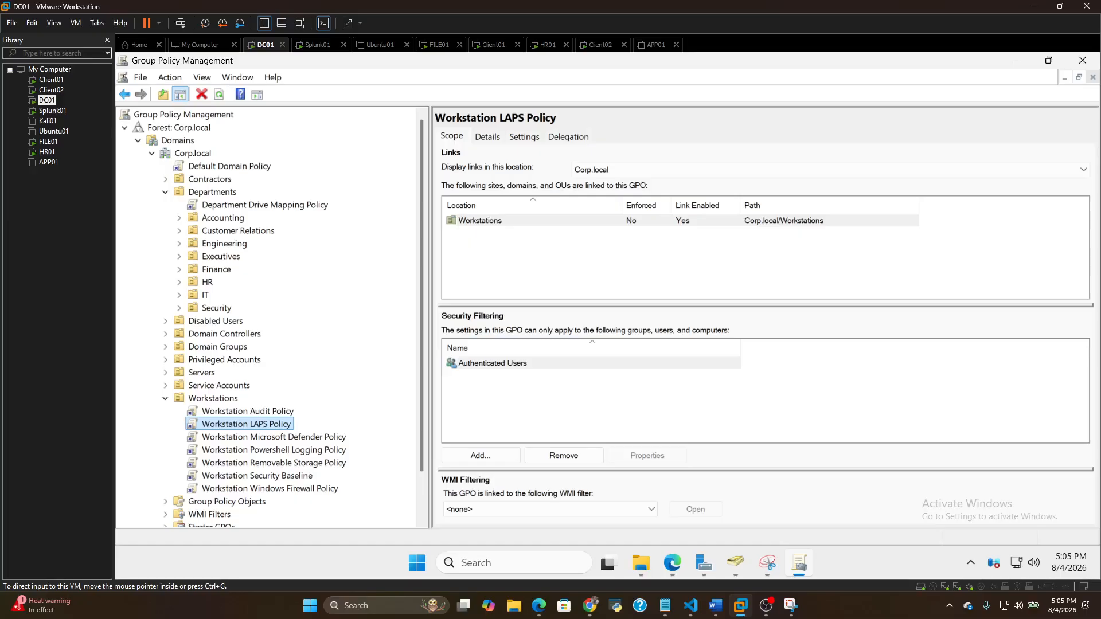
Switch to the FILE01 virtual machine and unlock it with the admin account's password
{"action": "left_click", "coordinate": [49, 143]}
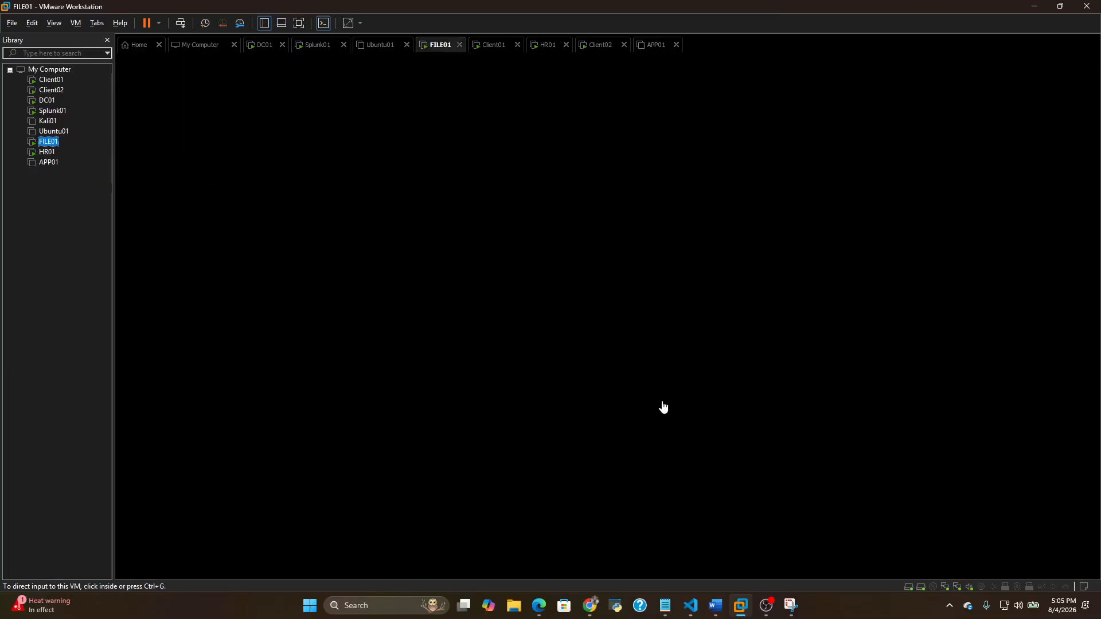
{"action": "left_click", "coordinate": [527, 278]}
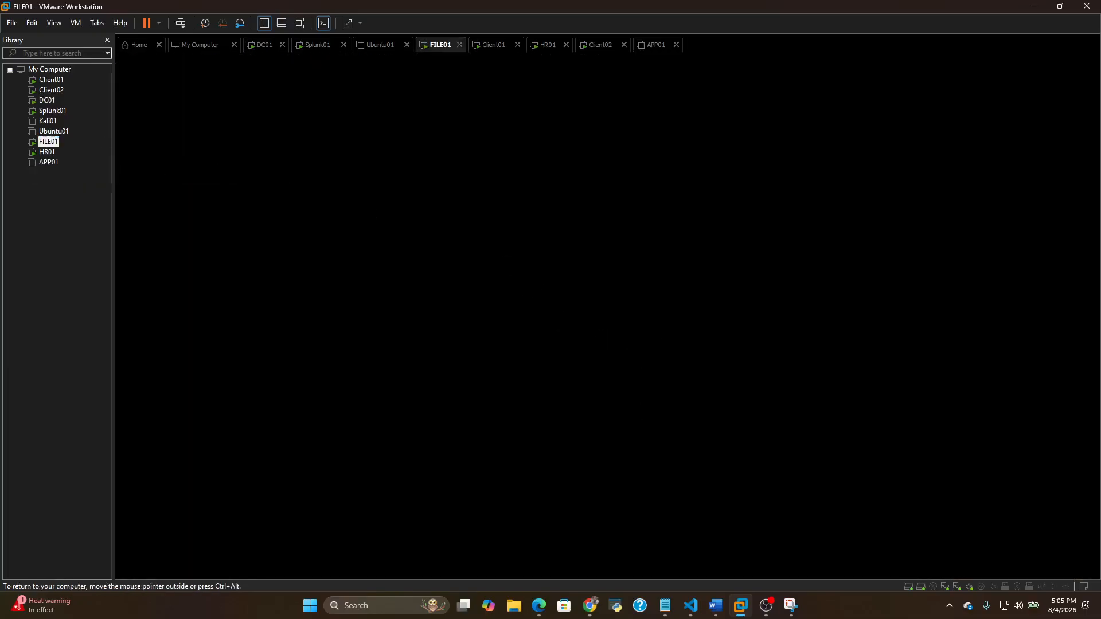
{"action": "left_click", "coordinate": [181, 23]}
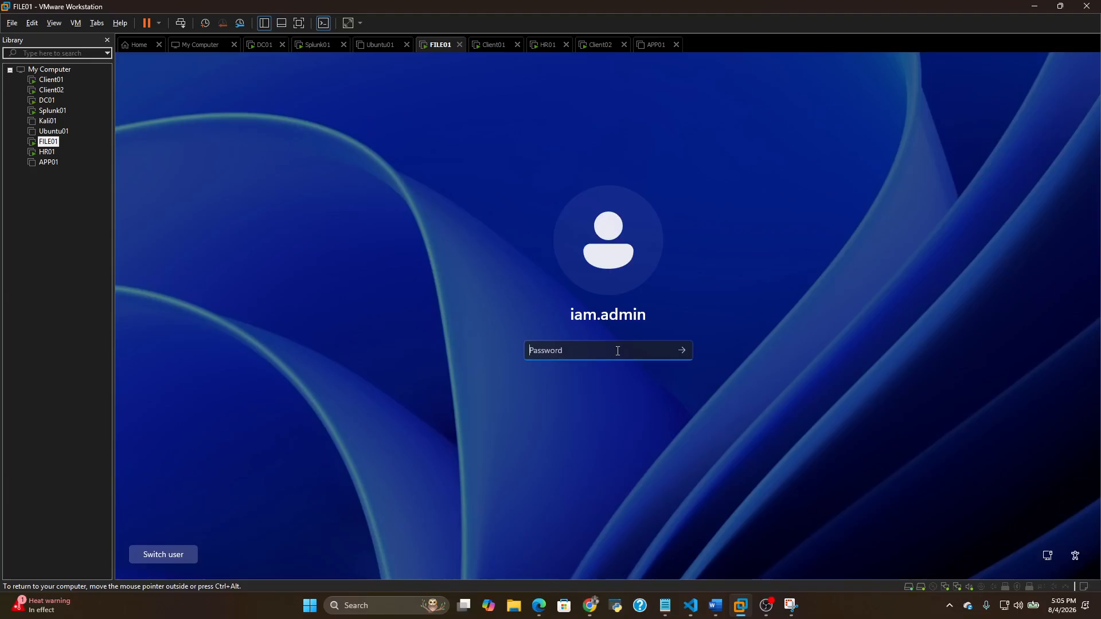
{"action": "type", "text": "•"}
{"action": "key", "text": "Return"}
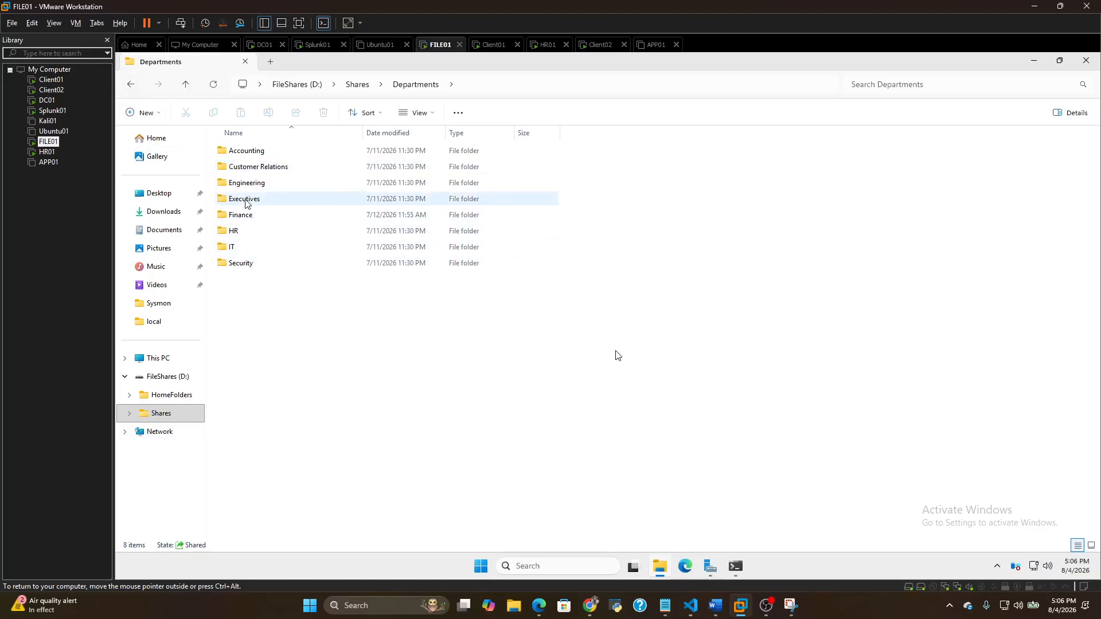
Review the Shares and Departments folders on the FileShares (D:) drive, and switch to the open terminal window
{"action": "left_click", "coordinate": [132, 86]}
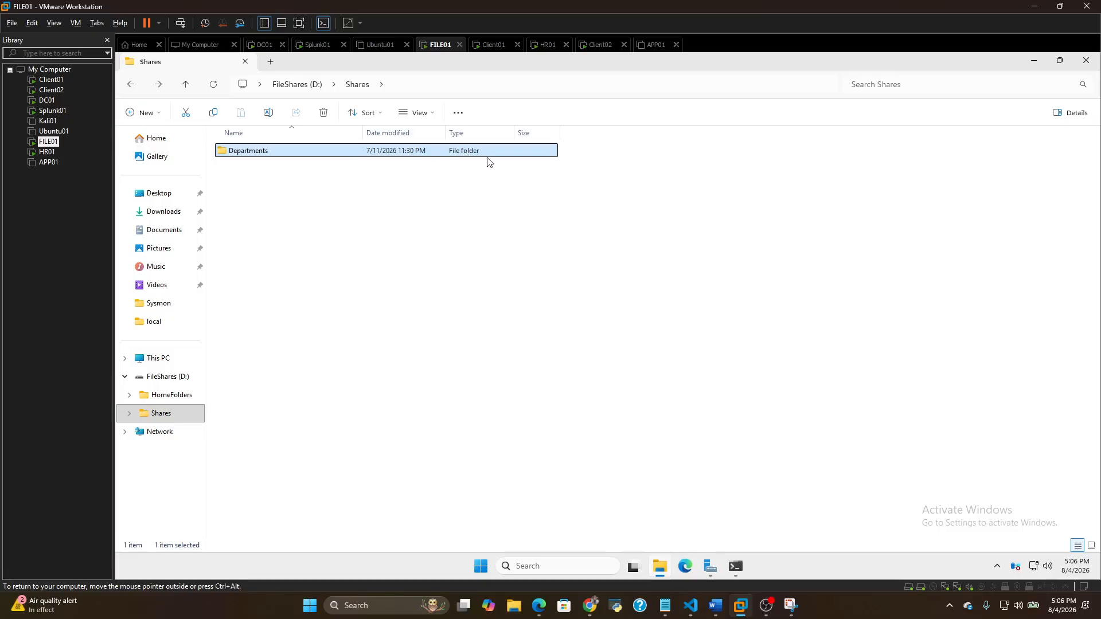
{"action": "double_click", "coordinate": [412, 153]}
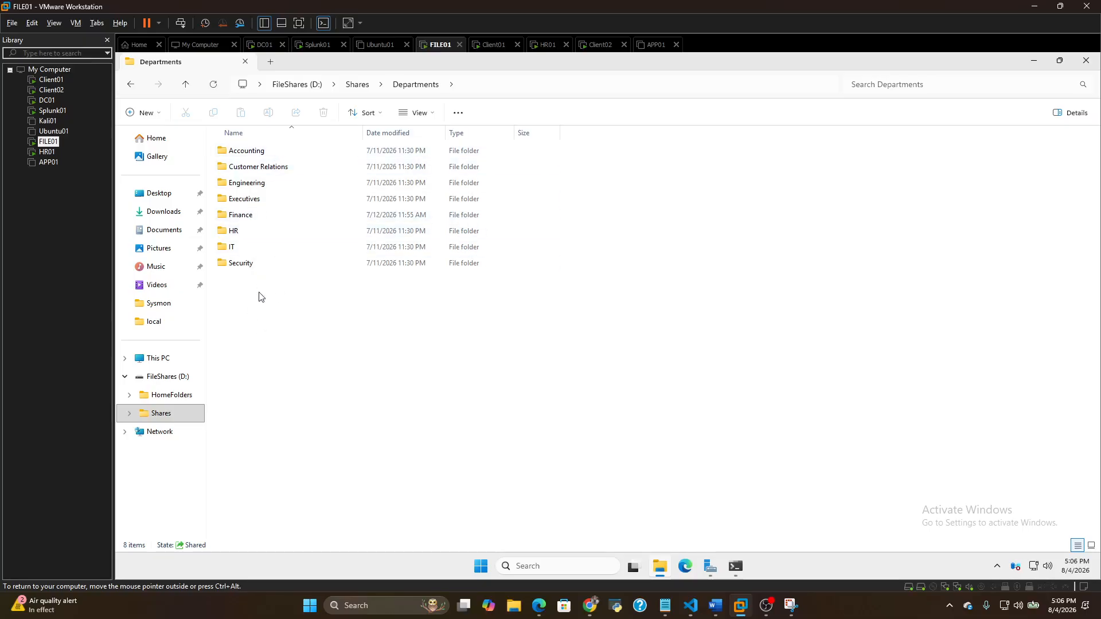
{"action": "left_click", "coordinate": [130, 86]}
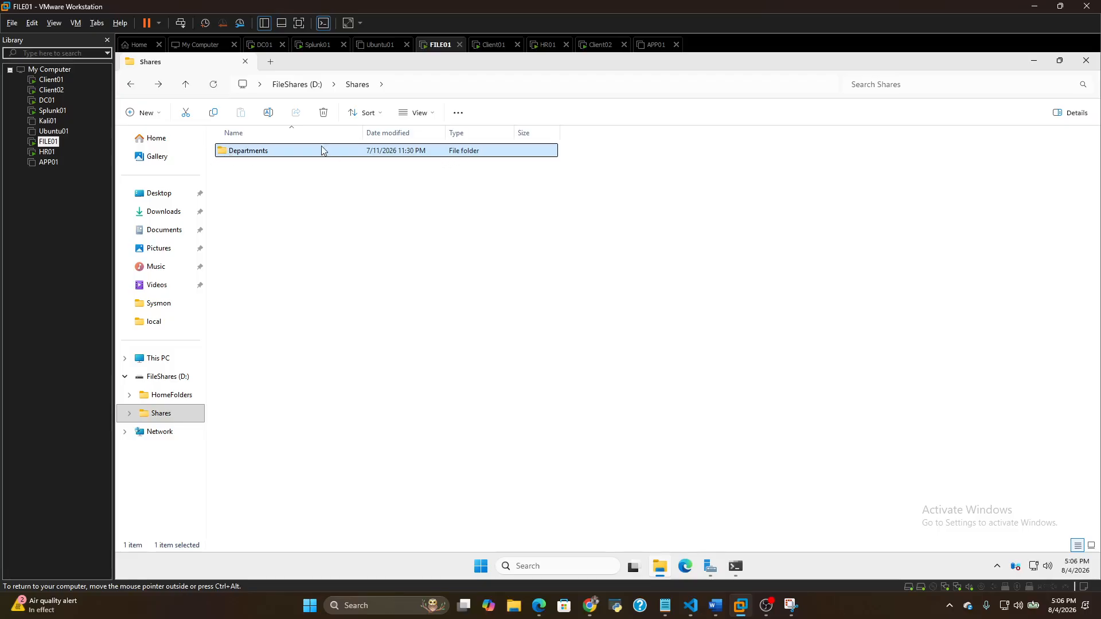
{"action": "double_click", "coordinate": [497, 153]}
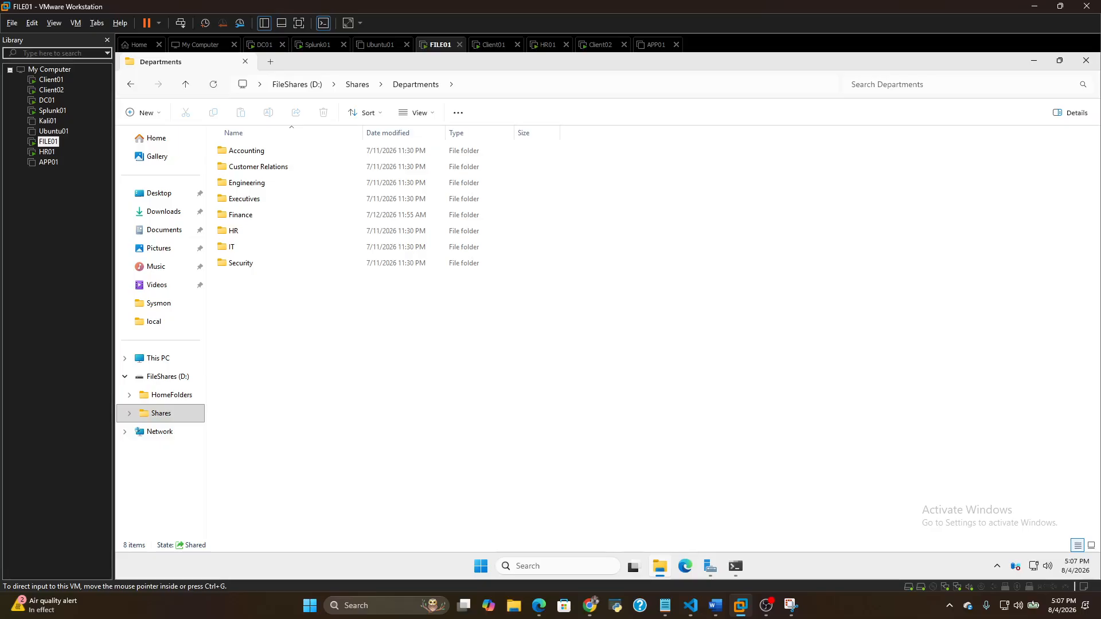
{"action": "left_click", "coordinate": [736, 567]}
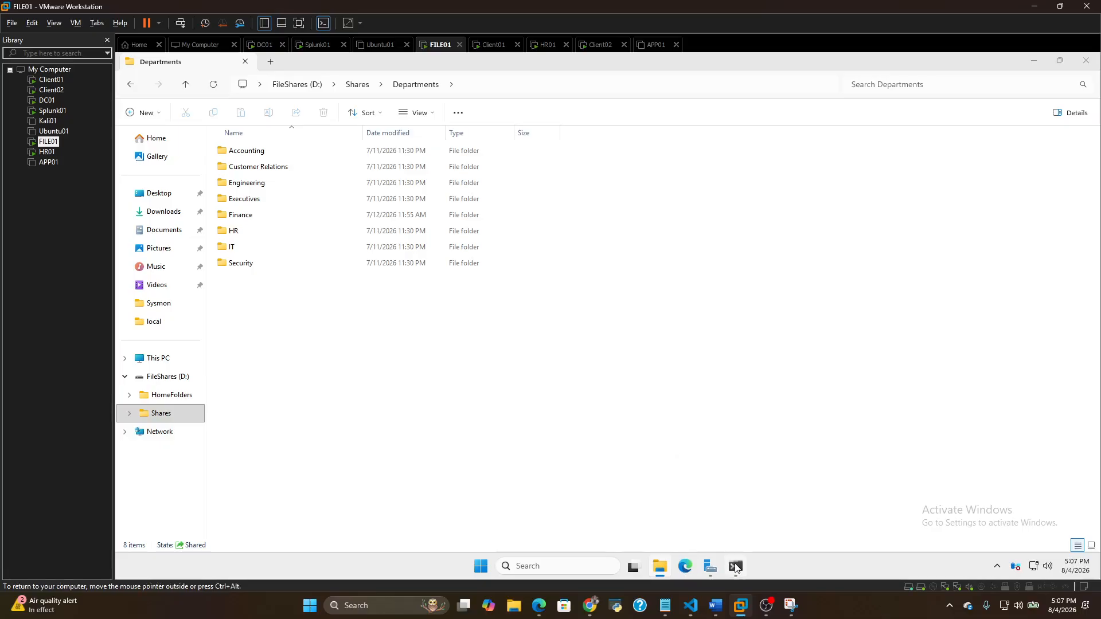
Review the Departments share's folder enumeration mode in FILE01's PowerShell window, and minimize the window
{"action": "left_click", "coordinate": [716, 502]}
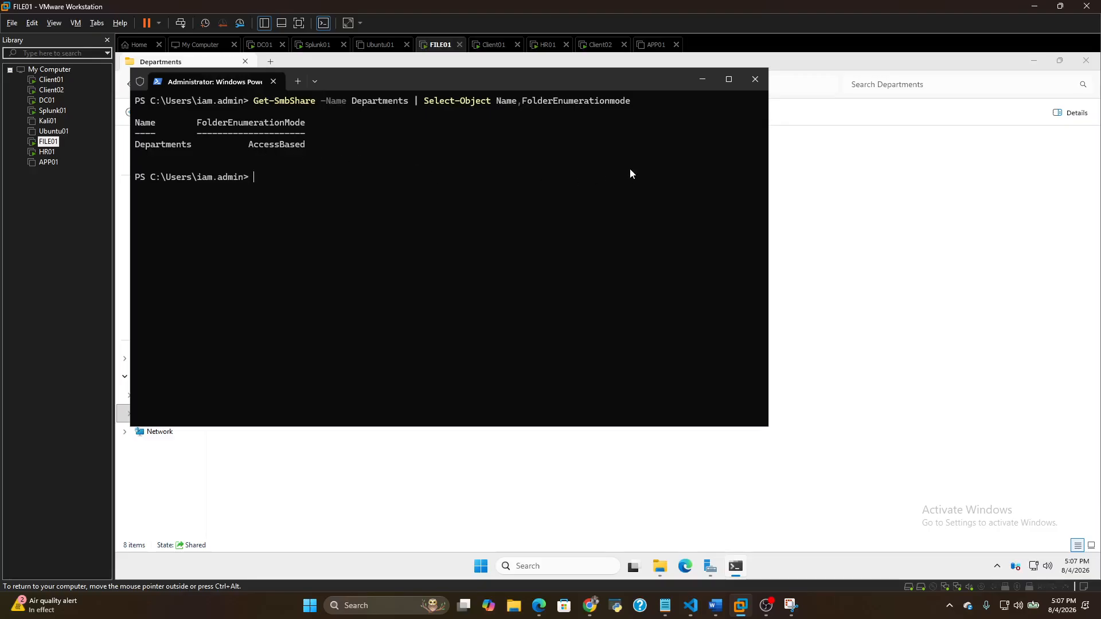
{"action": "left_click", "coordinate": [702, 80]}
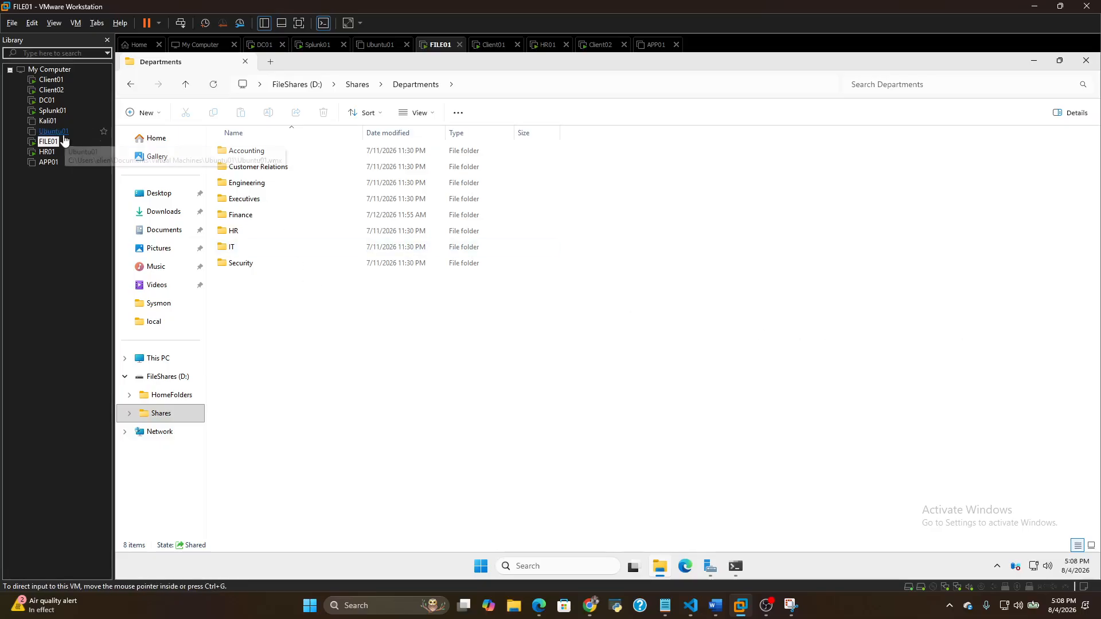
Return to the DC01 virtual machine, close Group Policy Management, and review the scripts folder in C:\IAM-Toolkit
{"action": "left_click", "coordinate": [49, 101]}
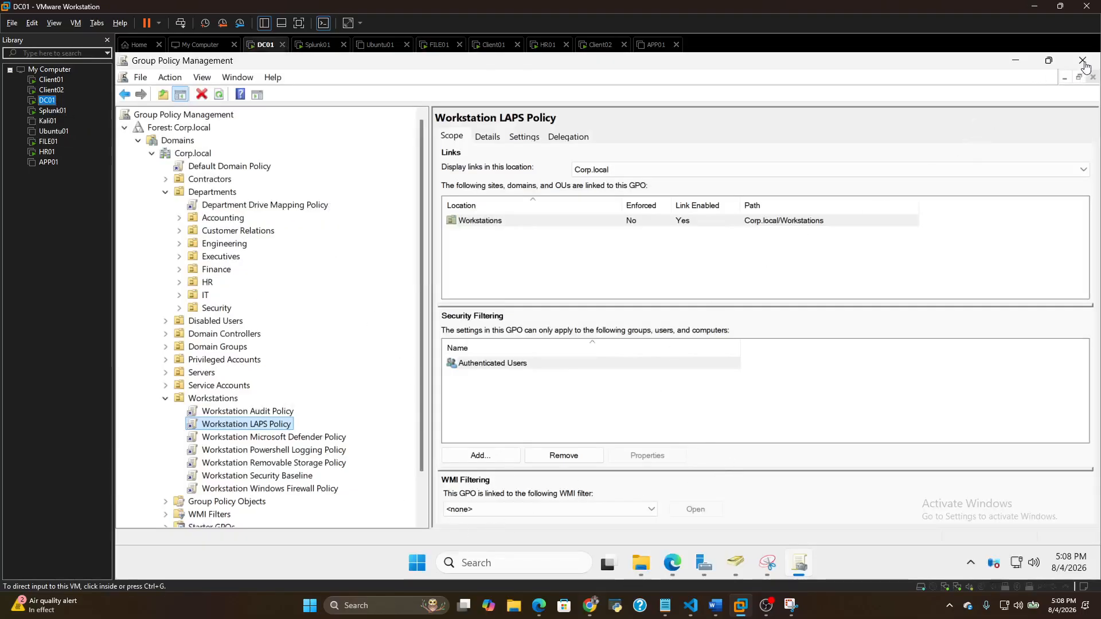
{"action": "left_click", "coordinate": [1083, 62]}
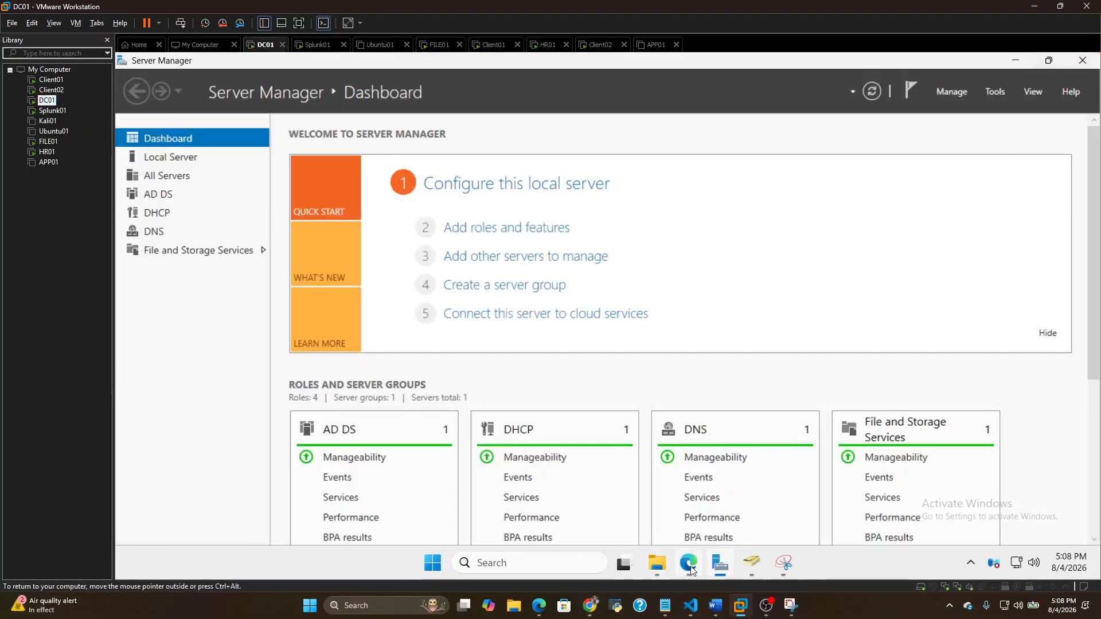
{"action": "left_click", "coordinate": [657, 564]}
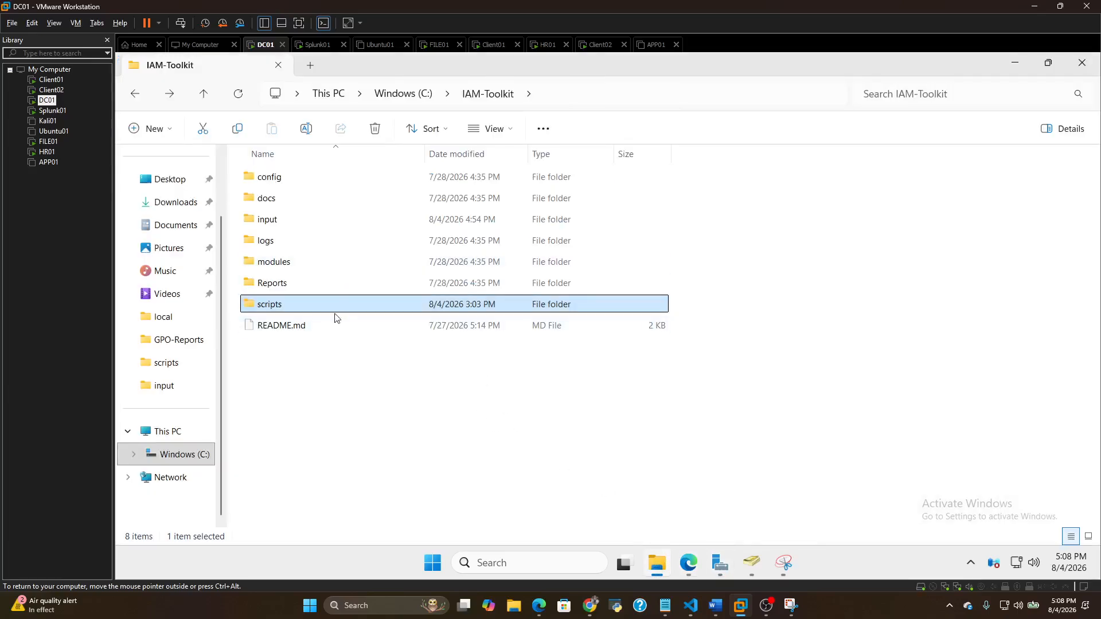
{"action": "double_click", "coordinate": [302, 310]}
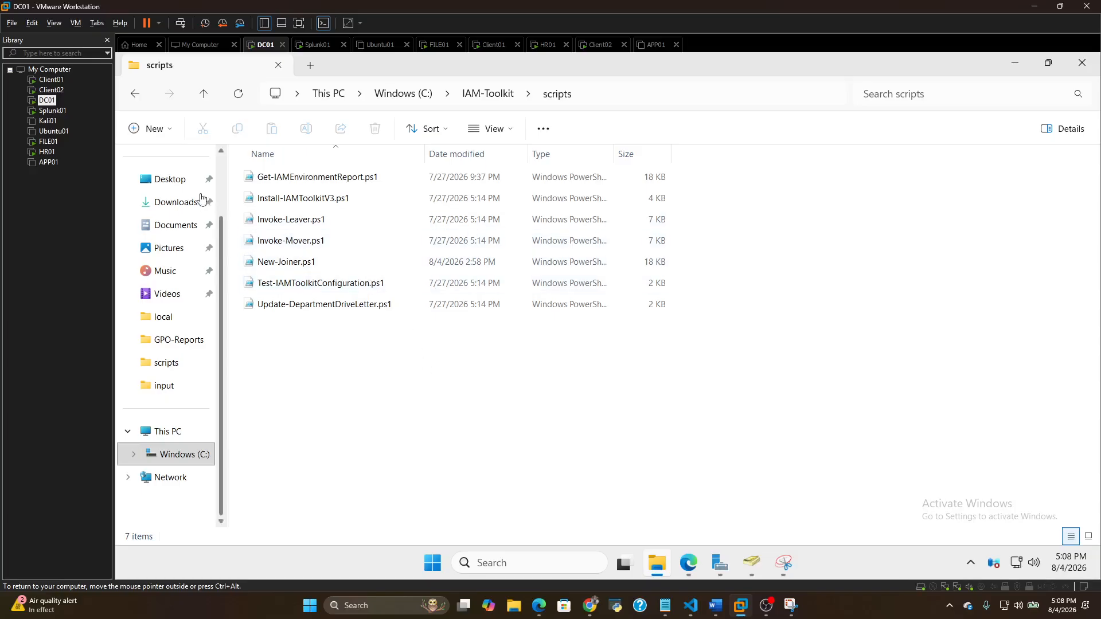
{"action": "left_click", "coordinate": [136, 97]}
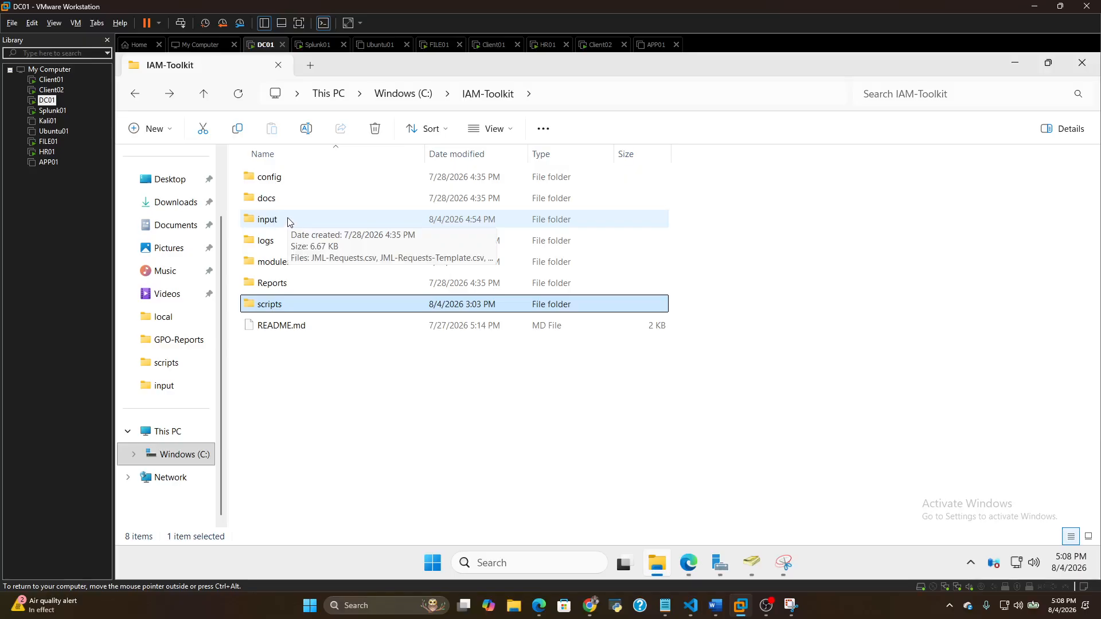
Open JML-Requests.csv from the input folder of IAM-Toolkit
{"action": "double_click", "coordinate": [289, 220]}
{"action": "left_click", "coordinate": [313, 181]}
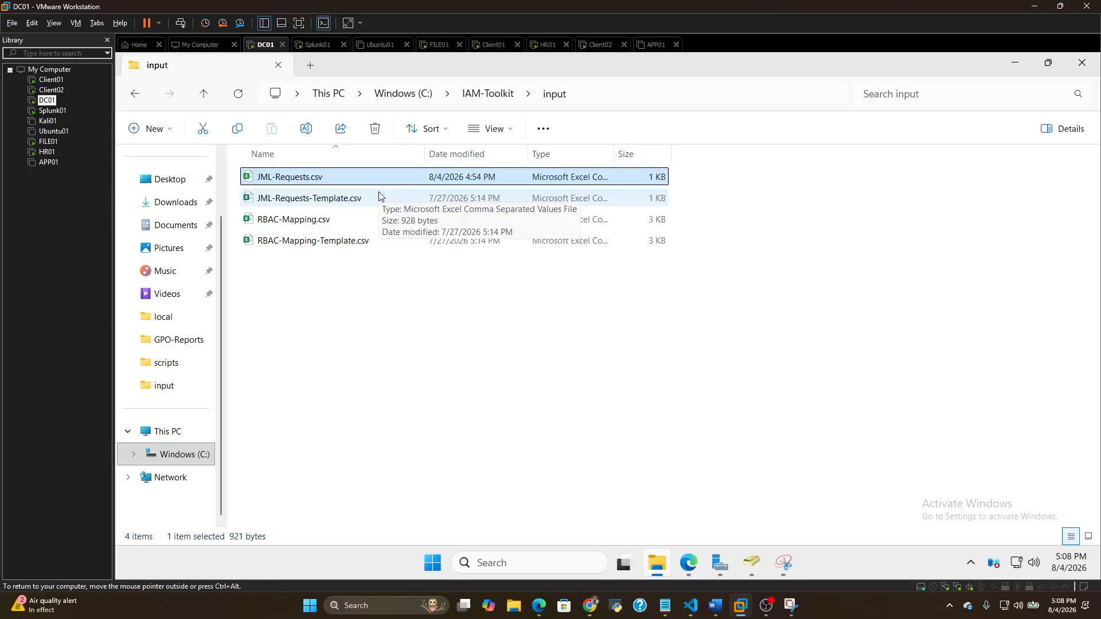
{"action": "key", "text": "Return"}
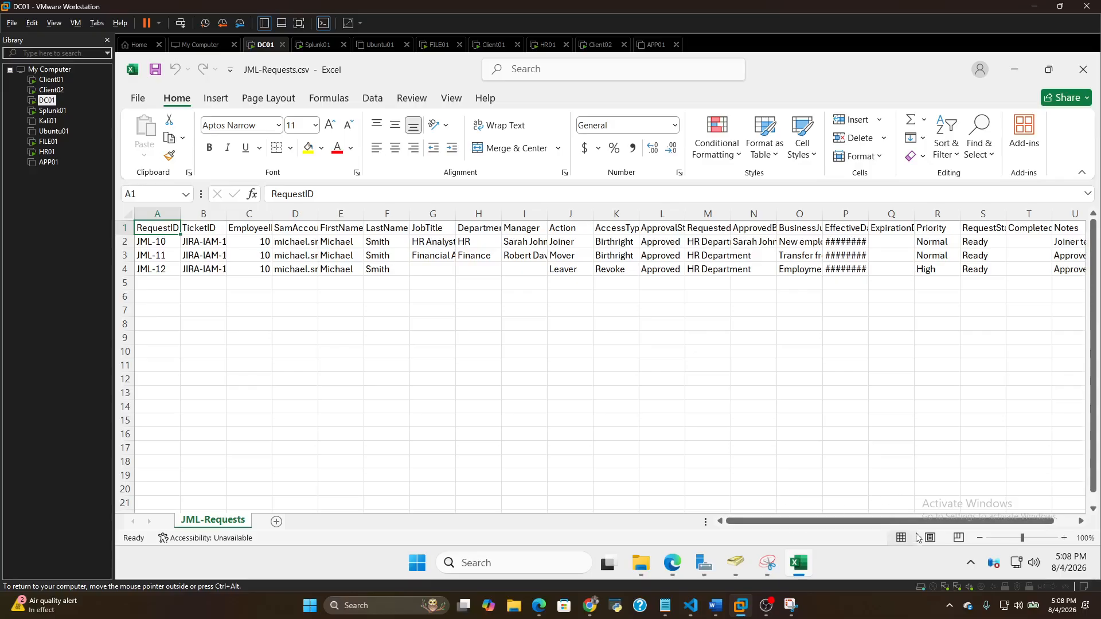
Widen the EffectiveDate, BusinessJustification, ApprovedBy, RequestedBy and AccessType columns, and select the first request's RequestedBy cell
{"action": "left_click_drag", "start_coordinate": [921, 521], "coordinate": [949, 522]}
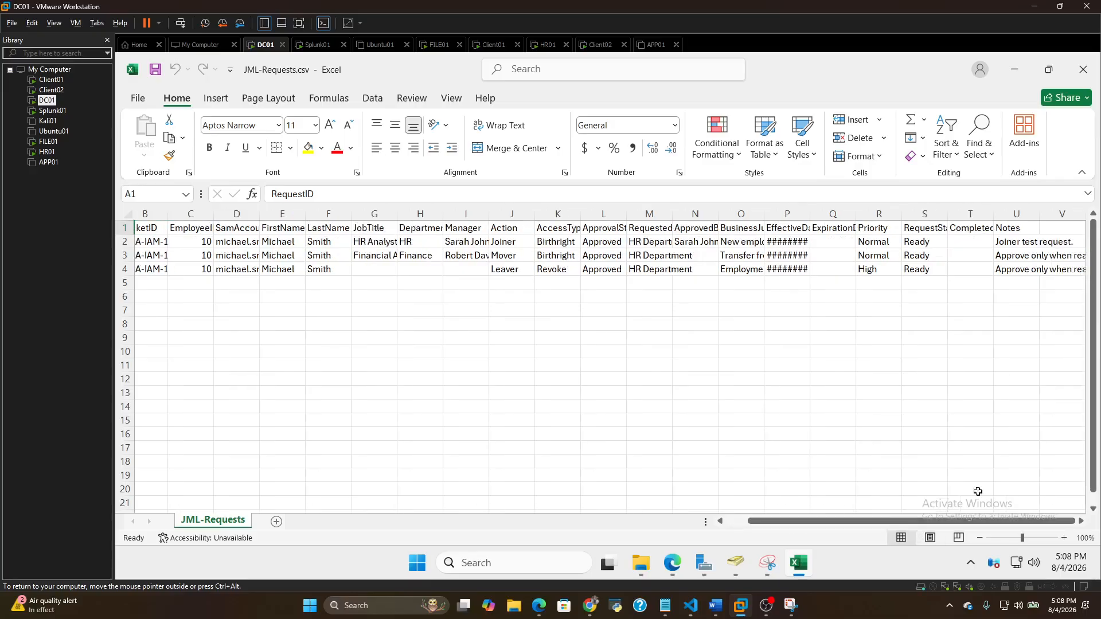
{"action": "double_click", "coordinate": [809, 210]}
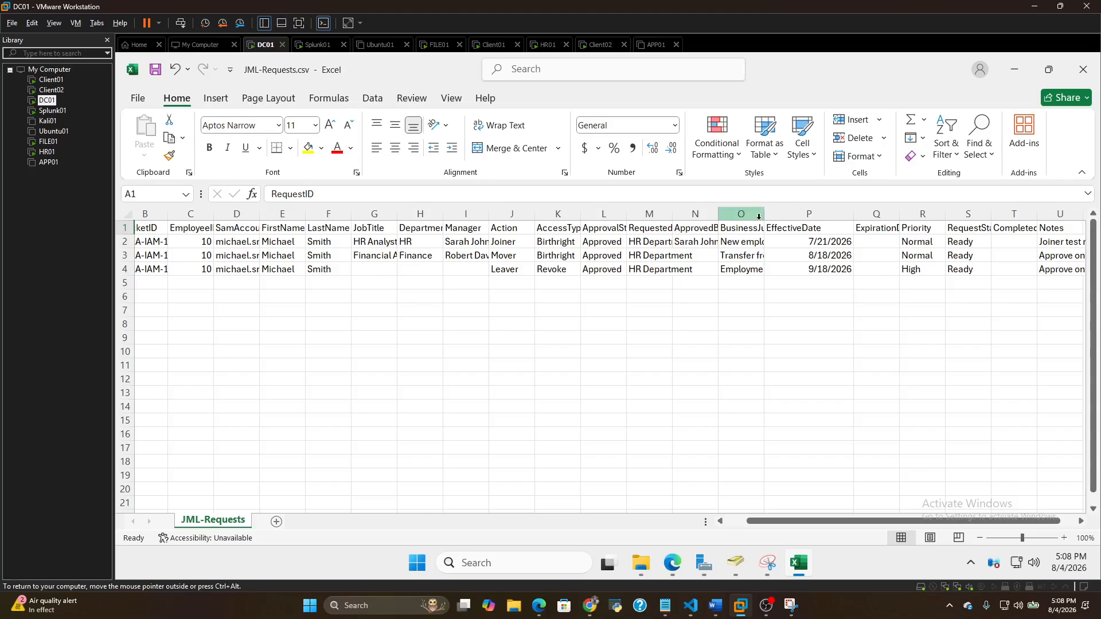
{"action": "double_click", "coordinate": [765, 211]}
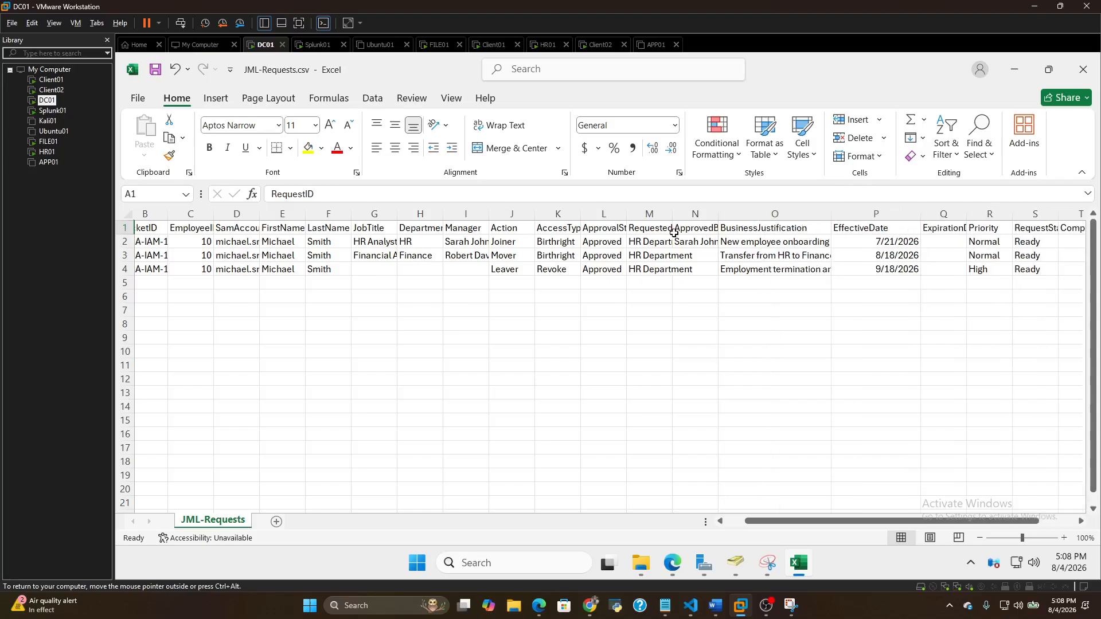
{"action": "double_click", "coordinate": [719, 213]}
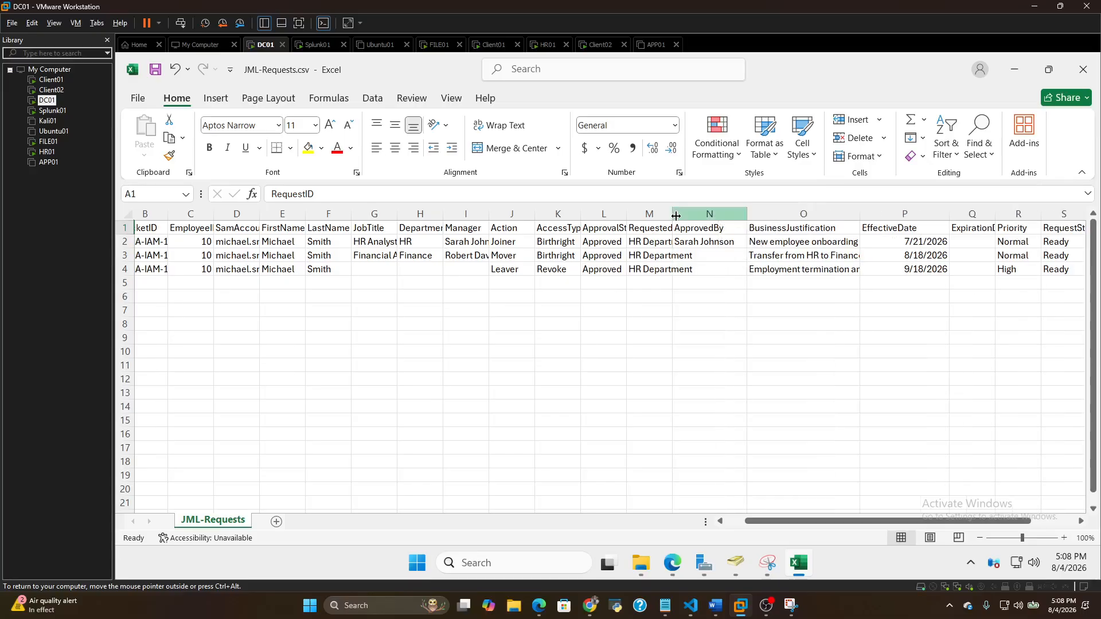
{"action": "left_click_drag", "start_coordinate": [671, 212], "coordinate": [725, 212]}
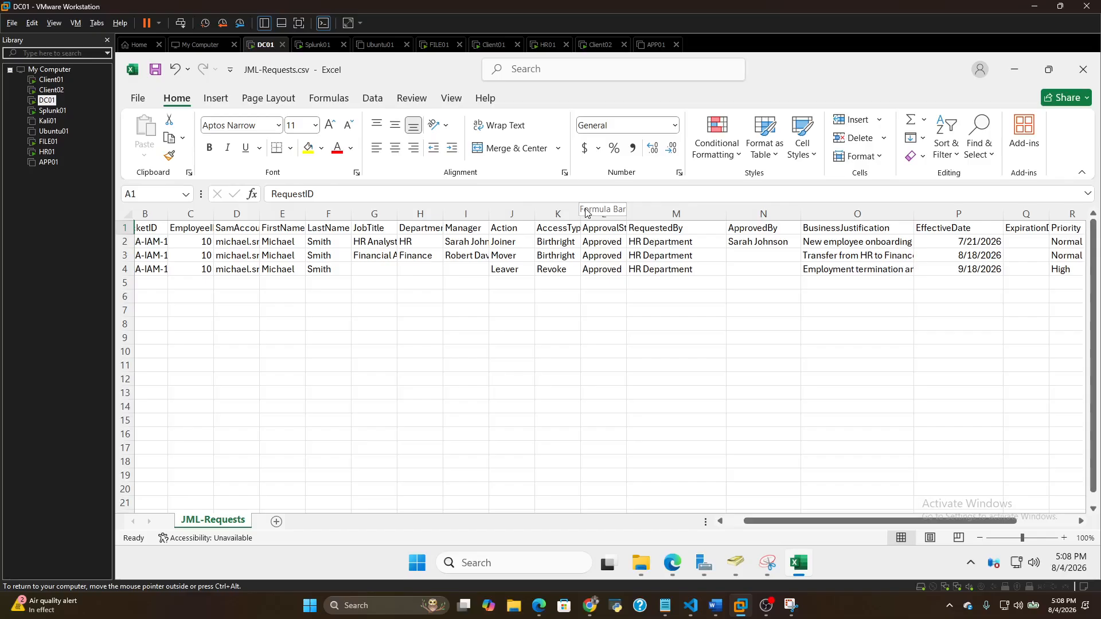
{"action": "left_click_drag", "start_coordinate": [581, 213], "coordinate": [626, 214]}
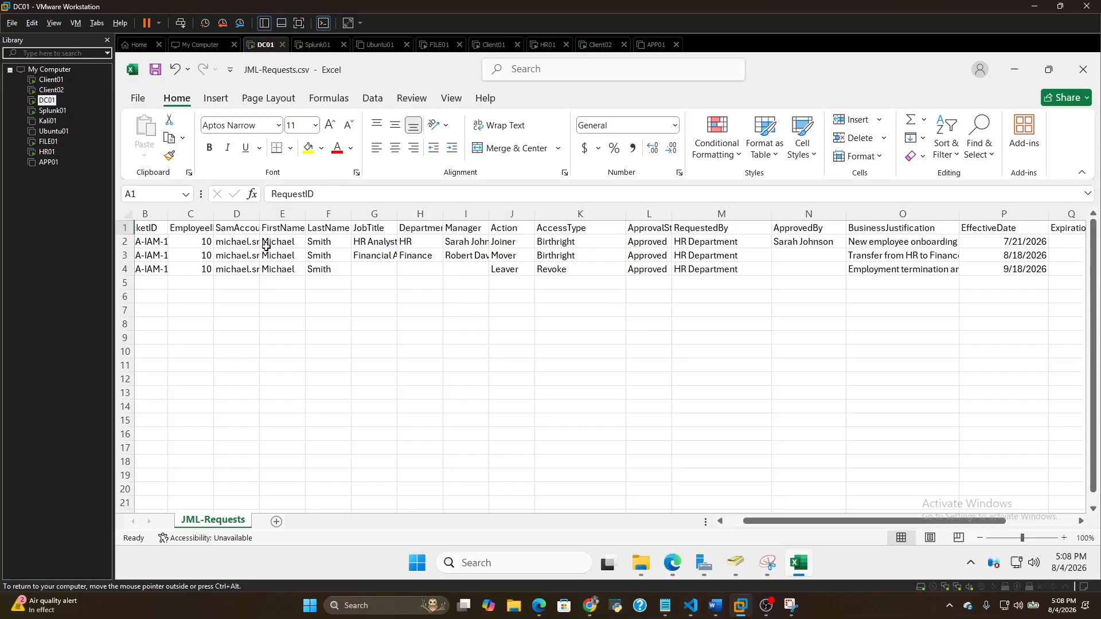
{"action": "left_click", "coordinate": [543, 300]}
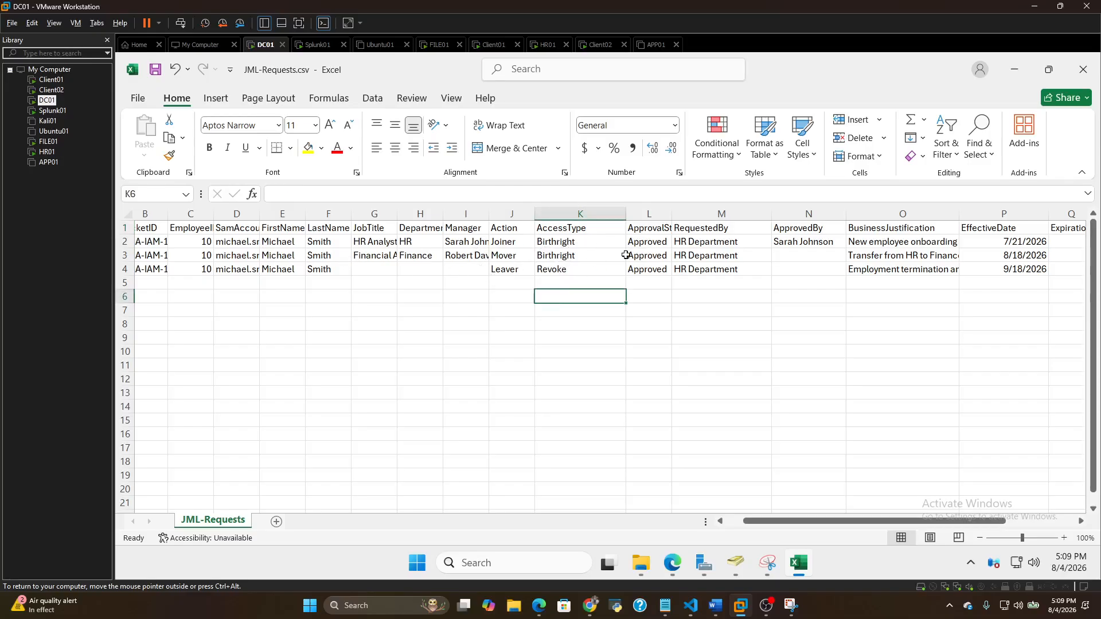
{"action": "left_click", "coordinate": [716, 240]}
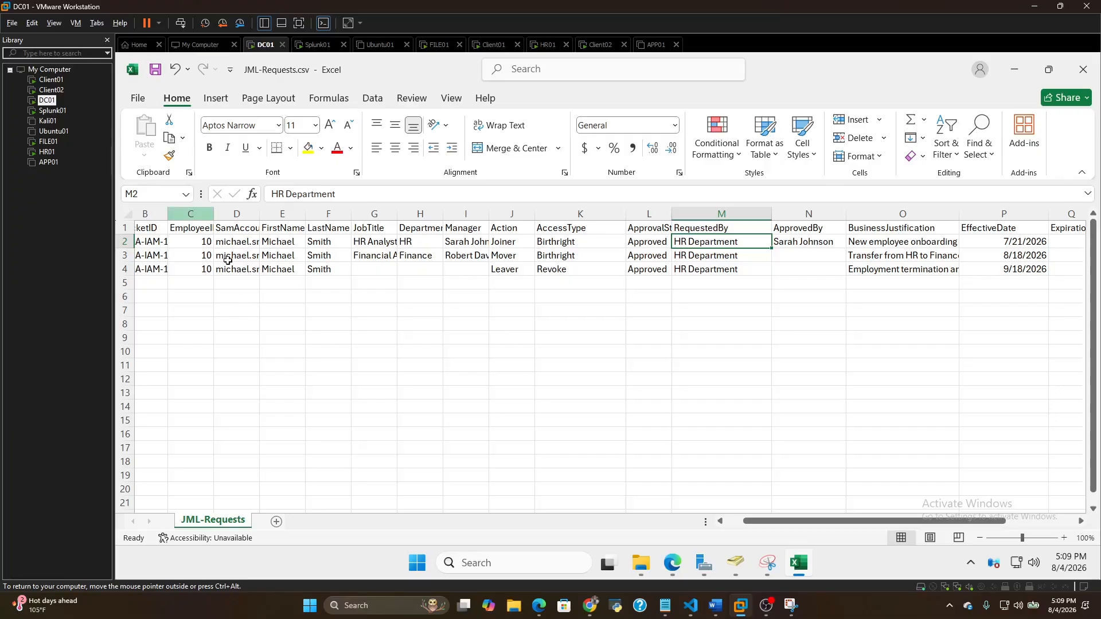
Open New-Joiner.ps1 from the IAM-Toolkit scripts folder, review its code, and close it
{"action": "left_click", "coordinate": [642, 563]}
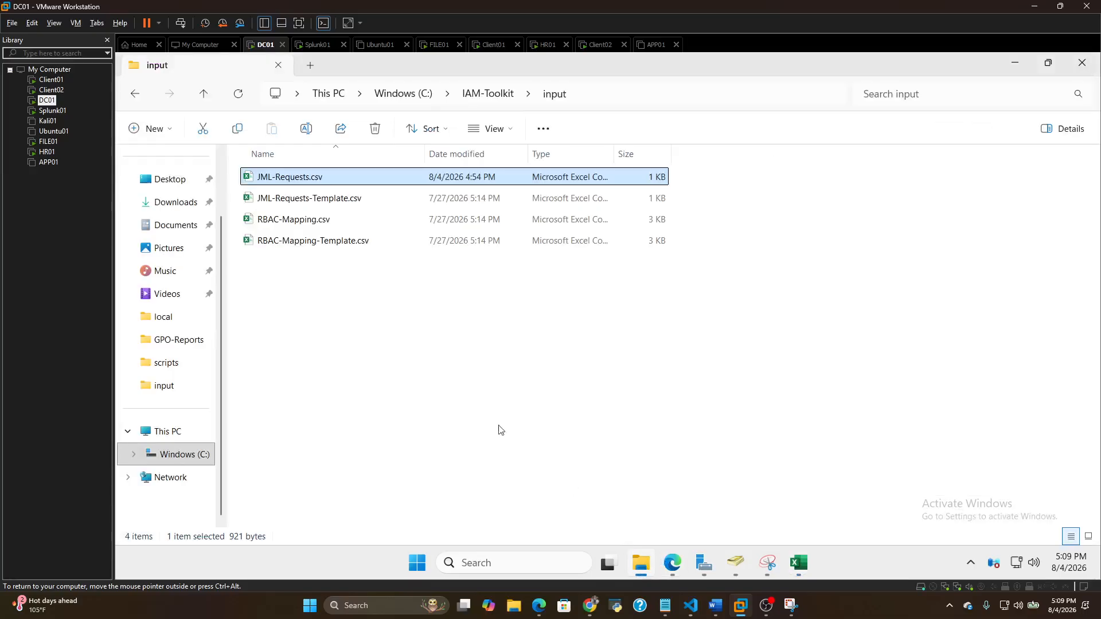
{"action": "left_click", "coordinate": [136, 94]}
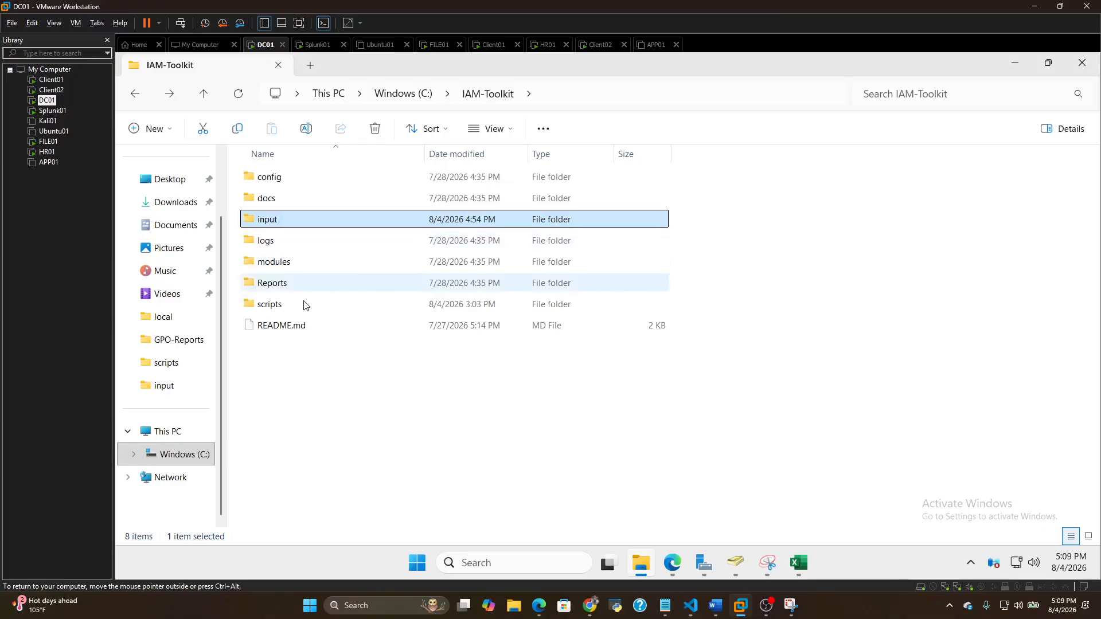
{"action": "double_click", "coordinate": [289, 302]}
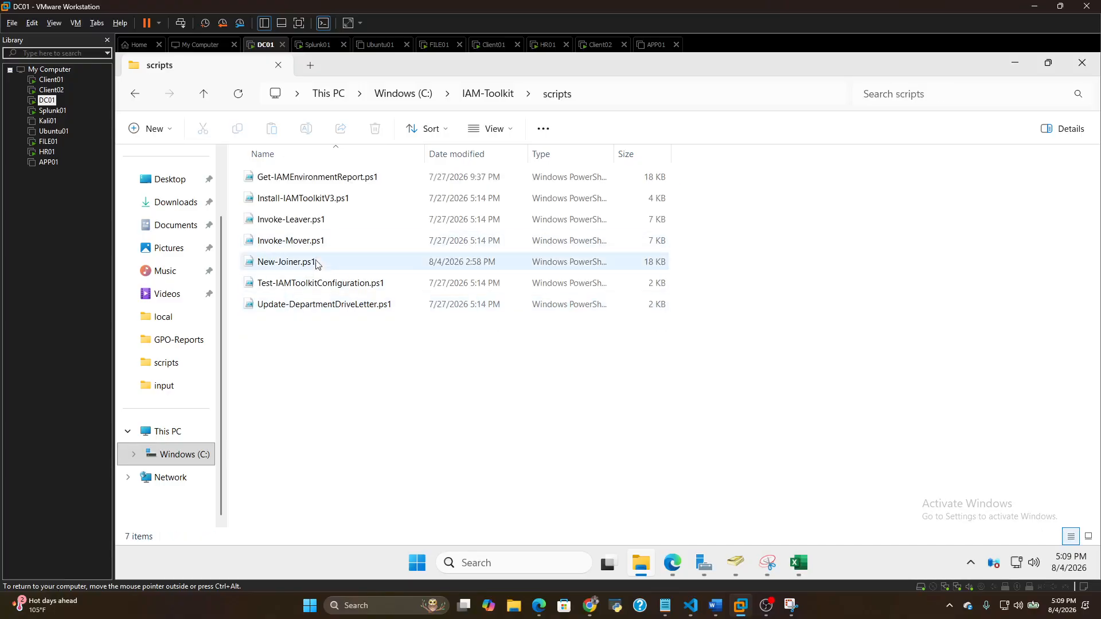
{"action": "double_click", "coordinate": [287, 262]}
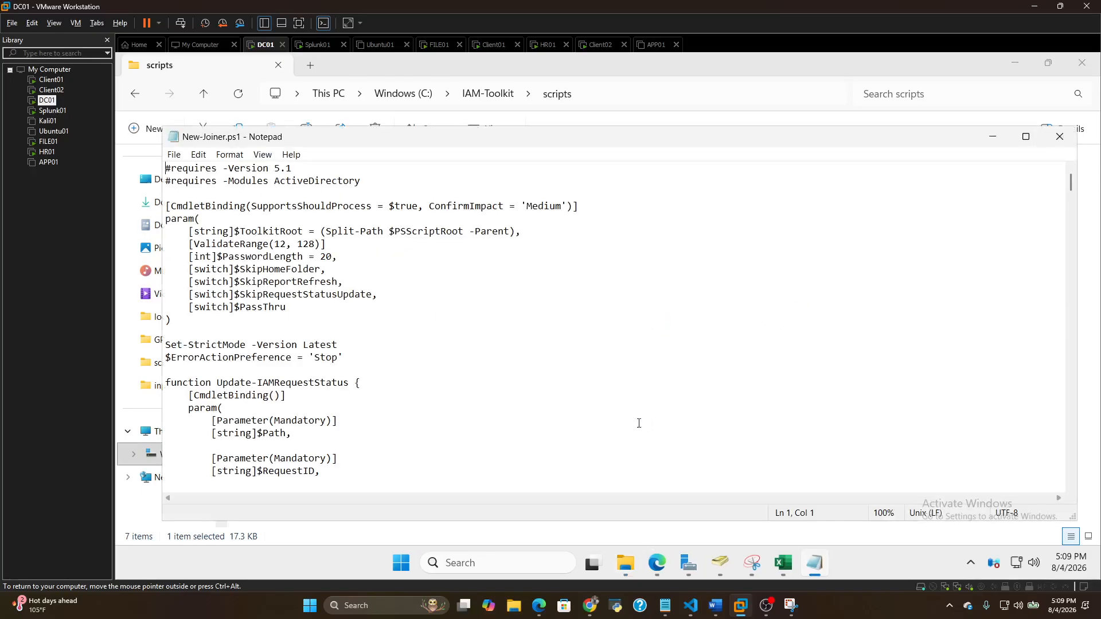
{"action": "scroll", "coordinate": [508, 310], "scroll_direction": "down", "scroll_amount": 18}
{"action": "scroll", "coordinate": [528, 321], "scroll_direction": "down", "scroll_amount": 19}
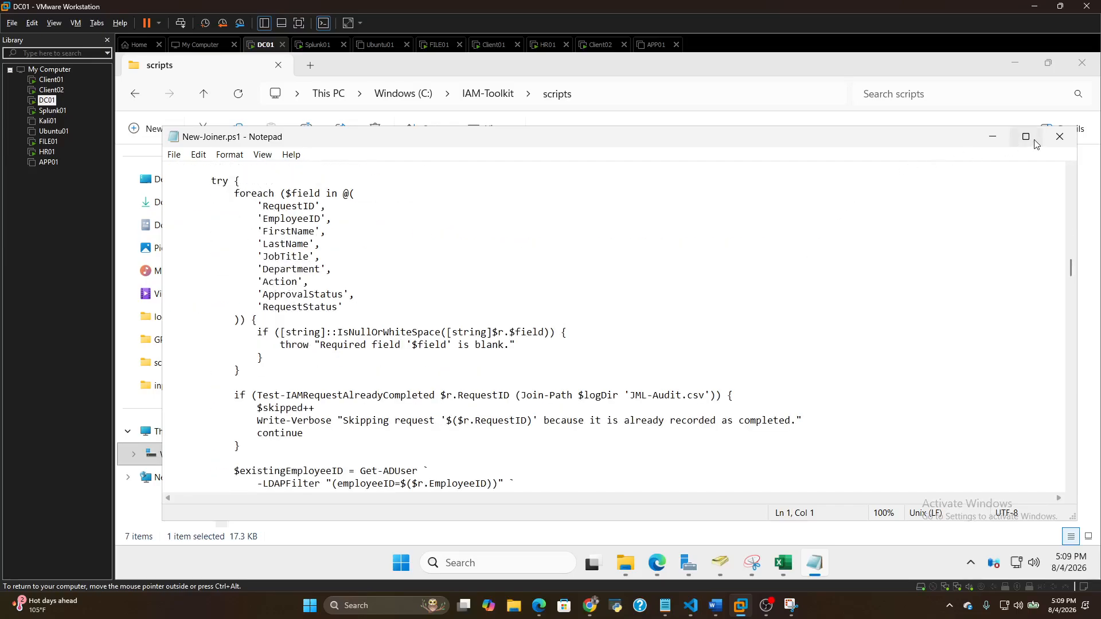
{"action": "left_click", "coordinate": [1060, 136]}
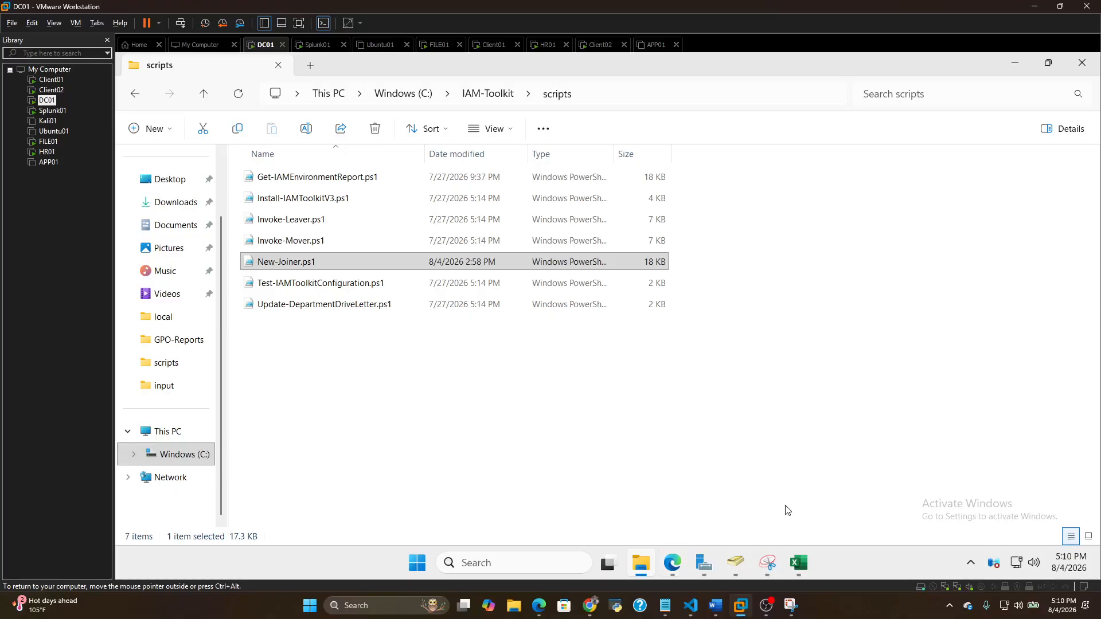
Open an administrator PowerShell terminal on DC01 and clear its screen with cls
{"action": "right_click", "coordinate": [417, 563]}
{"action": "left_click", "coordinate": [419, 362]}
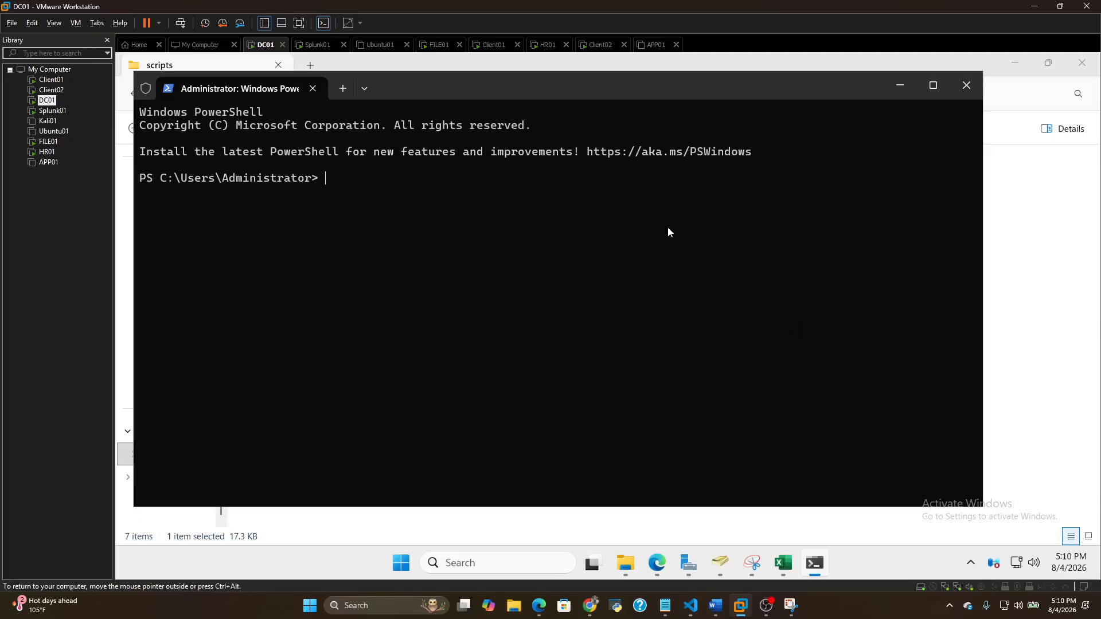
{"action": "type", "text": "cls"}
{"action": "key", "text": "Return"}
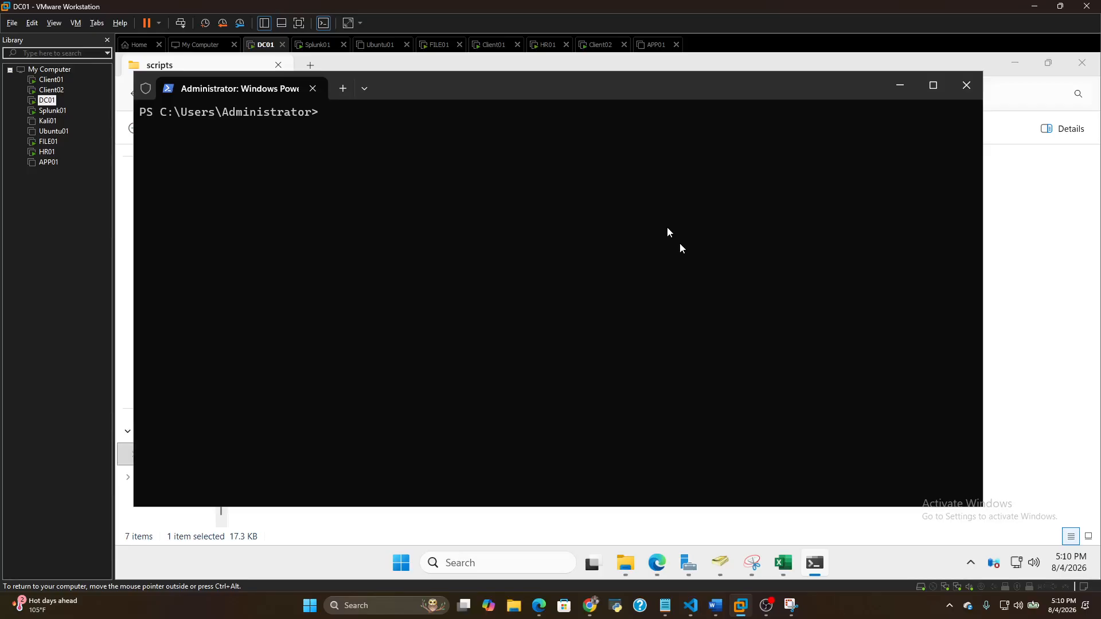
Look through the earlier PowerShell commands and rerun cd C:\IAM-Toolkit to change the working directory
{"action": "key", "text": "Up"}
{"action": "key", "text": "Up"}
{"action": "key", "text": "Up"}
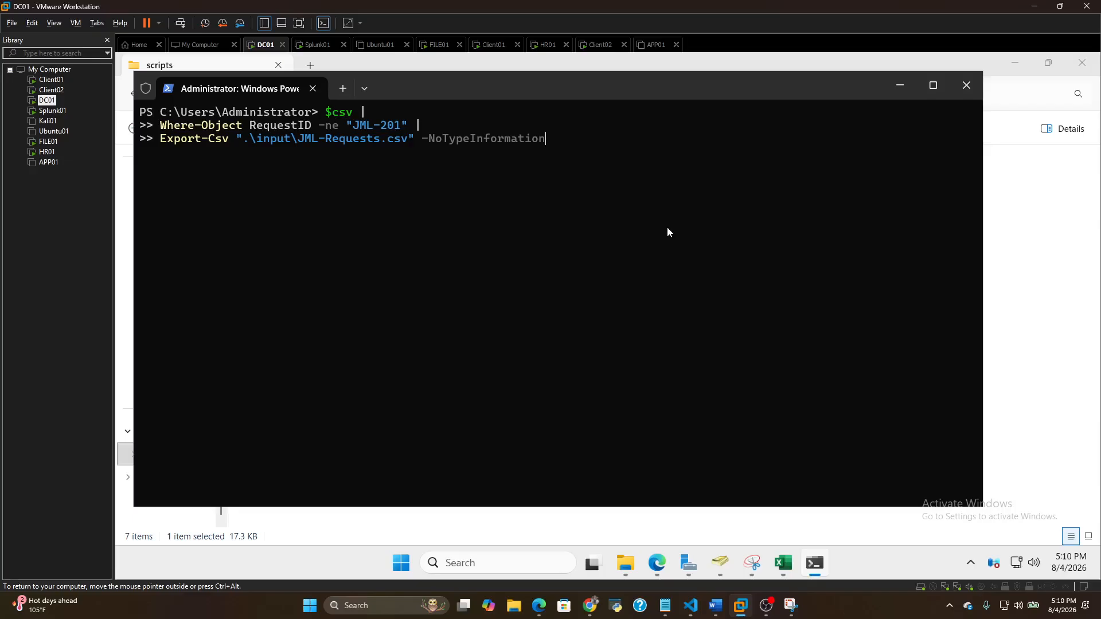
{"action": "key", "text": "Up"}
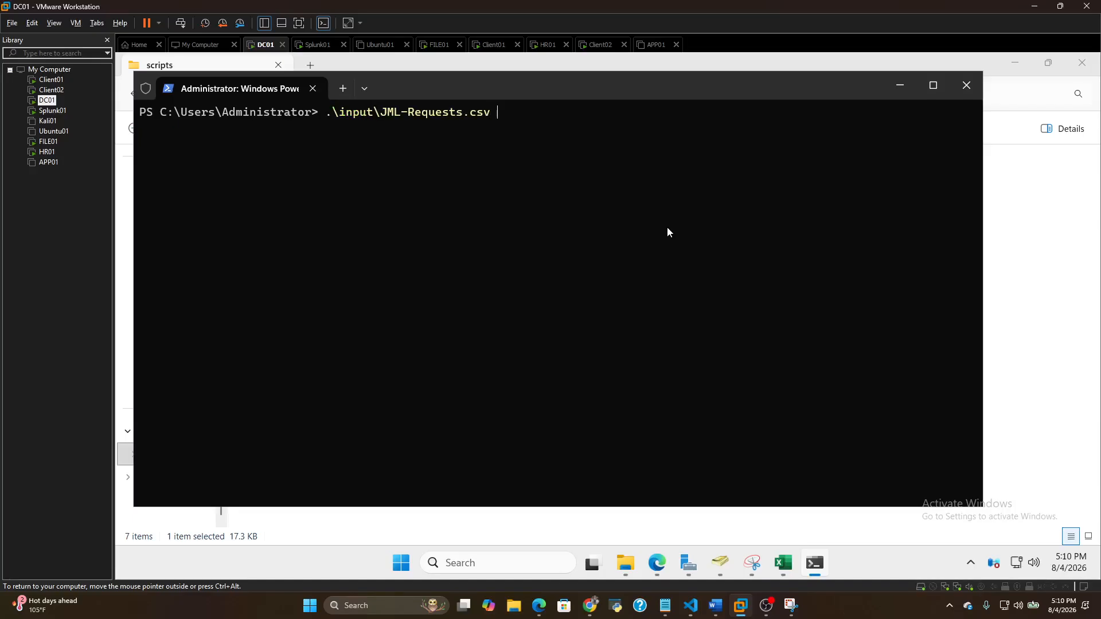
{"action": "key", "text": "BackSpace"}
{"action": "key", "text": "BackSpace"}
{"action": "key", "text": "BackSpace"}
{"action": "key", "text": "BackSpace"}
{"action": "key", "text": "BackSpace"}
{"action": "key", "text": "BackSpace"}
{"action": "key", "text": "BackSpace"}
{"action": "key", "text": "BackSpace"}
{"action": "key", "text": "BackSpace"}
{"action": "key", "text": "BackSpace"}
{"action": "key", "text": "BackSpace"}
{"action": "key", "text": "BackSpace"}
{"action": "key", "text": "BackSpace"}
{"action": "key", "text": "BackSpace"}
{"action": "key", "text": "BackSpace"}
{"action": "key", "text": "BackSpace"}
{"action": "key", "text": "BackSpace"}
{"action": "key", "text": "BackSpace"}
{"action": "key", "text": "BackSpace"}
{"action": "key", "text": "BackSpace"}
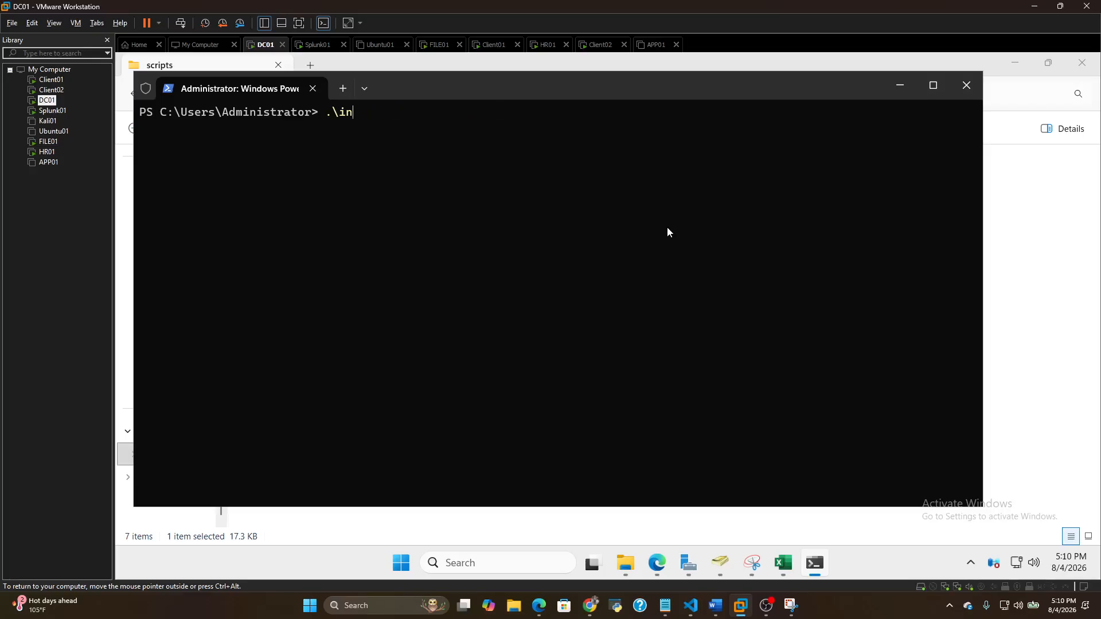
{"action": "key", "text": "Up"}
{"action": "key", "text": "Up"}
{"action": "key", "text": "Up"}
{"action": "key", "text": "Up"}
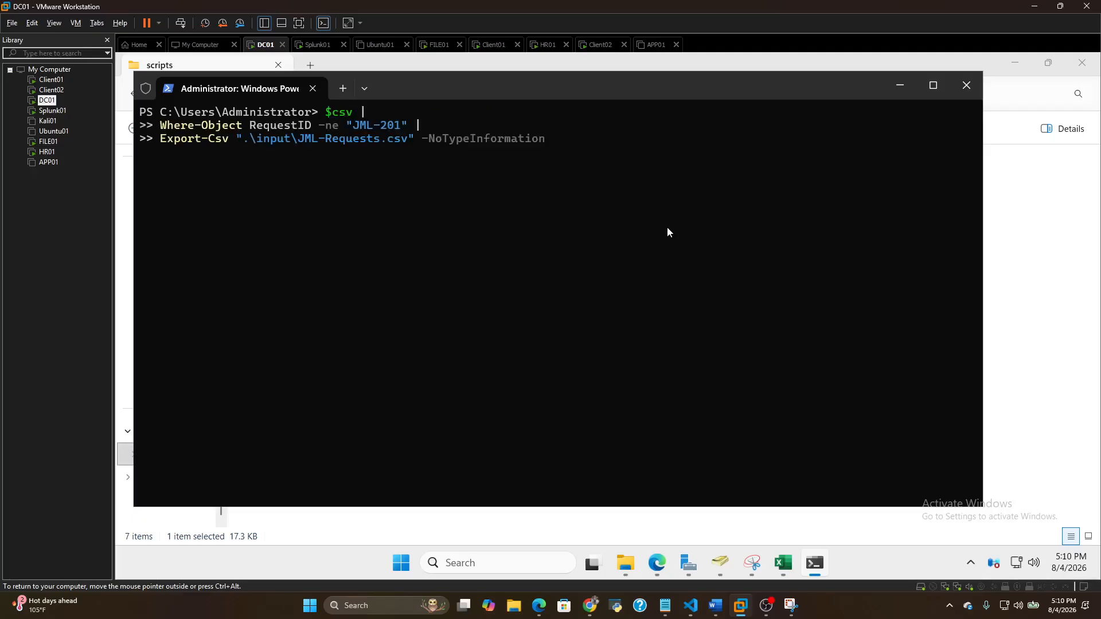
{"action": "key", "text": "Up"}
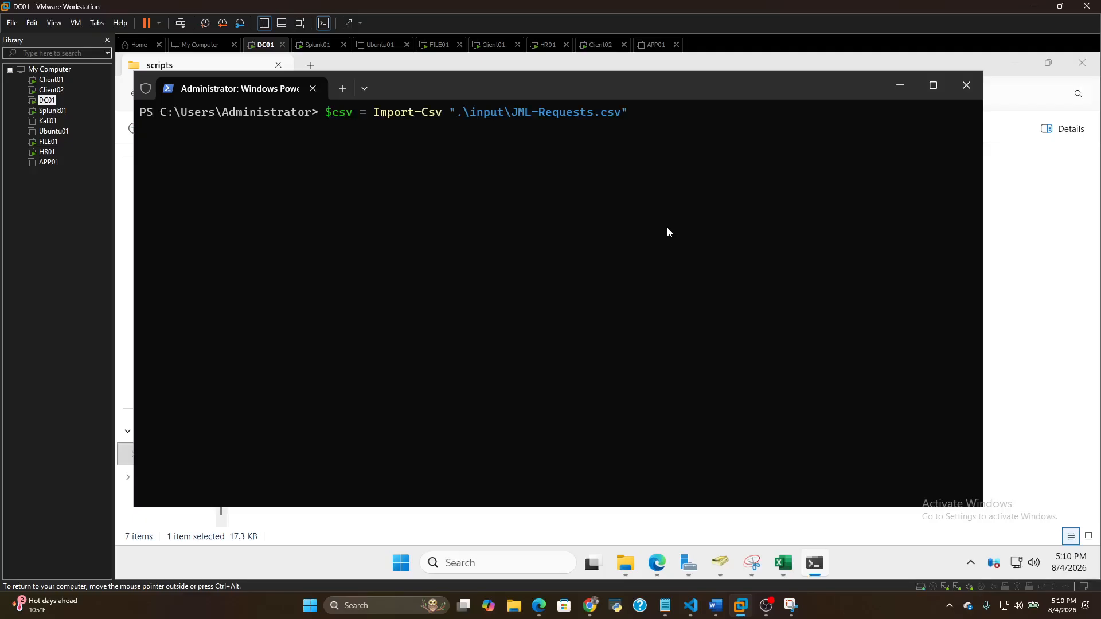
{"action": "key", "text": "Up"}
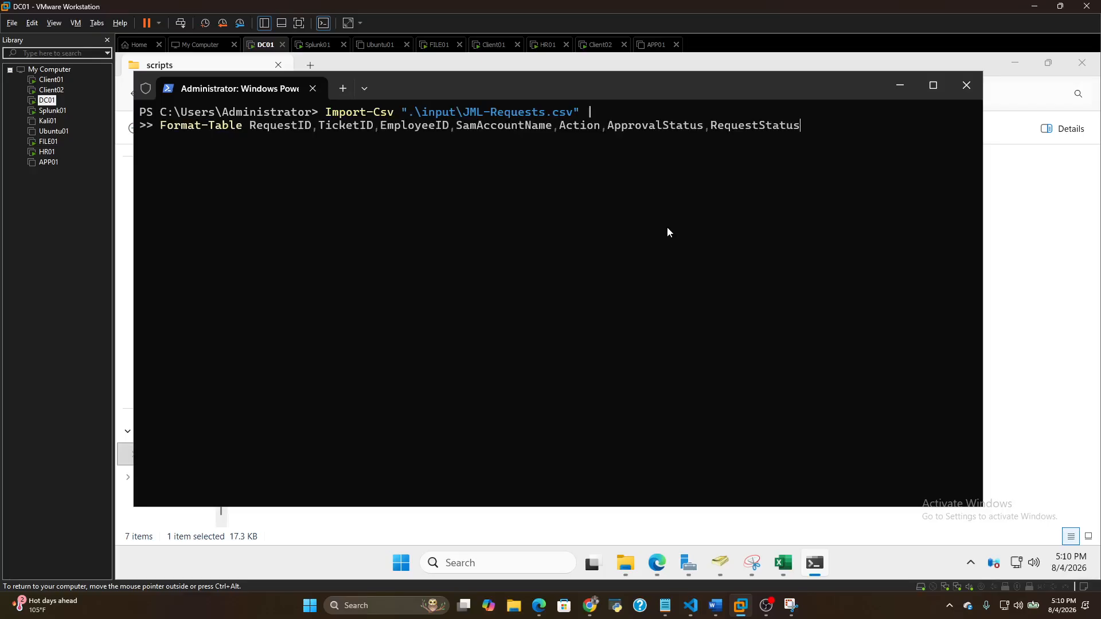
{"action": "key", "text": "Down"}
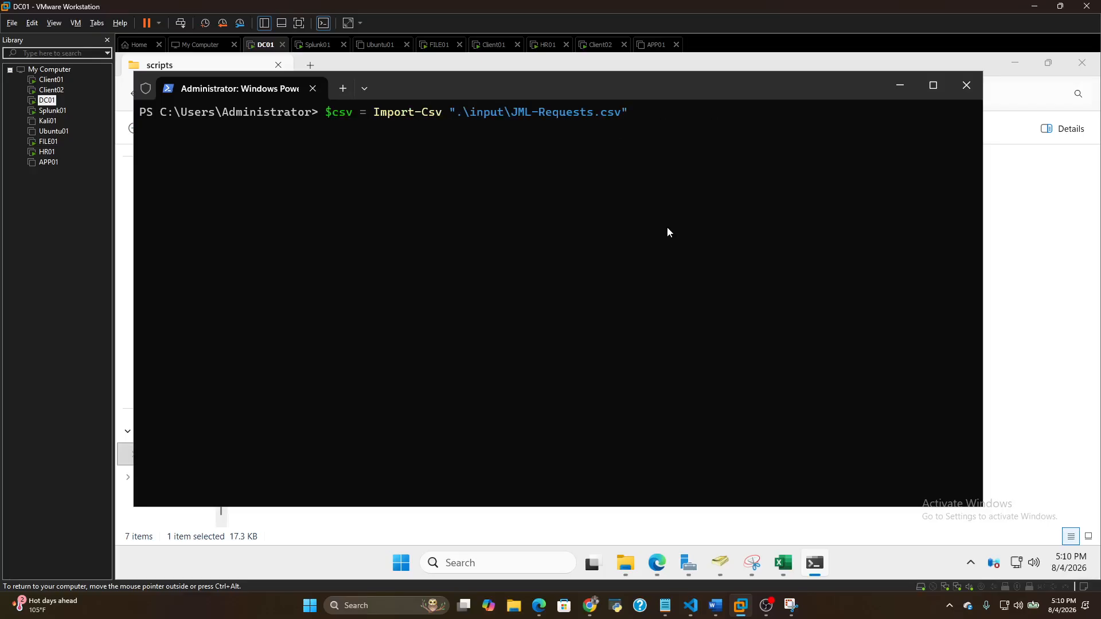
{"action": "key", "text": "Up"}
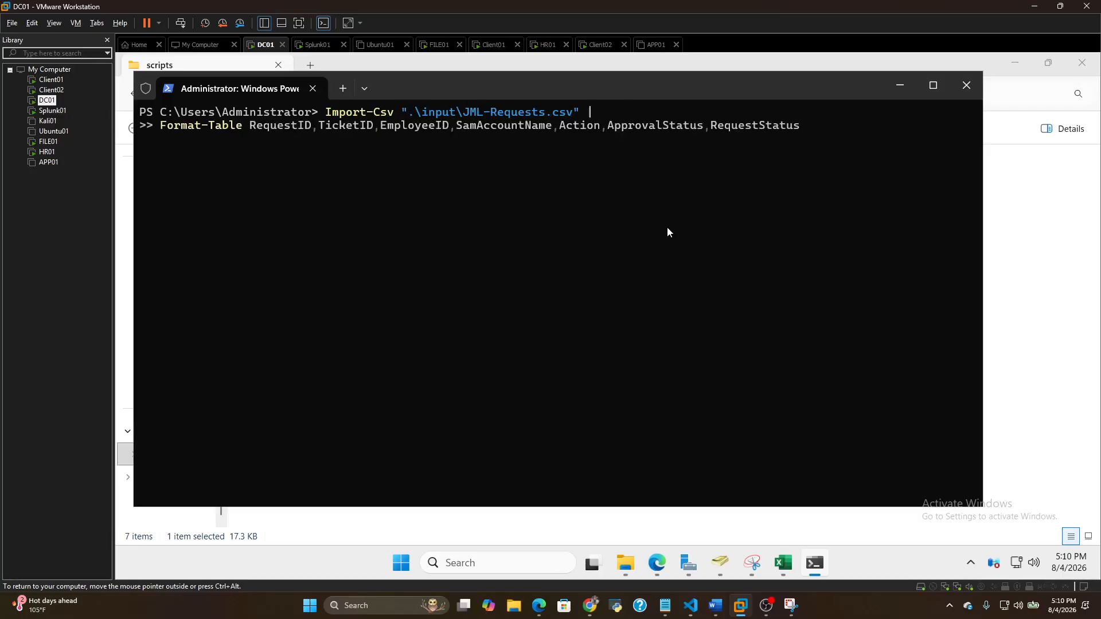
{"action": "key", "text": "Up"}
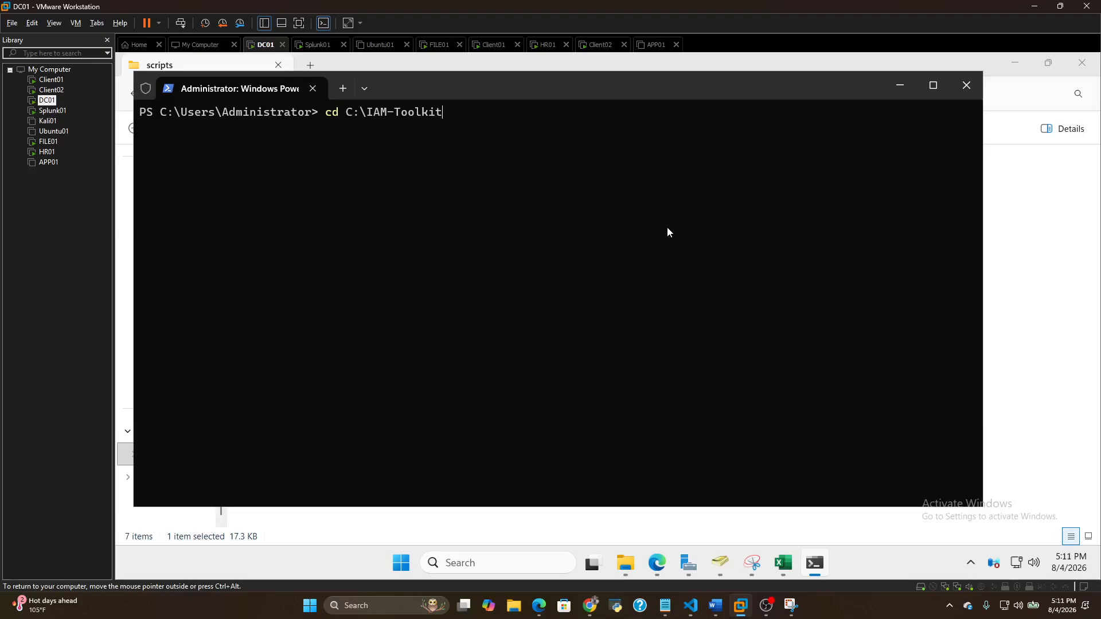
{"action": "key", "text": "Return"}
{"action": "key", "text": "Up"}
{"action": "key", "text": "Escape"}
{"action": "type", "text": "clear"}
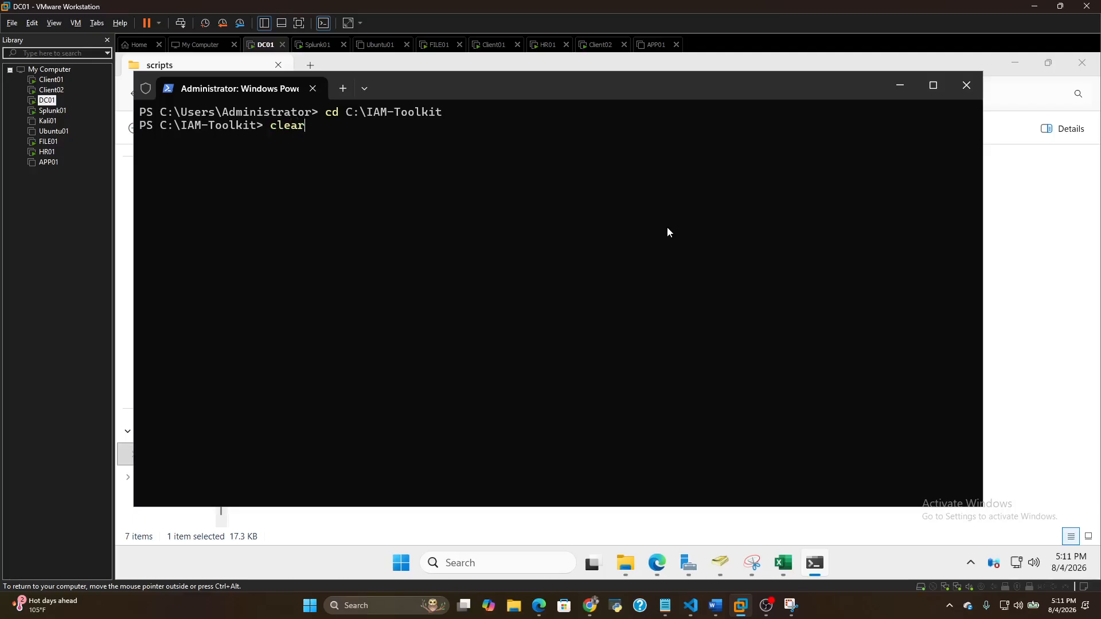
{"action": "key", "text": "Up"}
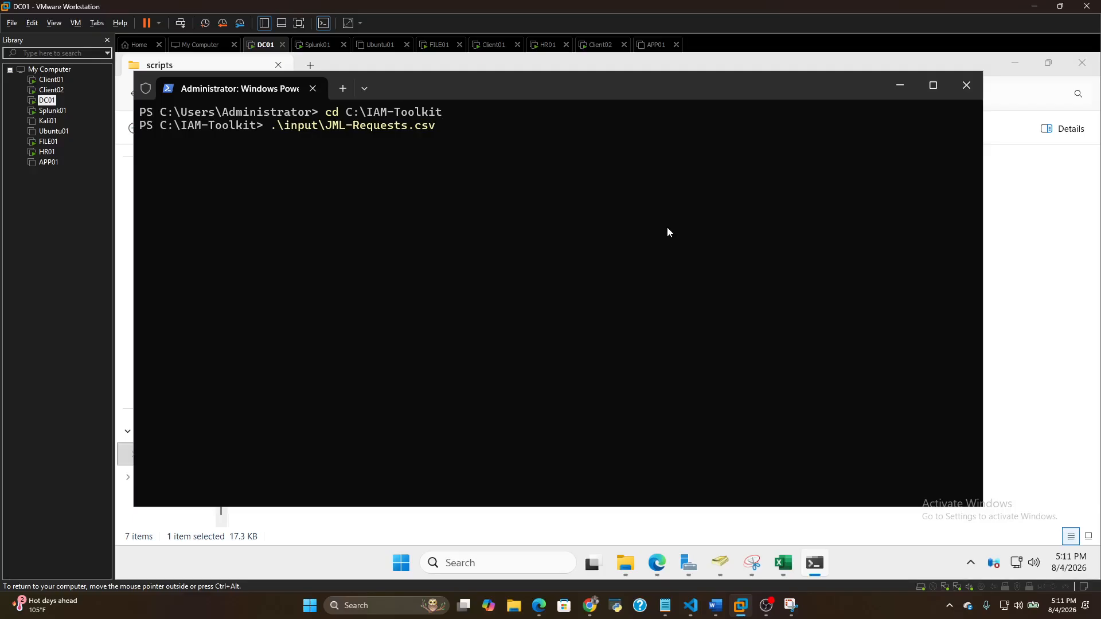
{"action": "key", "text": "BackSpace"}
{"action": "key", "text": "BackSpace"}
{"action": "key", "text": "BackSpace"}
{"action": "key", "text": "BackSpace"}
{"action": "key", "text": "BackSpace"}
{"action": "key", "text": "BackSpace"}
{"action": "key", "text": "BackSpace"}
{"action": "key", "text": "BackSpace"}
{"action": "key", "text": "BackSpace"}
{"action": "key", "text": "BackSpace"}
{"action": "key", "text": "BackSpace"}
{"action": "key", "text": "BackSpace"}
{"action": "key", "text": "BackSpace"}
{"action": "key", "text": "BackSpace"}
{"action": "key", "text": "BackSpace"}
{"action": "key", "text": "BackSpace"}
{"action": "key", "text": "BackSpace"}
{"action": "key", "text": "BackSpace"}
{"action": "key", "text": "BackSpace"}
{"action": "key", "text": "BackSpace"}
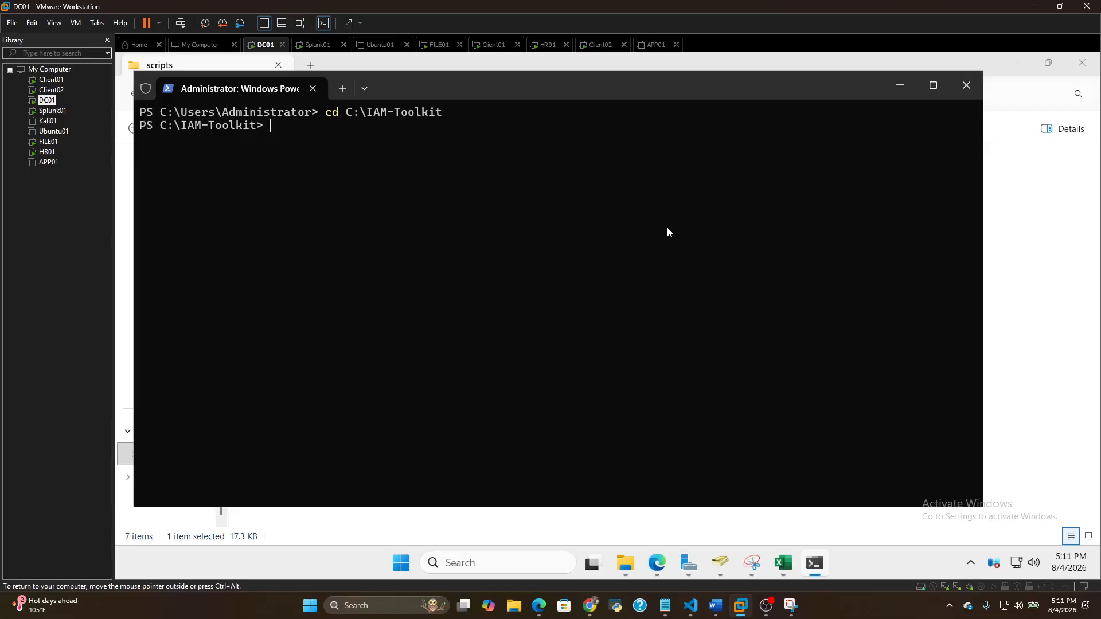
Find the earlier .\scripts\New-Joiner.ps1 command in the PowerShell history and run it with -WhatIf as a dry run
{"action": "key", "text": "Up"}
{"action": "key", "text": "Up"}
{"action": "key", "text": "Up"}
{"action": "key", "text": "Up"}
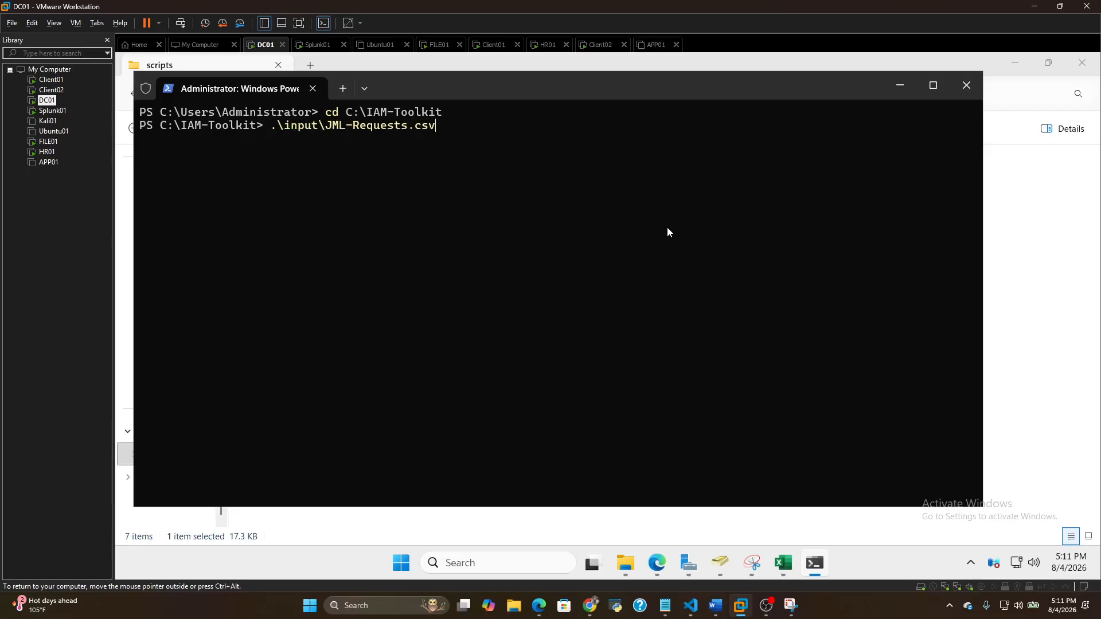
{"action": "key", "text": "Up"}
{"action": "key", "text": "Up"}
{"action": "key", "text": "Up"}
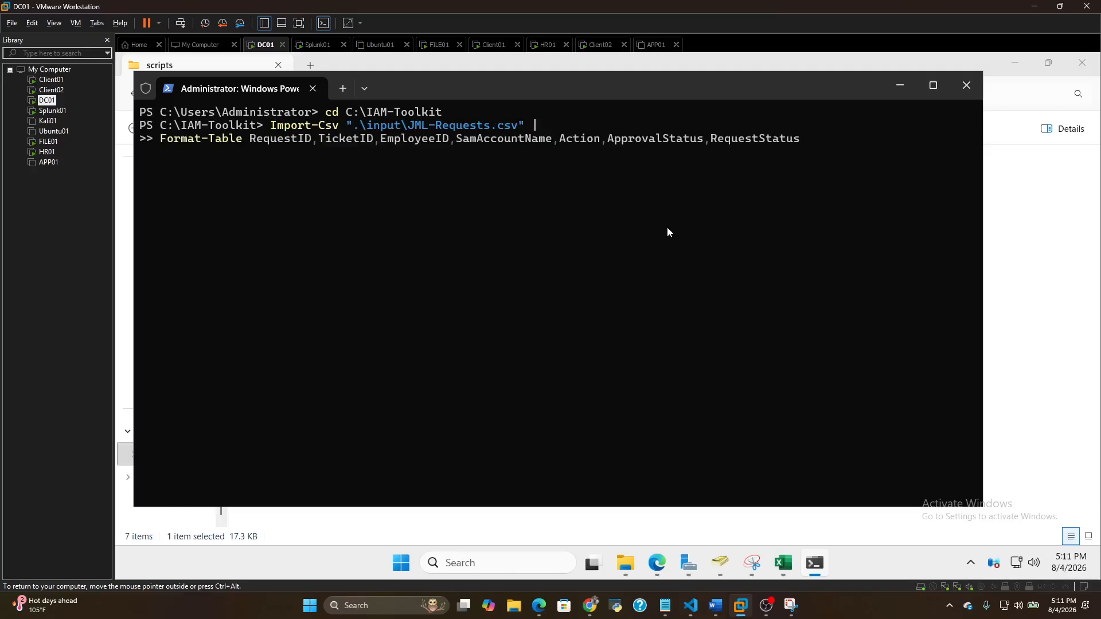
{"action": "key", "text": "Up"}
{"action": "key", "text": "Up"}
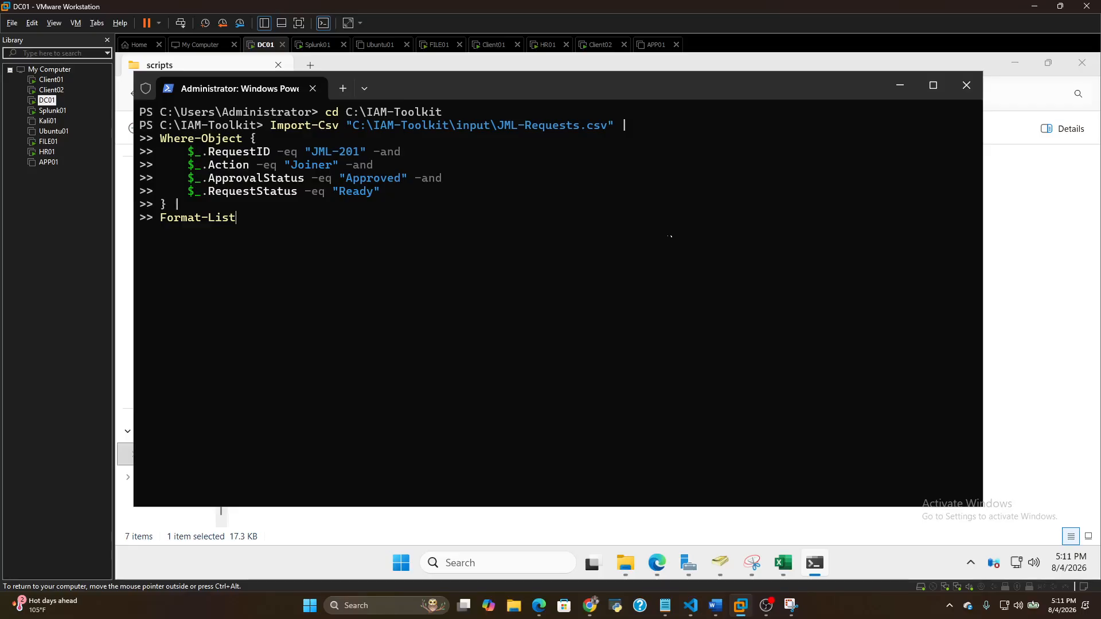
{"action": "key", "text": "Up"}
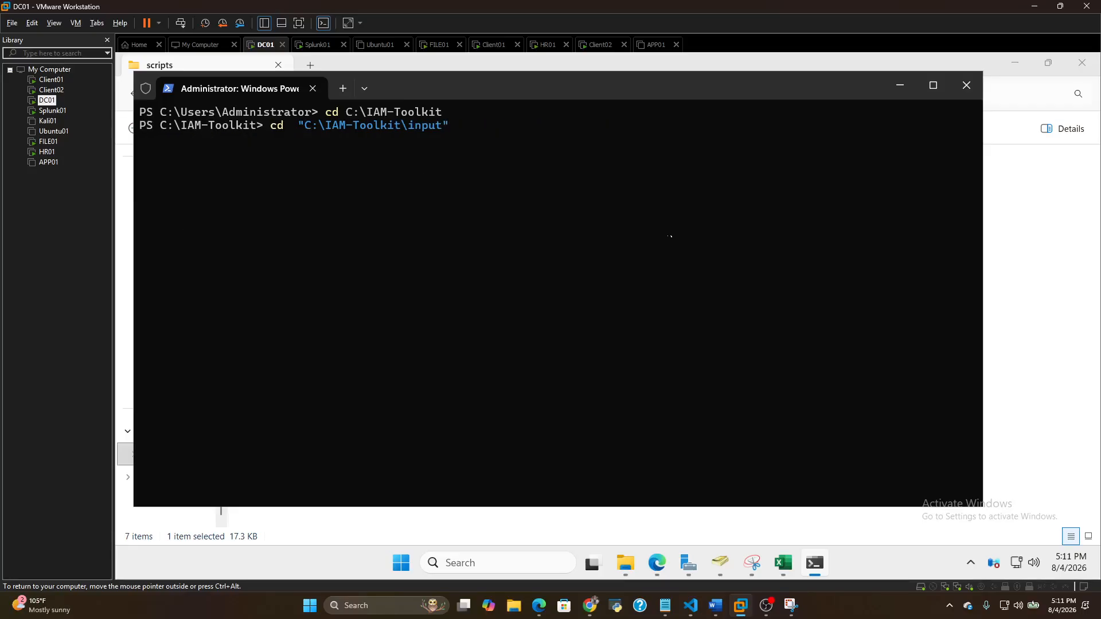
{"action": "key", "text": "Up"}
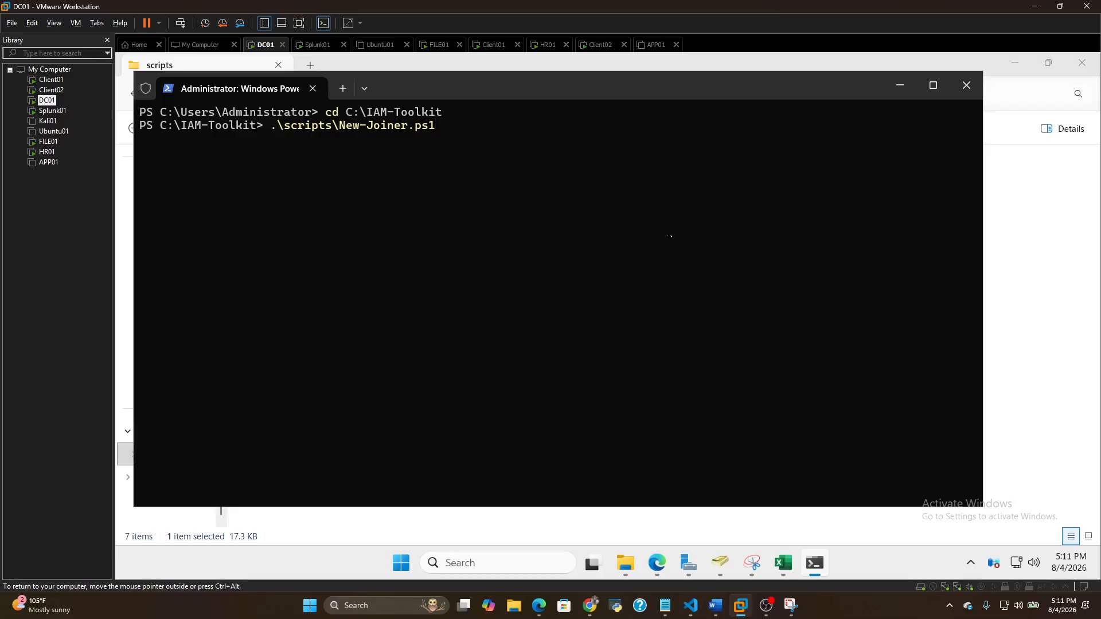
{"action": "type", "text": "-WhatIf"}
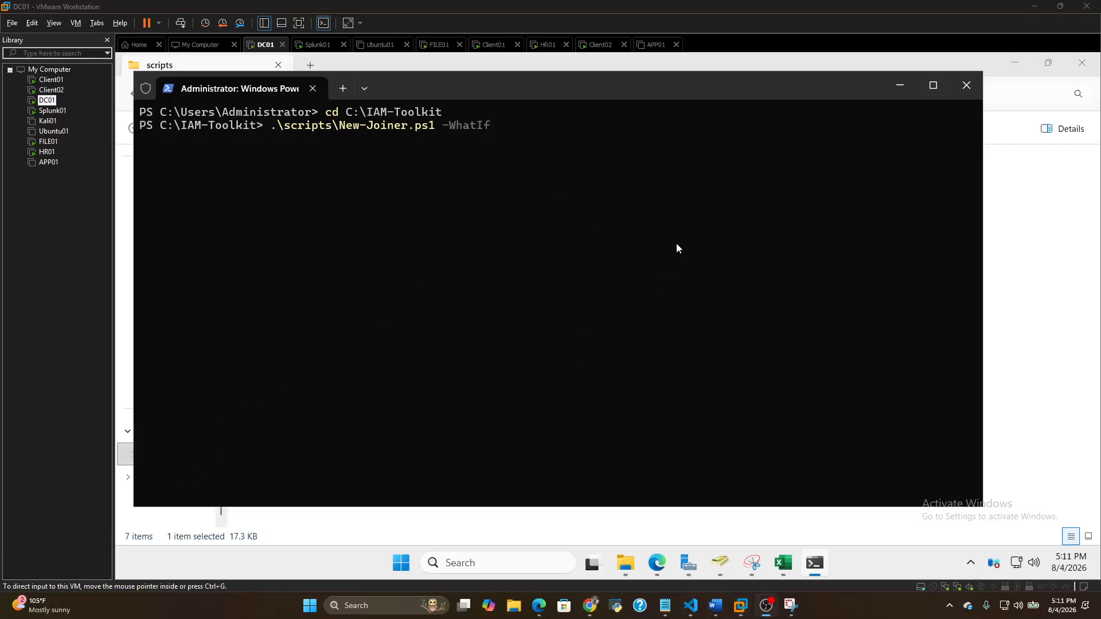
{"action": "key", "text": "Return"}
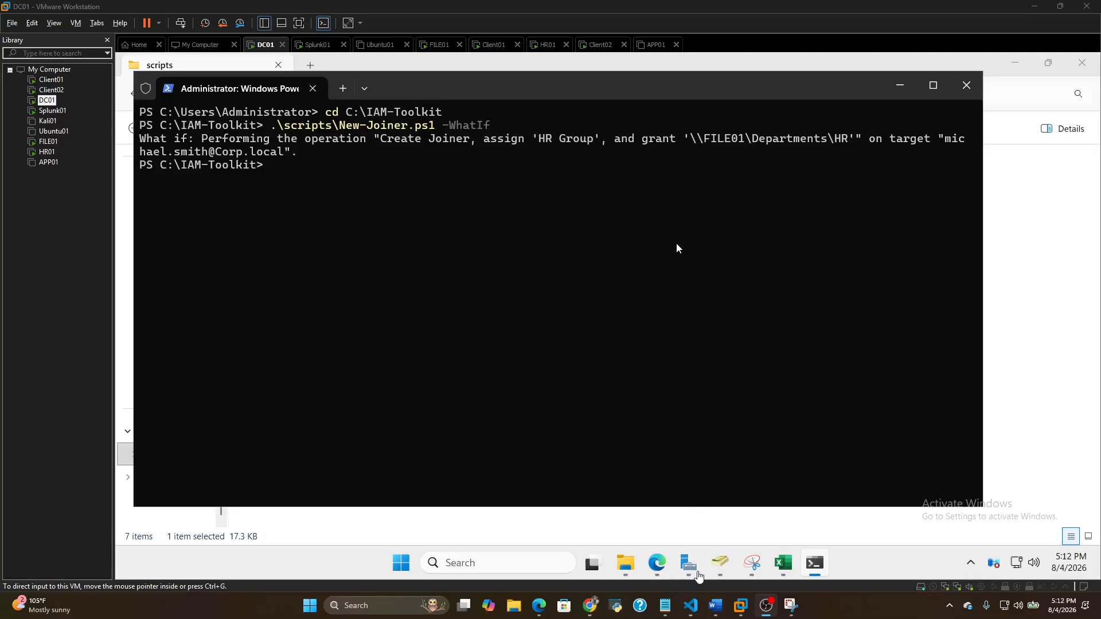
Switch to Active Directory Users and Computers and display the users in the HR organizational unit under Departments
{"action": "left_click", "coordinate": [718, 564]}
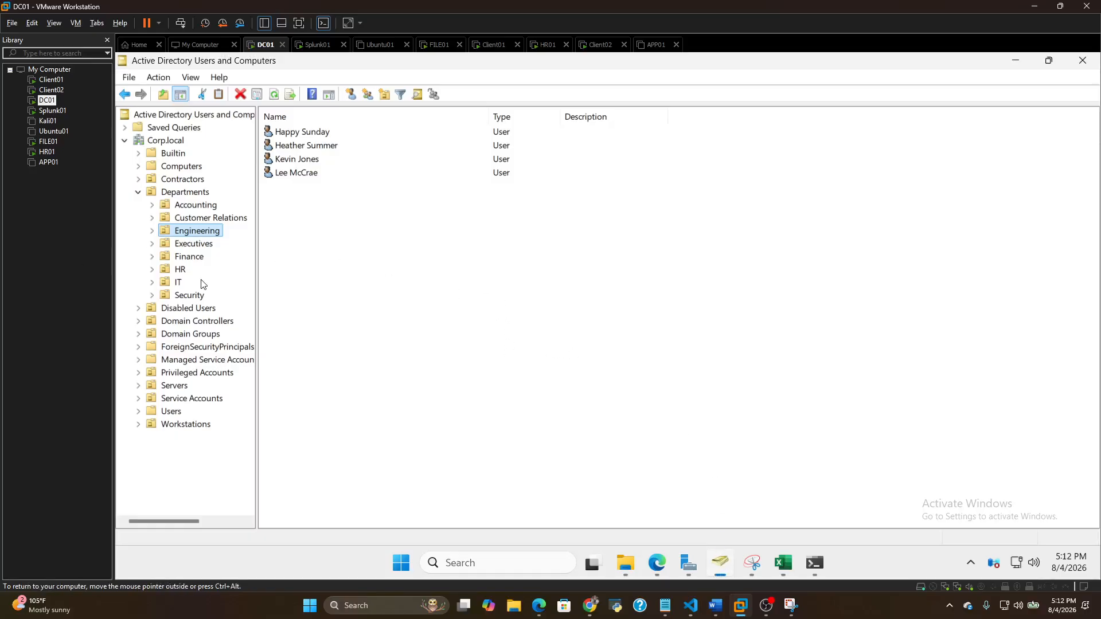
{"action": "left_click", "coordinate": [181, 270]}
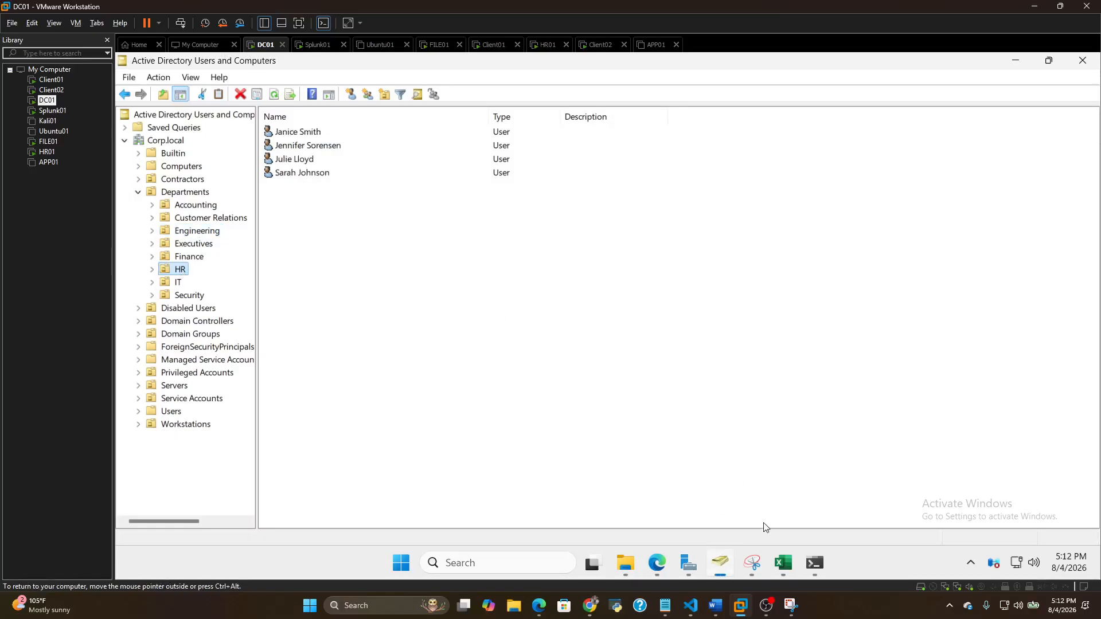
Switch to JML-Requests.csv in Excel and widen the Department, JobTitle and SamAccountName columns to show their full contents
{"action": "left_click", "coordinate": [782, 563]}
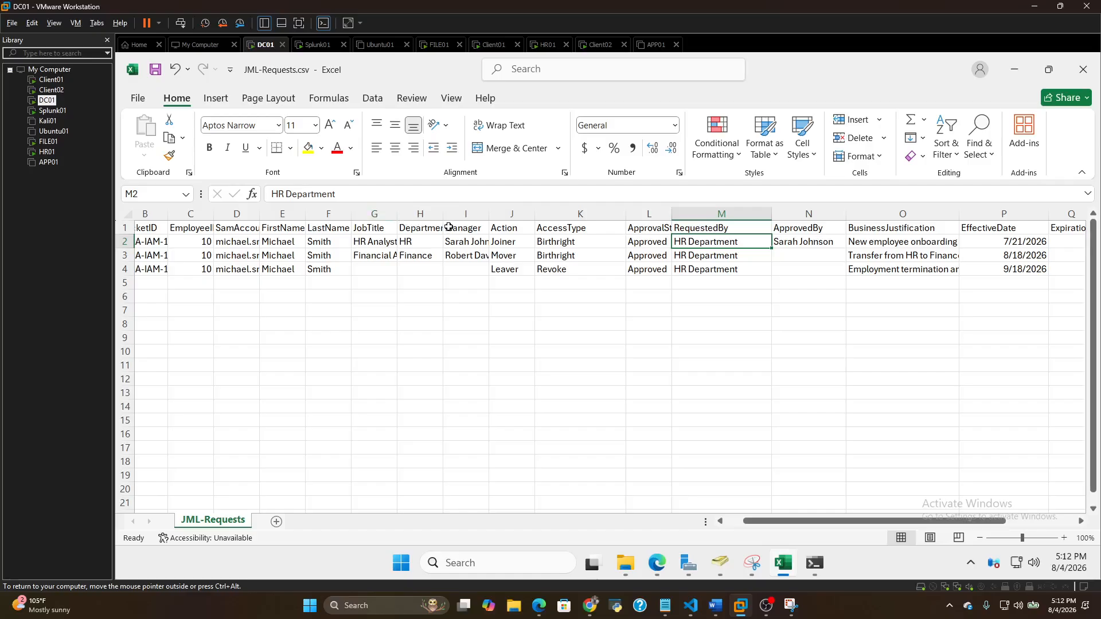
{"action": "left_click_drag", "start_coordinate": [444, 213], "coordinate": [473, 213]}
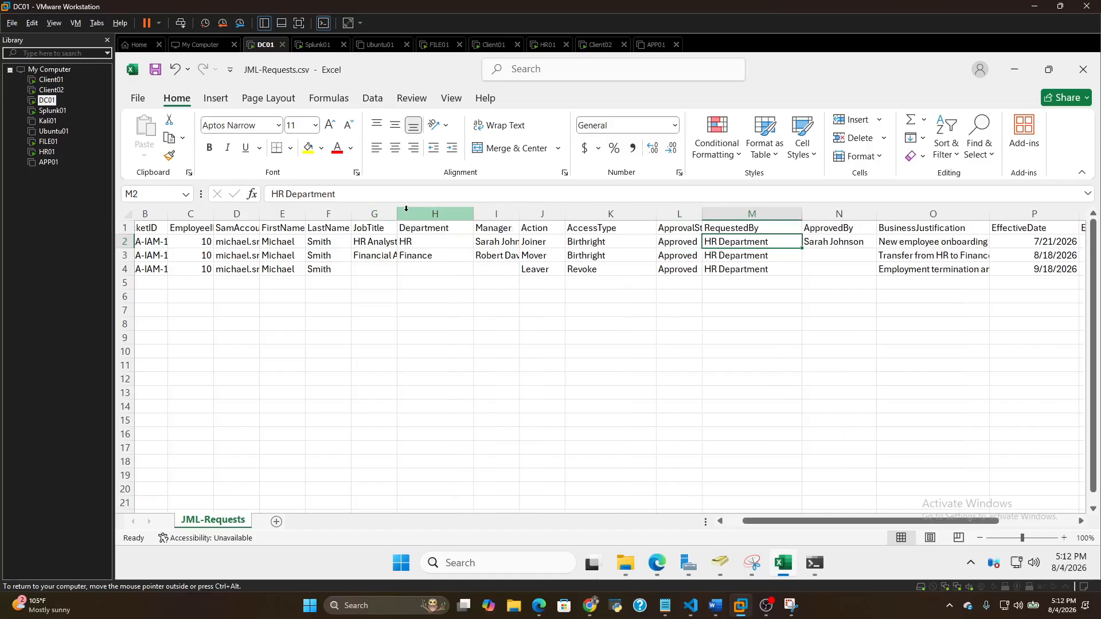
{"action": "left_click_drag", "start_coordinate": [397, 214], "coordinate": [427, 214]}
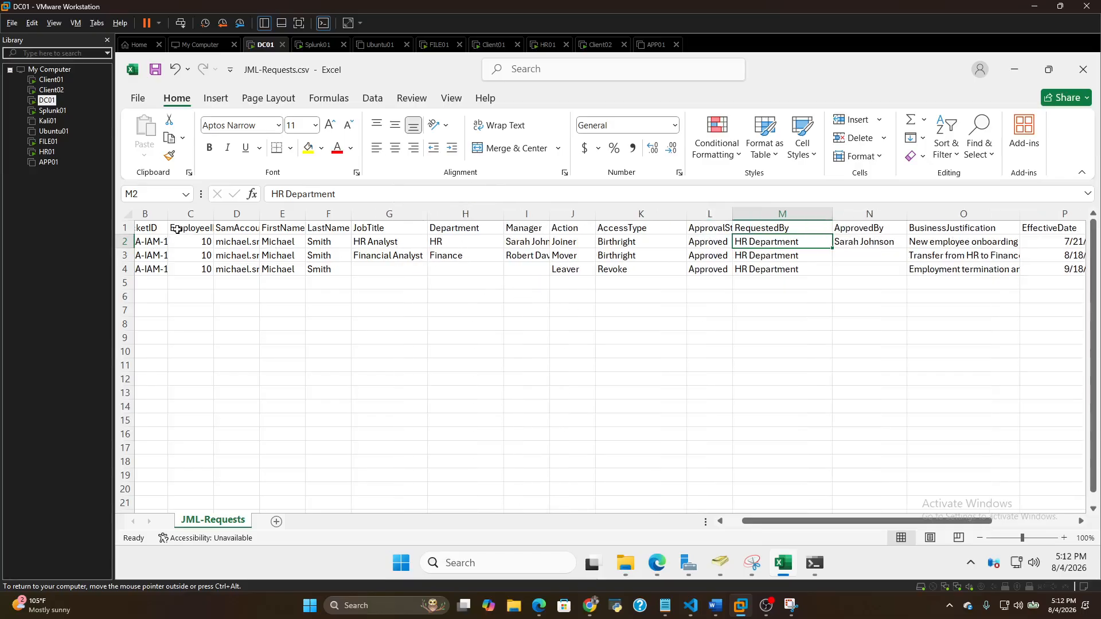
{"action": "left_click_drag", "start_coordinate": [774, 522], "coordinate": [759, 522]}
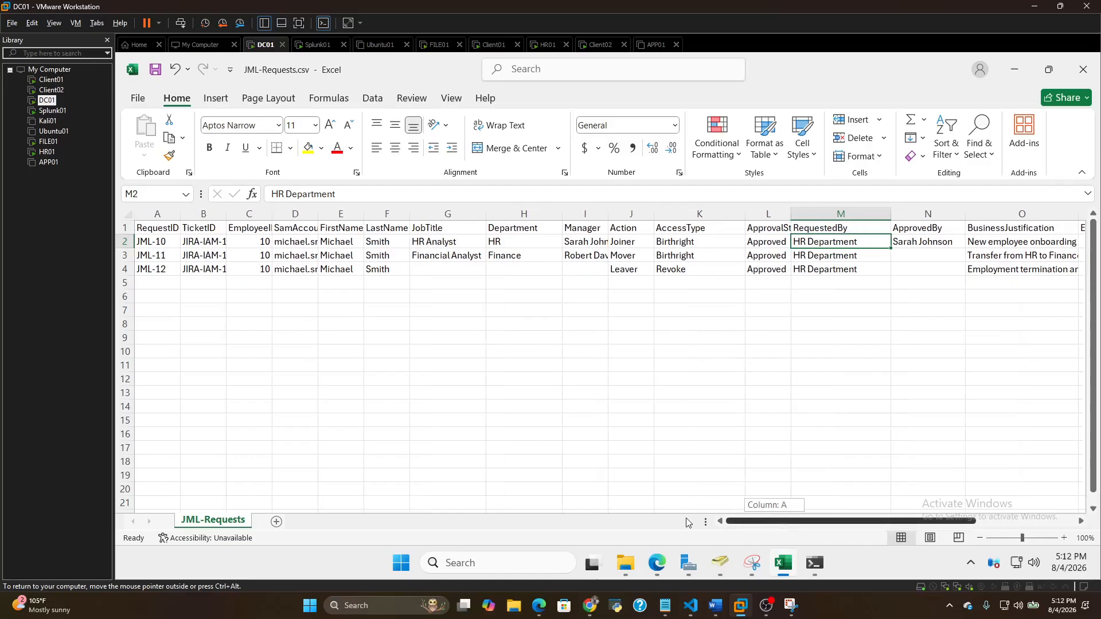
{"action": "double_click", "coordinate": [318, 211]}
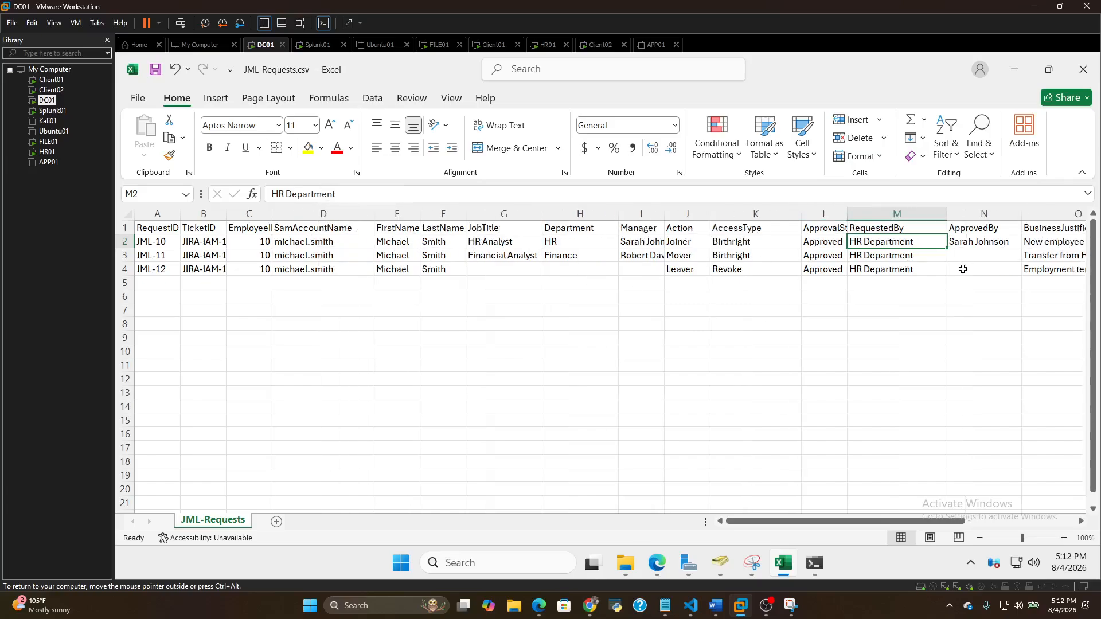
Return to the PowerShell terminal and run .\scripts\New-Joiner.ps1 without -WhatIf to provision the joiner account
{"action": "left_click", "coordinate": [1025, 78]}
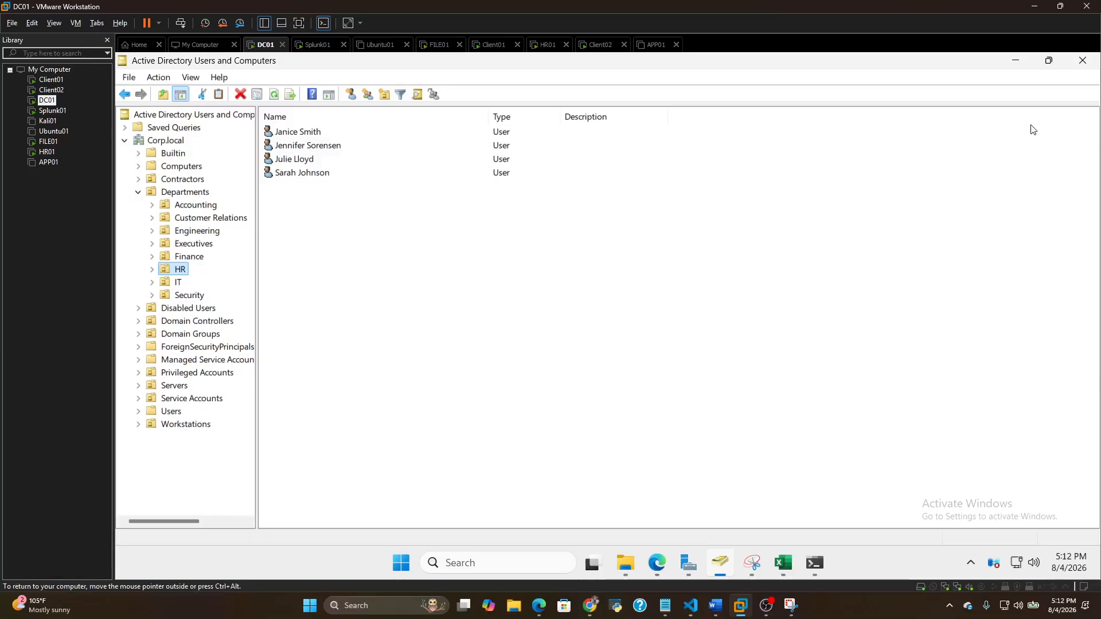
{"action": "left_click", "coordinate": [1015, 60]}
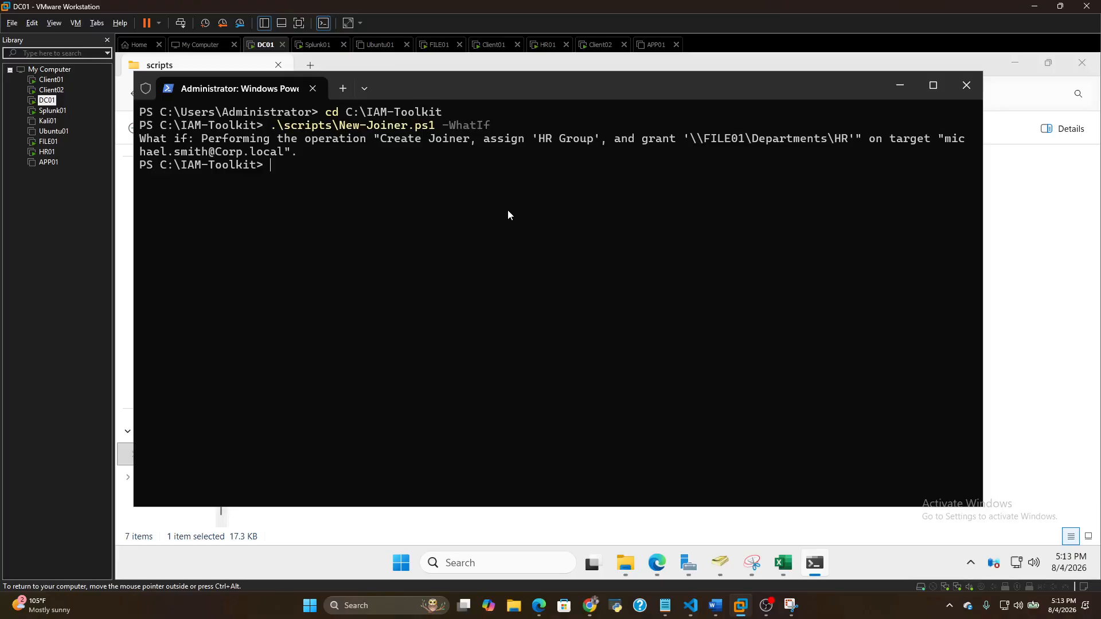
{"action": "key", "text": "Up"}
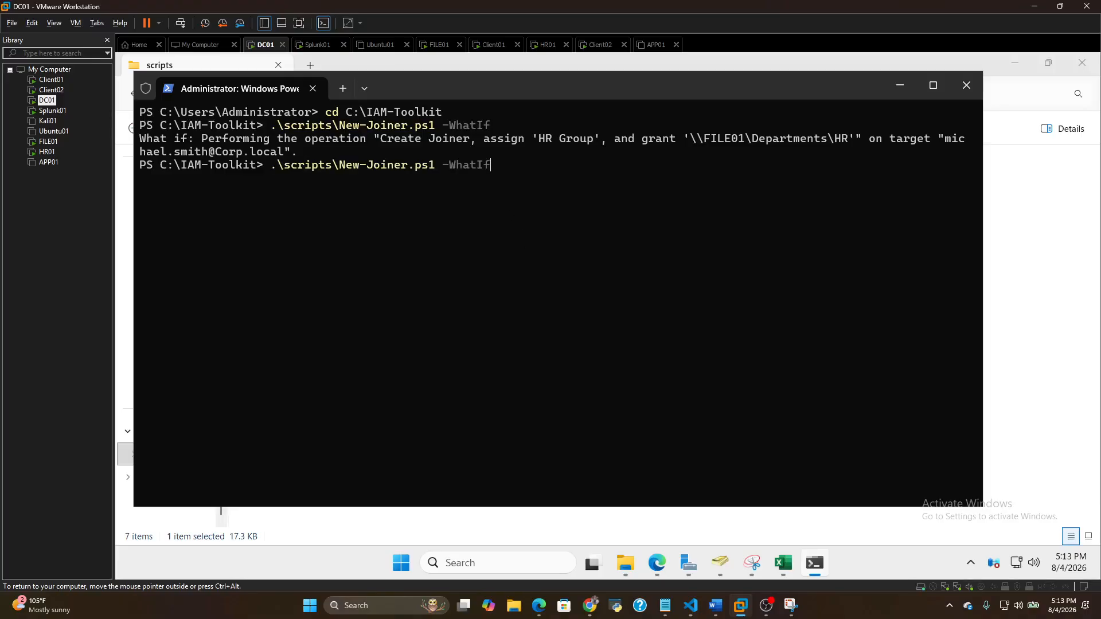
{"action": "key", "text": "BackSpace"}
{"action": "key", "text": "BackSpace"}
{"action": "key", "text": "BackSpace"}
{"action": "key", "text": "BackSpace"}
{"action": "key", "text": "BackSpace"}
{"action": "key", "text": "BackSpace"}
{"action": "key", "text": "BackSpace"}
{"action": "key", "text": "Return"}
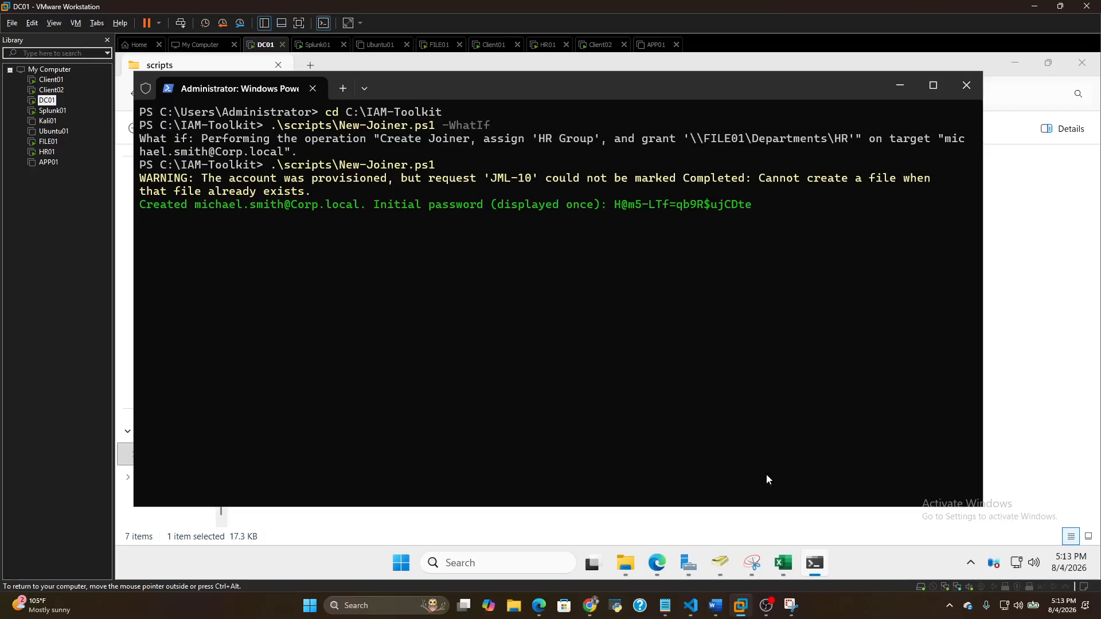
Switch back to Active Directory Users and Computers and refresh the HR organizational unit's user list
{"action": "left_click", "coordinate": [700, 565]}
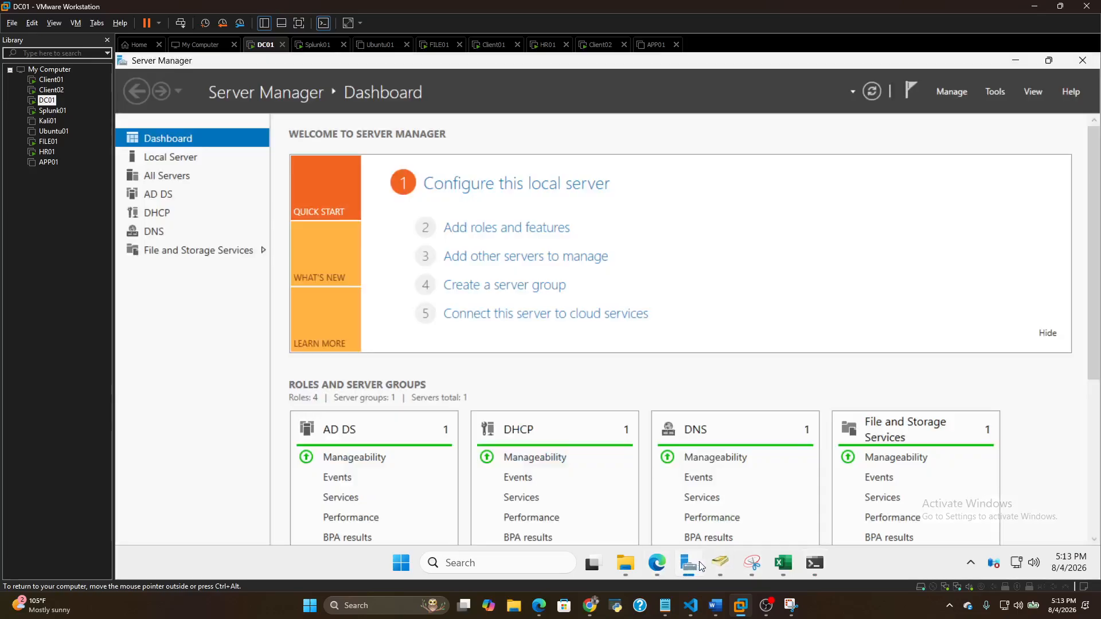
{"action": "left_click", "coordinate": [720, 564]}
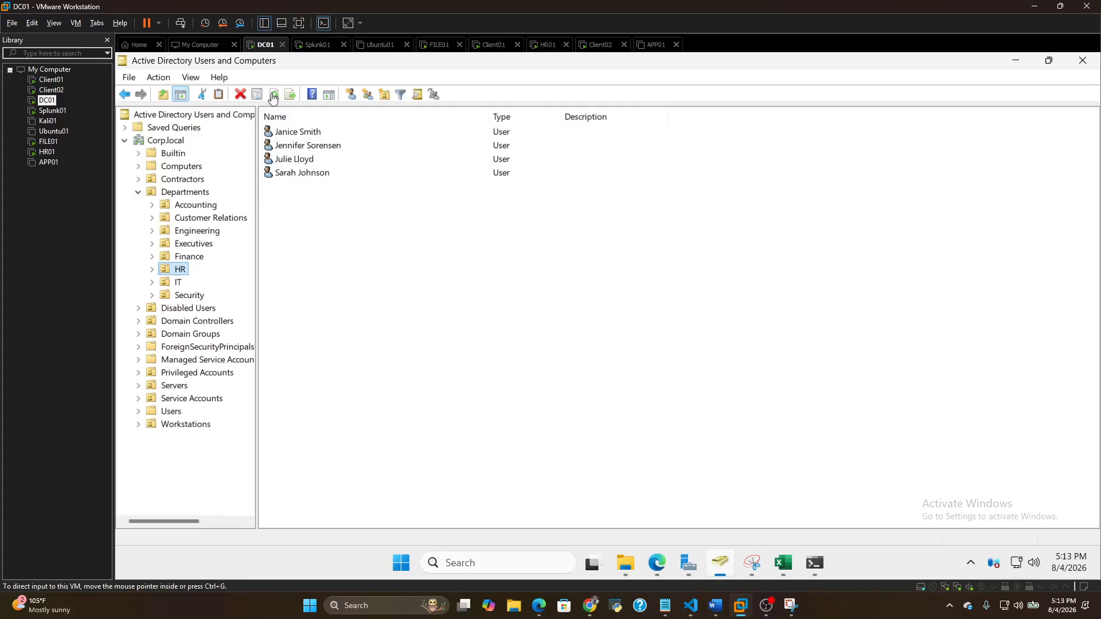
{"action": "left_click", "coordinate": [274, 95]}
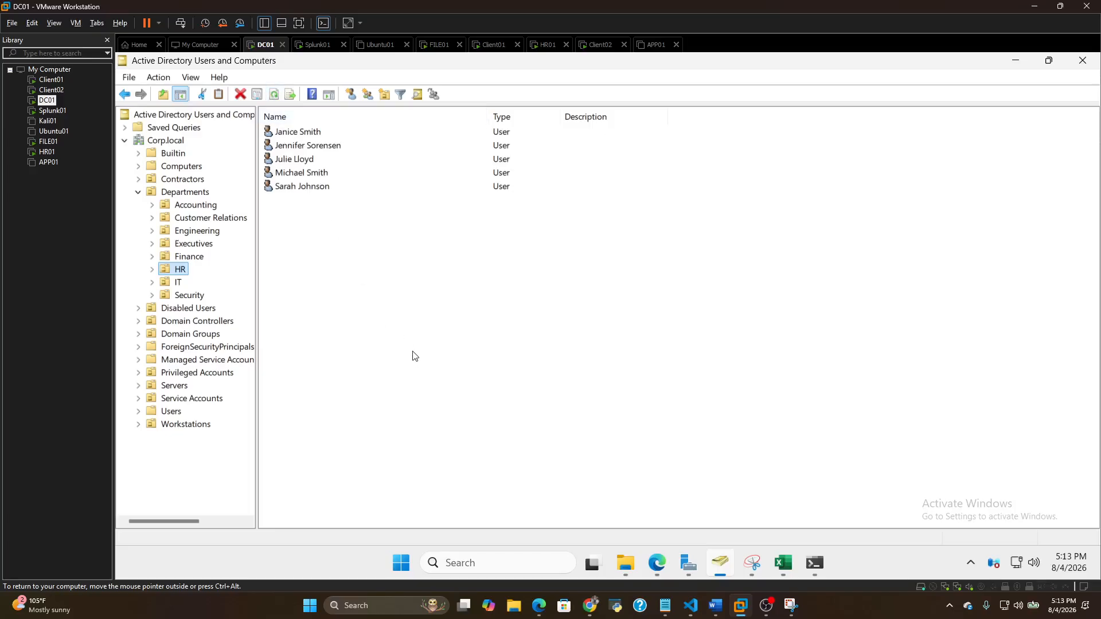
Open the properties of the newly provisioned HR user and check the account's group memberships
{"action": "left_click", "coordinate": [310, 173]}
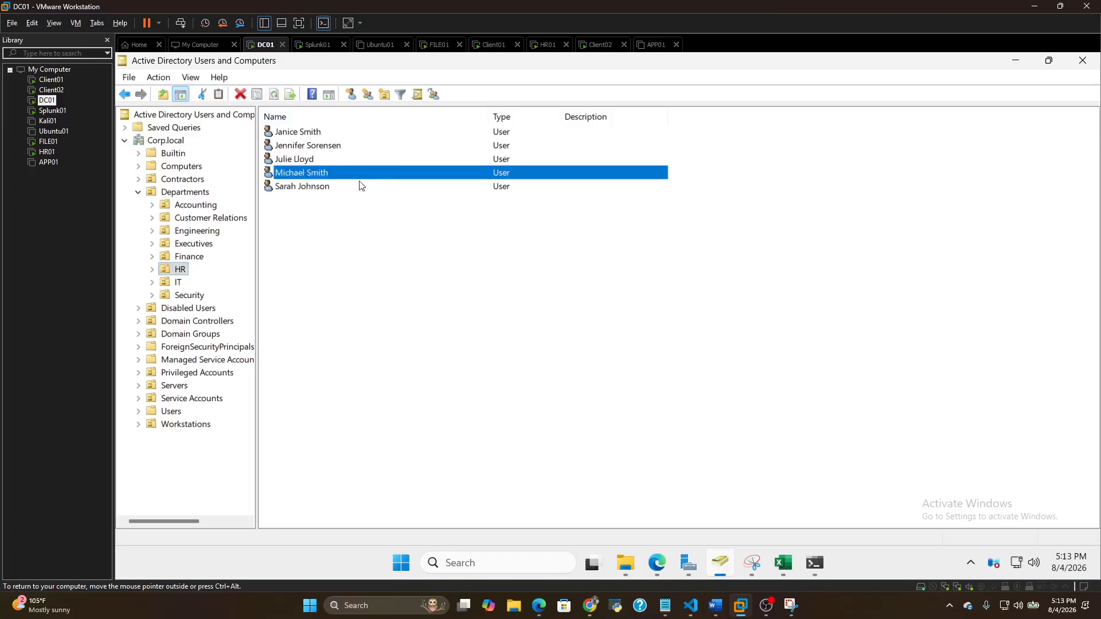
{"action": "right_click", "coordinate": [378, 172]}
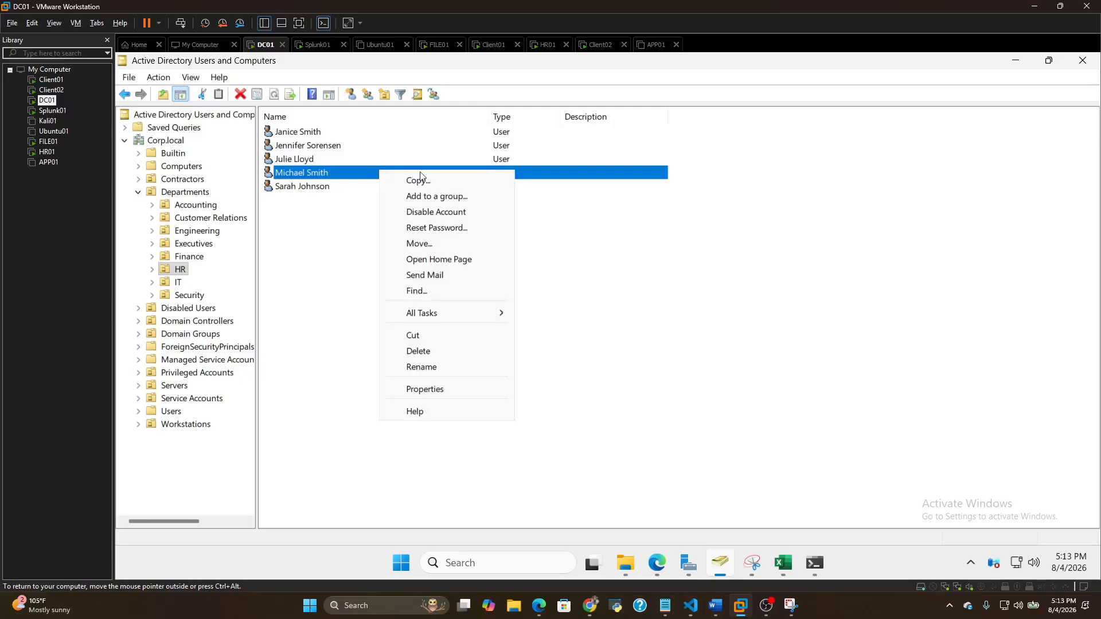
{"action": "left_click", "coordinate": [431, 391]}
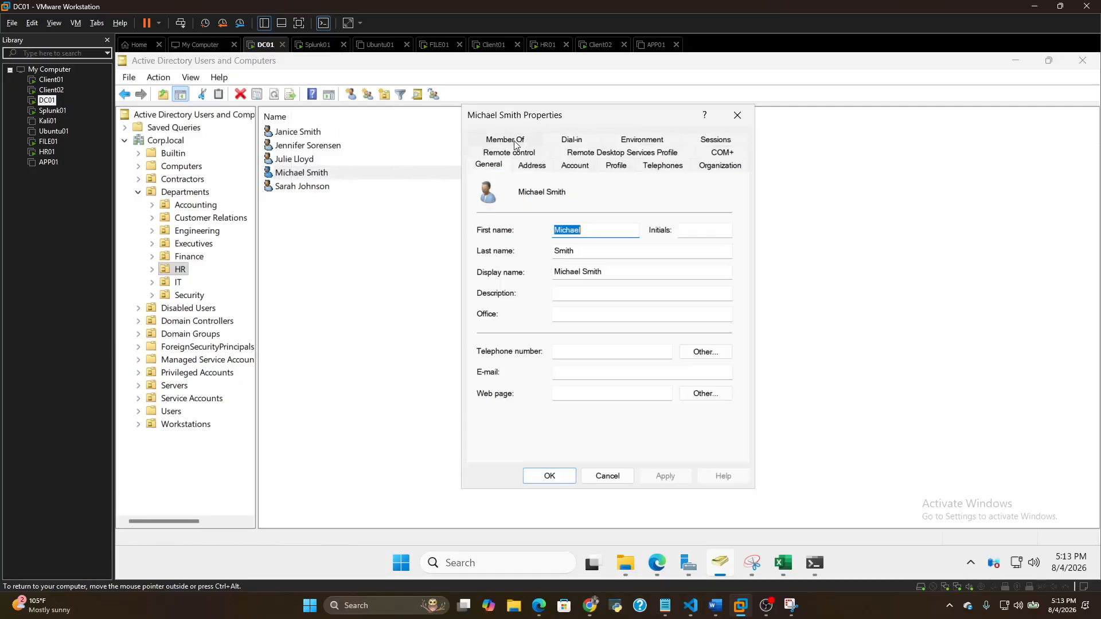
{"action": "left_click", "coordinate": [611, 294]}
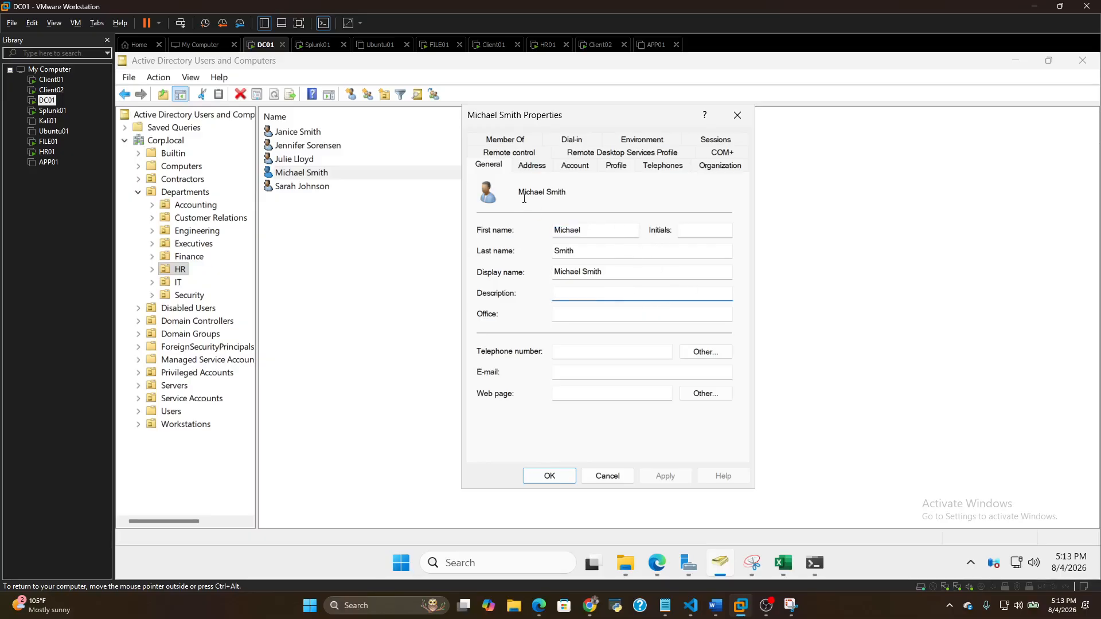
{"action": "left_click", "coordinate": [519, 140]}
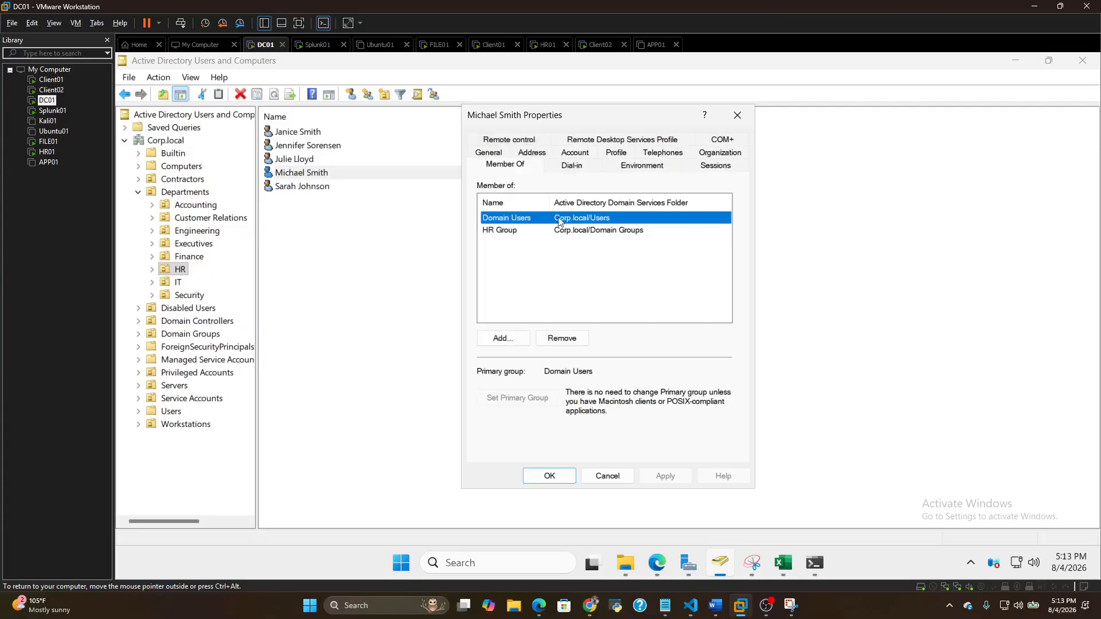
Review the new HR user's general information, account logon options, and organization details including job title, department and manager
{"action": "left_click", "coordinate": [491, 152]}
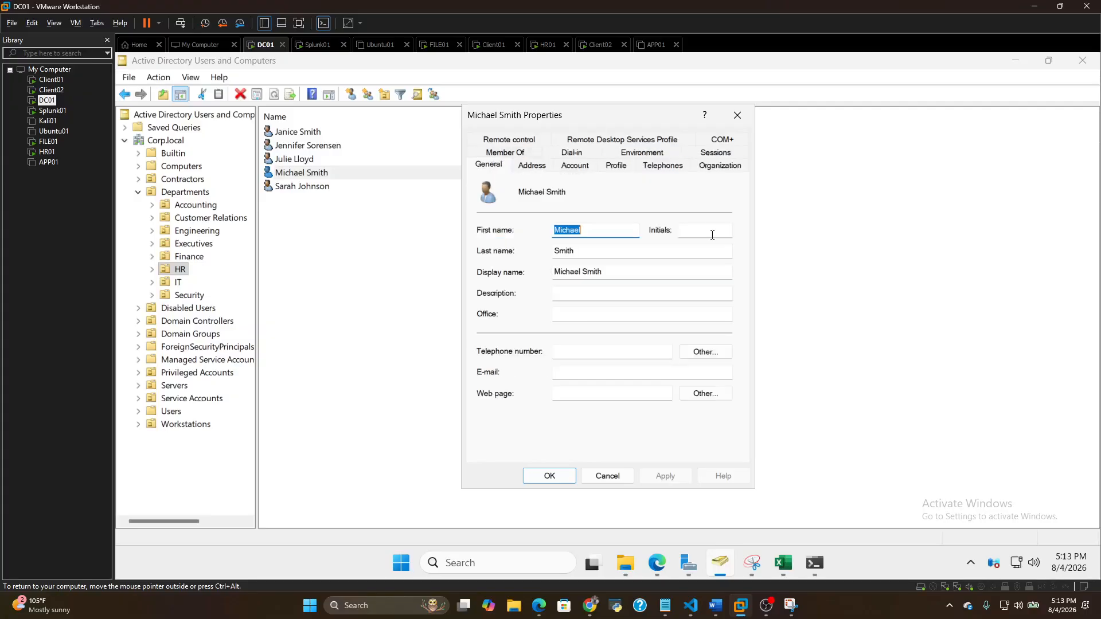
{"action": "left_click", "coordinate": [578, 166]}
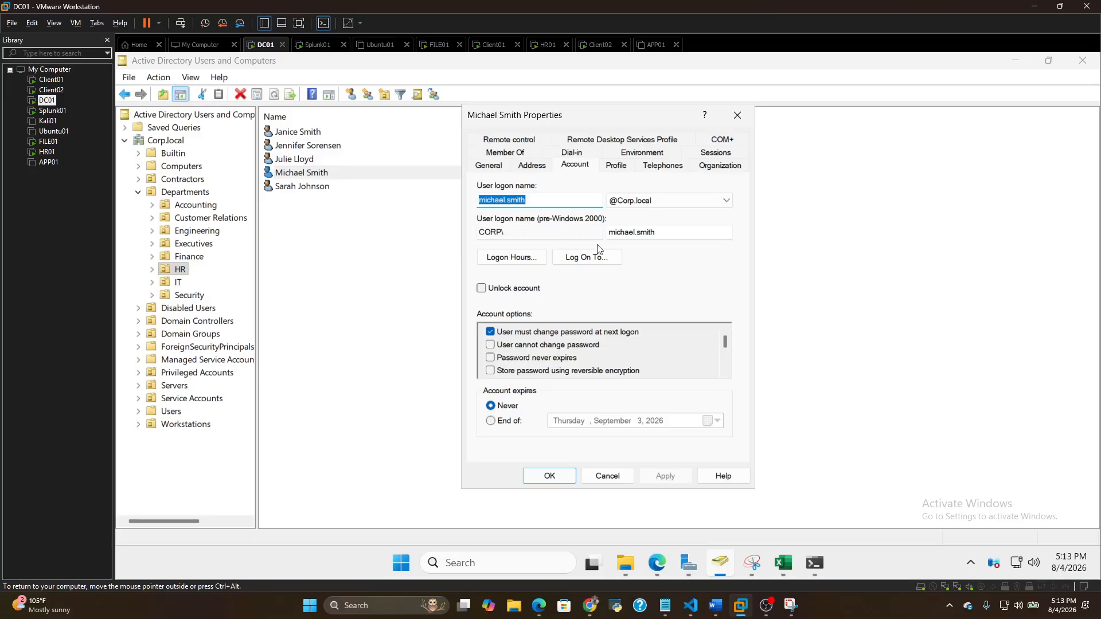
{"action": "left_click", "coordinate": [695, 290]}
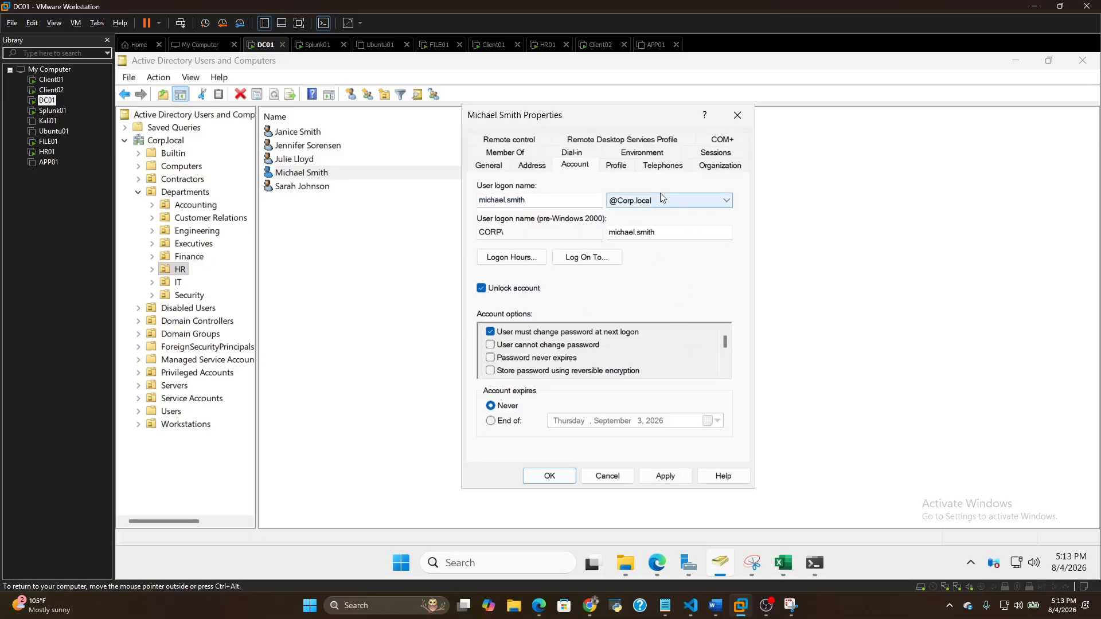
{"action": "left_click", "coordinate": [681, 284]}
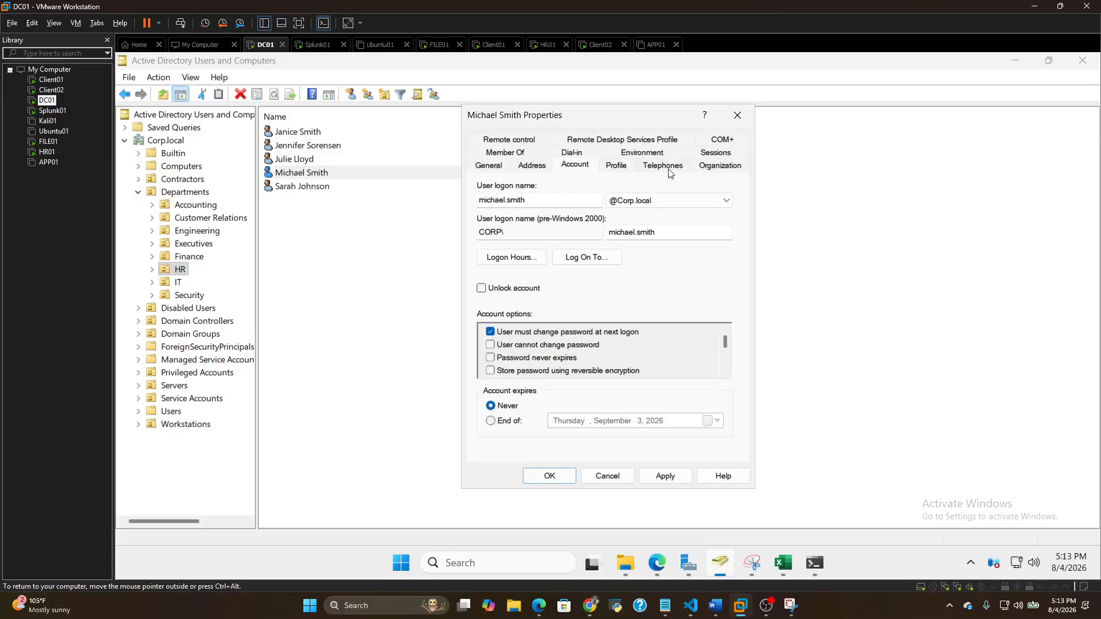
{"action": "left_click", "coordinate": [496, 167]}
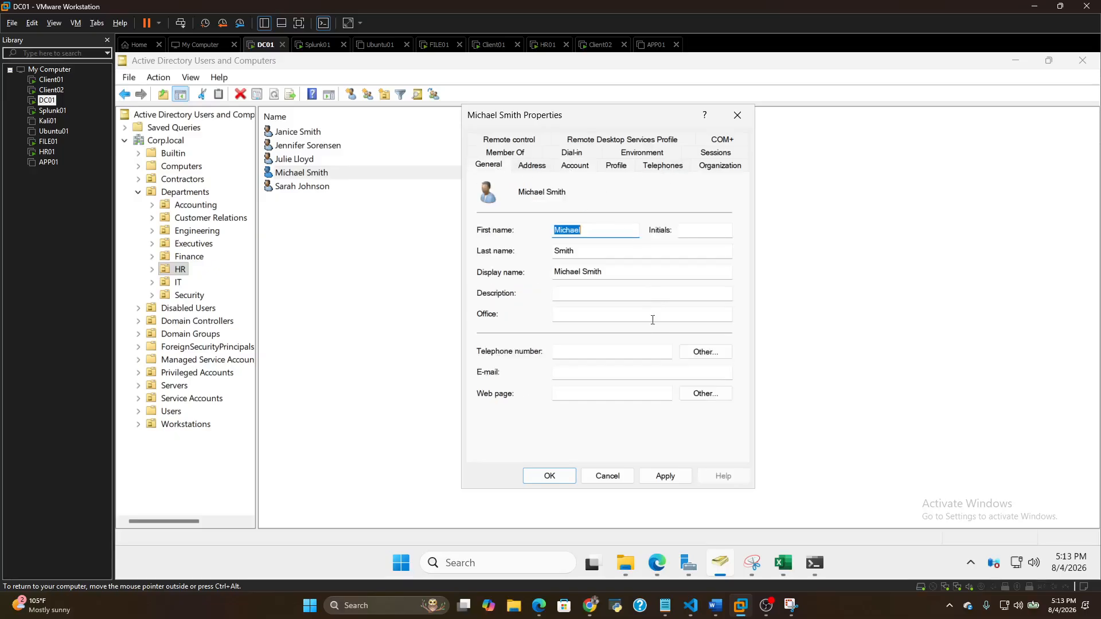
{"action": "left_click", "coordinate": [719, 166]}
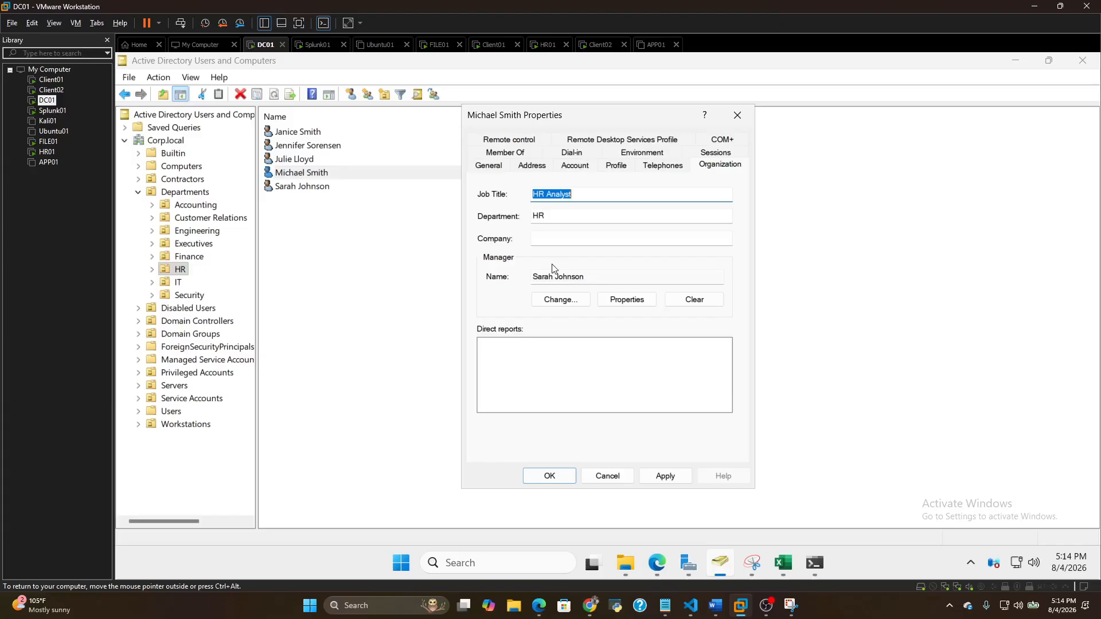
Switch to File Explorer and open Invoke-Mover.ps1 from the scripts folder to review its code, then minimize it
{"action": "left_click", "coordinate": [586, 217]}
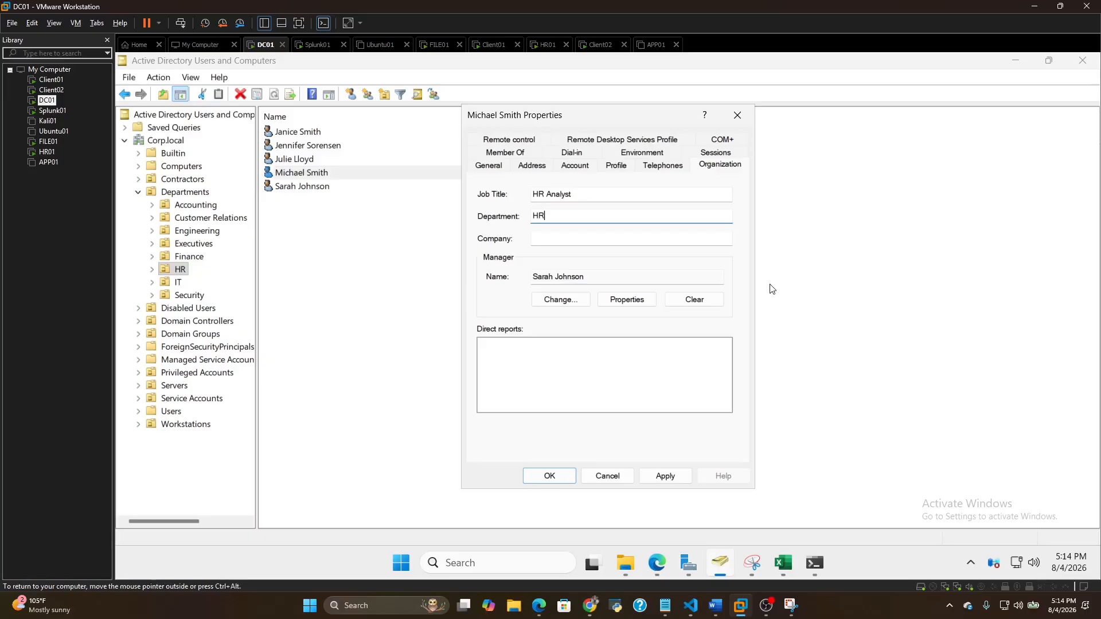
{"action": "left_click", "coordinate": [624, 572]}
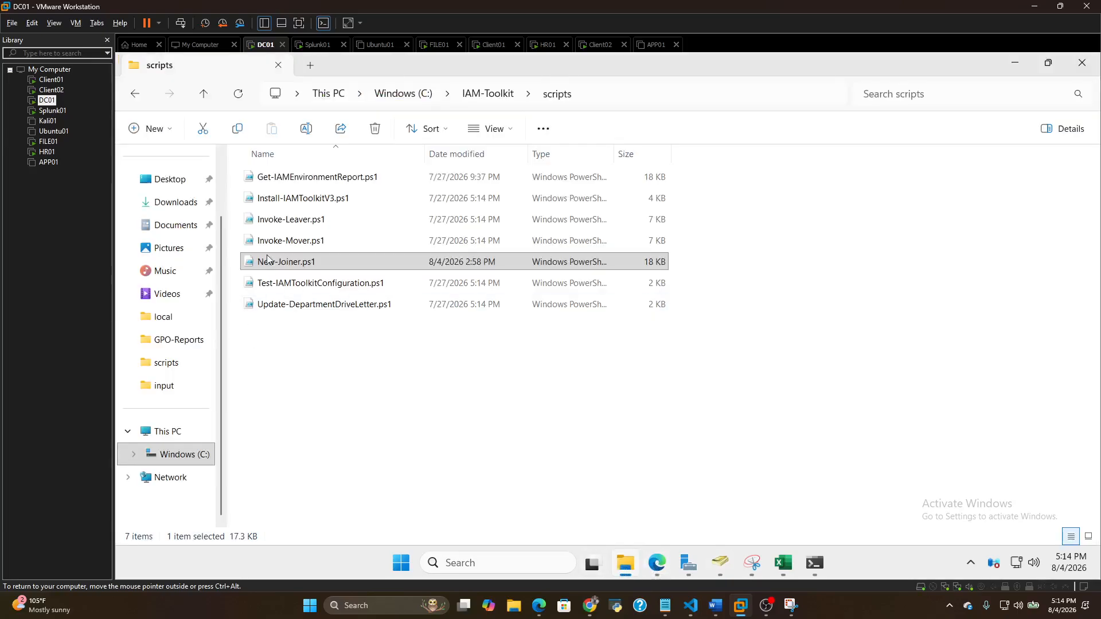
{"action": "left_click", "coordinate": [313, 262]}
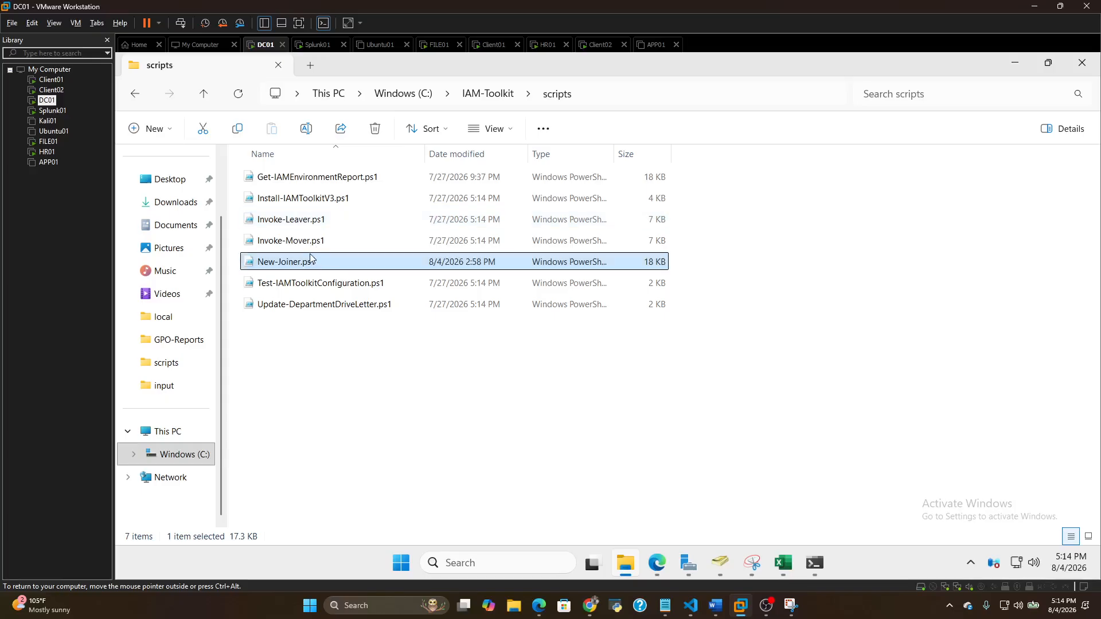
{"action": "double_click", "coordinate": [319, 241]}
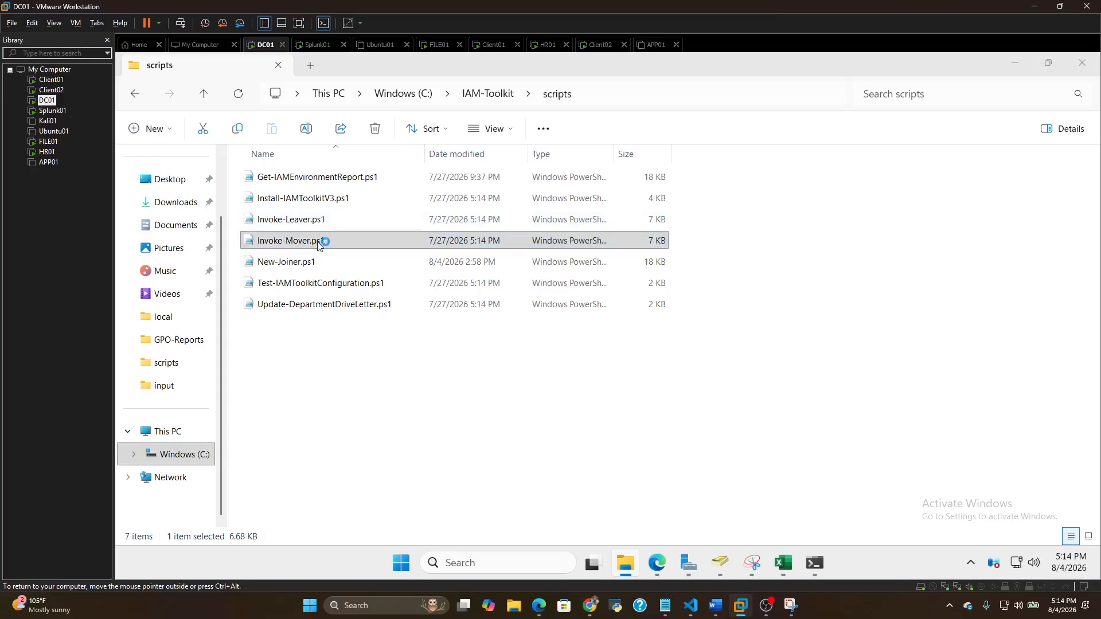
{"action": "left_click", "coordinate": [707, 319]}
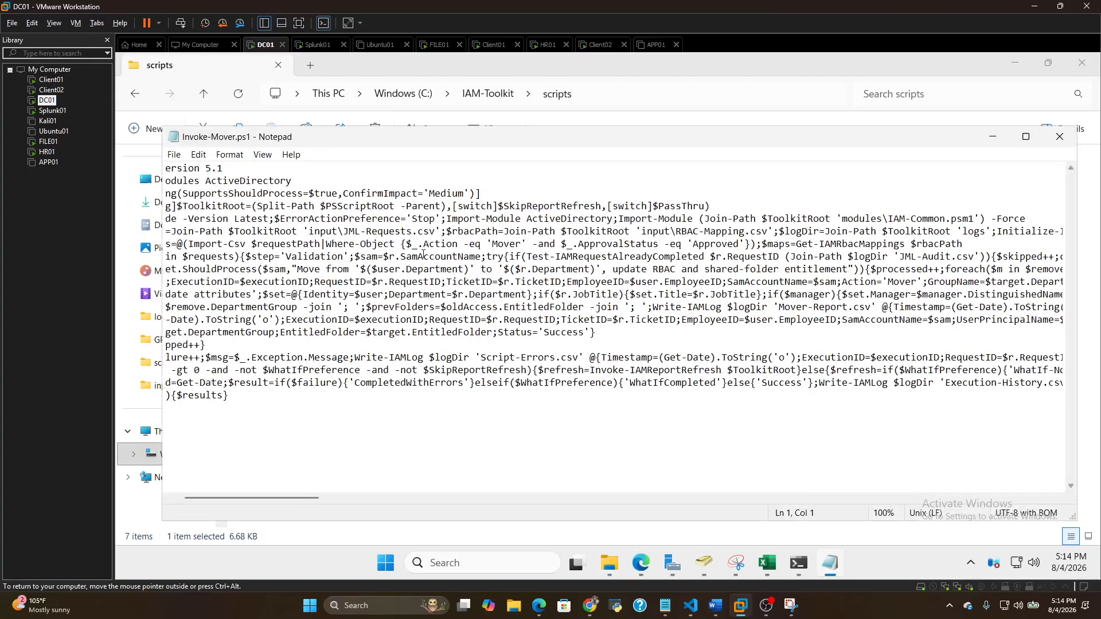
{"action": "left_click", "coordinate": [992, 136]}
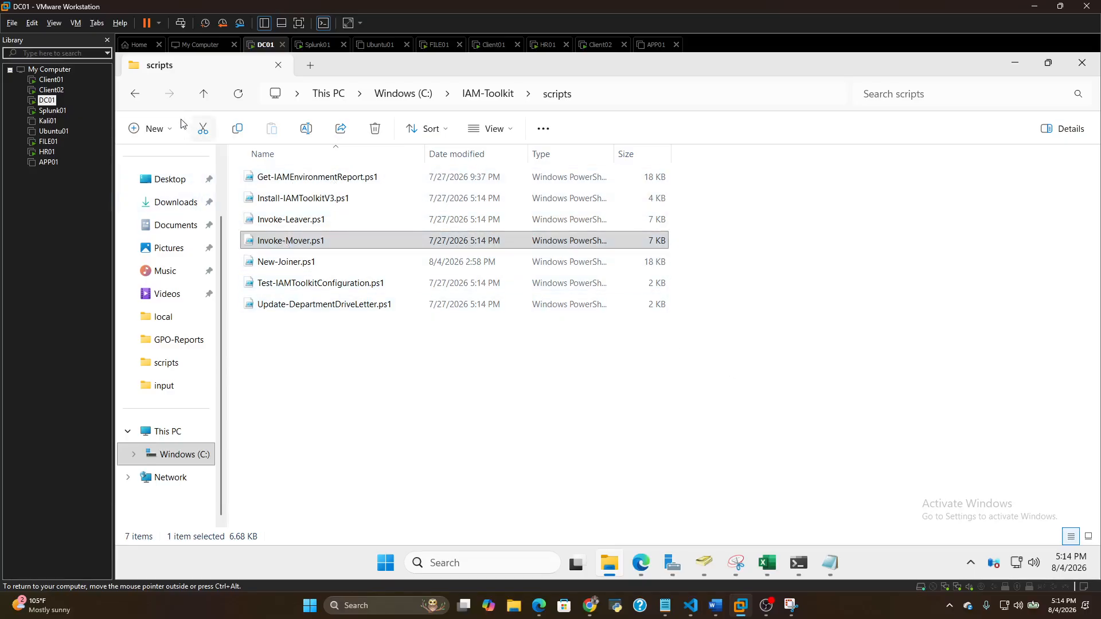
Go back to the IAM-Toolkit folder and look over the CSV files in its input folder
{"action": "left_click", "coordinate": [137, 95]}
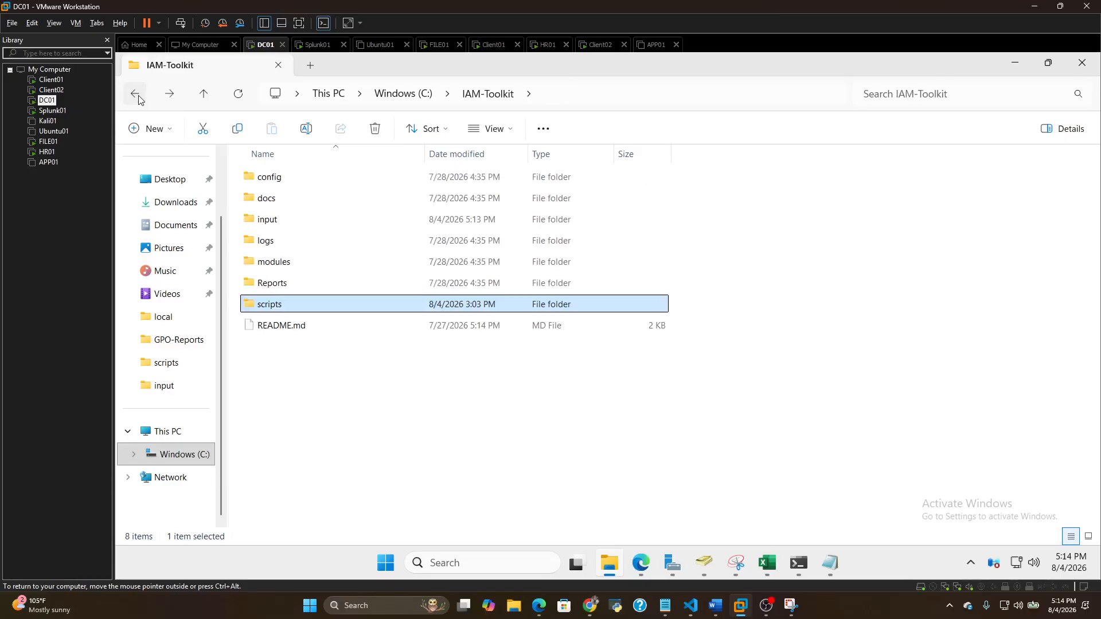
{"action": "double_click", "coordinate": [297, 222]}
{"action": "mouse_move", "coordinate": [302, 226]}
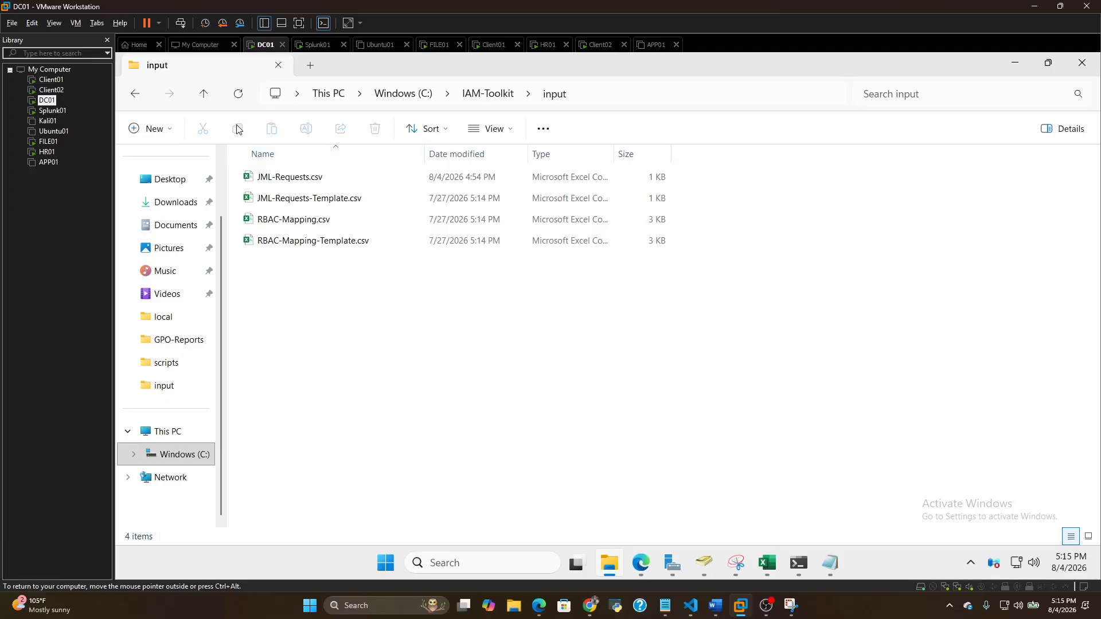
Open Invoke-Leaver.ps1 from the IAM-Toolkit scripts folder, review its code and close it
{"action": "left_click", "coordinate": [135, 94]}
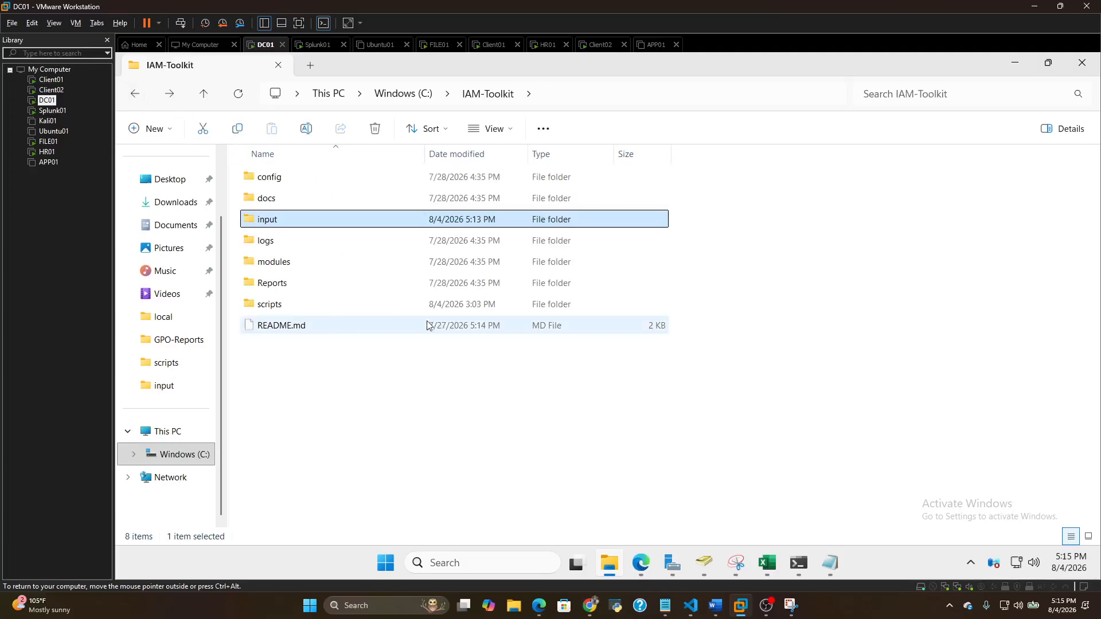
{"action": "double_click", "coordinate": [280, 304]}
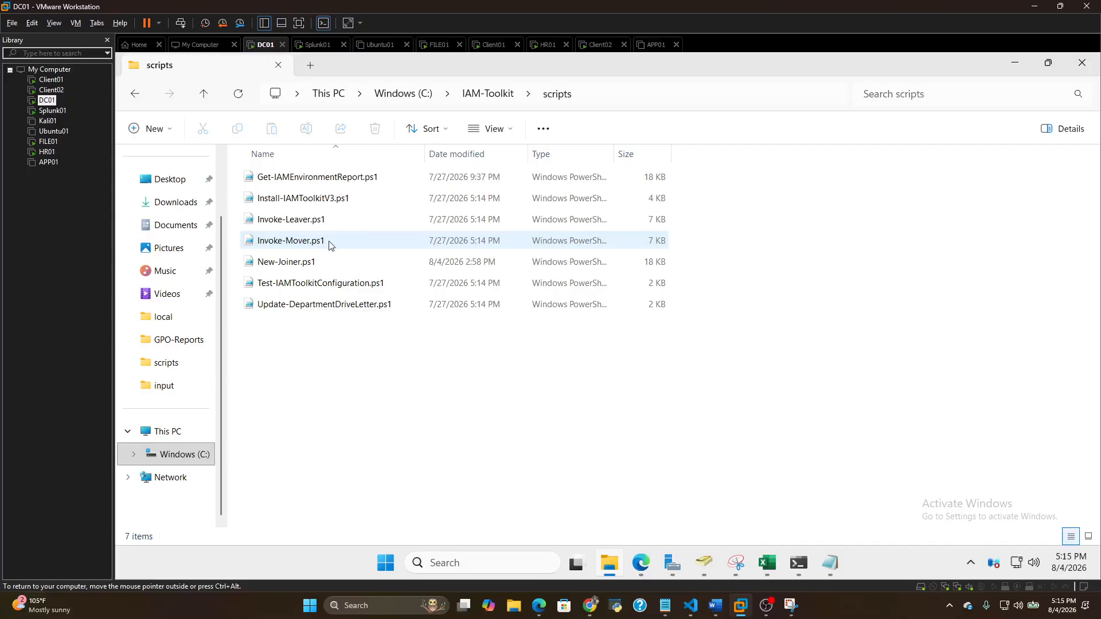
{"action": "double_click", "coordinate": [331, 220]}
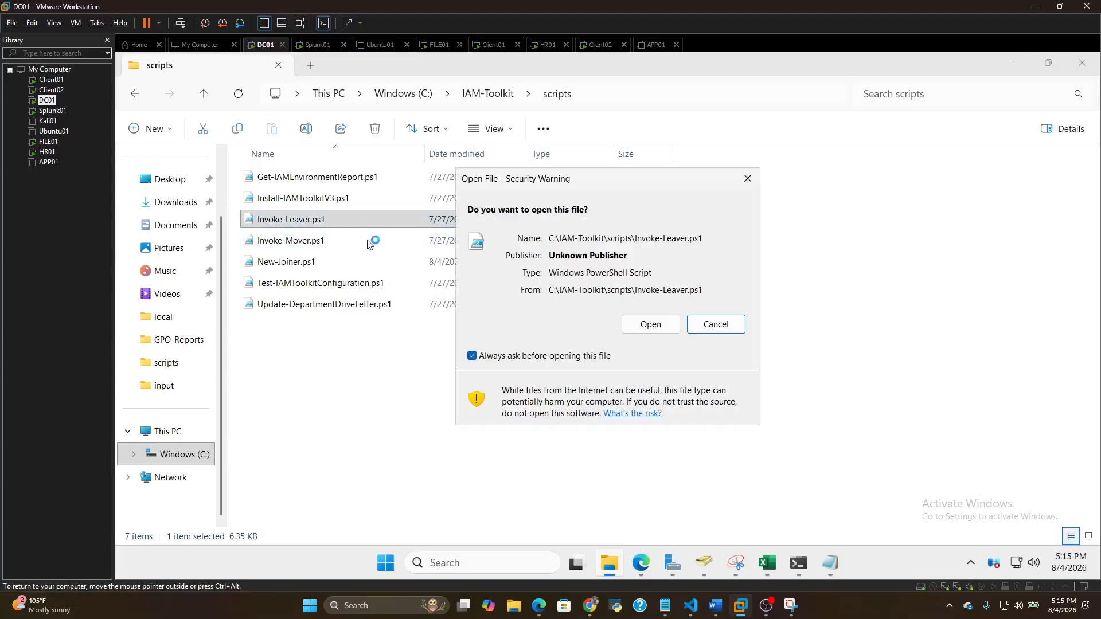
{"action": "left_click", "coordinate": [655, 332]}
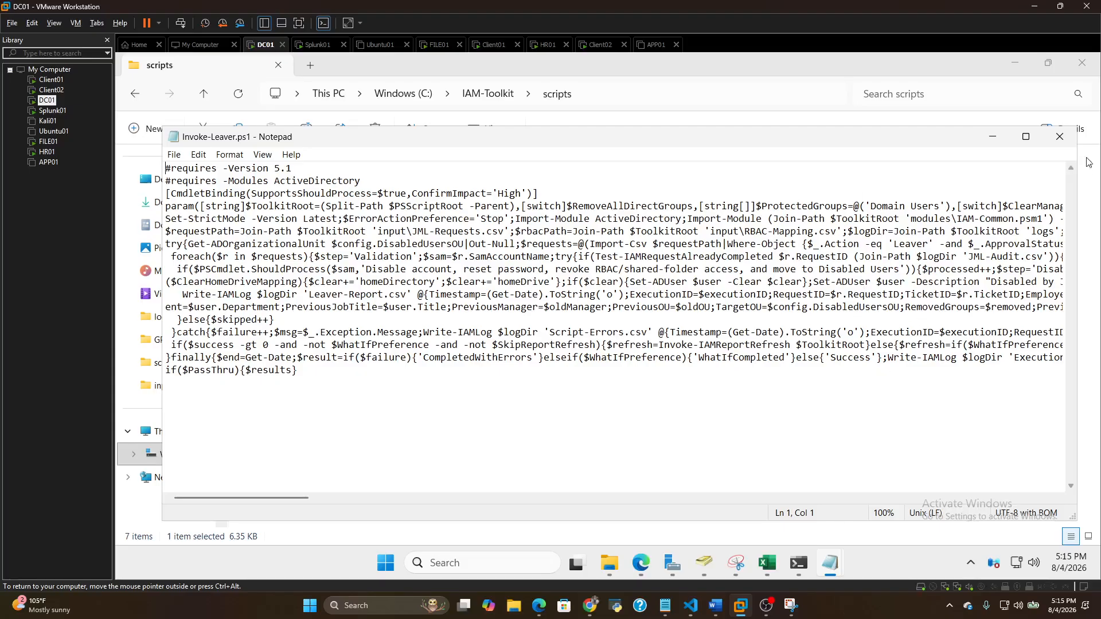
{"action": "left_click", "coordinate": [1059, 137]}
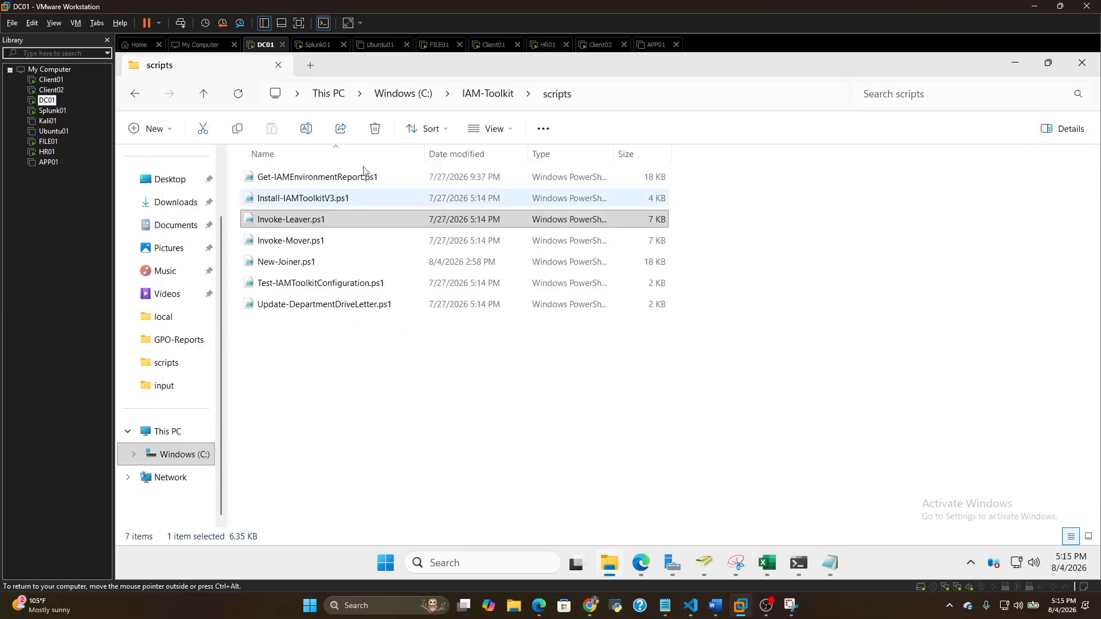
Open Joiner-Report.csv from the IAM-Toolkit logs folder
{"action": "left_click", "coordinate": [135, 93]}
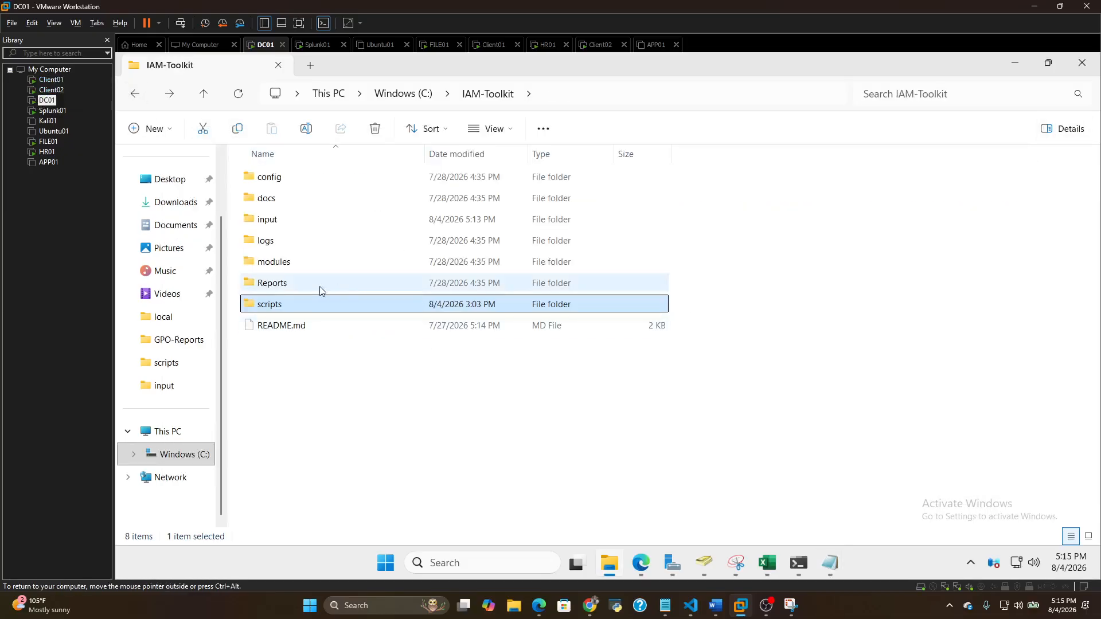
{"action": "double_click", "coordinate": [283, 243]}
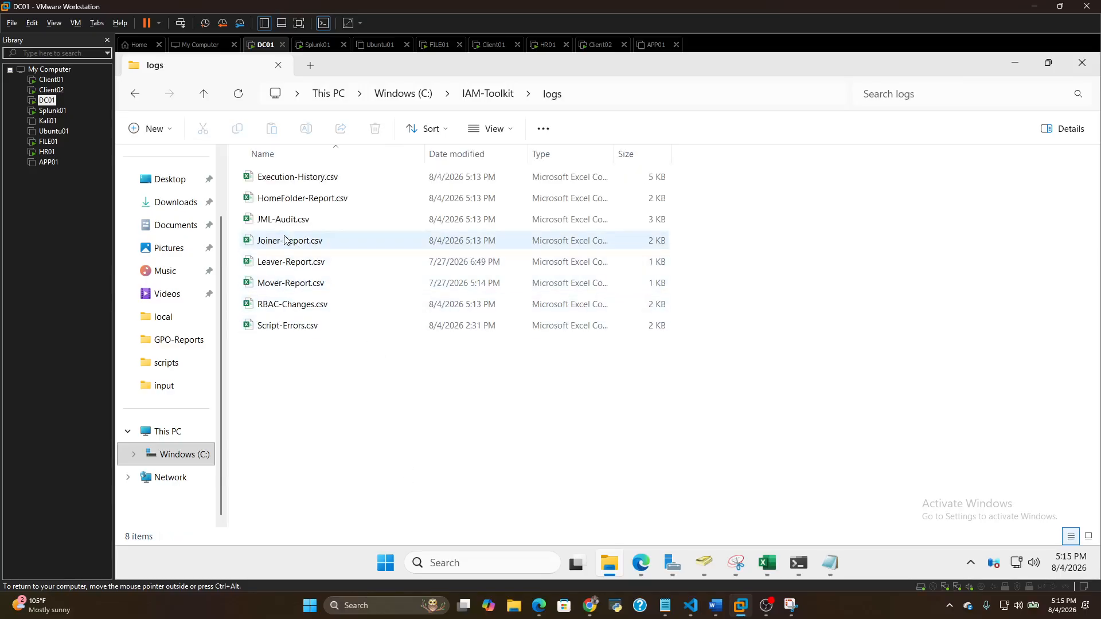
{"action": "double_click", "coordinate": [364, 241]}
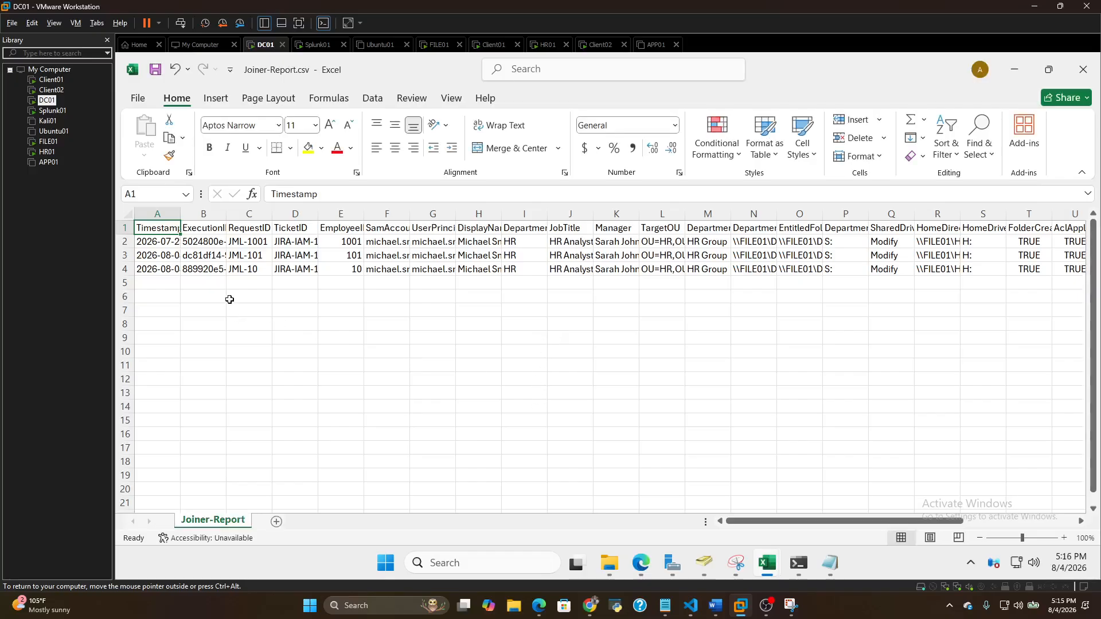
Widen the RequestID and TicketID columns of the joiner report and examine the logged provisioning records
{"action": "left_click", "coordinate": [344, 242]}
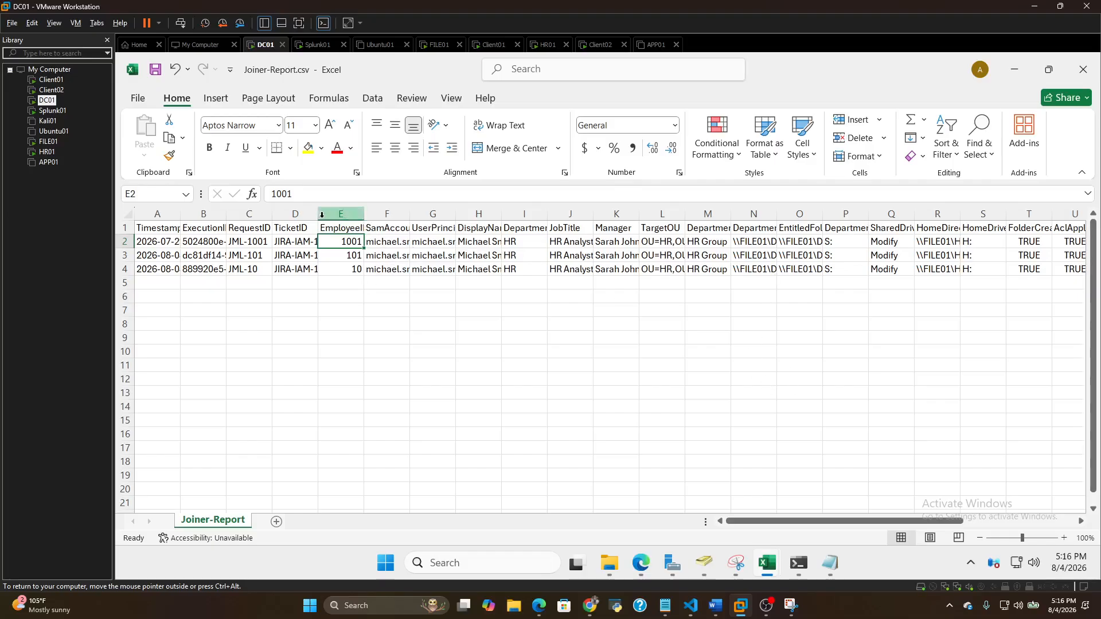
{"action": "left_click_drag", "start_coordinate": [272, 217], "coordinate": [393, 219]}
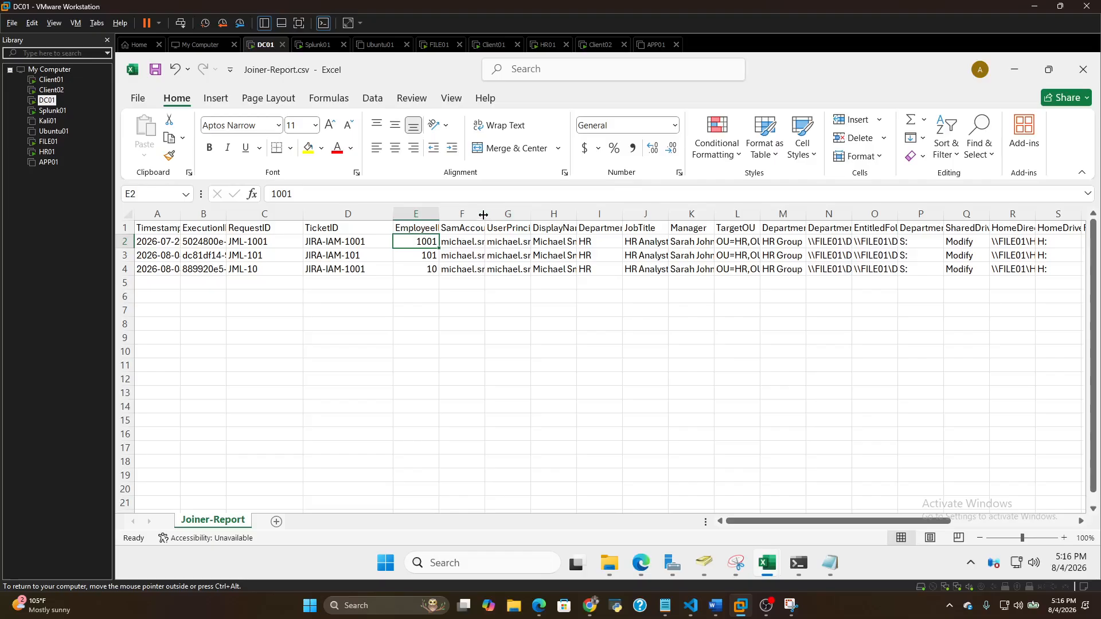
{"action": "left_click", "coordinate": [601, 263]}
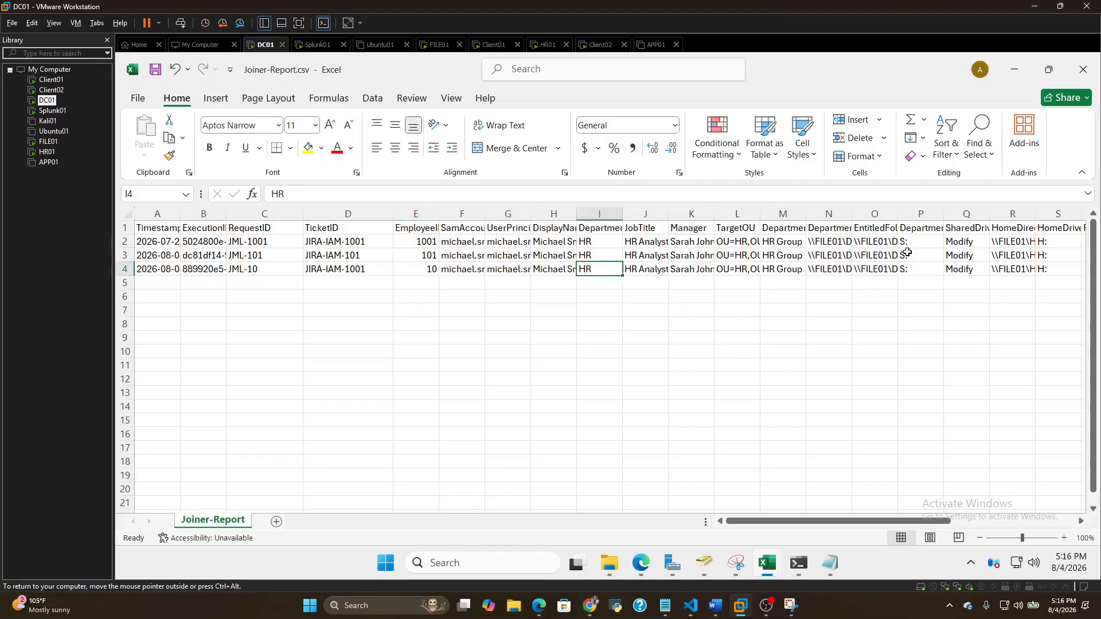
{"action": "mouse_move", "coordinate": [935, 520]}
{"action": "left_mouse_down"}
{"action": "mouse_move", "coordinate": [1065, 506]}
{"action": "mouse_move", "coordinate": [927, 519]}
{"action": "left_mouse_up"}
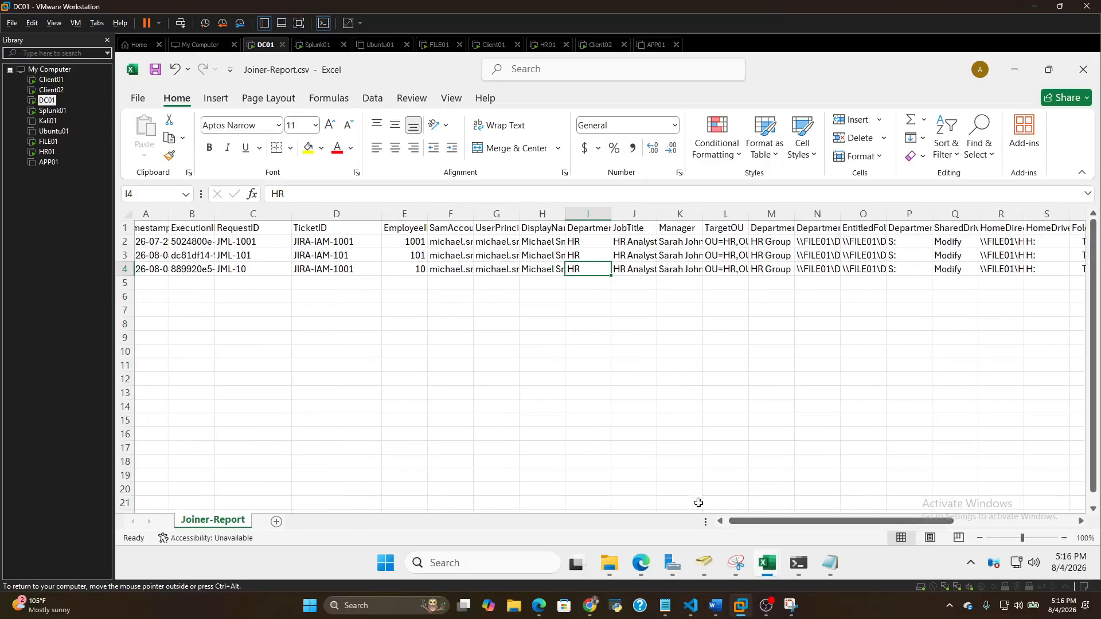
{"action": "left_click_drag", "start_coordinate": [758, 520], "coordinate": [713, 522]}
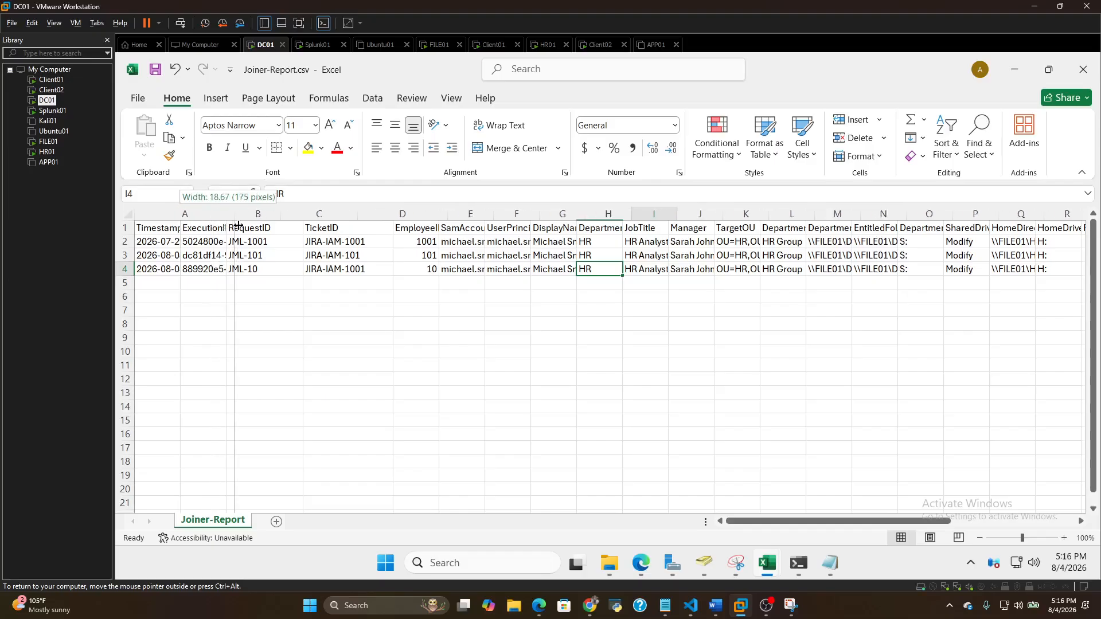
Widen the Timestamp and ExecutionID columns to inspect the latest joiner entry, and close the report without saving
{"action": "double_click", "coordinate": [180, 213]}
{"action": "left_click", "coordinate": [223, 270]}
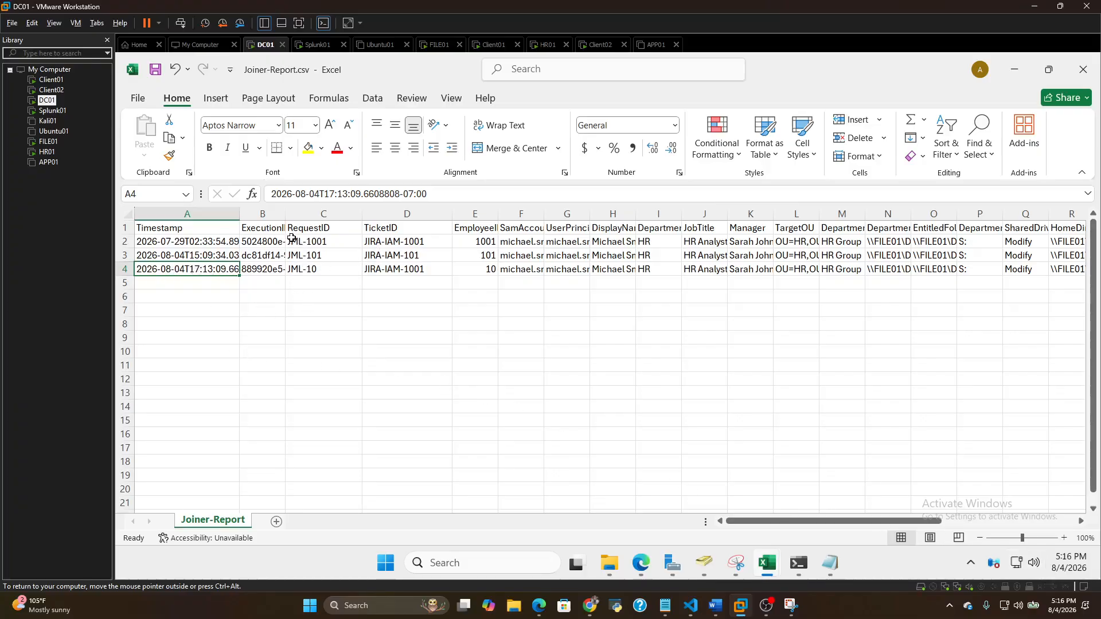
{"action": "left_click_drag", "start_coordinate": [285, 214], "coordinate": [308, 216]}
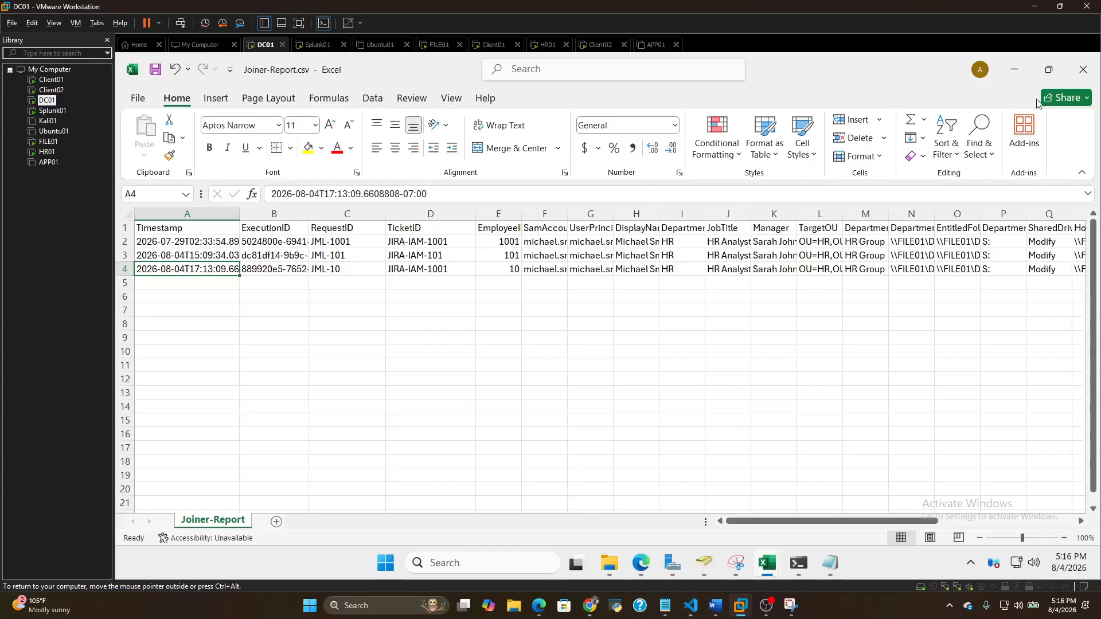
{"action": "left_click", "coordinate": [1081, 72]}
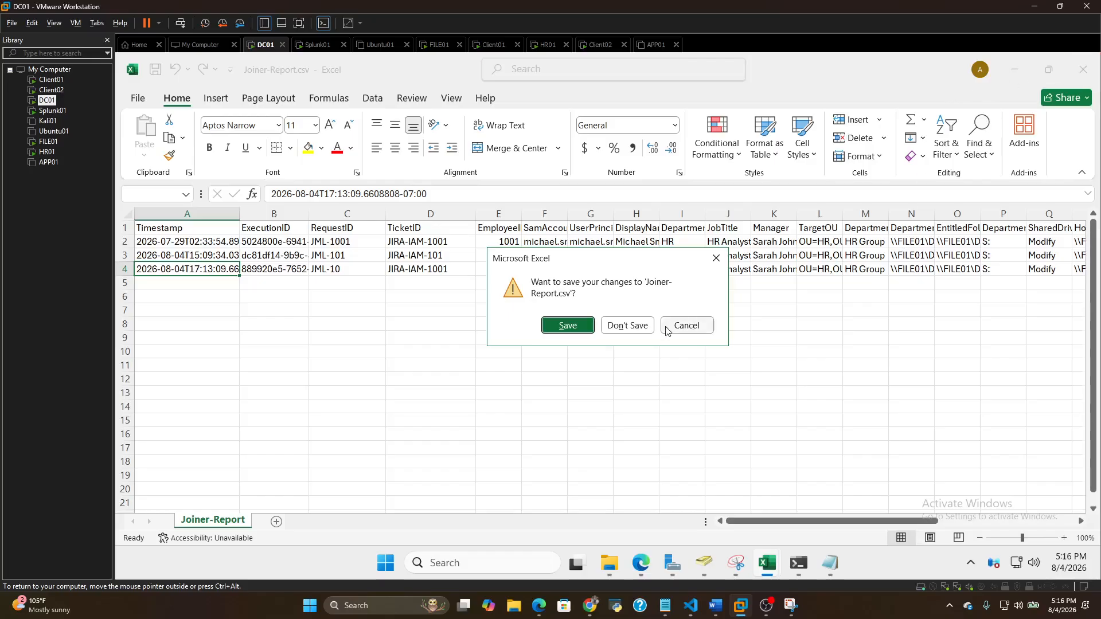
{"action": "left_click", "coordinate": [629, 325]}
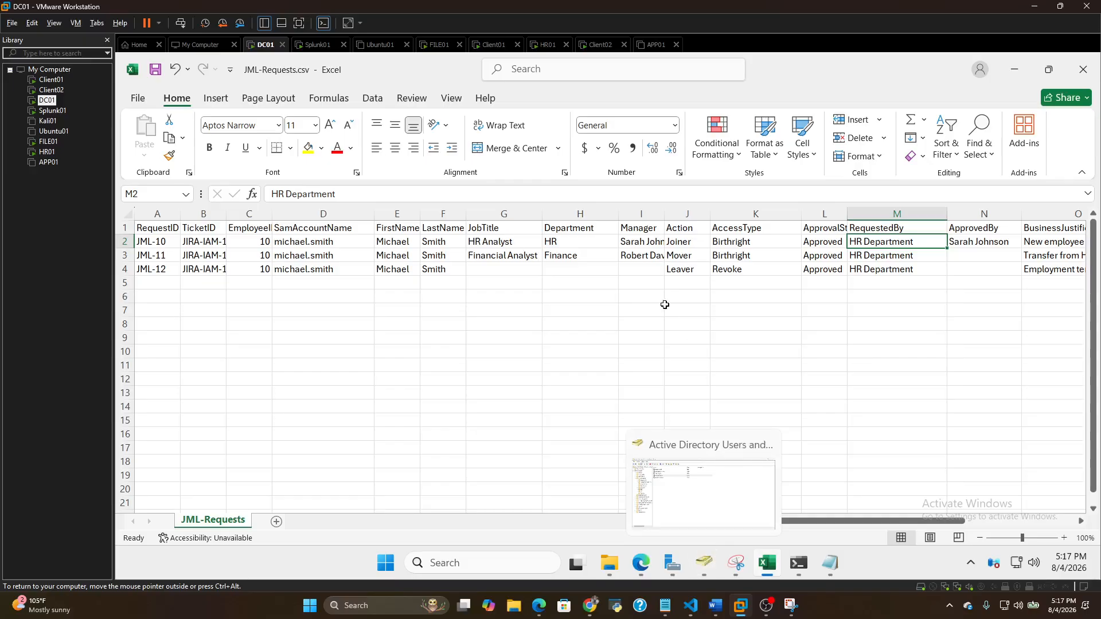
Switch to the Edge browser and review the work items under epic ETL-4 in Jira's Enterprise Technology Lab list
{"action": "left_click", "coordinate": [651, 561]}
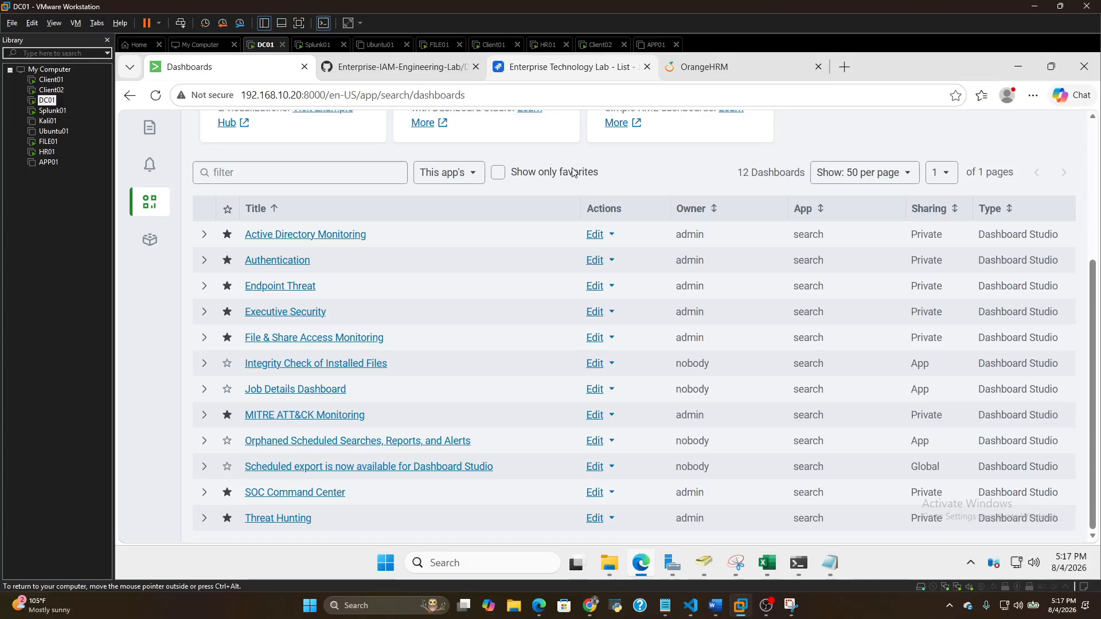
{"action": "left_click", "coordinate": [528, 70]}
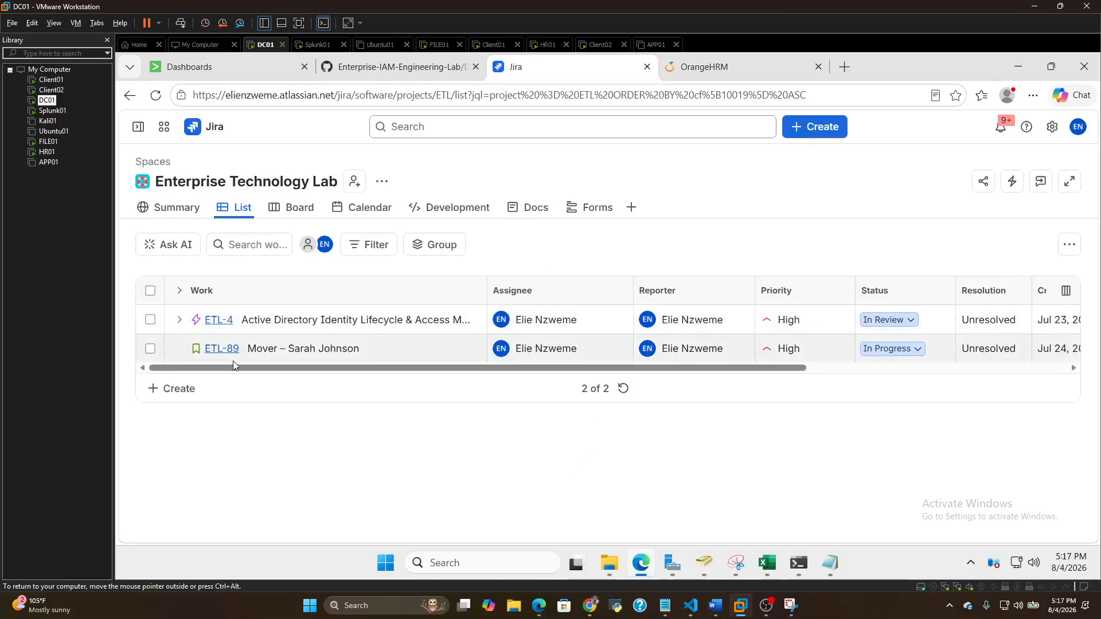
{"action": "left_click", "coordinate": [179, 319]}
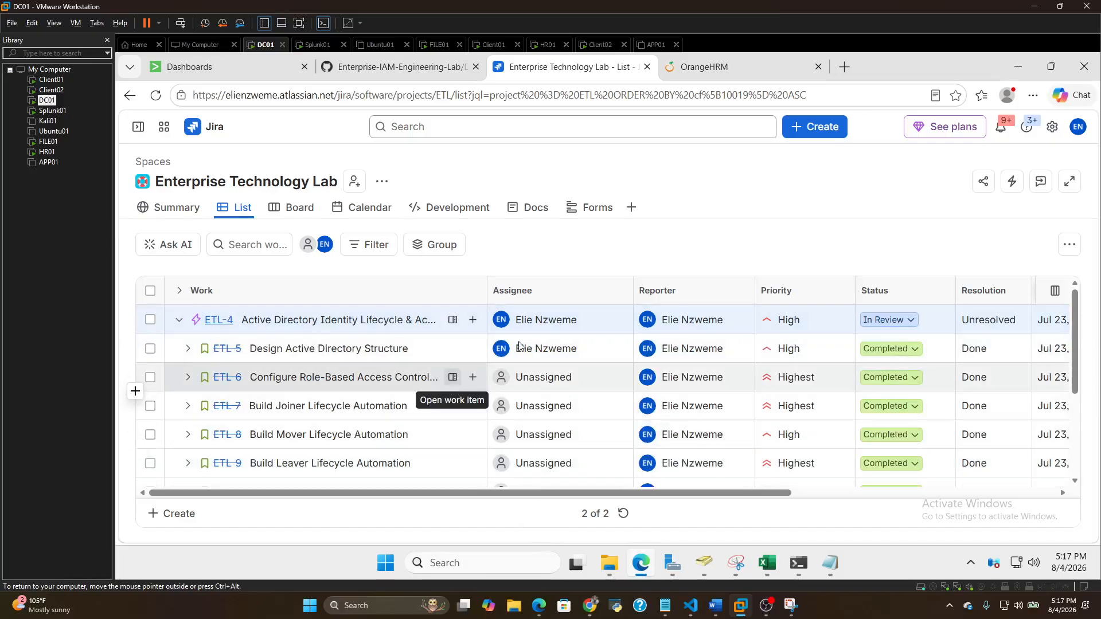
{"action": "scroll", "coordinate": [571, 394], "scroll_direction": "down", "scroll_amount": 3}
{"action": "scroll", "coordinate": [602, 361], "scroll_direction": "down", "scroll_amount": 1}
{"action": "scroll", "coordinate": [287, 372], "scroll_direction": "up", "scroll_amount": 5}
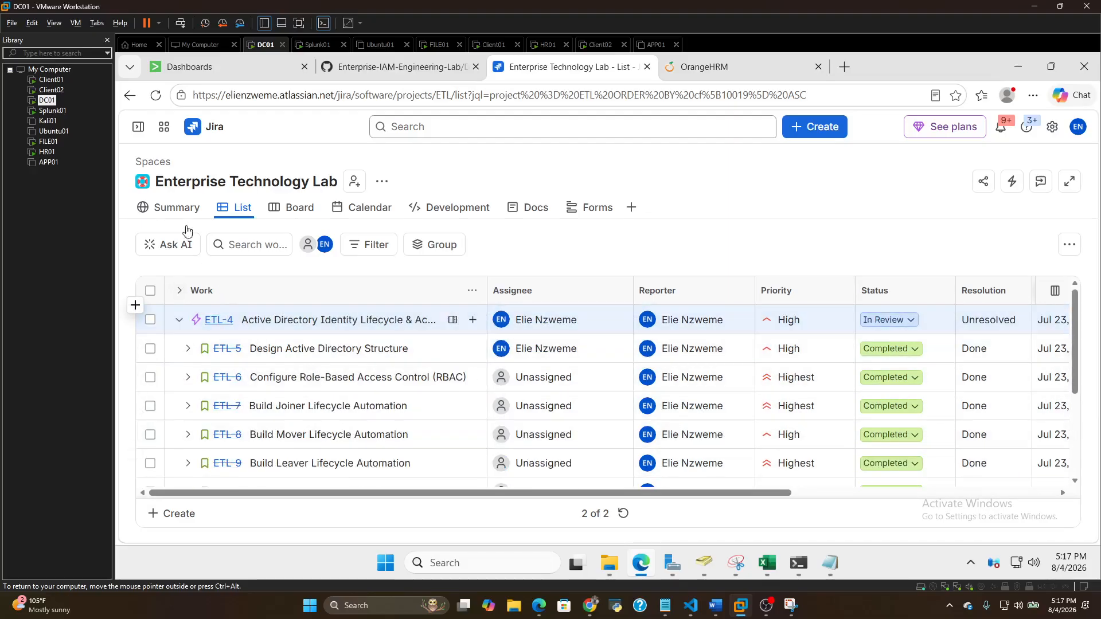
{"action": "left_click", "coordinate": [176, 209]}
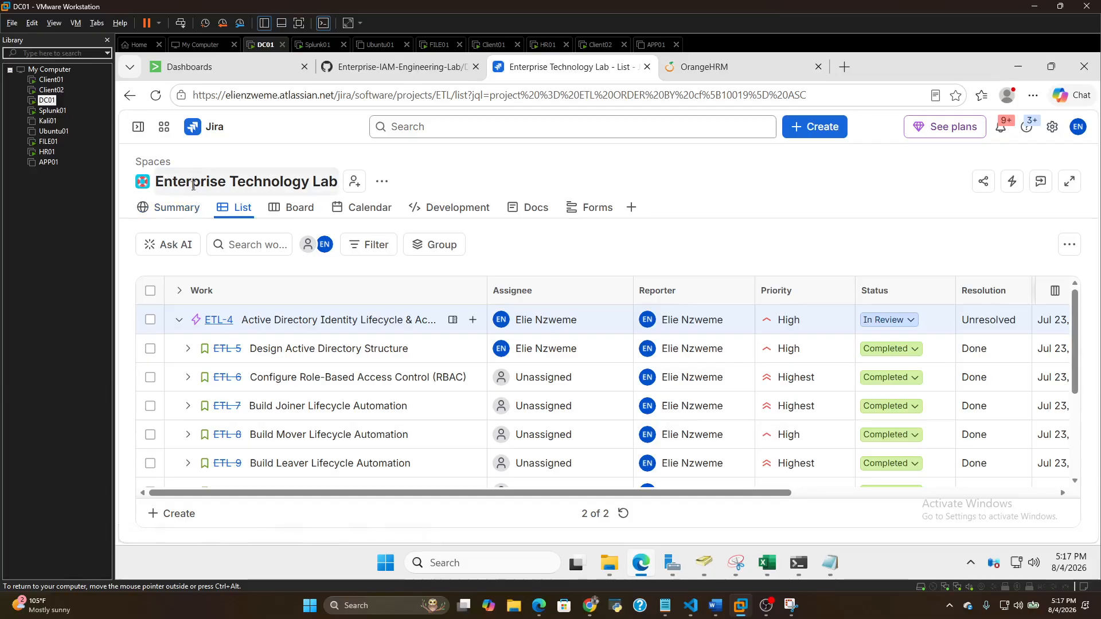
{"action": "left_click", "coordinate": [219, 188]}
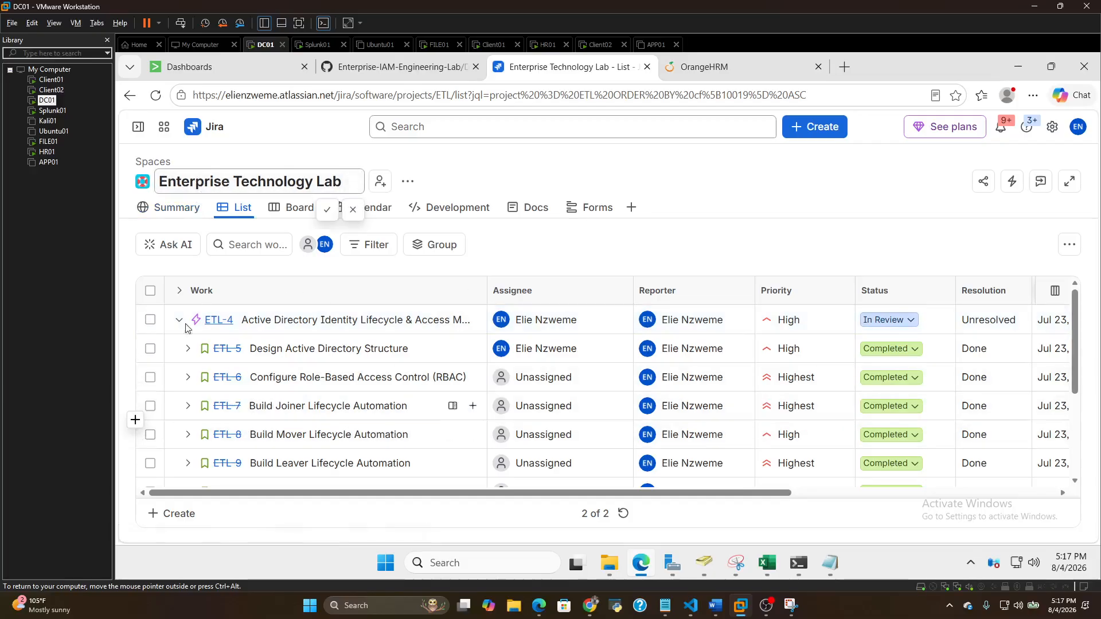
{"action": "left_click", "coordinate": [164, 127]}
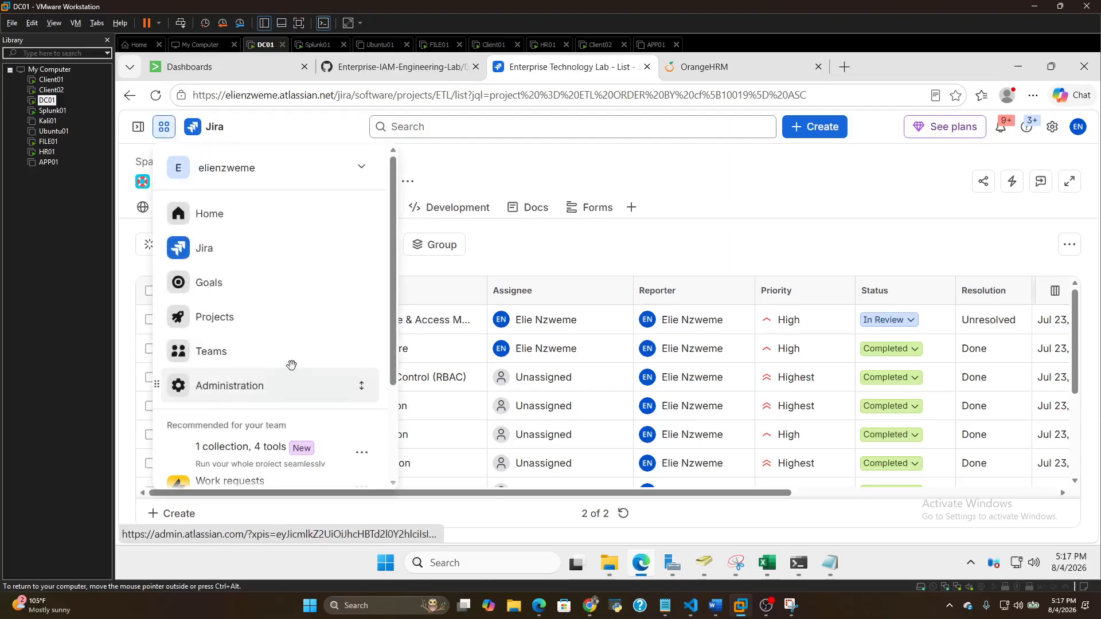
{"action": "left_click", "coordinate": [223, 251]}
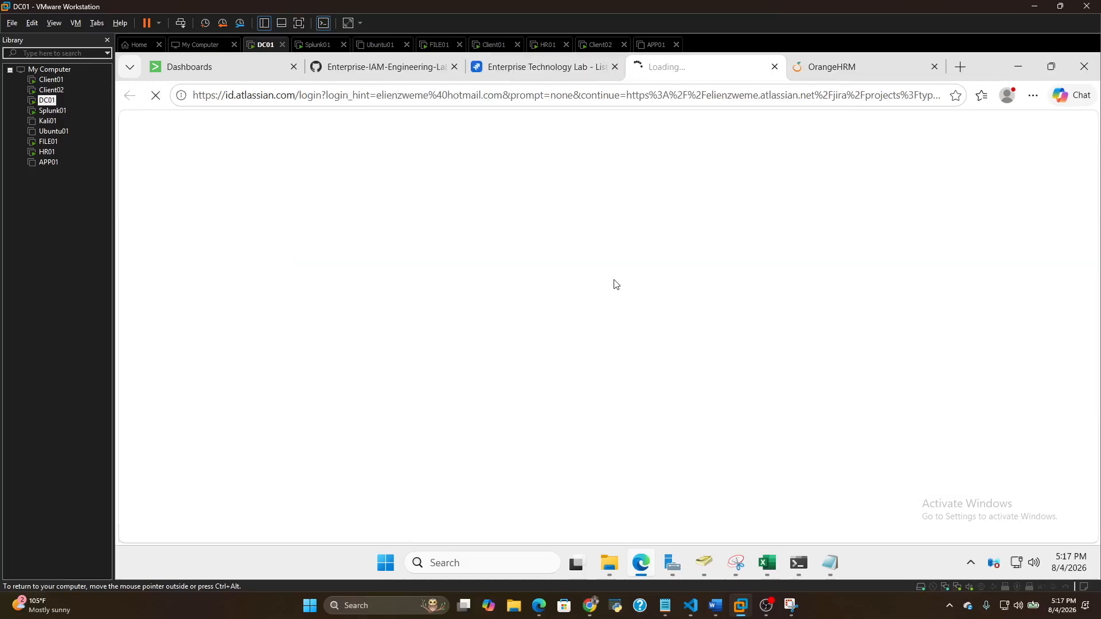
{"action": "left_click", "coordinate": [774, 67]}
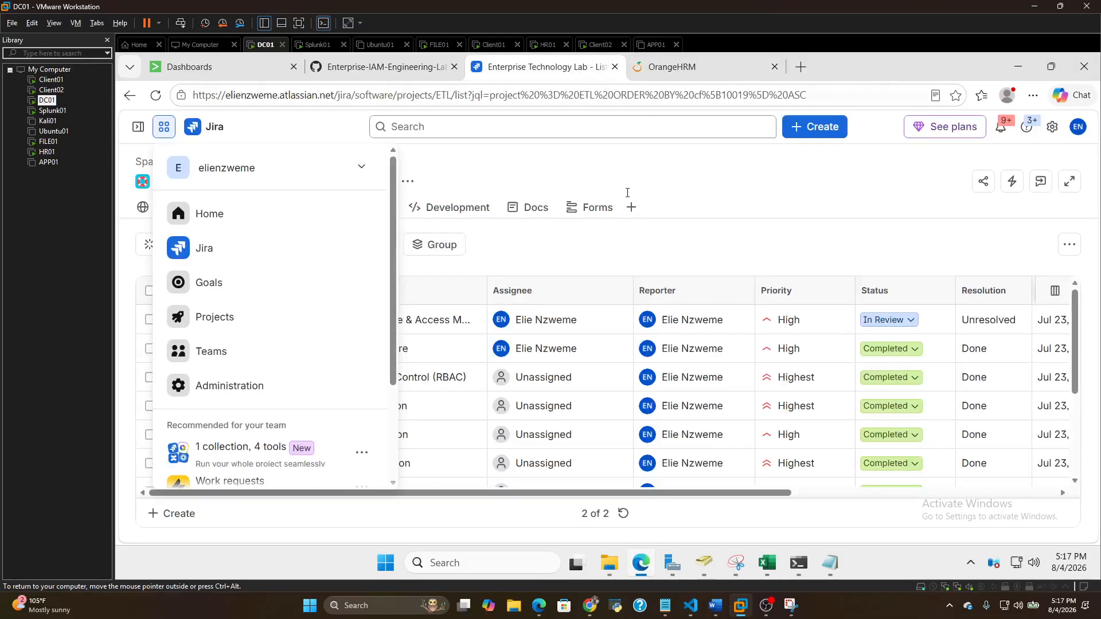
{"action": "left_click", "coordinate": [518, 249]}
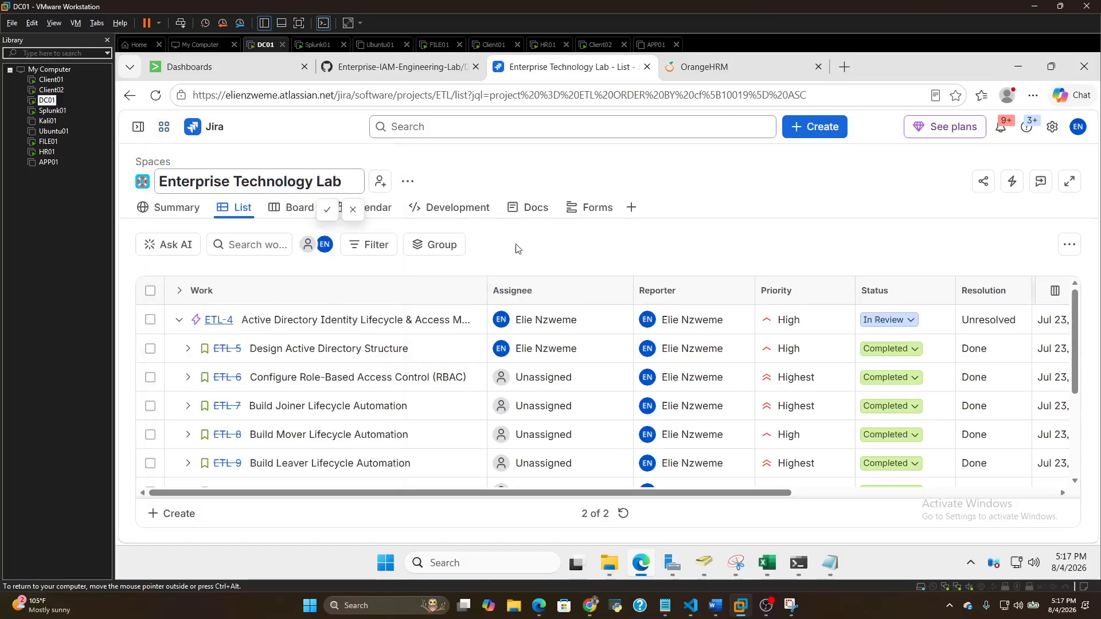
Open the summary page of the Enterprise Technology Lab space and look over its activity overview
{"action": "left_click", "coordinate": [175, 207]}
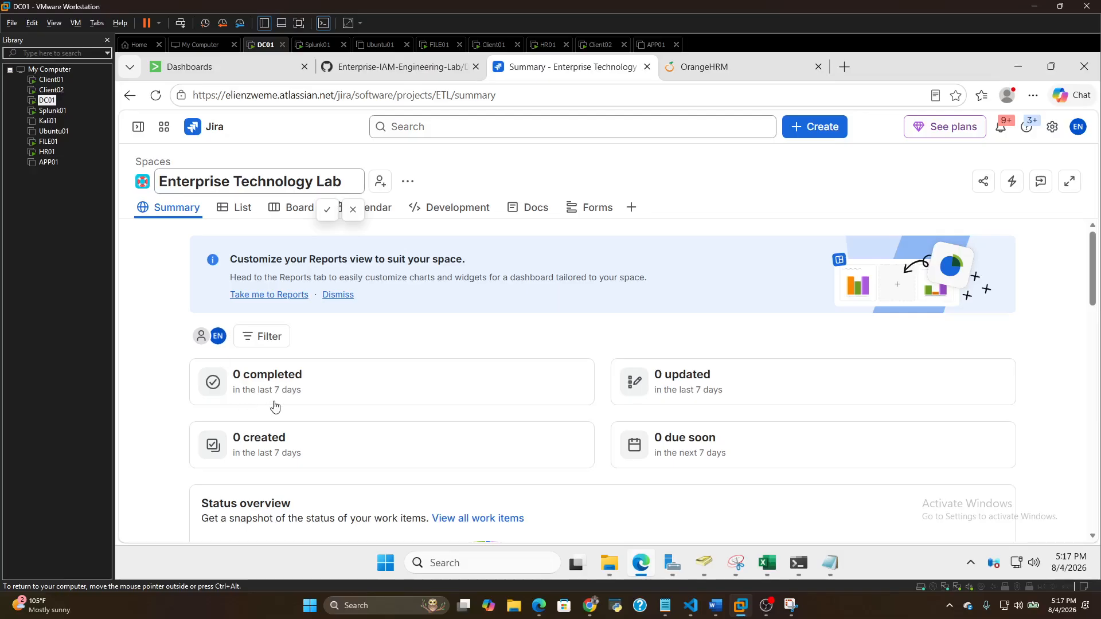
{"action": "left_click", "coordinate": [265, 182]}
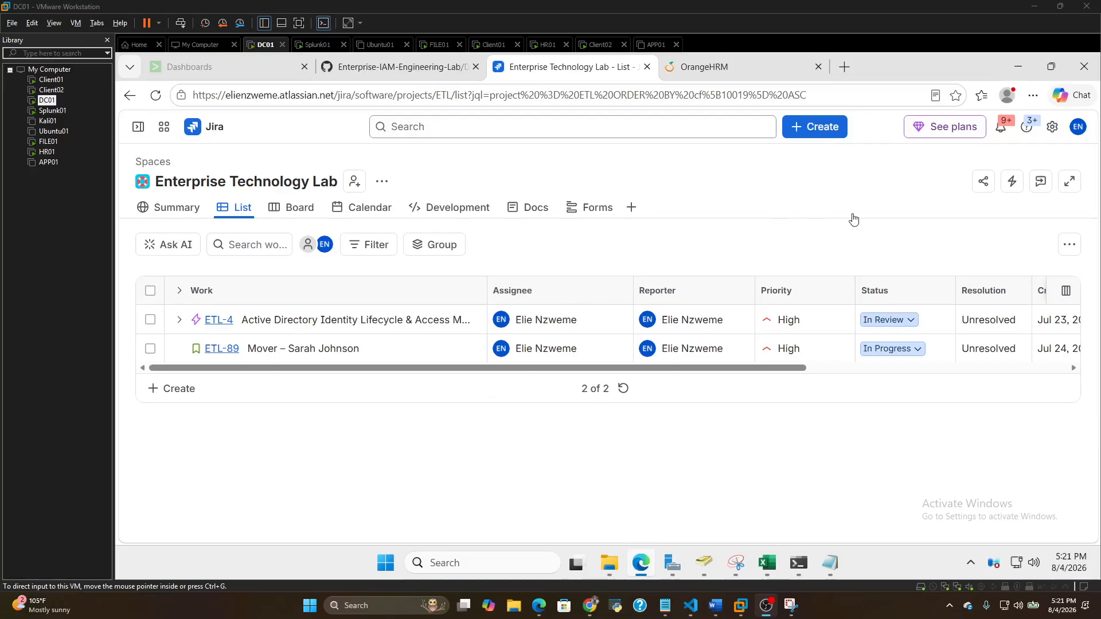
Open the space's automation management page, look through its flows, and return to the work item list
{"action": "left_click", "coordinate": [1013, 183]}
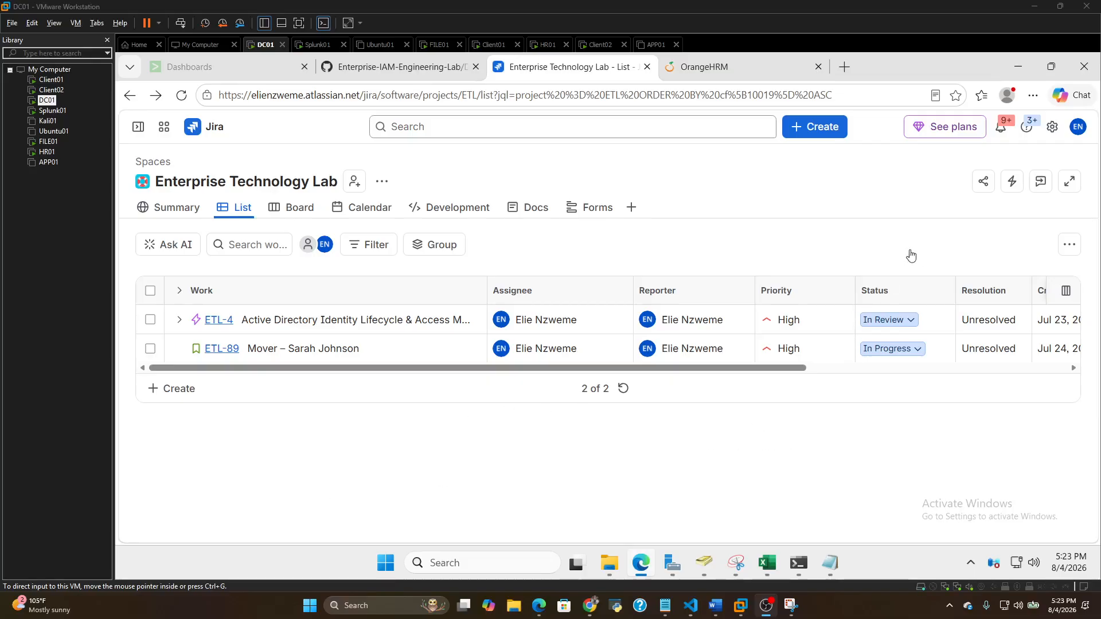
{"action": "left_click", "coordinate": [1015, 185]}
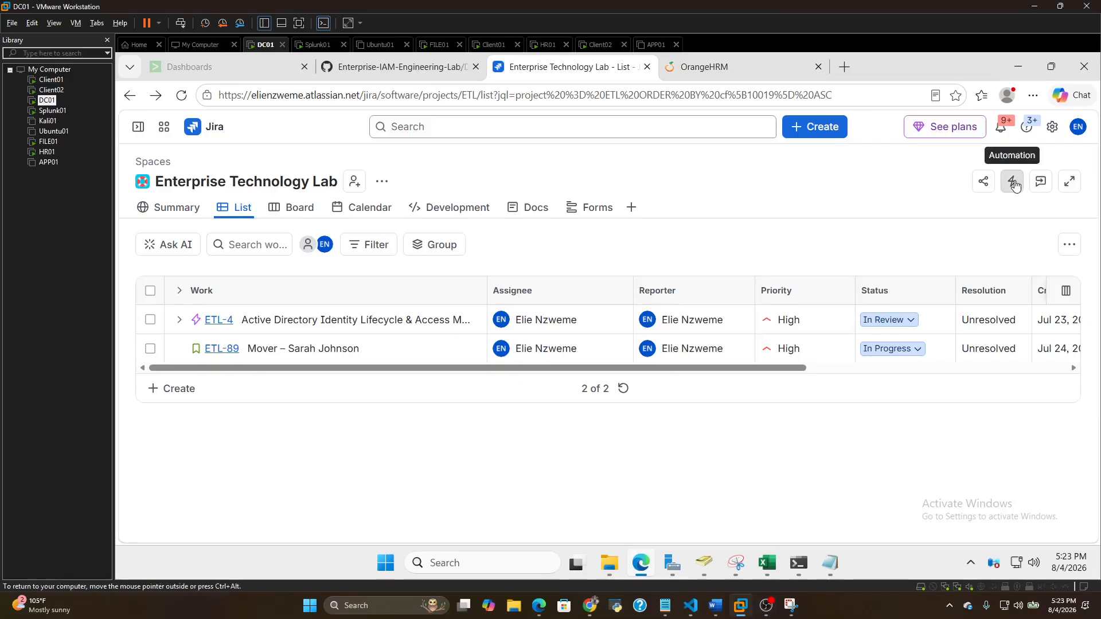
{"action": "left_click", "coordinate": [1014, 183]}
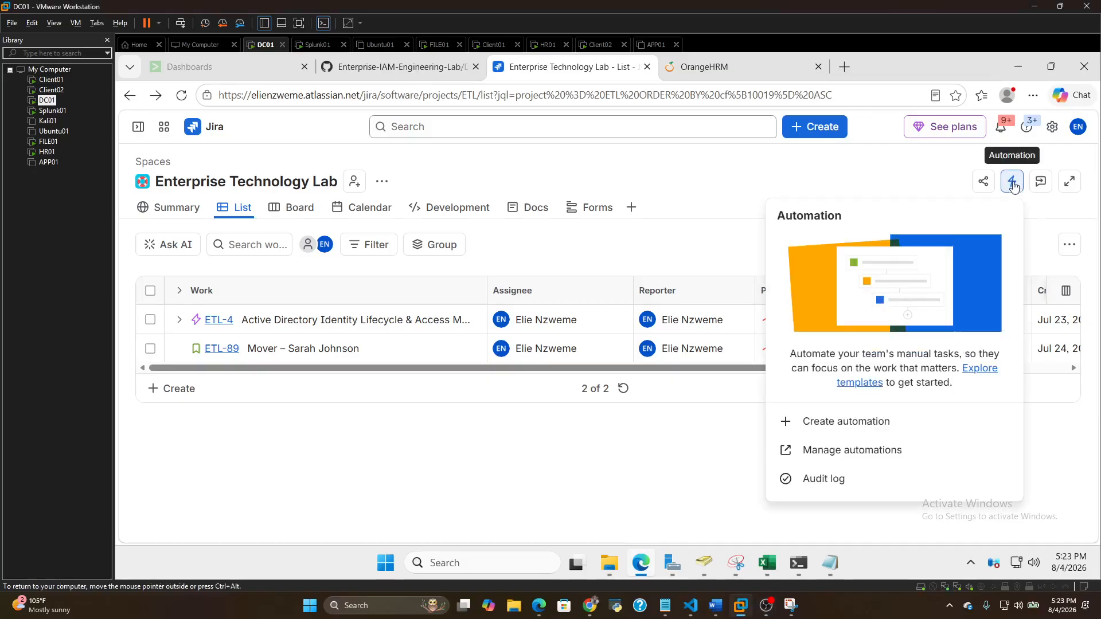
{"action": "left_click", "coordinate": [841, 455]}
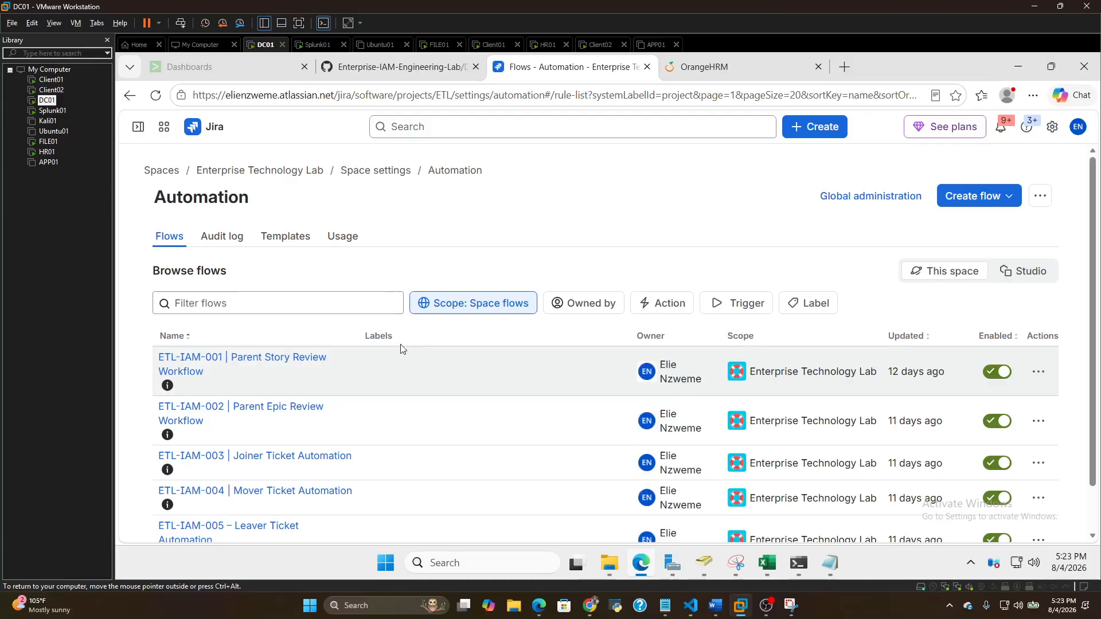
{"action": "scroll", "coordinate": [344, 361], "scroll_direction": "down", "scroll_amount": 1}
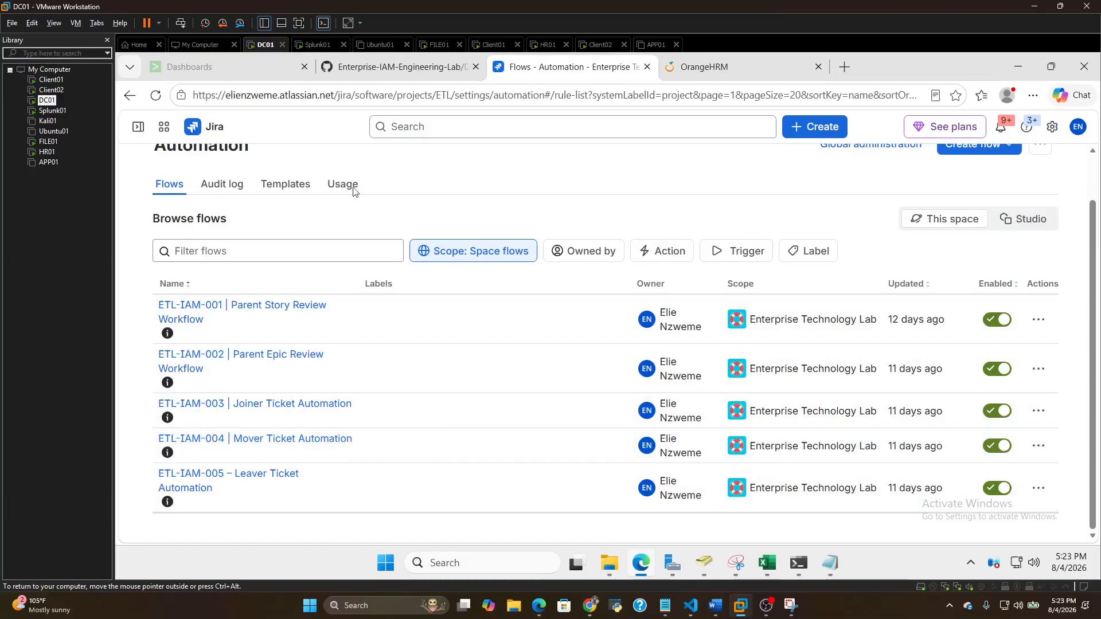
{"action": "left_click", "coordinate": [130, 95]}
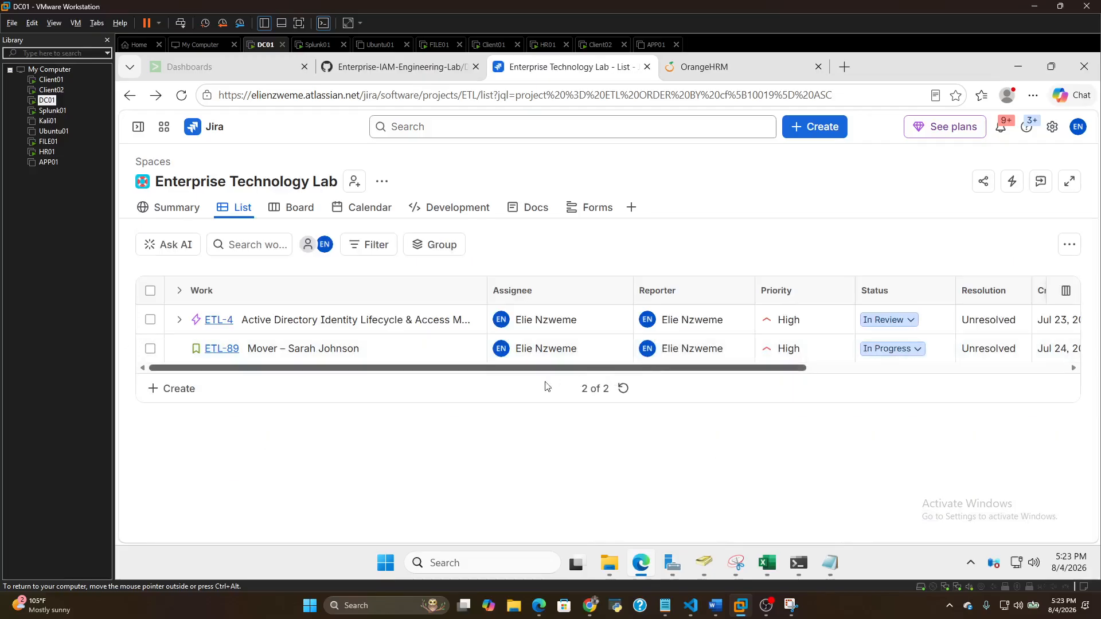
Expand epic ETL-4 and examine the statuses and priorities of its child work items
{"action": "left_click", "coordinate": [180, 320]}
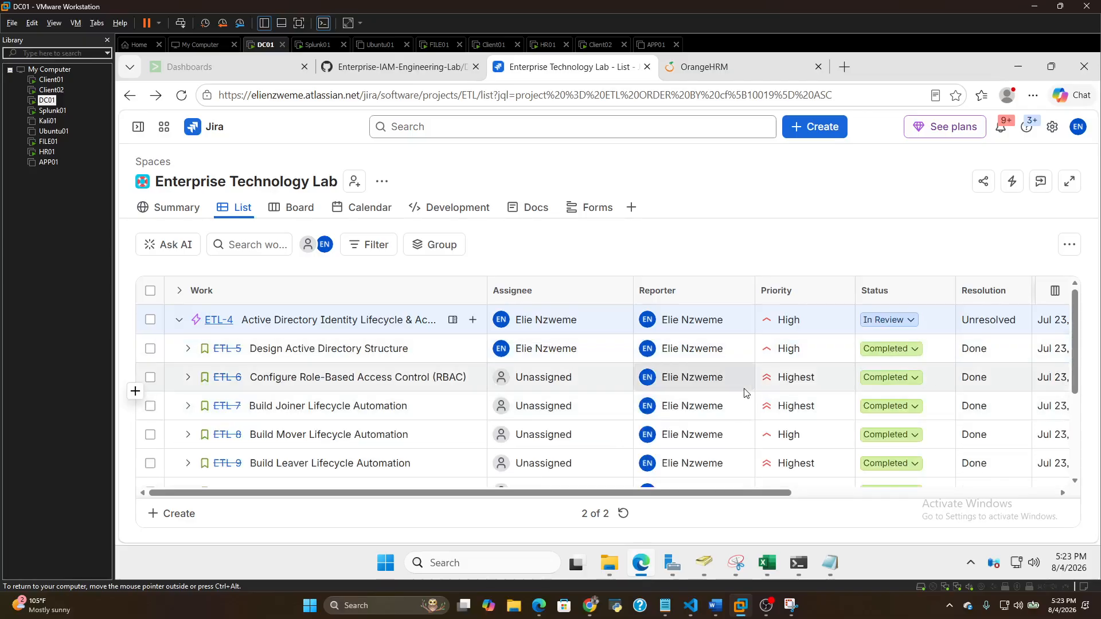
{"action": "scroll", "coordinate": [743, 389], "scroll_direction": "down", "scroll_amount": 2}
{"action": "scroll", "coordinate": [735, 389], "scroll_direction": "up", "scroll_amount": 2}
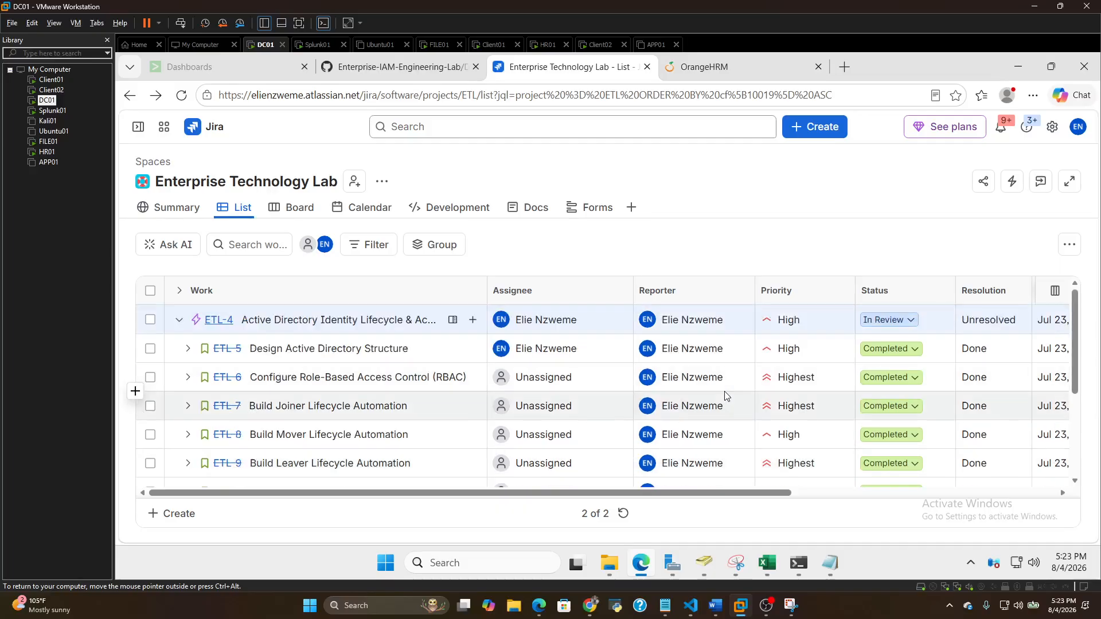
{"action": "mouse_move", "coordinate": [695, 407]}
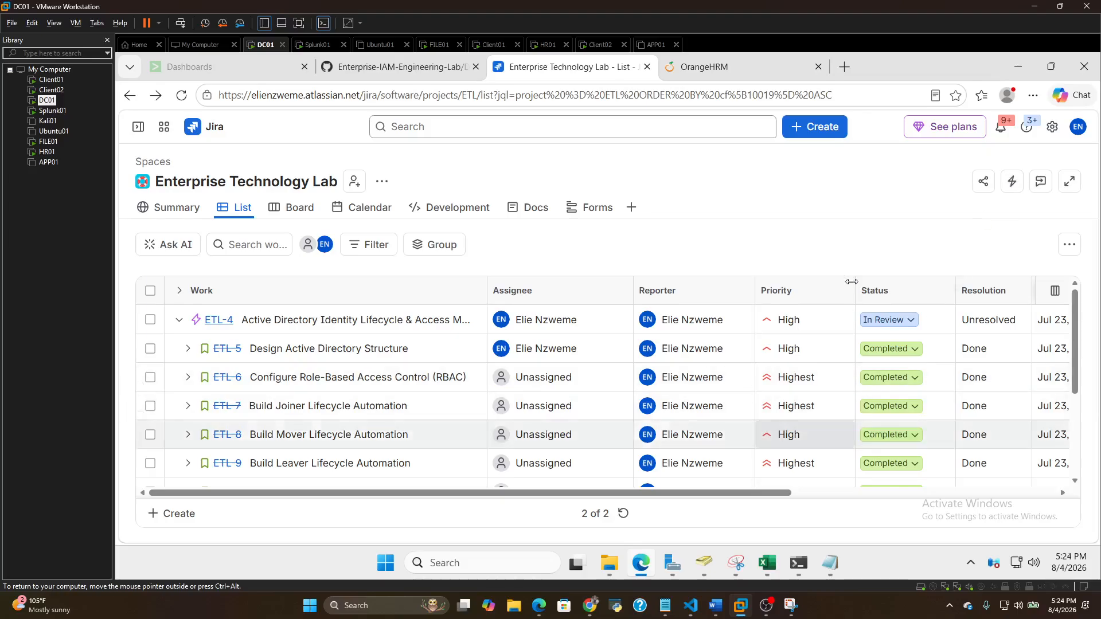
{"action": "scroll", "coordinate": [678, 393], "scroll_direction": "down", "scroll_amount": 3}
{"action": "scroll", "coordinate": [726, 373], "scroll_direction": "down", "scroll_amount": 1}
{"action": "scroll", "coordinate": [854, 367], "scroll_direction": "up", "scroll_amount": 5}
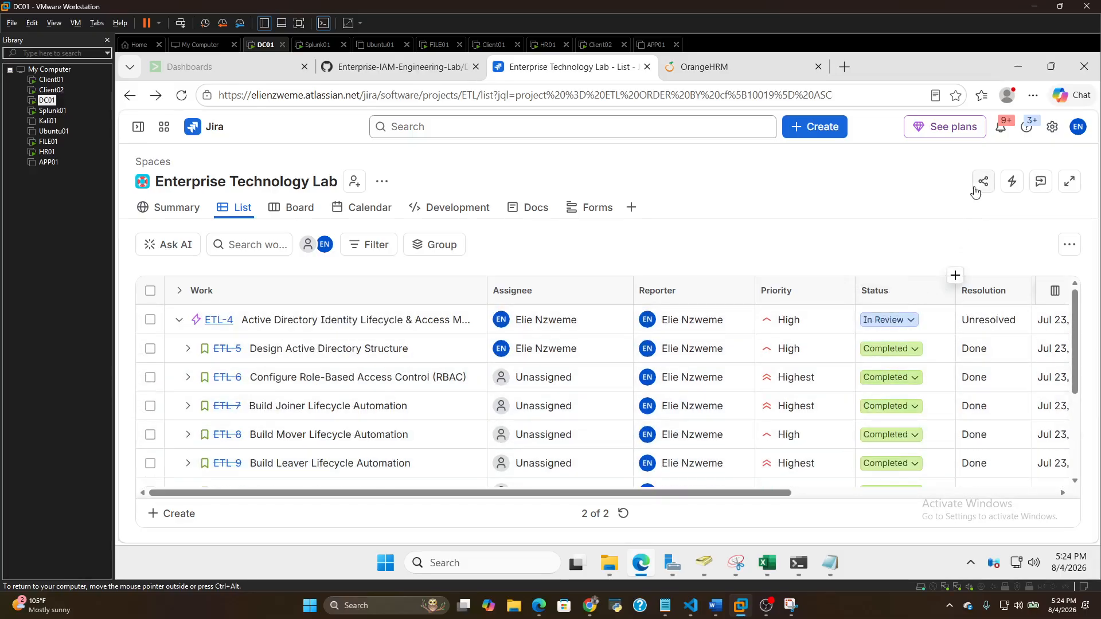
Reopen the automation management page and bring the ETL-IAM flows into view
{"action": "left_click", "coordinate": [1012, 184]}
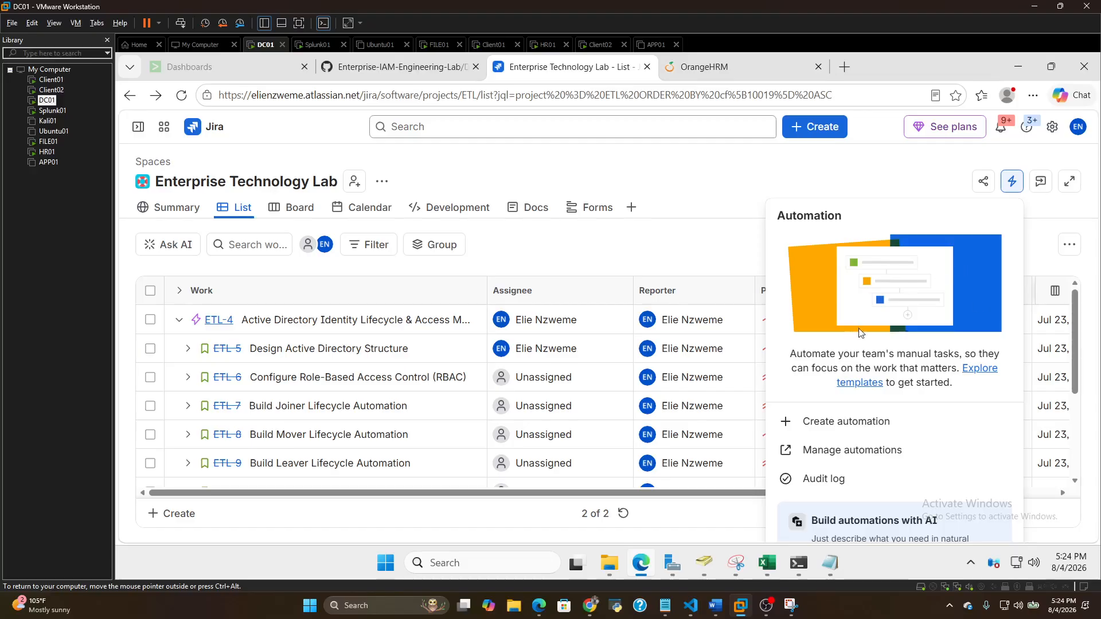
{"action": "left_click", "coordinate": [826, 451]}
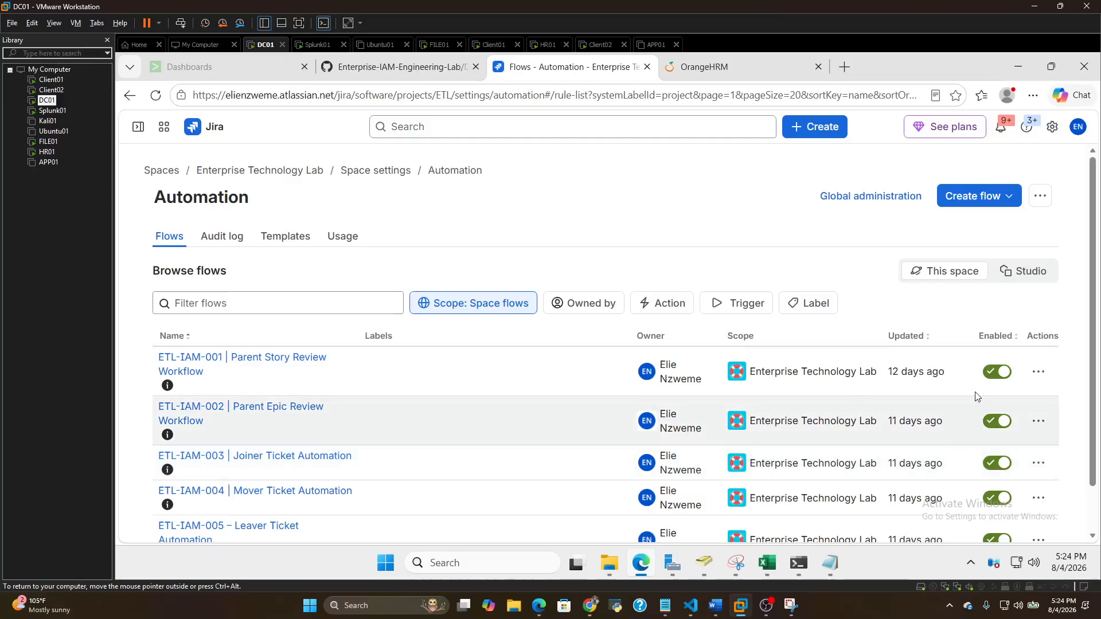
{"action": "scroll", "coordinate": [415, 399], "scroll_direction": "down", "scroll_amount": 1}
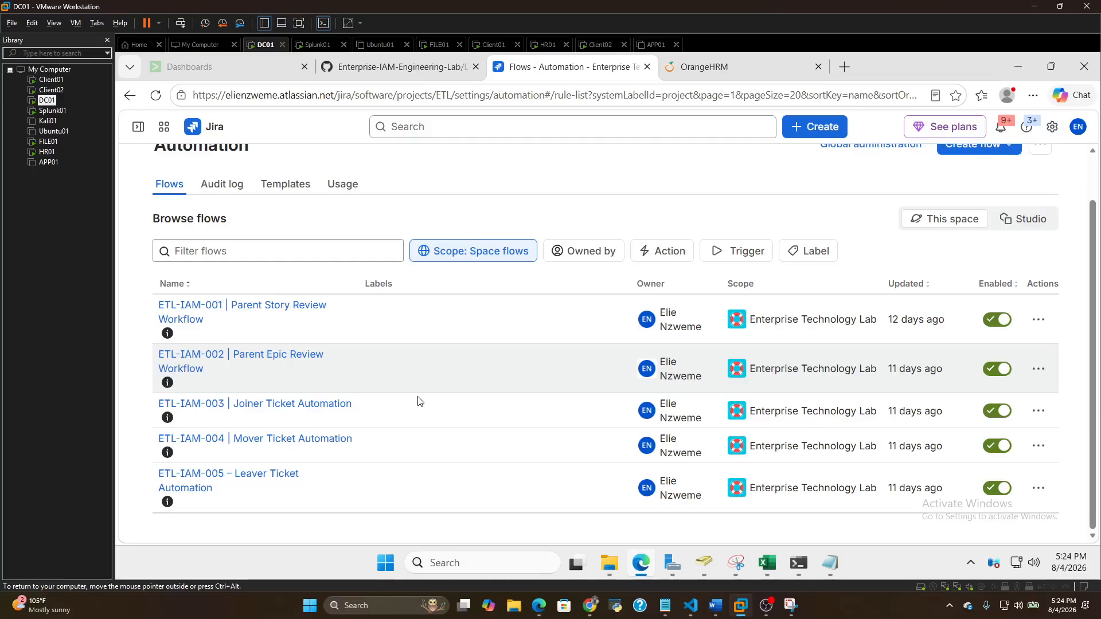
Examine the trigger, conditions and actions of the ETL-IAM-003 Joiner Ticket Automation flow, and return to the flow list
{"action": "left_click", "coordinate": [308, 409]}
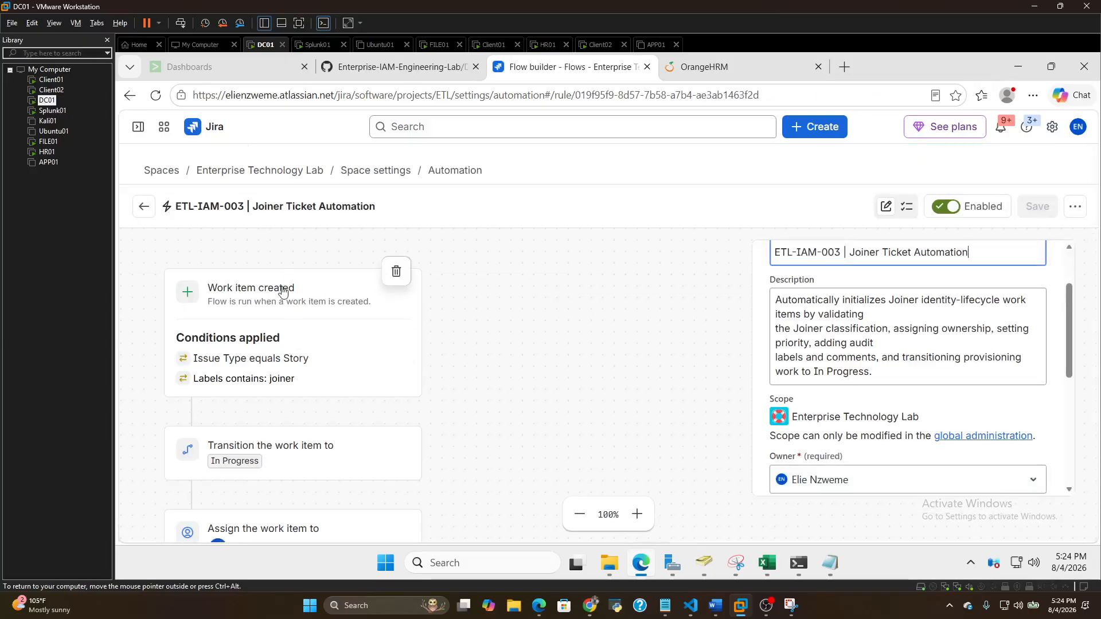
{"action": "scroll", "coordinate": [283, 293], "scroll_direction": "down", "scroll_amount": 3}
{"action": "scroll", "coordinate": [323, 306], "scroll_direction": "up", "scroll_amount": 4}
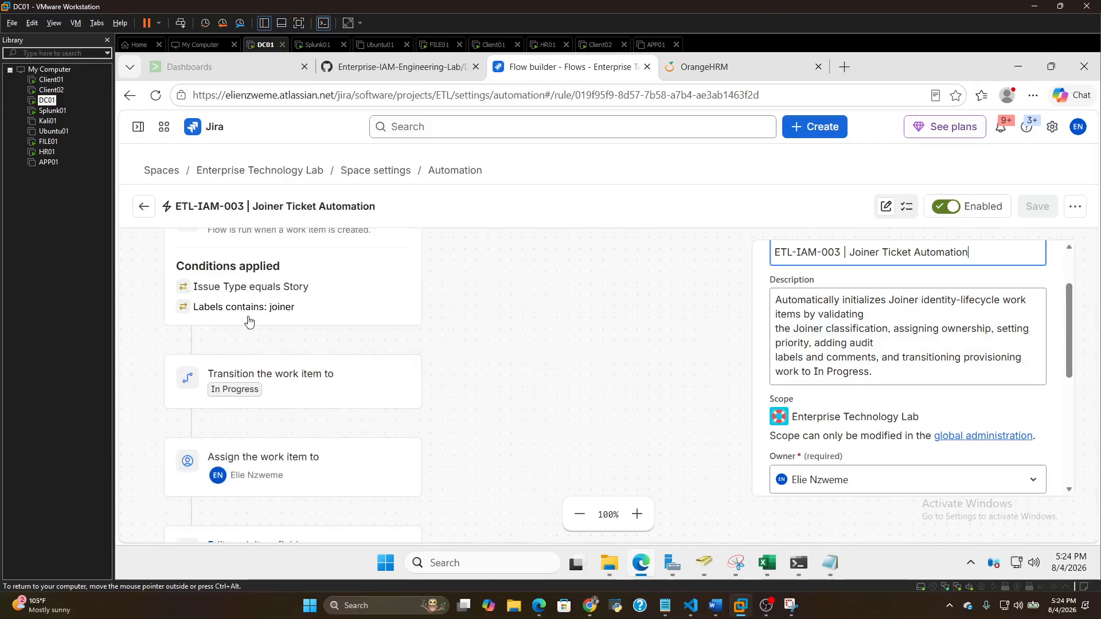
{"action": "scroll", "coordinate": [279, 307], "scroll_direction": "up", "scroll_amount": 1}
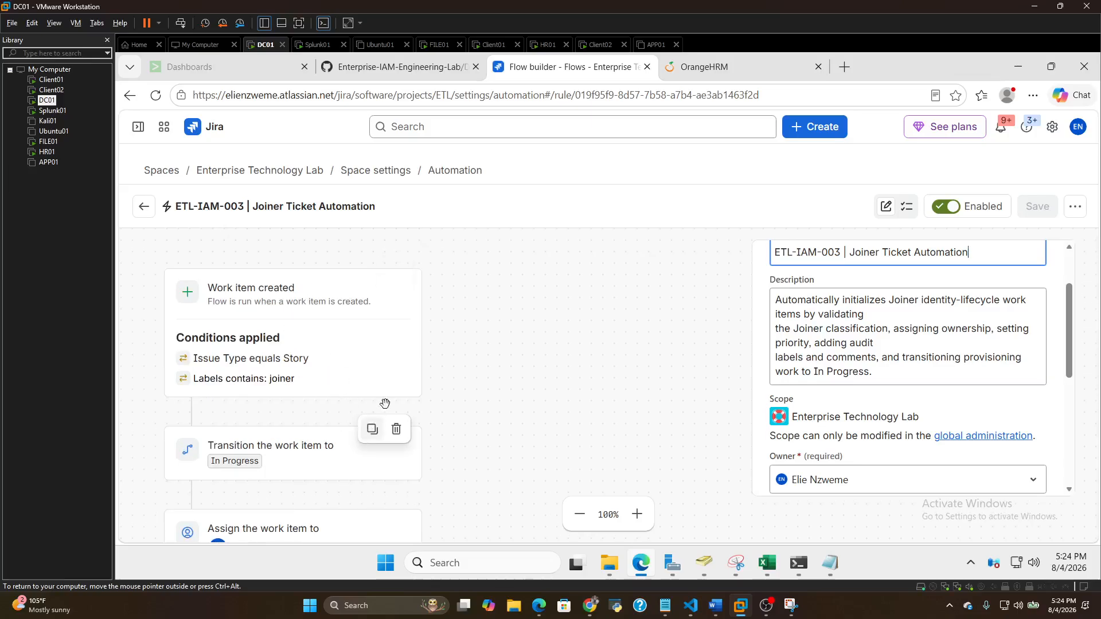
{"action": "scroll", "coordinate": [347, 410], "scroll_direction": "down", "scroll_amount": 2}
{"action": "scroll", "coordinate": [346, 413], "scroll_direction": "down", "scroll_amount": 5}
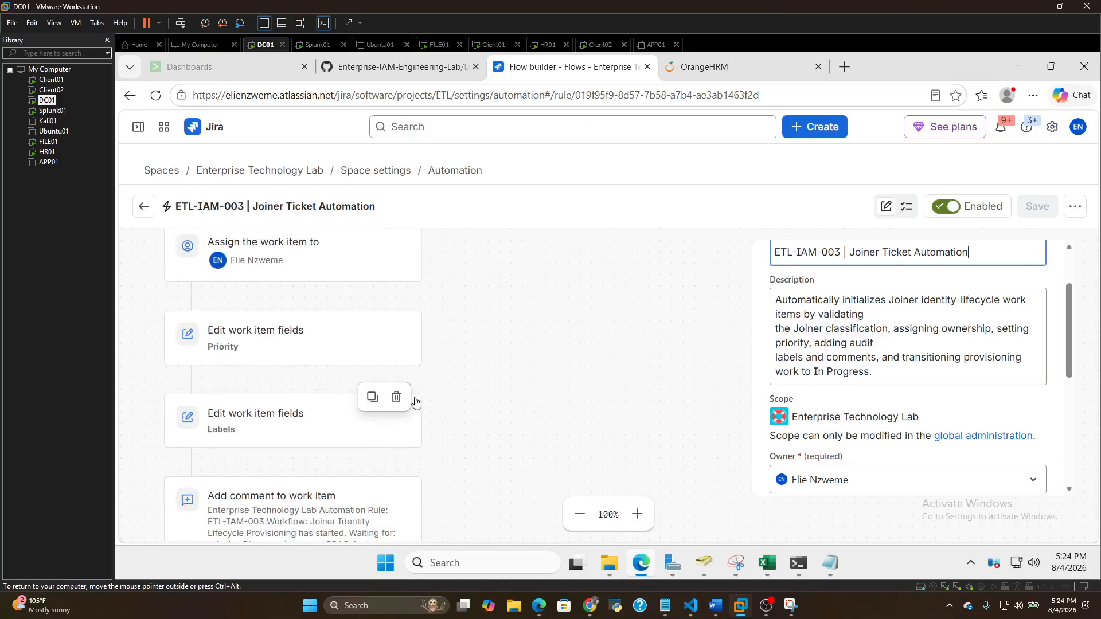
{"action": "scroll", "coordinate": [436, 358], "scroll_direction": "up", "scroll_amount": 8}
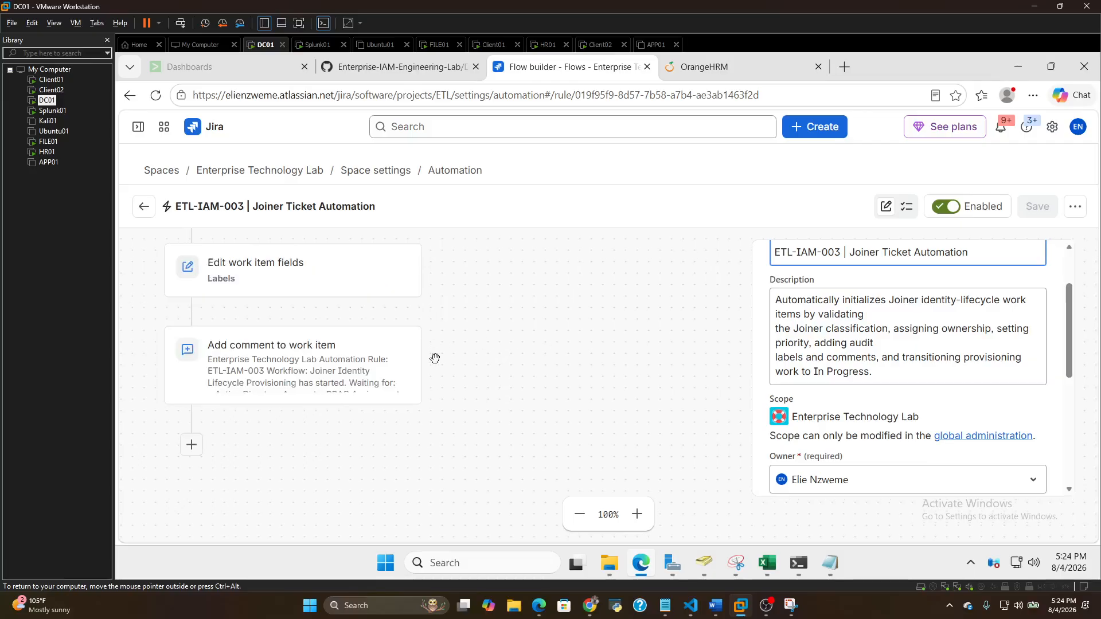
{"action": "left_click", "coordinate": [157, 210]}
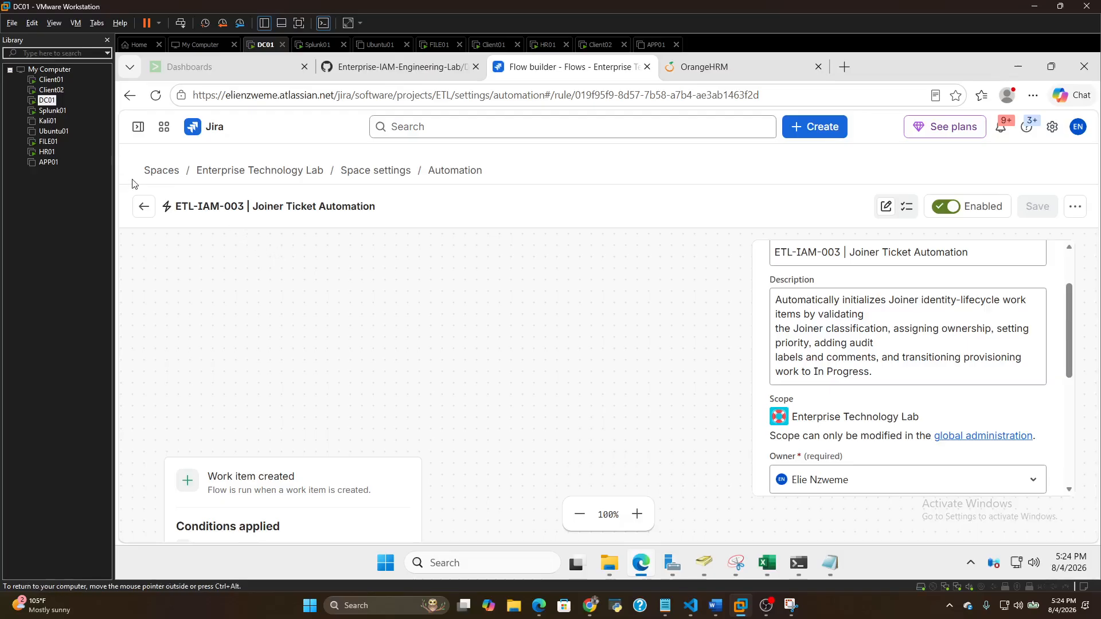
{"action": "left_click", "coordinate": [142, 208]}
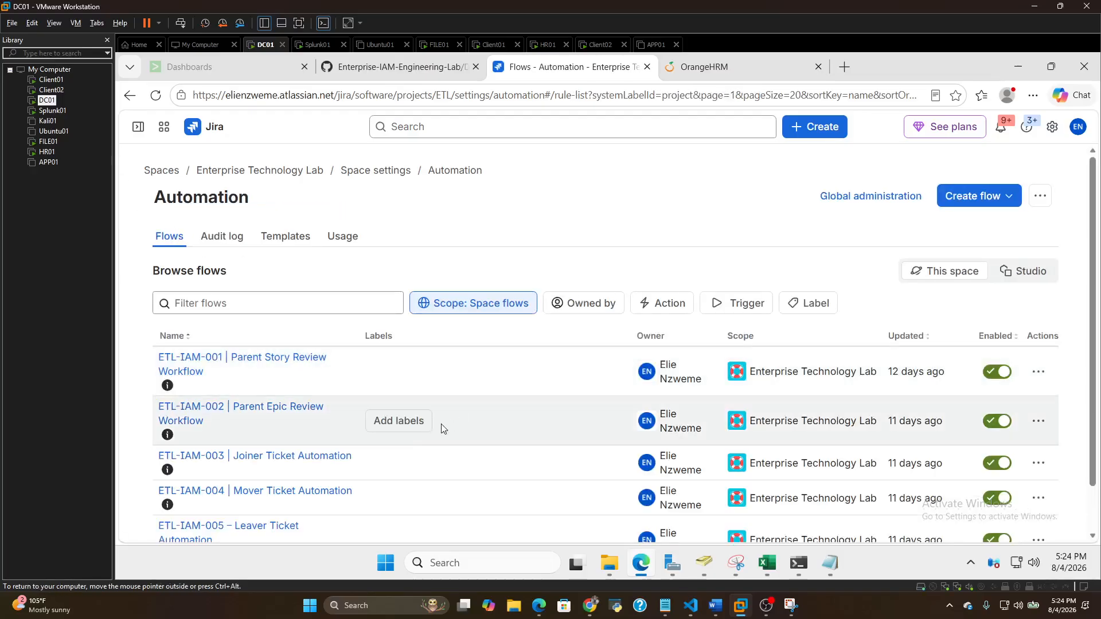
Examine the lookup, parent branch and actions of the ETL-IAM-001 Parent Story Review Workflow, and return to the flow list
{"action": "scroll", "coordinate": [344, 422], "scroll_direction": "down", "scroll_amount": 1}
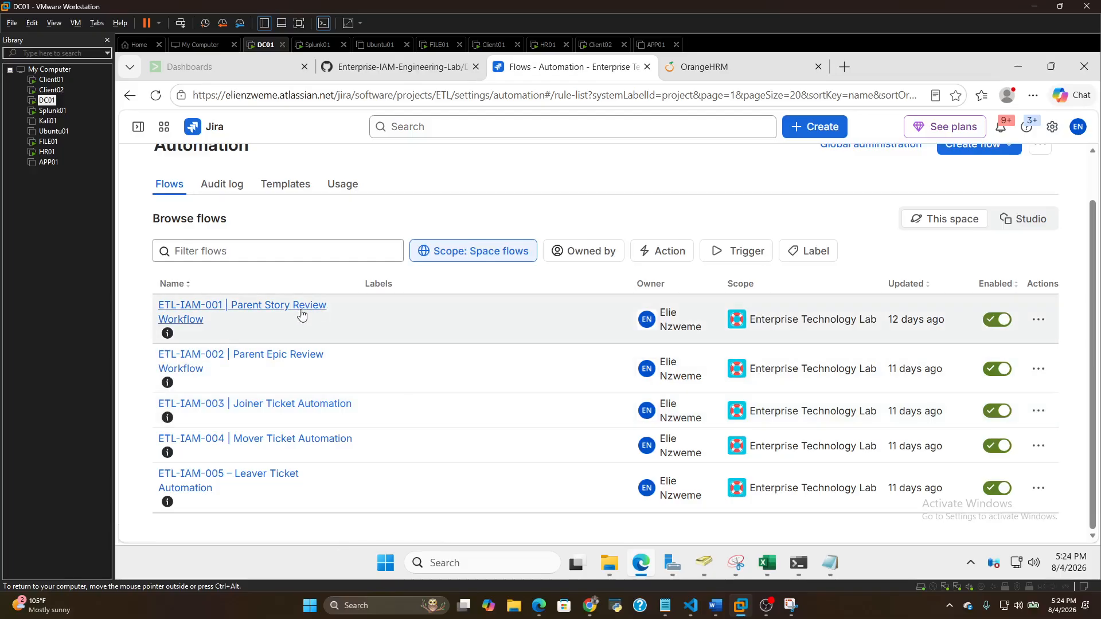
{"action": "left_click", "coordinate": [296, 310]}
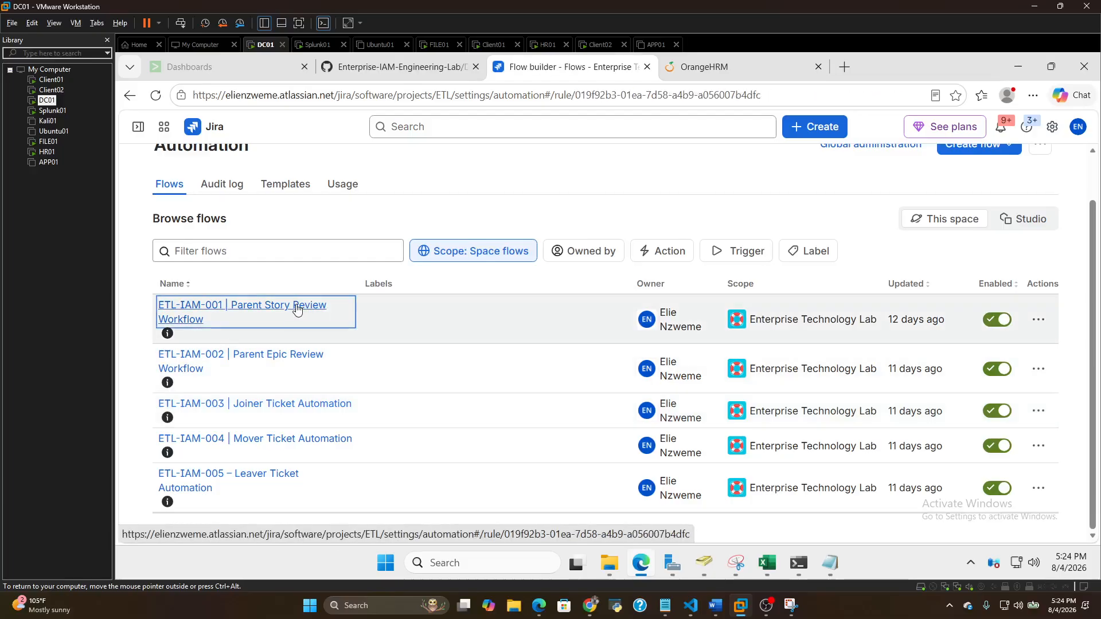
{"action": "scroll", "coordinate": [314, 344], "scroll_direction": "down", "scroll_amount": 8}
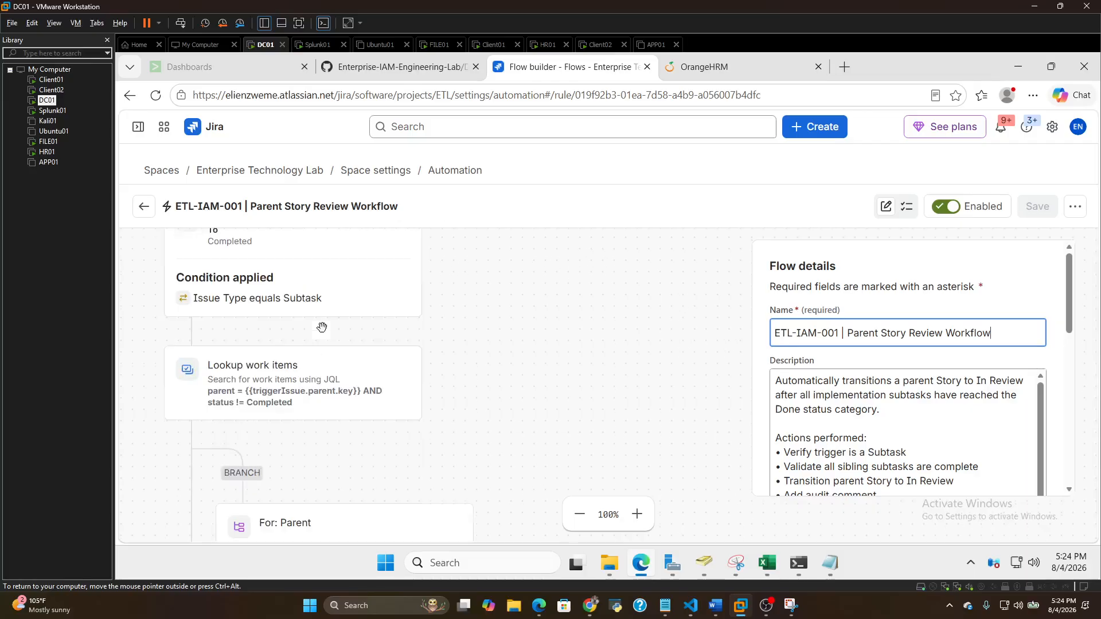
{"action": "scroll", "coordinate": [324, 335], "scroll_direction": "down", "scroll_amount": 8}
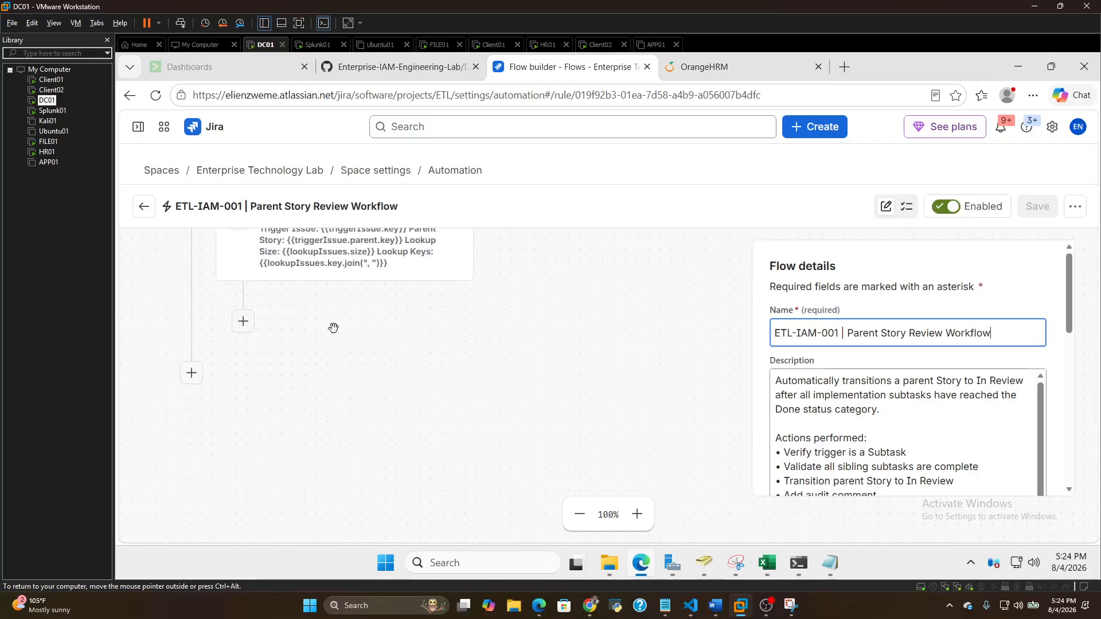
{"action": "scroll", "coordinate": [362, 334], "scroll_direction": "up", "scroll_amount": 2}
{"action": "scroll", "coordinate": [427, 340], "scroll_direction": "up", "scroll_amount": 1}
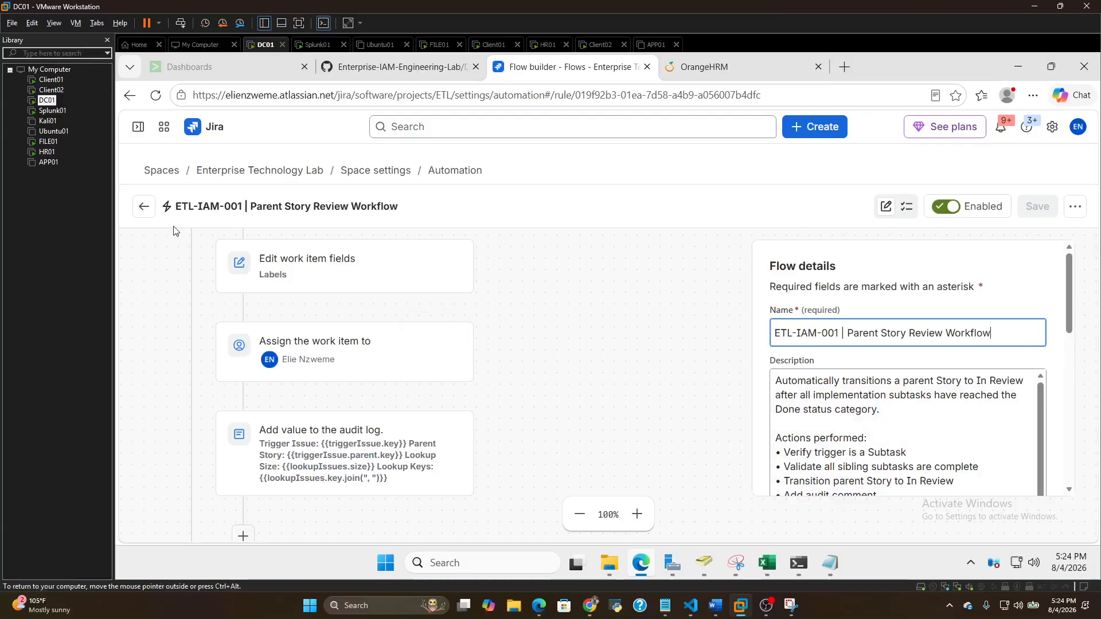
{"action": "left_click", "coordinate": [144, 207]}
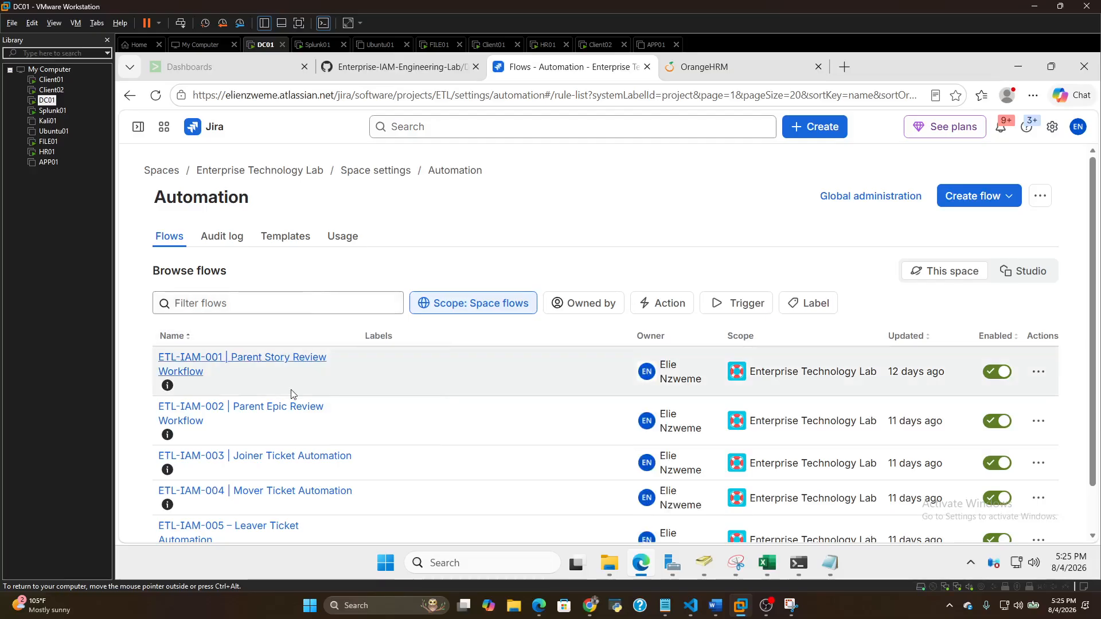
Review the components of the ETL-IAM-002 Parent Epic Review Workflow, and return to the flow list
{"action": "left_click", "coordinate": [291, 409]}
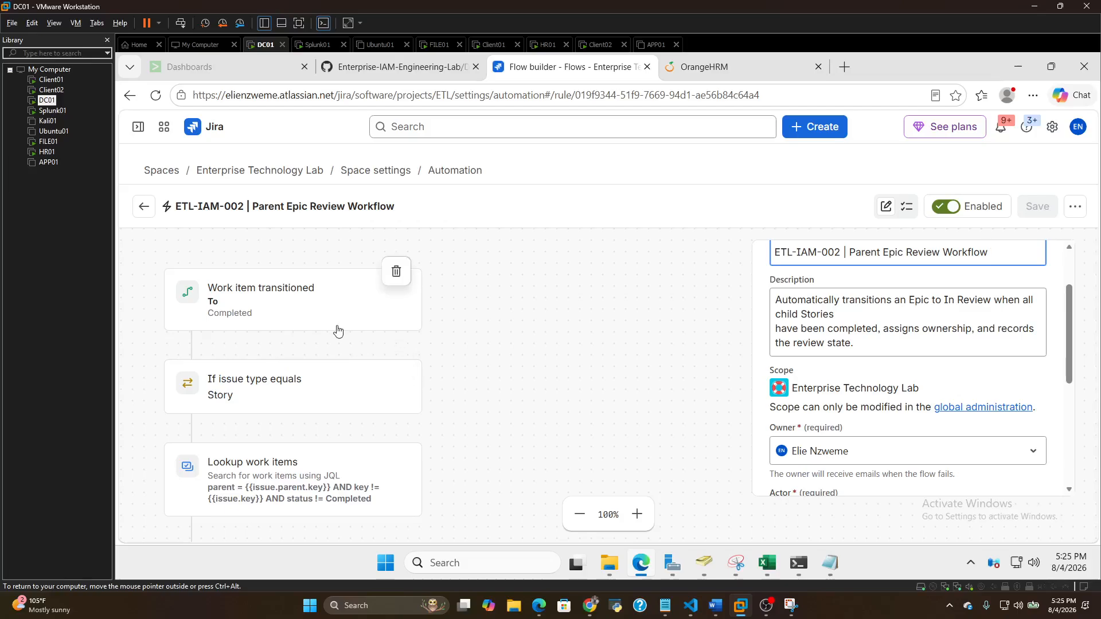
{"action": "scroll", "coordinate": [337, 331], "scroll_direction": "down", "scroll_amount": 10}
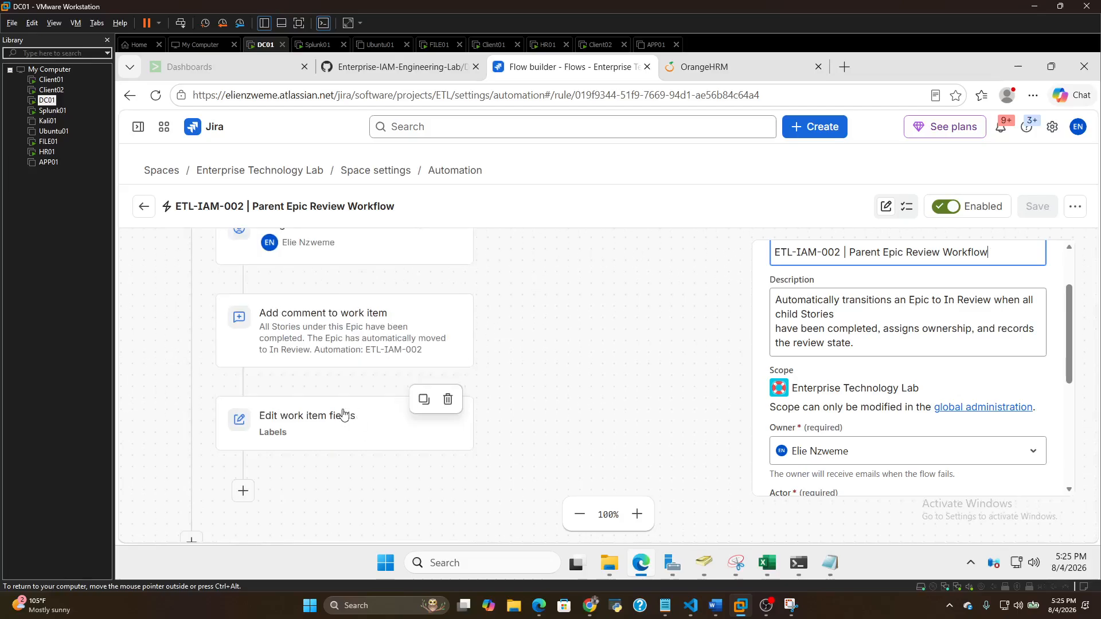
{"action": "scroll", "coordinate": [343, 412], "scroll_direction": "down", "scroll_amount": 5}
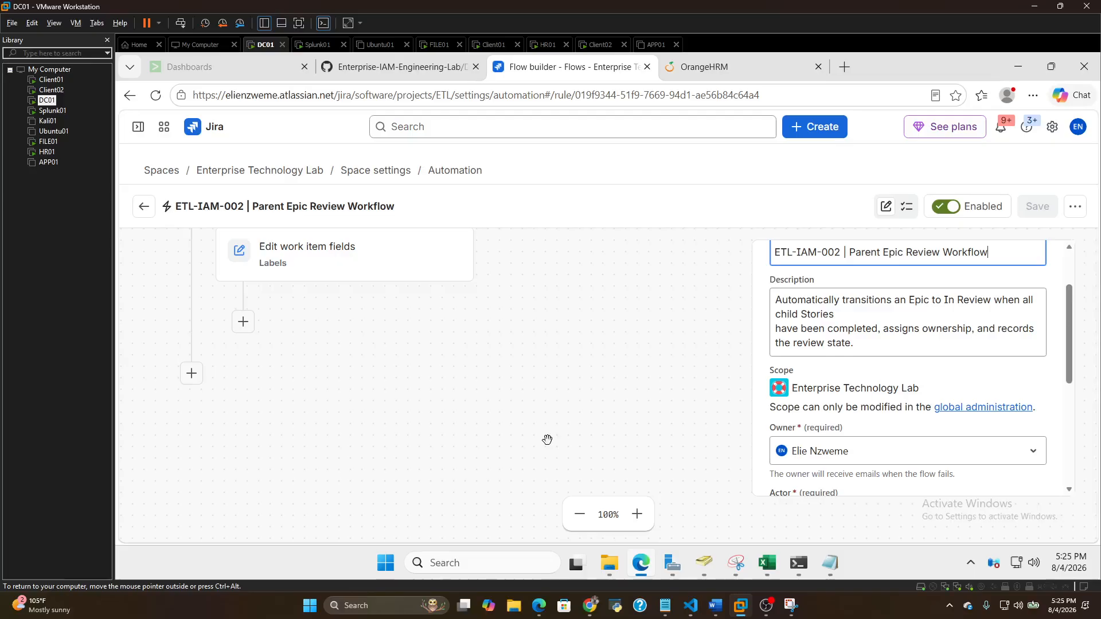
{"action": "left_click", "coordinate": [143, 207]}
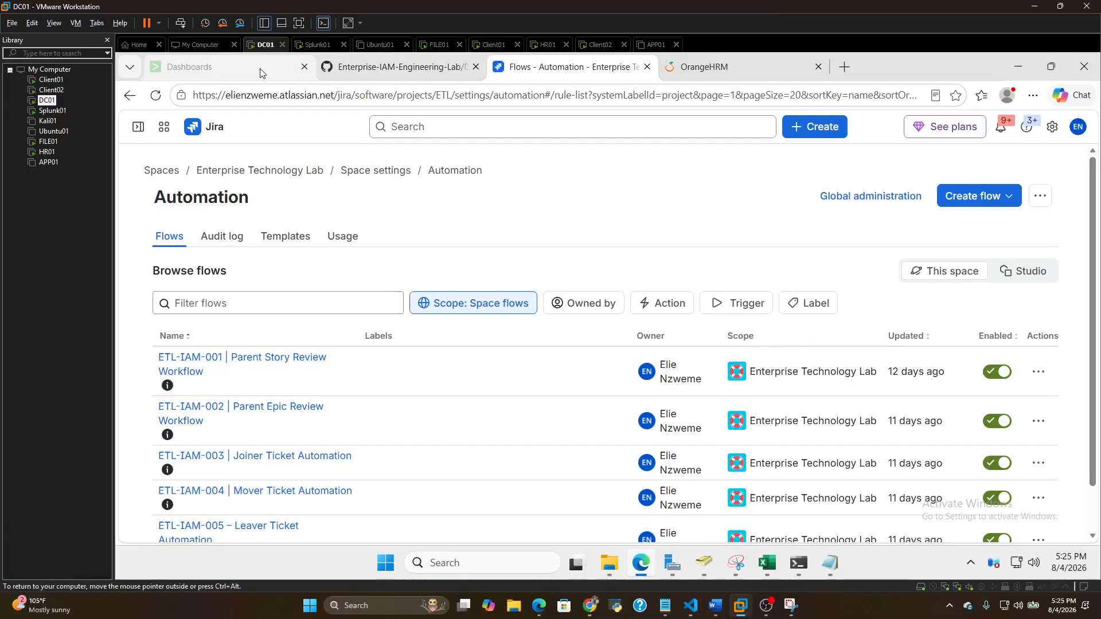
Switch to the Splunk dashboards page and open the Active Directory Monitoring dashboard
{"action": "left_click", "coordinate": [189, 66]}
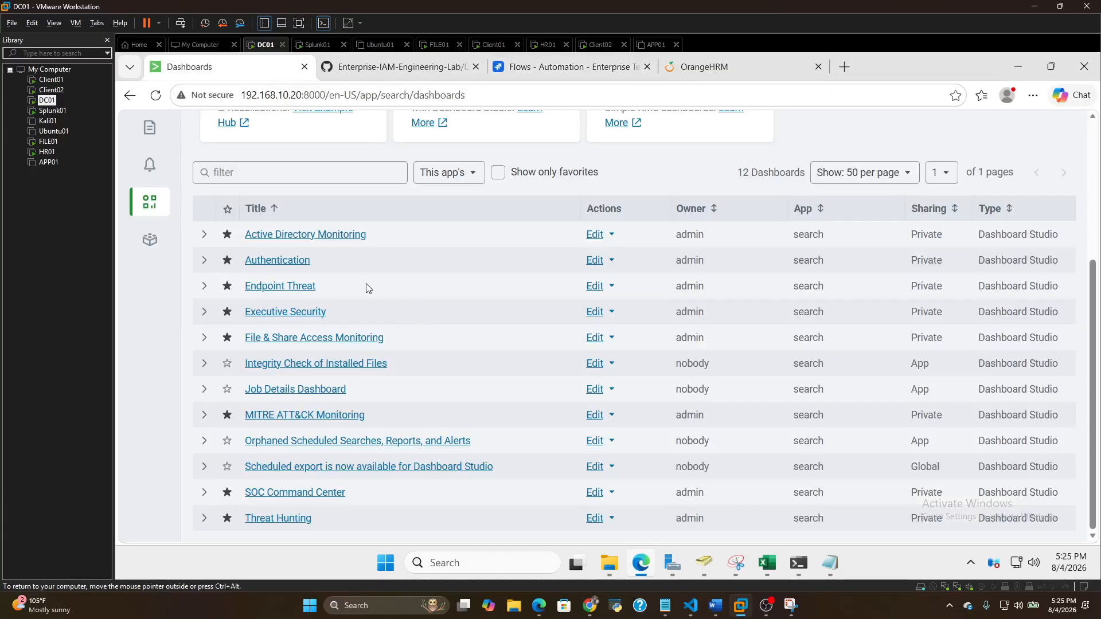
{"action": "left_click", "coordinate": [284, 235]}
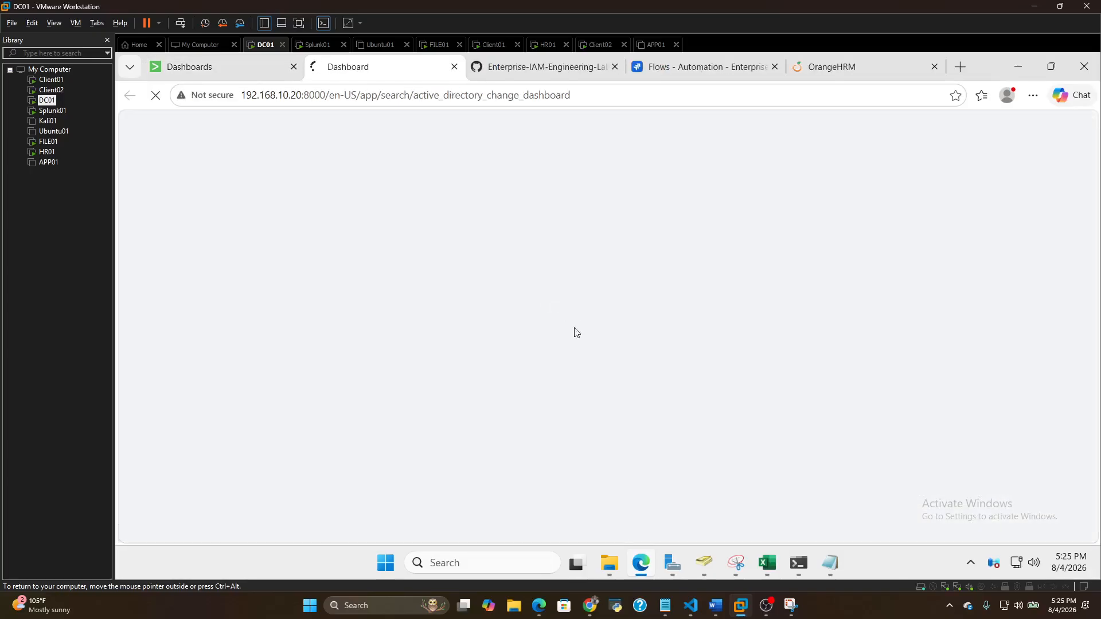
{"action": "right_click", "coordinate": [952, 425]}
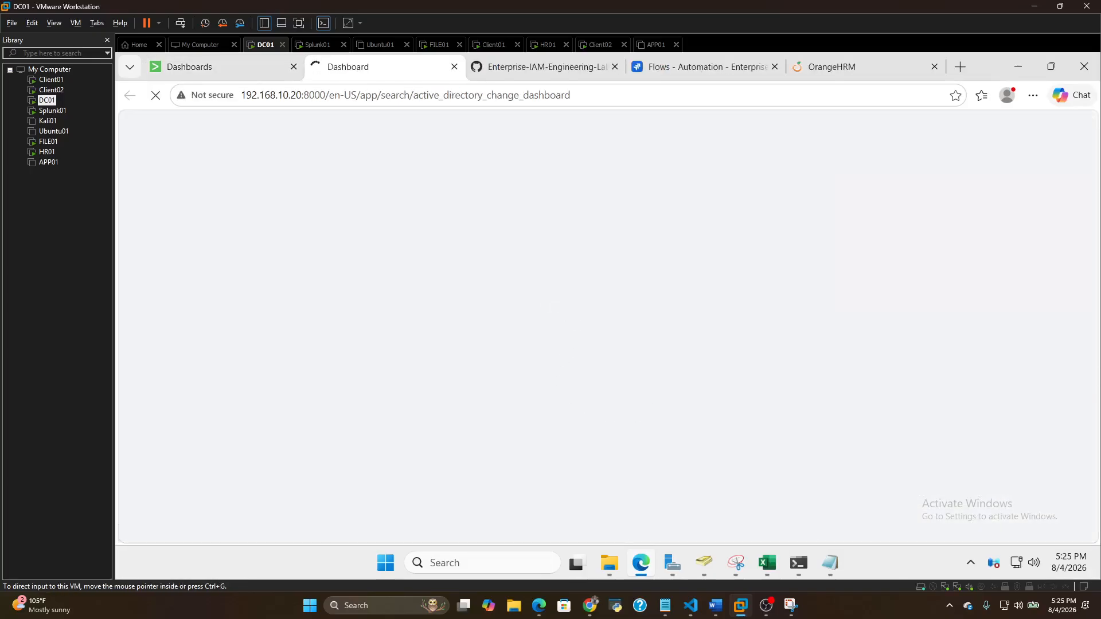
Review the dashboard's User Creation, User Deletion, Password Resets and Group Membership Changes views for the last 24 hours
{"action": "left_click", "coordinate": [691, 239]}
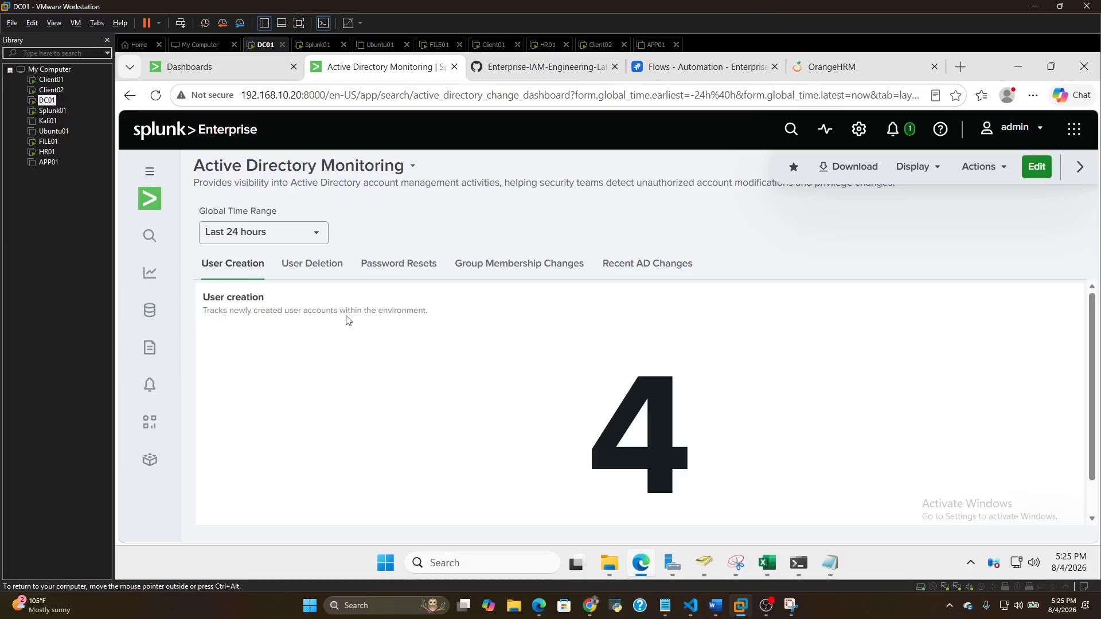
{"action": "left_click", "coordinate": [303, 266]}
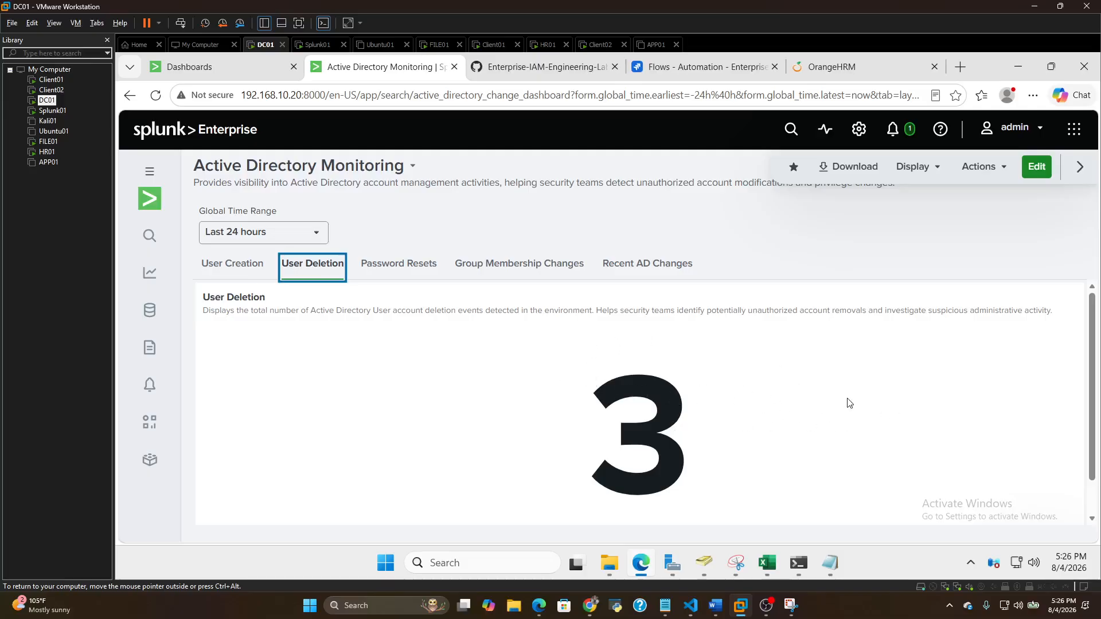
{"action": "left_click", "coordinate": [430, 269]}
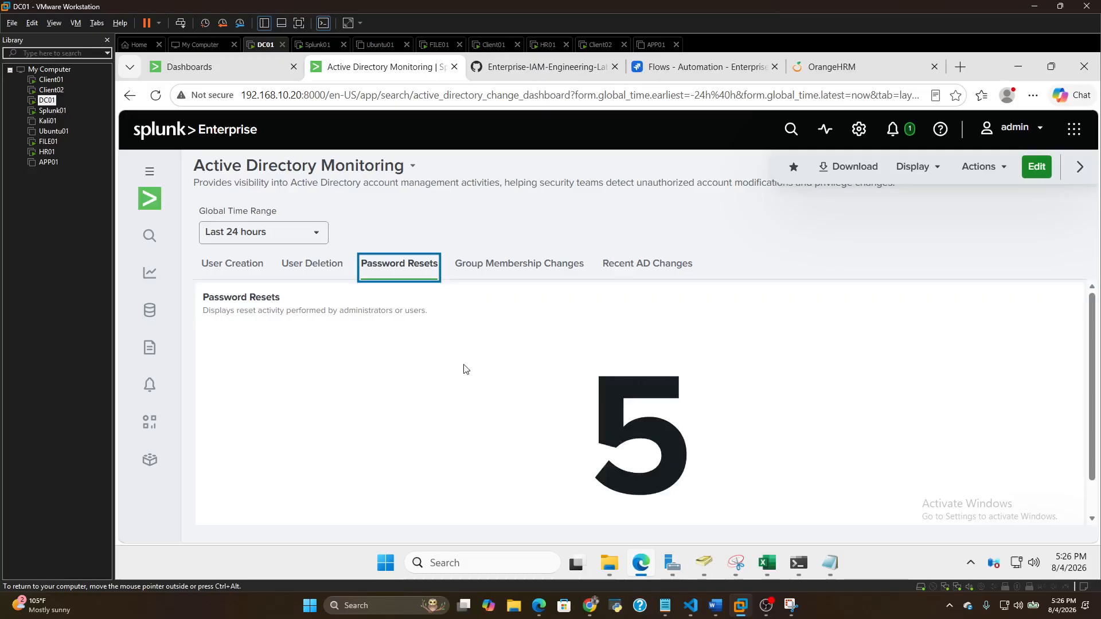
{"action": "left_click", "coordinate": [520, 265]}
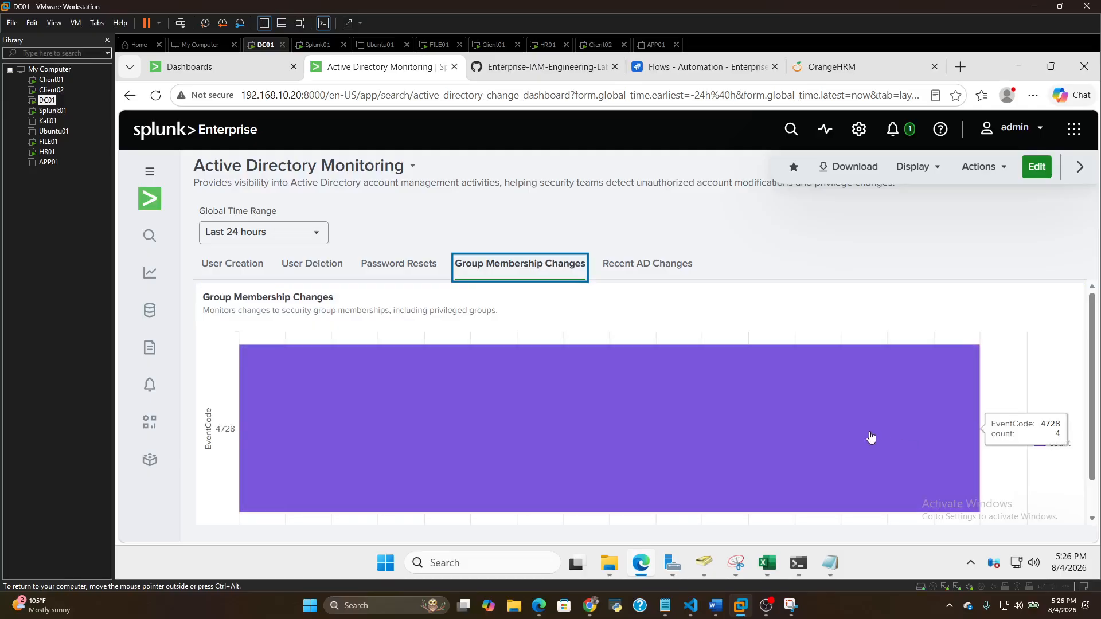
Examine the Recent AD Changes table's times, hosts, event codes and account names through to its last row
{"action": "left_click", "coordinate": [625, 270]}
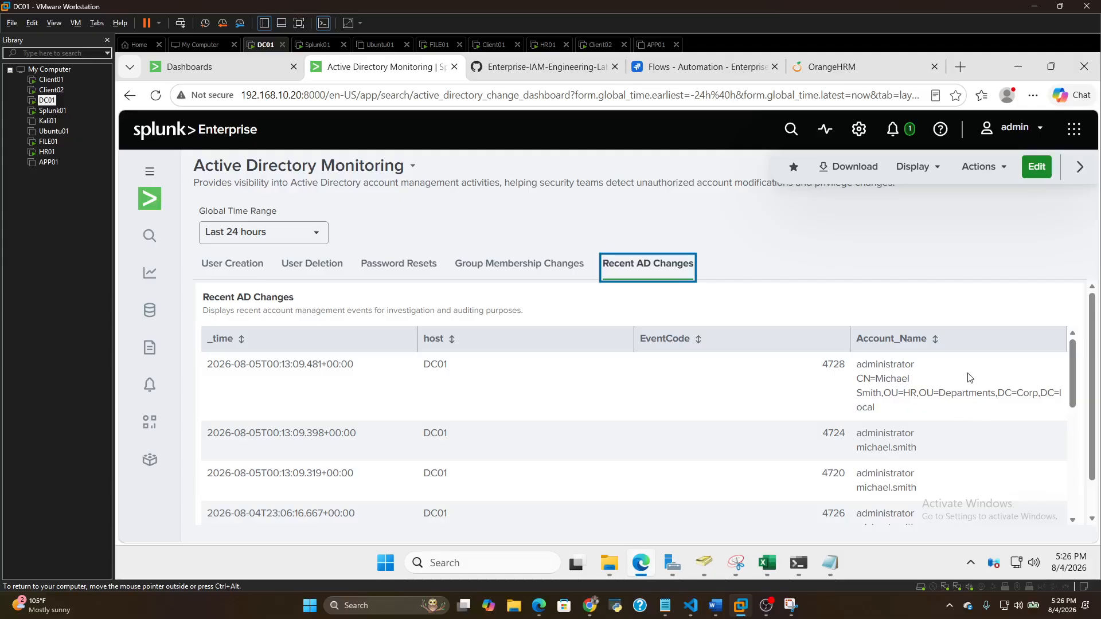
{"action": "scroll", "coordinate": [970, 385], "scroll_direction": "down", "scroll_amount": 1}
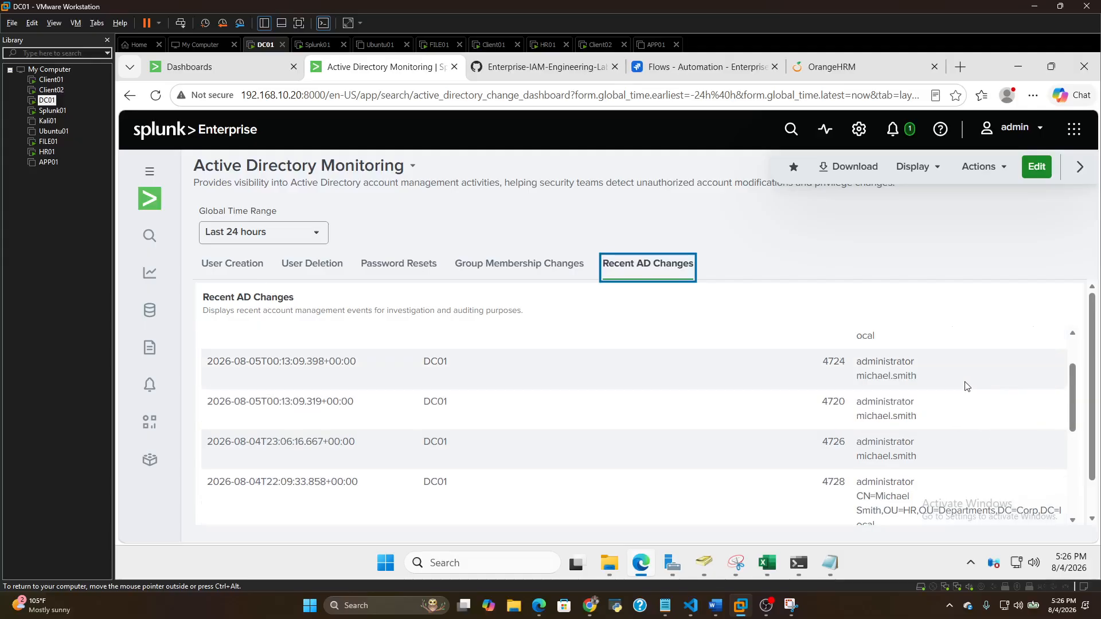
{"action": "scroll", "coordinate": [967, 390], "scroll_direction": "down", "scroll_amount": 4}
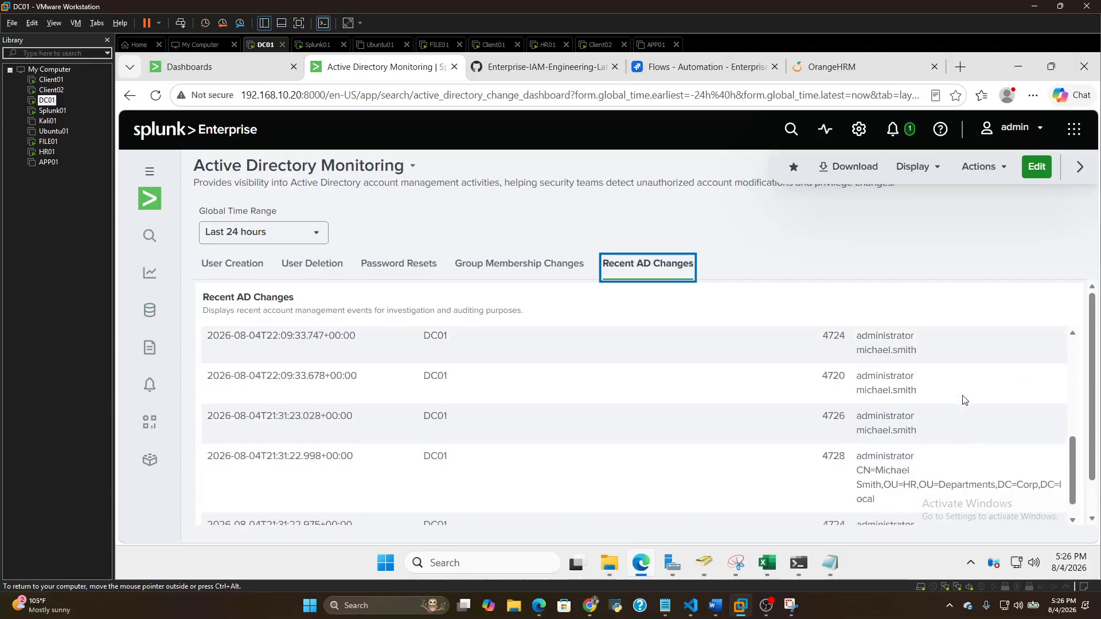
{"action": "scroll", "coordinate": [963, 400], "scroll_direction": "down", "scroll_amount": 2}
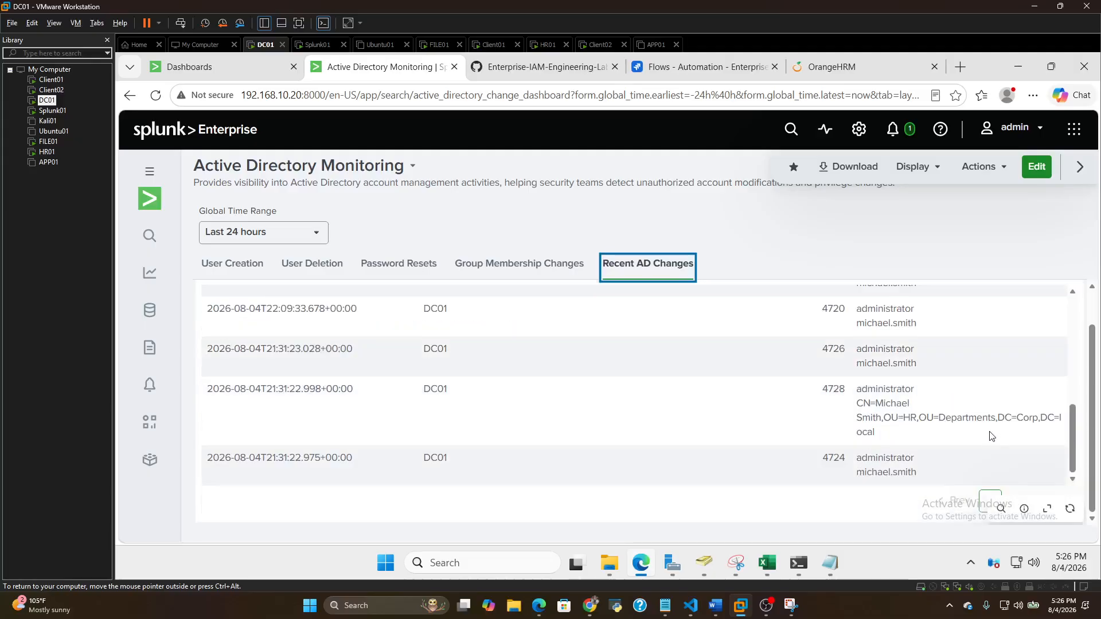
{"action": "scroll", "coordinate": [866, 435], "scroll_direction": "up", "scroll_amount": 8}
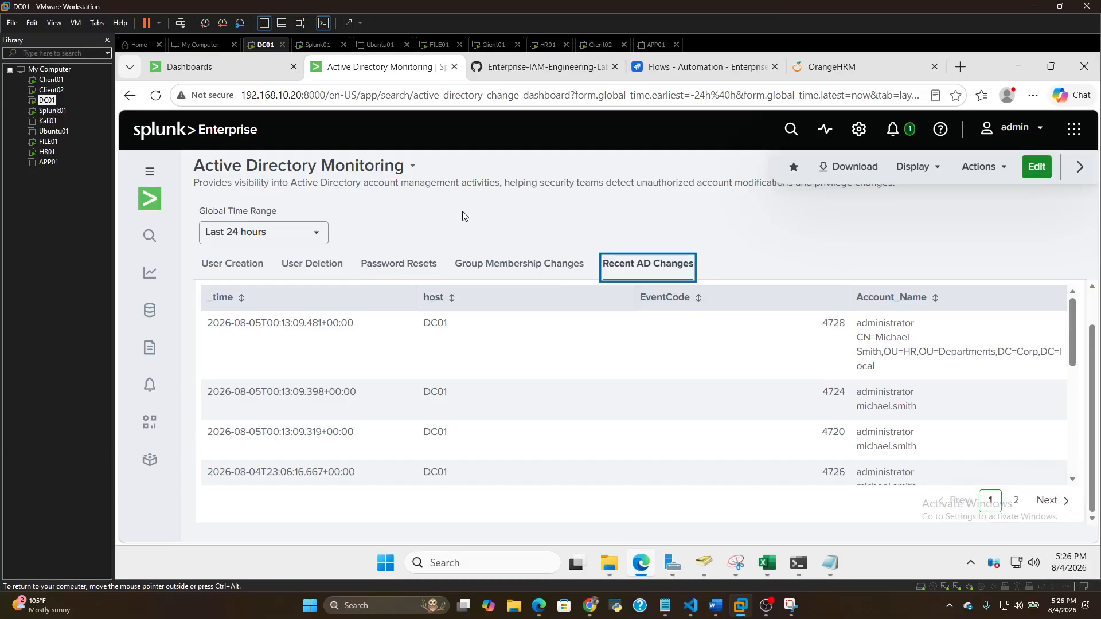
Open the Search page, dismiss the AI Assistant notice, and run the query index=main EventCode=4720 over the last 24 hours
{"action": "left_click", "coordinate": [150, 236]}
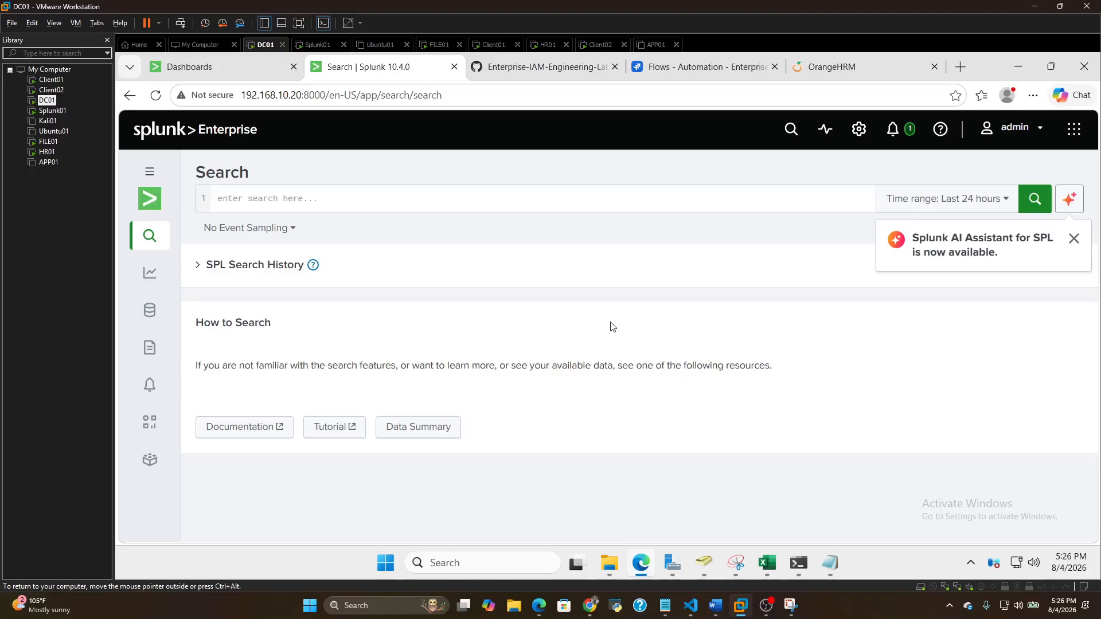
{"action": "left_click", "coordinate": [1075, 238]}
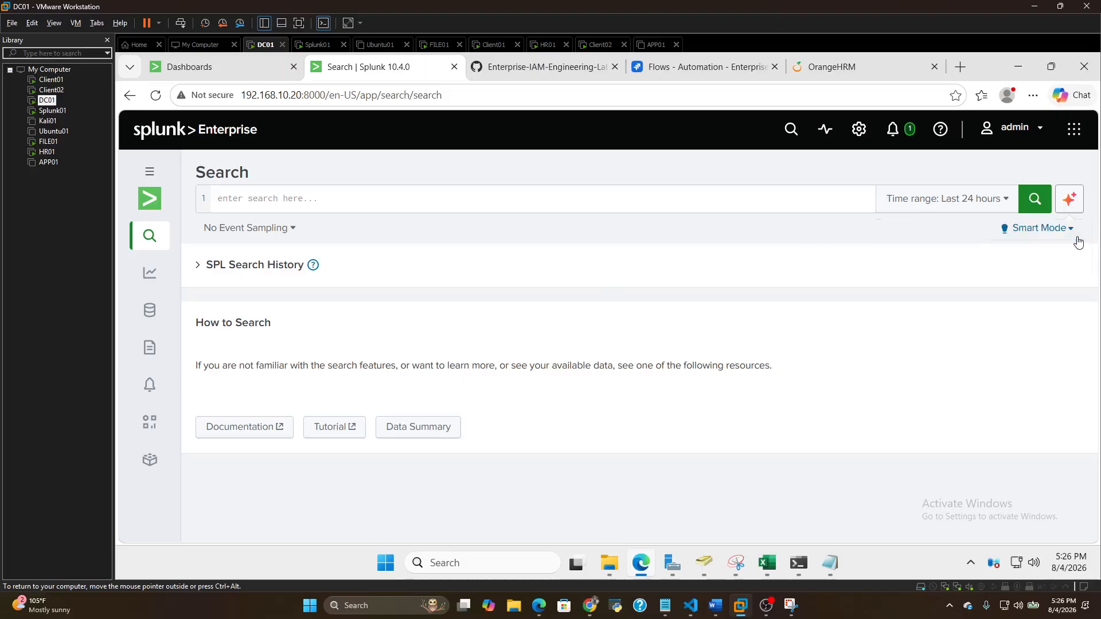
{"action": "left_click", "coordinate": [409, 205]}
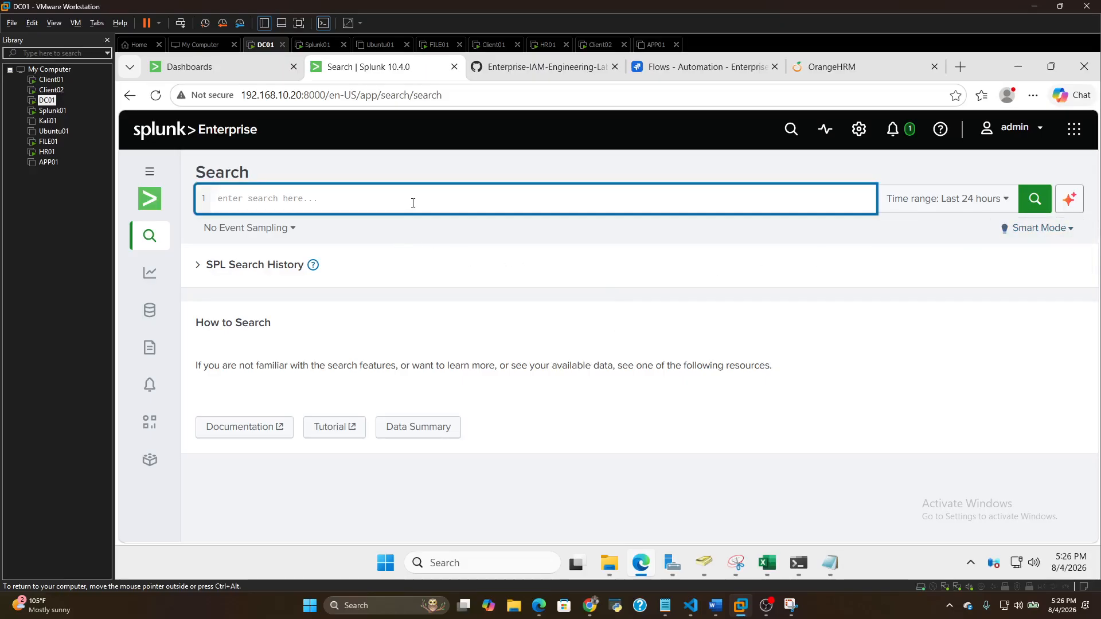
{"action": "type", "text": "i"}
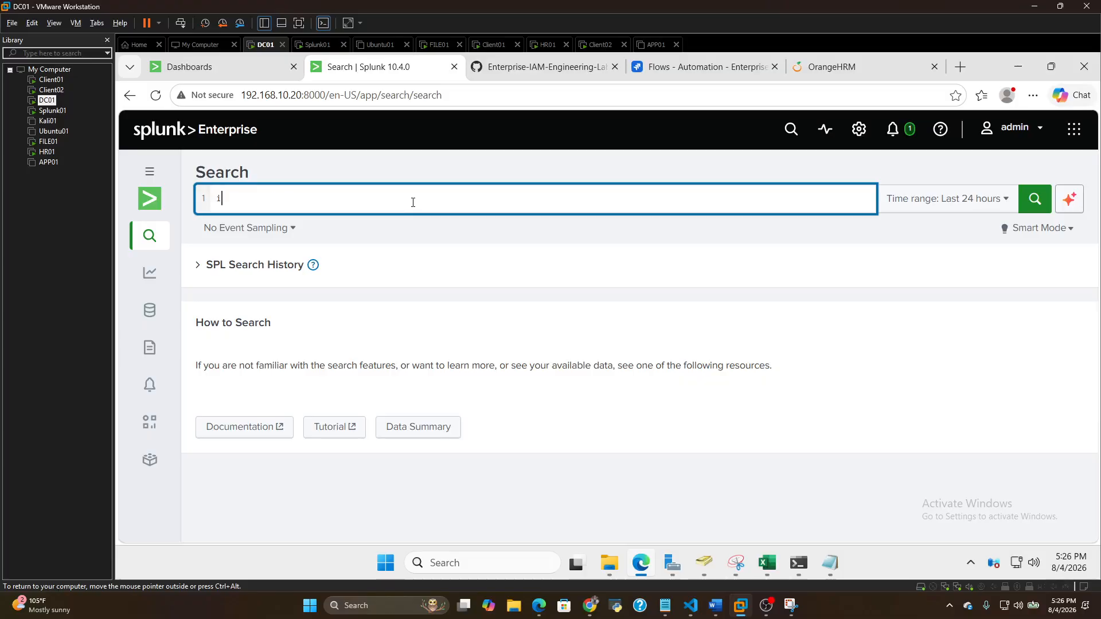
{"action": "type", "text": "ndex"}
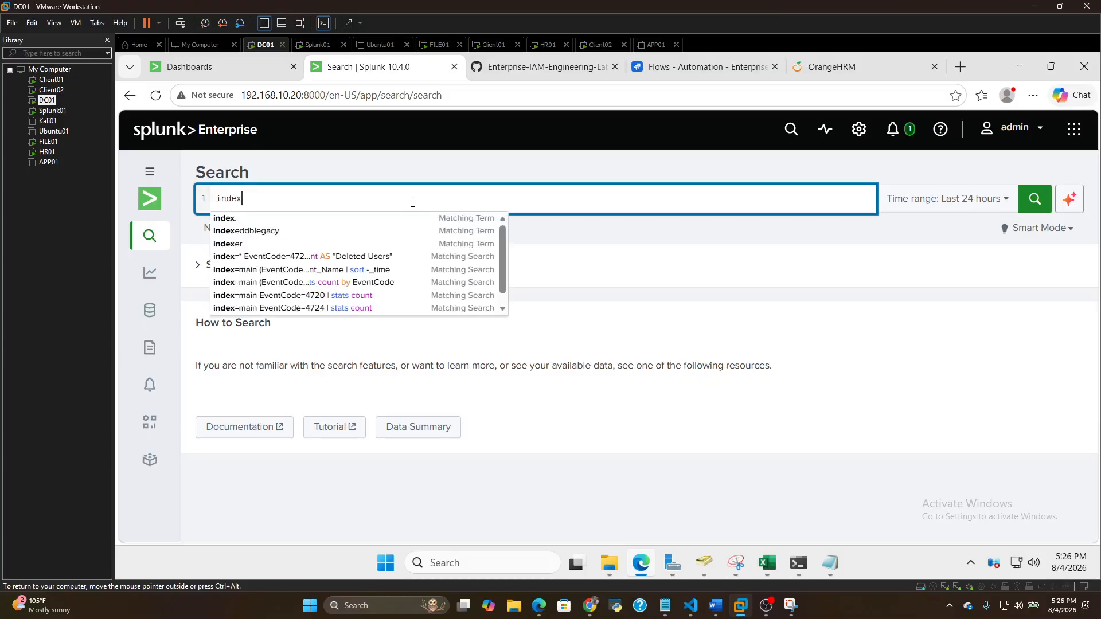
{"action": "type", "text": "="}
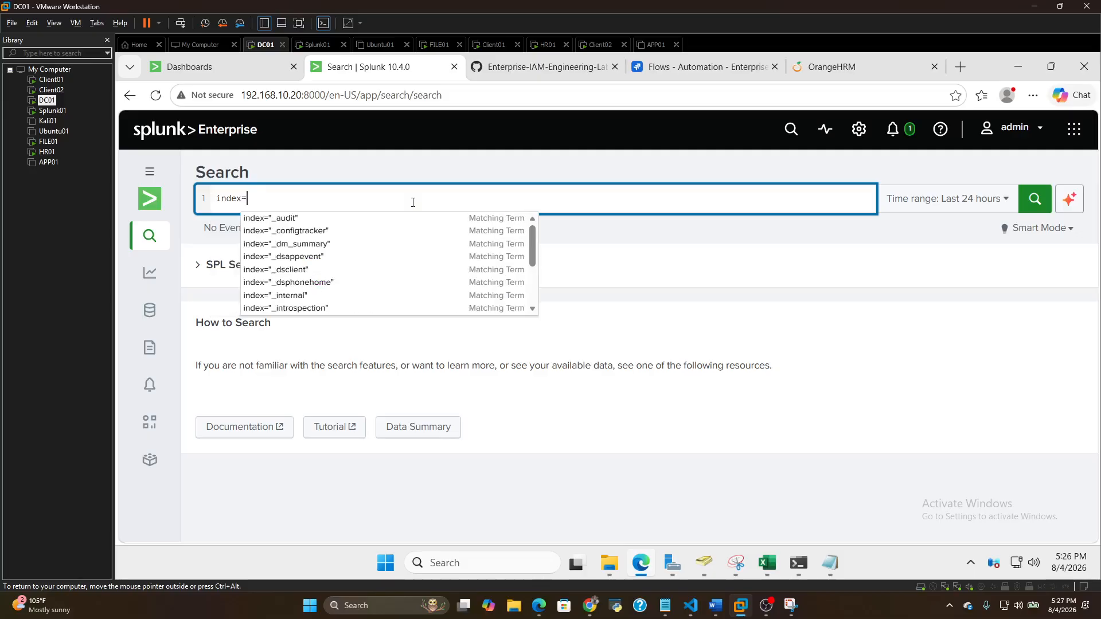
{"action": "type", "text": "main"}
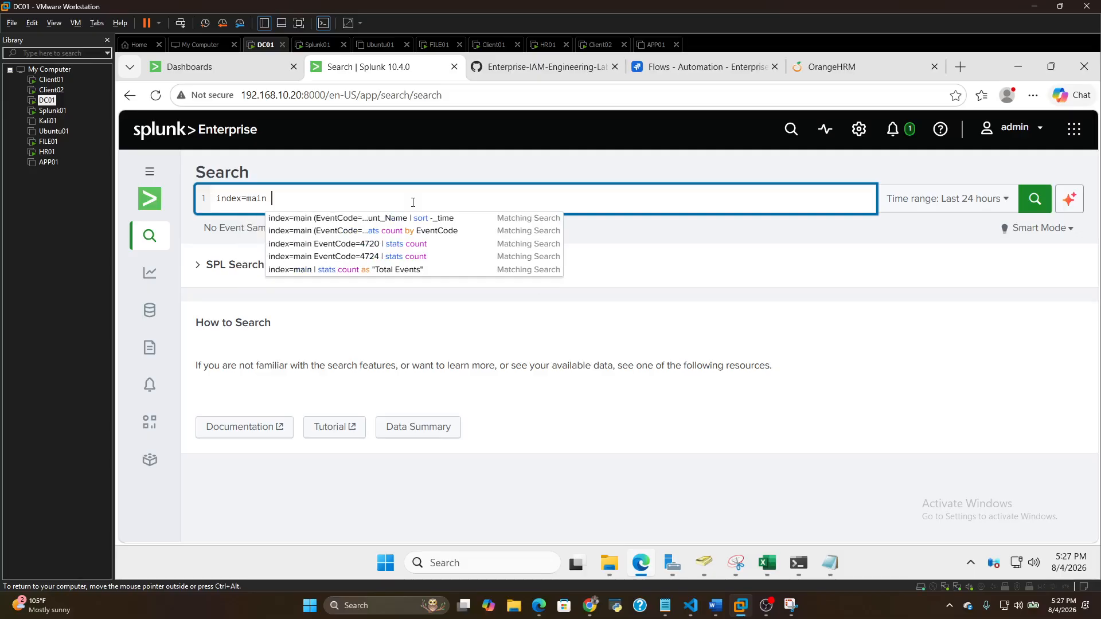
{"action": "type", "text": " Event"}
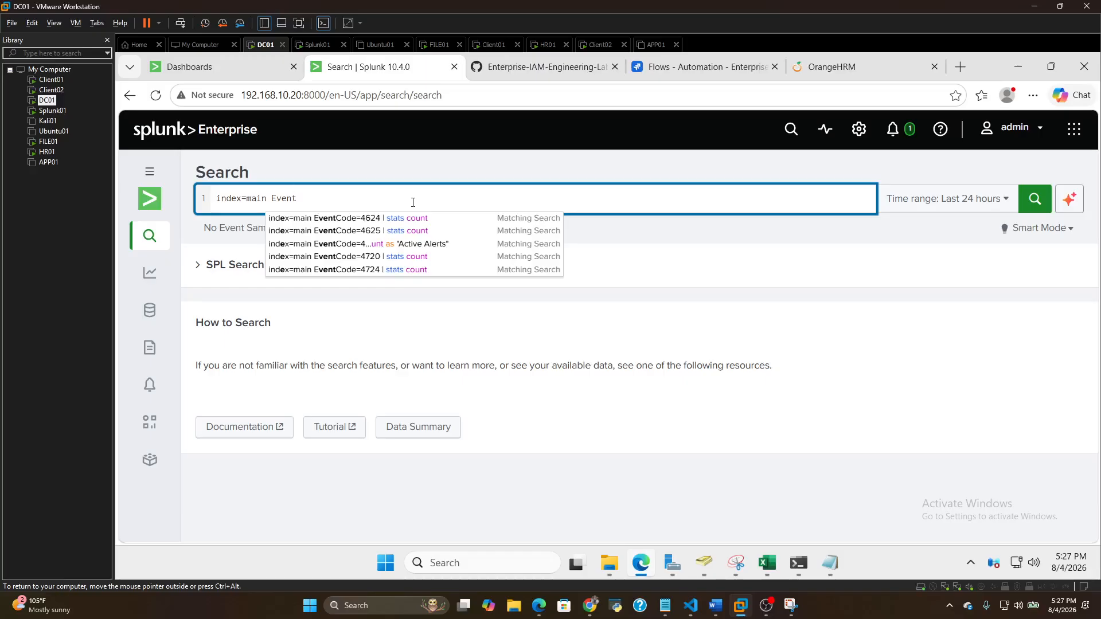
{"action": "type", "text": "Code"}
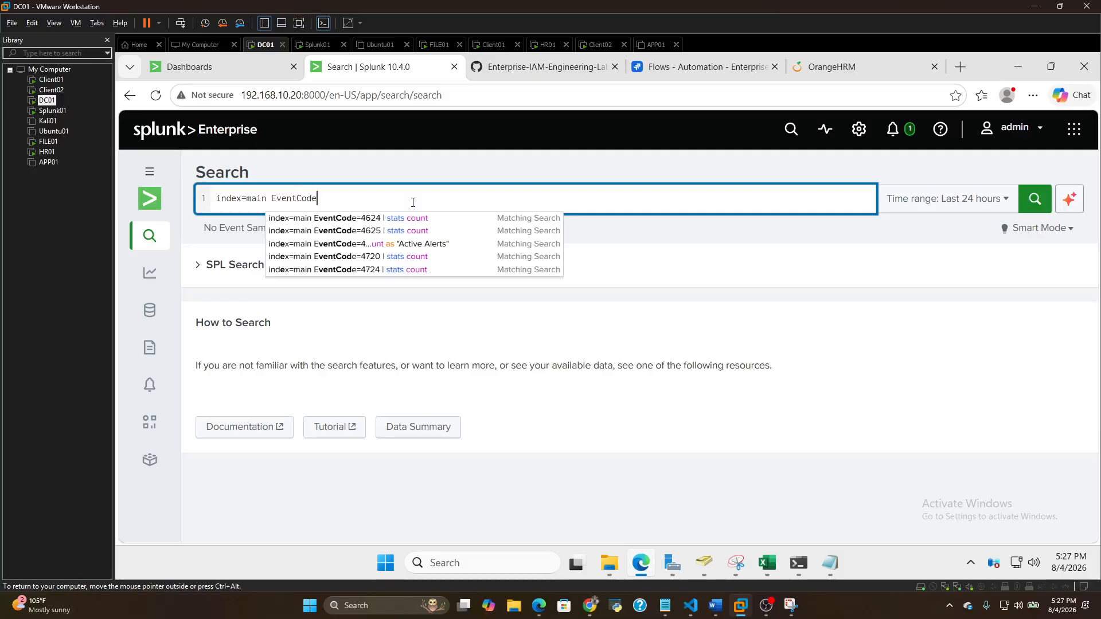
{"action": "key", "text": "BackSpace"}
{"action": "type", "text": "=4720"}
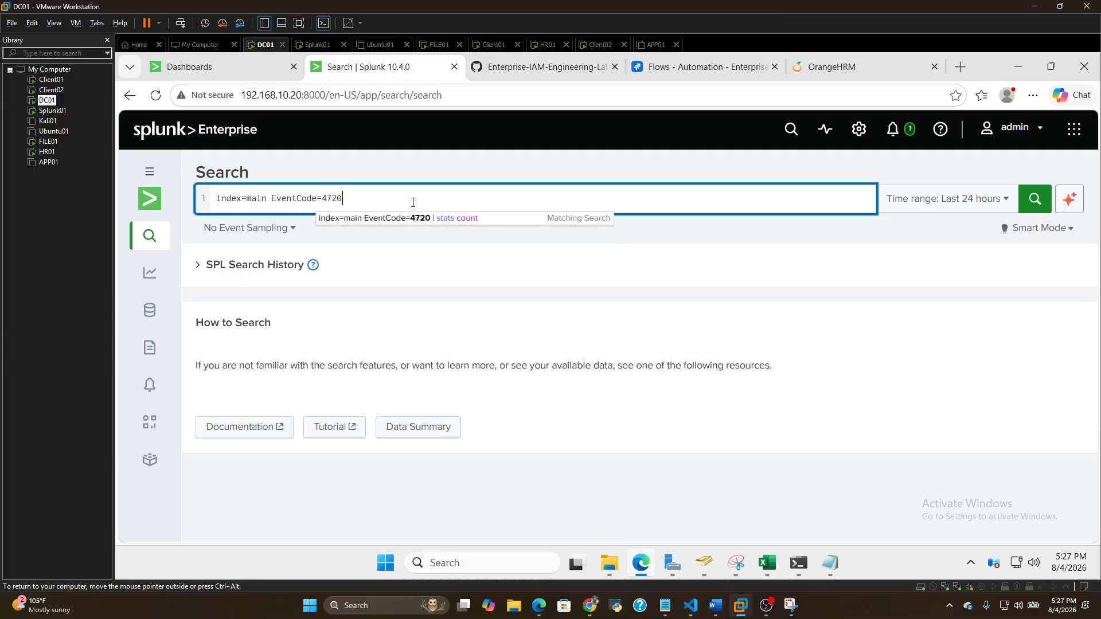
{"action": "key", "text": "Return"}
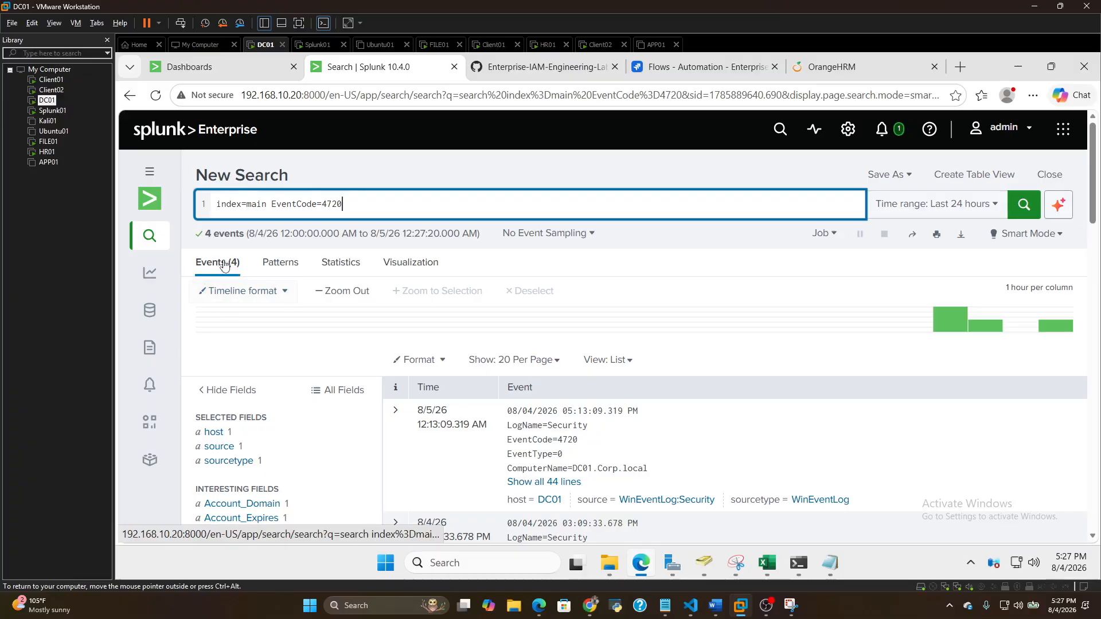
Expand the newest EventCode 4720 event to all its lines and read its subject, new account and attribute details
{"action": "scroll", "coordinate": [349, 427], "scroll_direction": "down", "scroll_amount": 5}
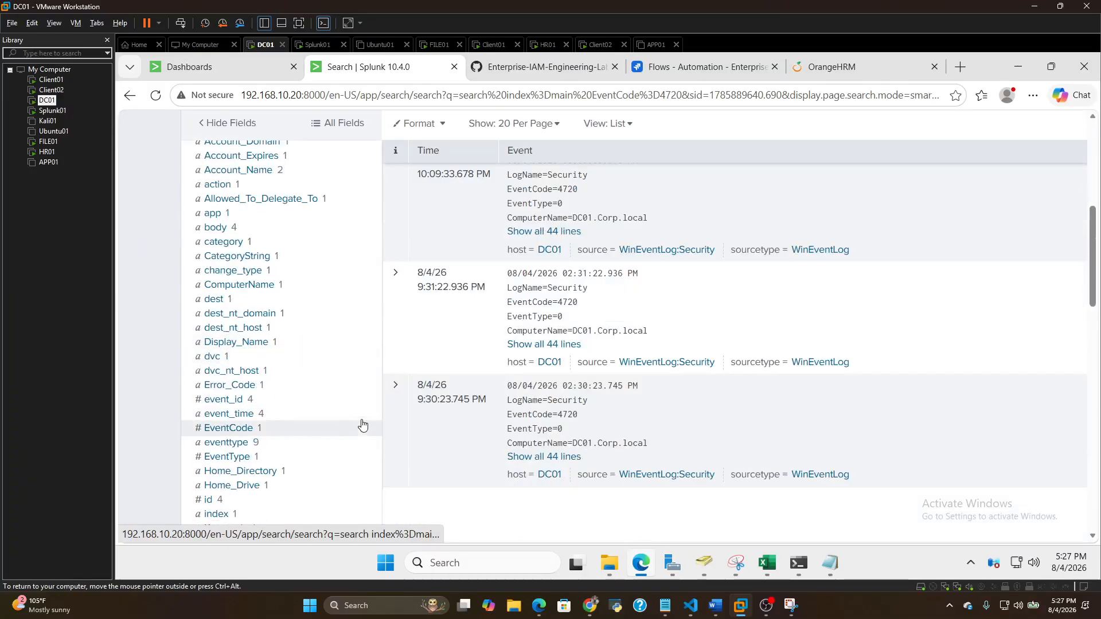
{"action": "scroll", "coordinate": [363, 422], "scroll_direction": "up", "scroll_amount": 2}
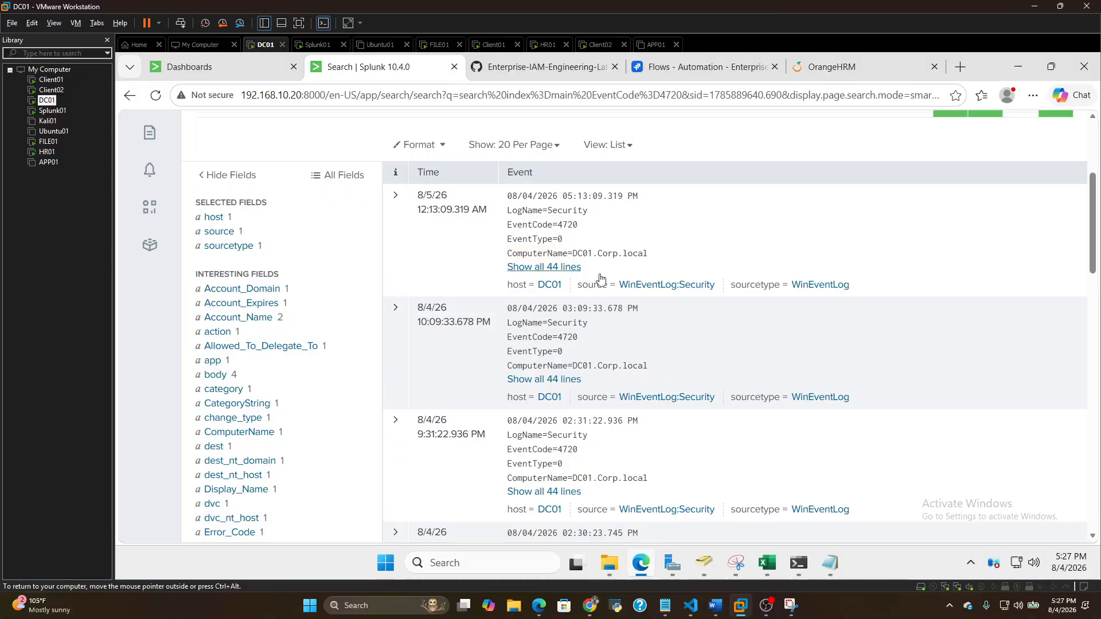
{"action": "left_click", "coordinate": [548, 267]}
{"action": "scroll", "coordinate": [597, 318], "scroll_direction": "down", "scroll_amount": 1}
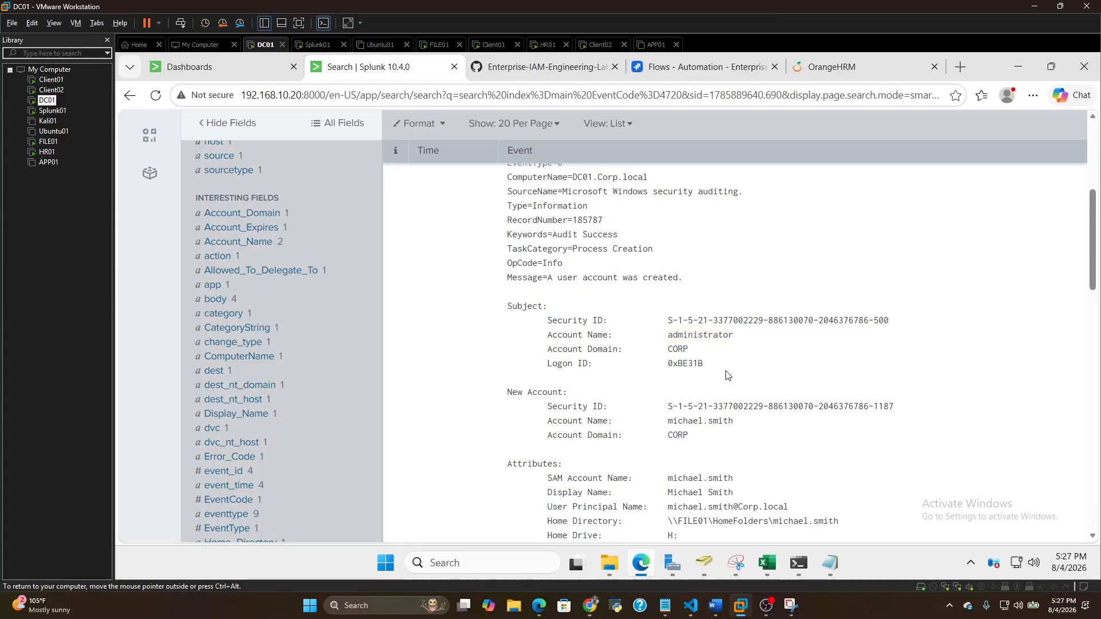
{"action": "scroll", "coordinate": [716, 370], "scroll_direction": "down", "scroll_amount": 3}
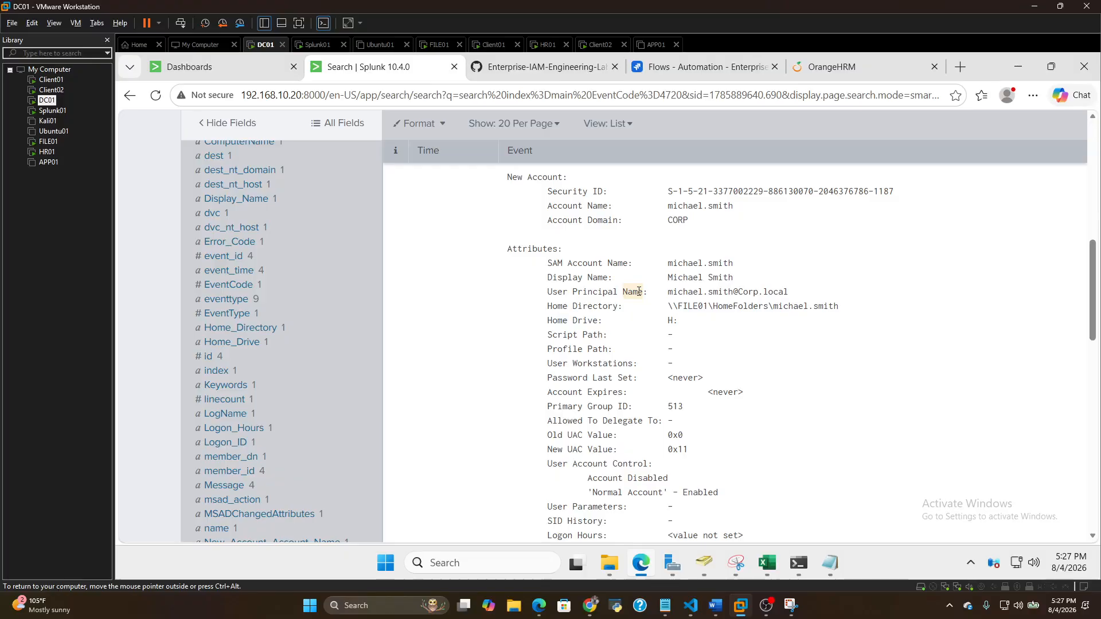
{"action": "scroll", "coordinate": [637, 291], "scroll_direction": "up", "scroll_amount": 1}
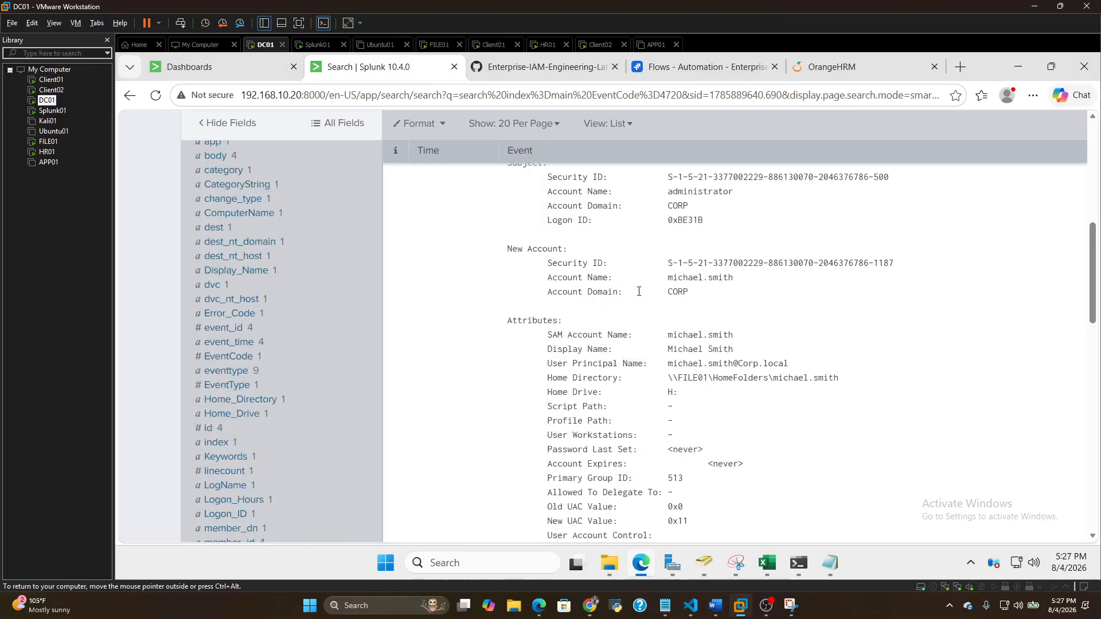
{"action": "scroll", "coordinate": [638, 291], "scroll_direction": "up", "scroll_amount": 5}
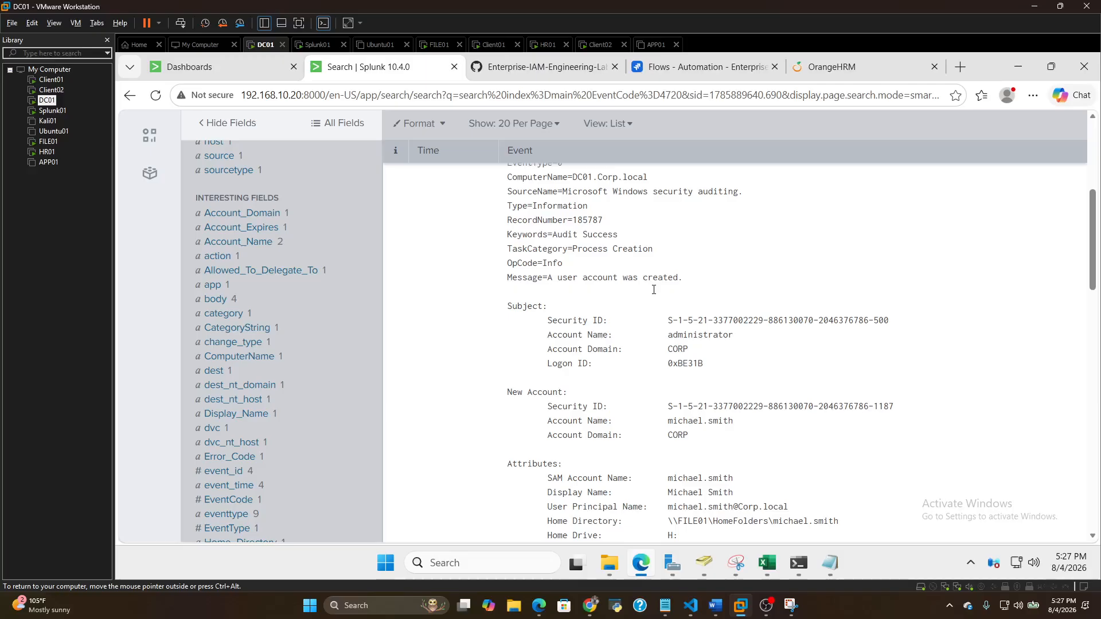
{"action": "scroll", "coordinate": [652, 289], "scroll_direction": "down", "scroll_amount": 2}
{"action": "scroll", "coordinate": [653, 293], "scroll_direction": "down", "scroll_amount": 1}
{"action": "scroll", "coordinate": [786, 500], "scroll_direction": "down", "scroll_amount": 2}
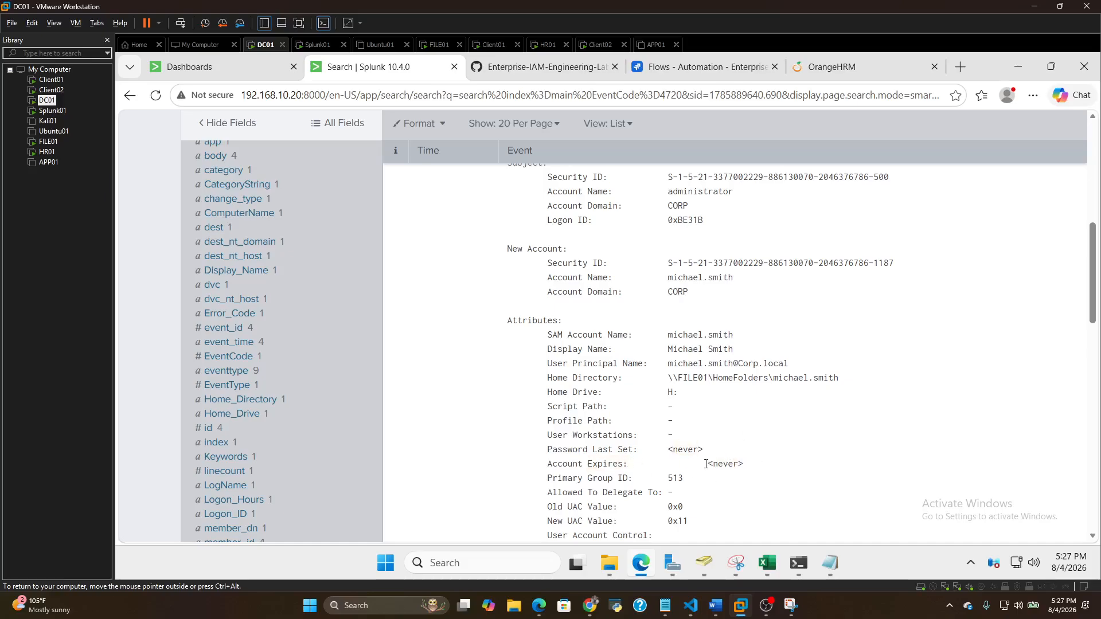
{"action": "scroll", "coordinate": [710, 461], "scroll_direction": "down", "scroll_amount": 2}
{"action": "scroll", "coordinate": [732, 431], "scroll_direction": "down", "scroll_amount": 1}
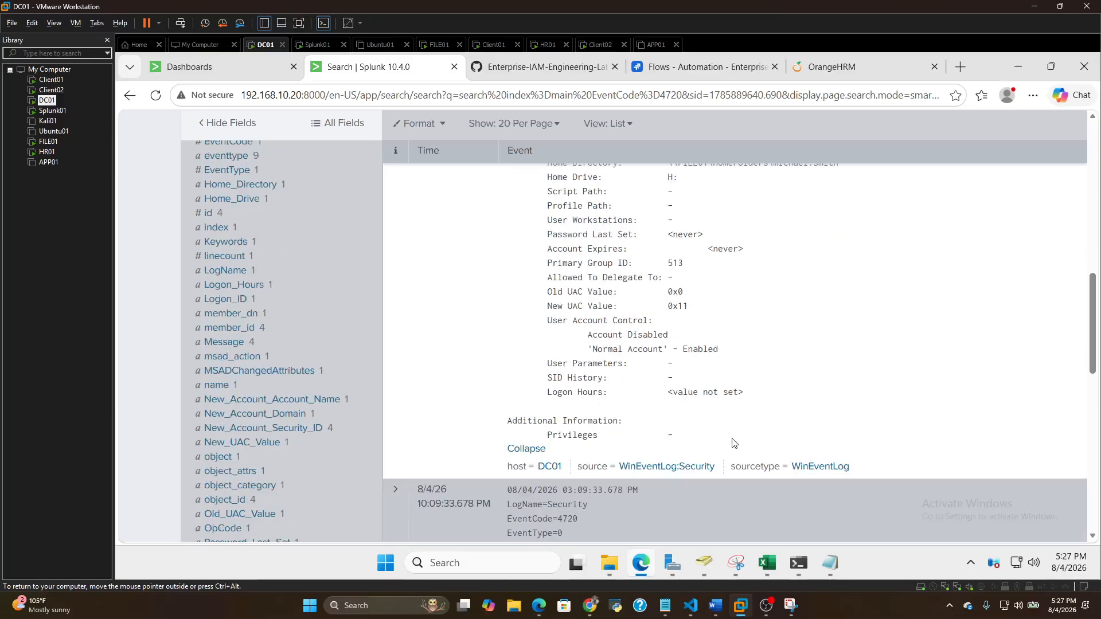
Re-examine the expanded event's administrator subject, new account, home directory and user account control values, and return to its beginning
{"action": "scroll", "coordinate": [734, 435], "scroll_direction": "up", "scroll_amount": 5}
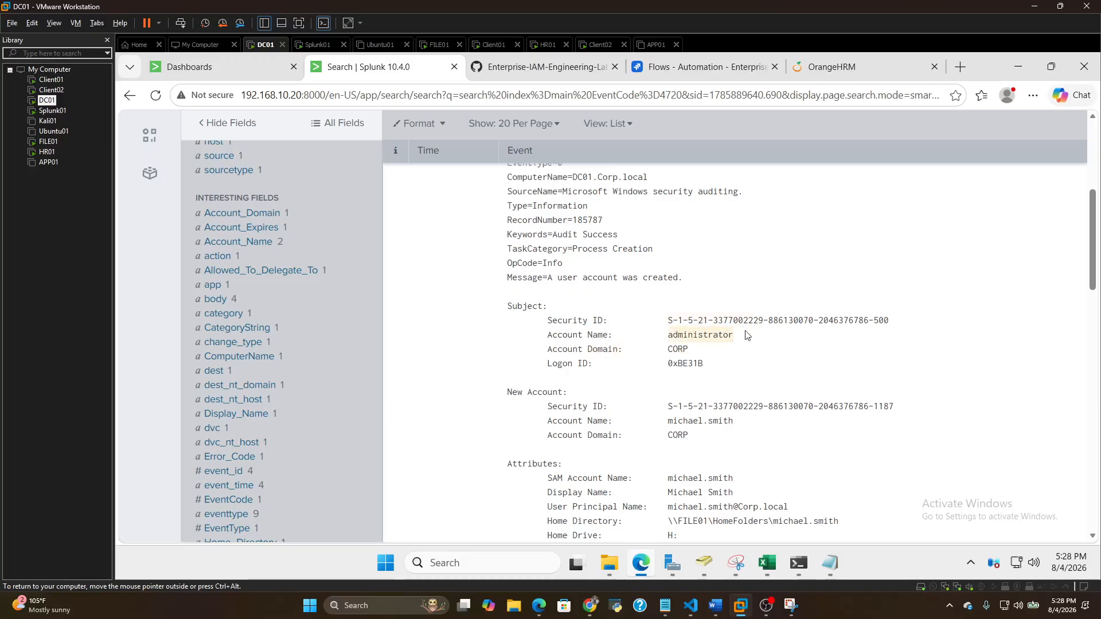
{"action": "scroll", "coordinate": [682, 324], "scroll_direction": "up", "scroll_amount": 4}
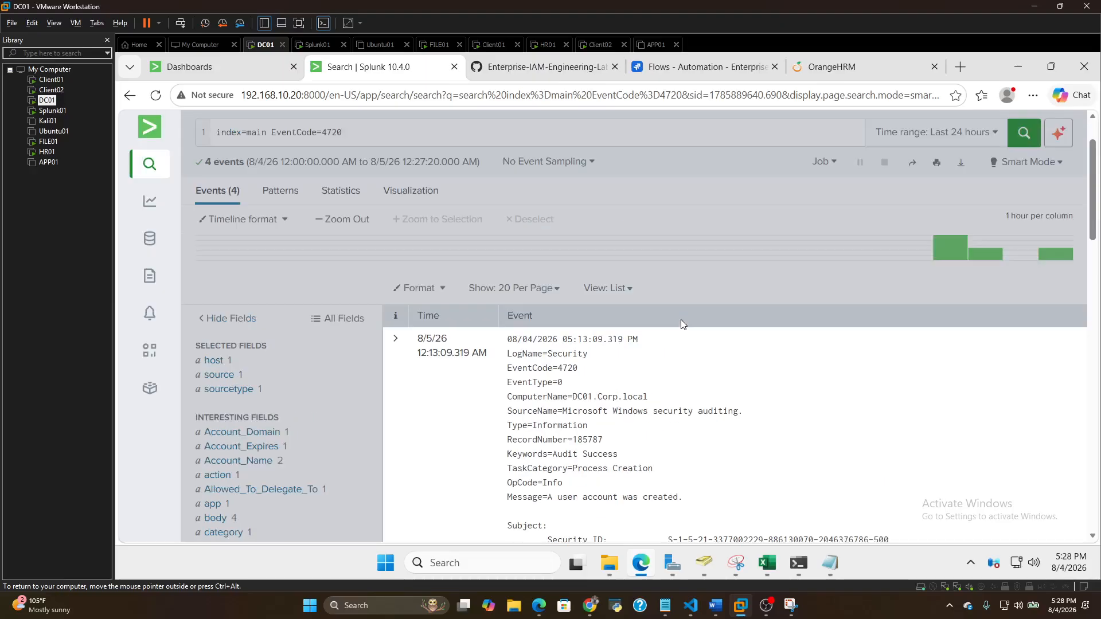
{"action": "scroll", "coordinate": [704, 305], "scroll_direction": "up", "scroll_amount": 2}
{"action": "scroll", "coordinate": [763, 364], "scroll_direction": "down", "scroll_amount": 5}
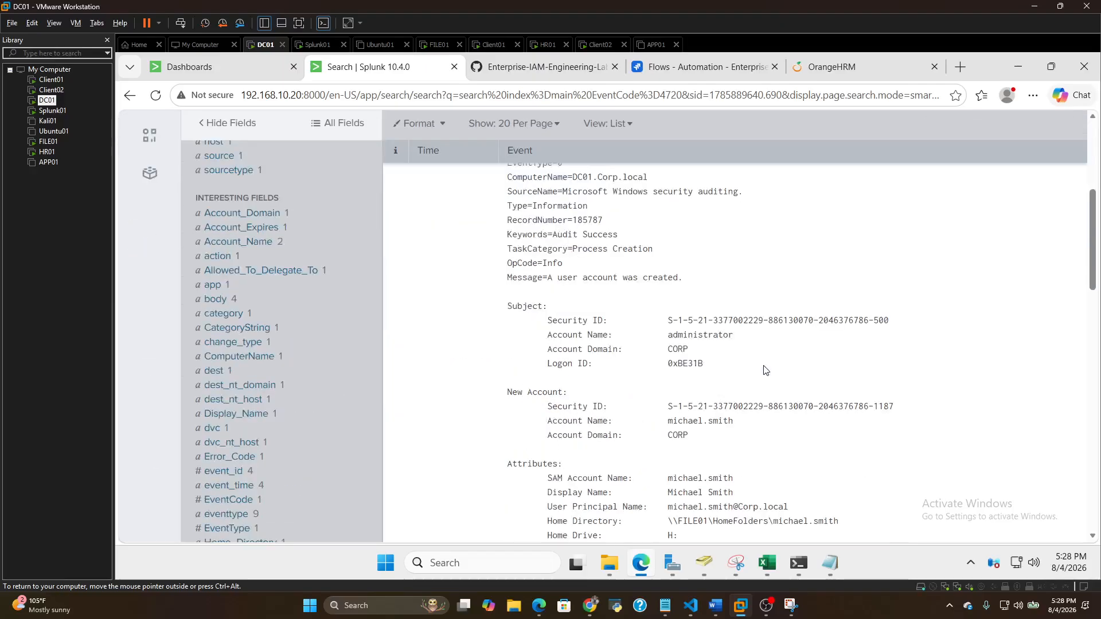
{"action": "scroll", "coordinate": [764, 370], "scroll_direction": "down", "scroll_amount": 1}
{"action": "scroll", "coordinate": [688, 333], "scroll_direction": "down", "scroll_amount": 4}
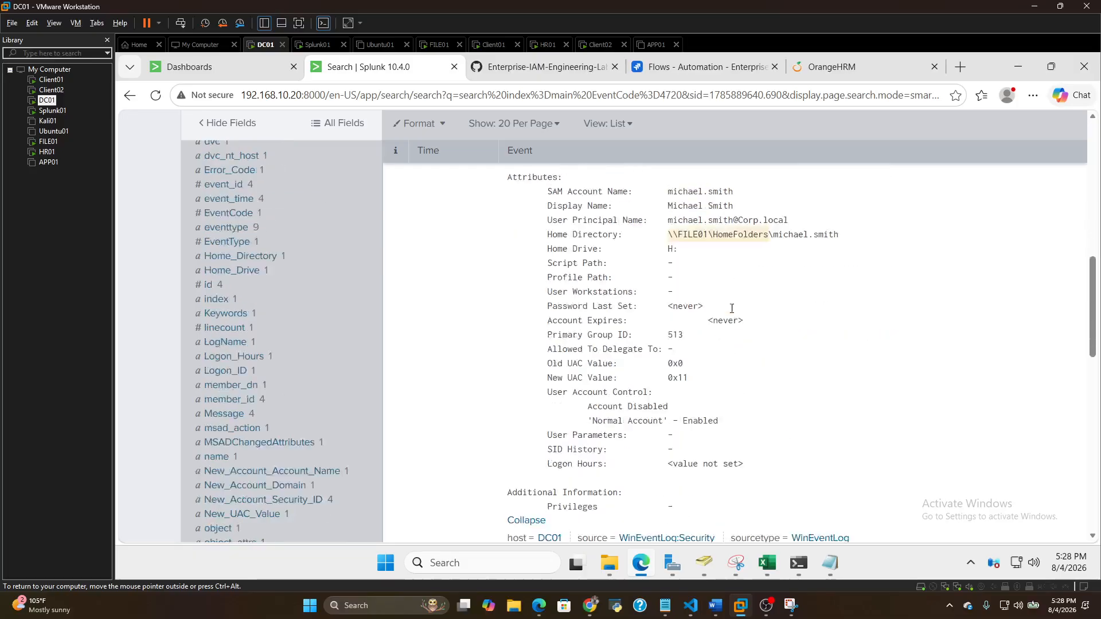
{"action": "scroll", "coordinate": [732, 308], "scroll_direction": "down", "scroll_amount": 2}
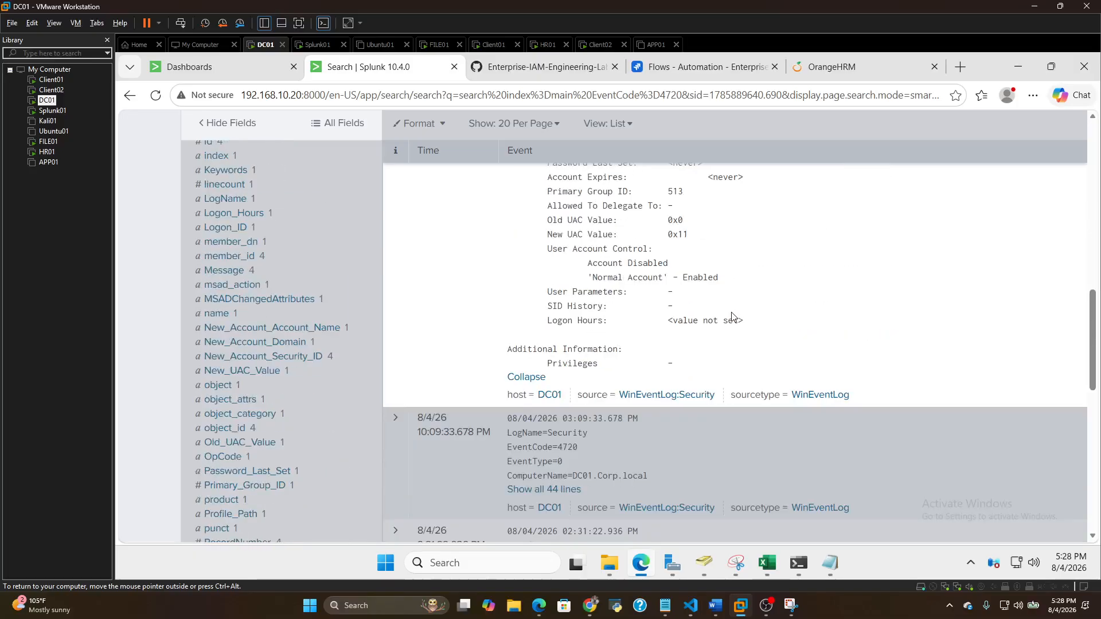
{"action": "scroll", "coordinate": [732, 315], "scroll_direction": "up", "scroll_amount": 6}
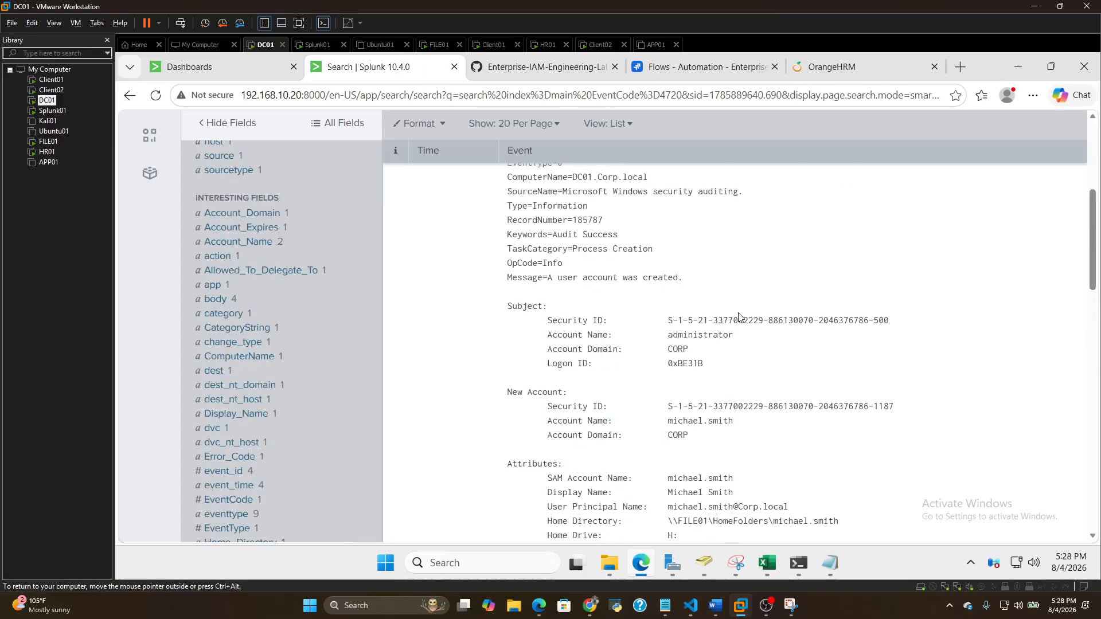
{"action": "scroll", "coordinate": [635, 295], "scroll_direction": "up", "scroll_amount": 2}
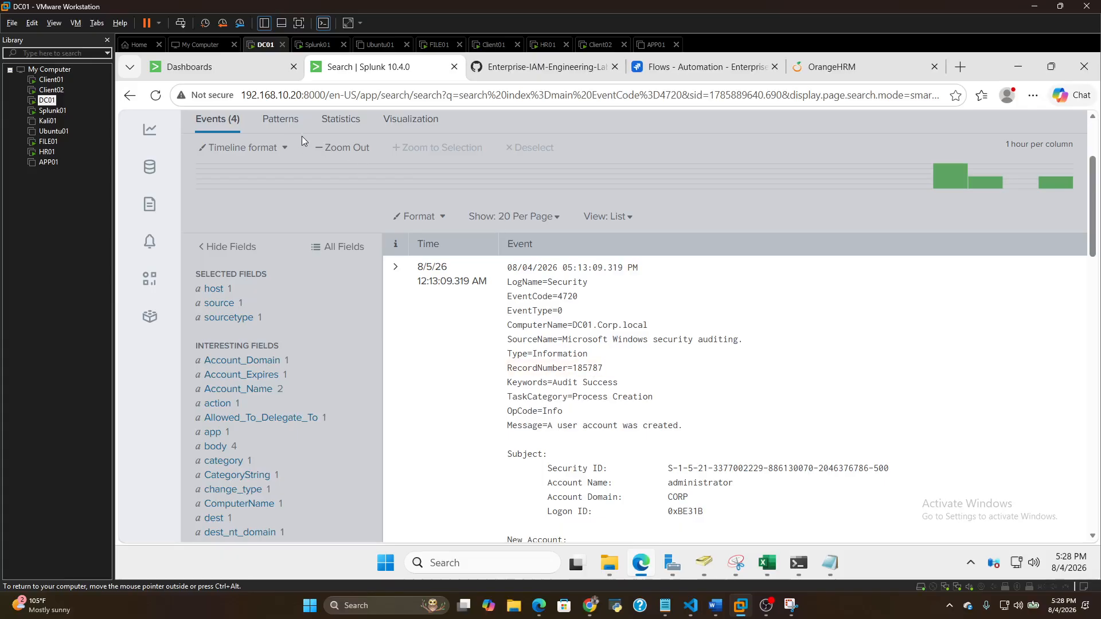
Leave the EventCode 4720 results and open the File & Share Access Monitoring dashboard from the Dashboards list
{"action": "left_click", "coordinate": [130, 96]}
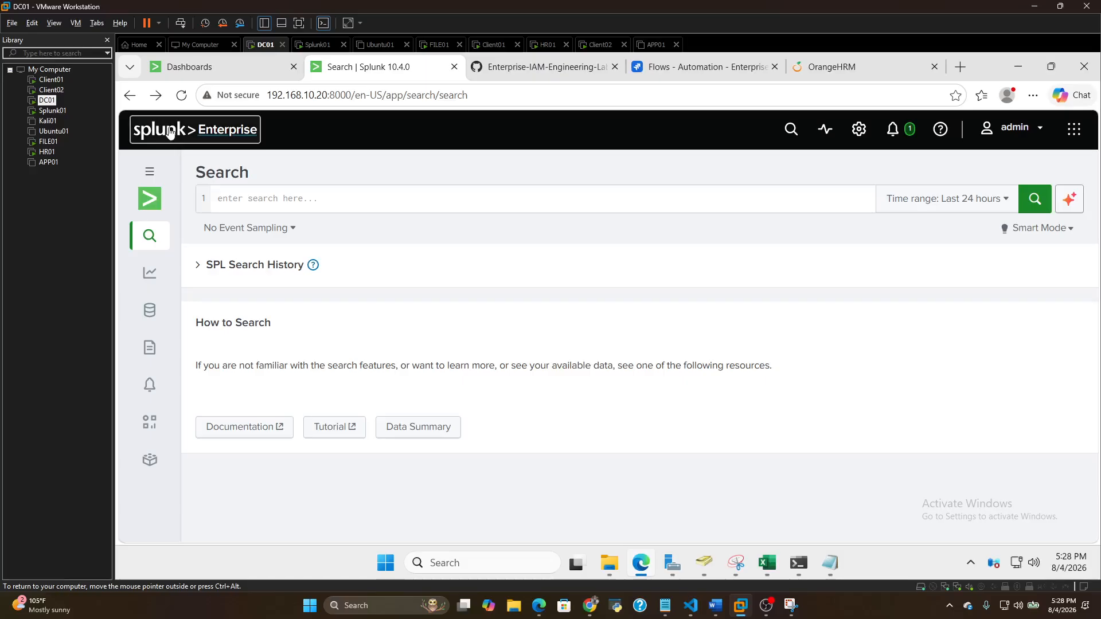
{"action": "left_click", "coordinate": [189, 66]}
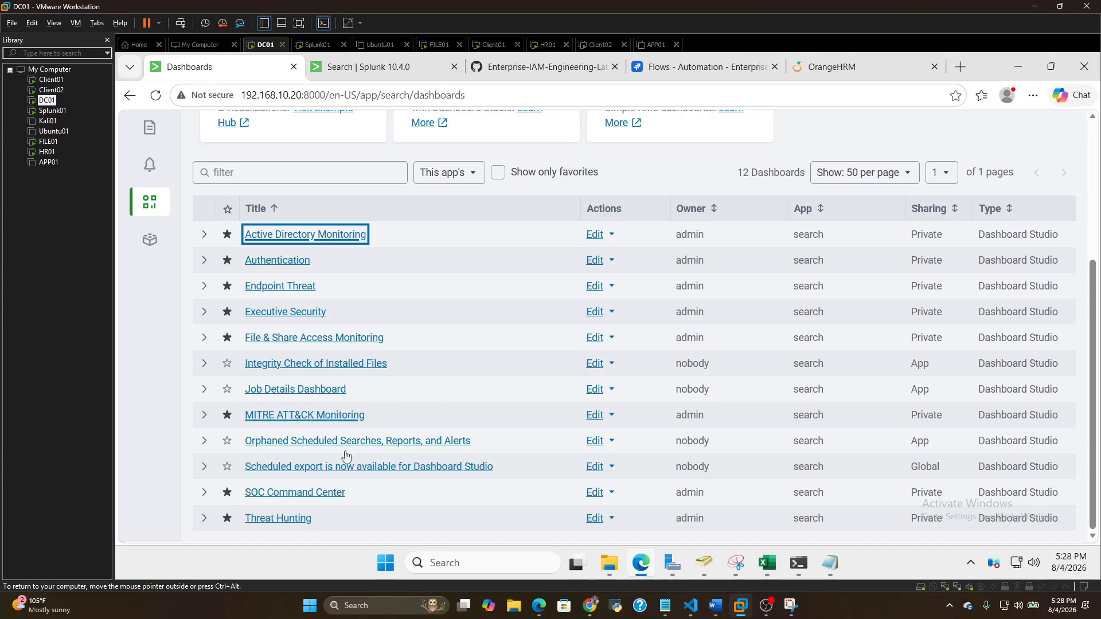
{"action": "left_click", "coordinate": [307, 338]}
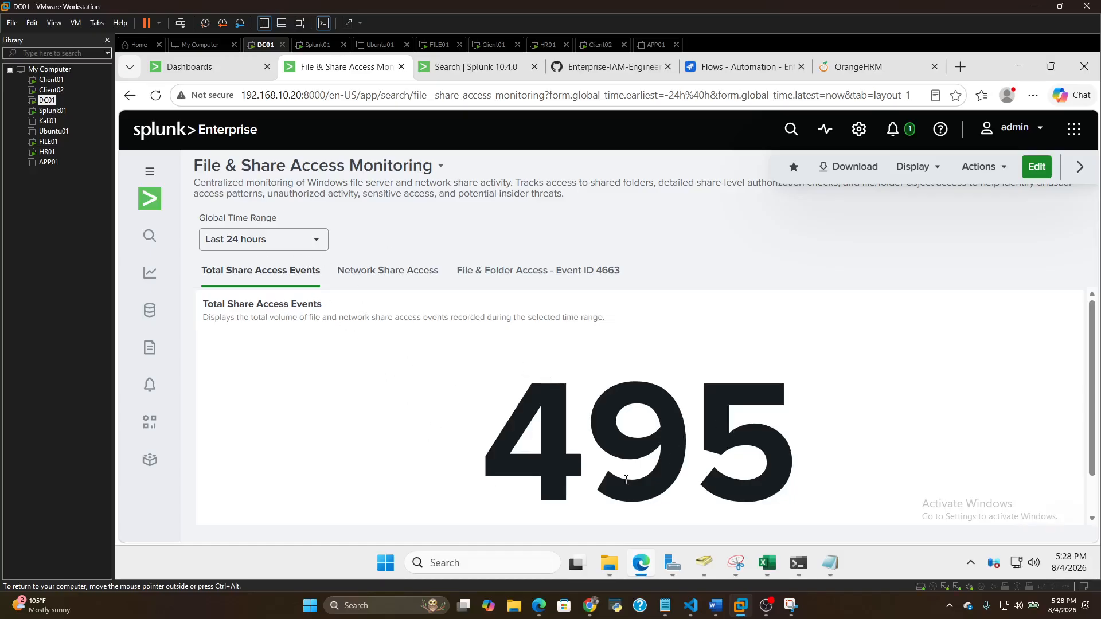
View the Network Share Access table and examine its times, servers, users, source IPs and share names
{"action": "left_click", "coordinate": [396, 274]}
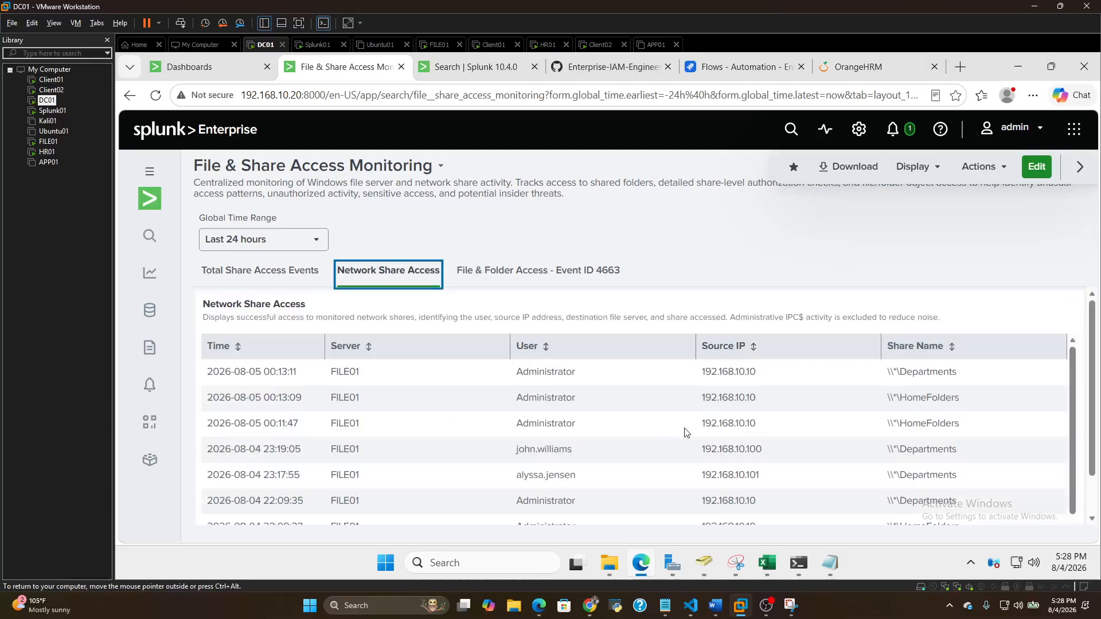
{"action": "scroll", "coordinate": [751, 400], "scroll_direction": "down", "scroll_amount": 2}
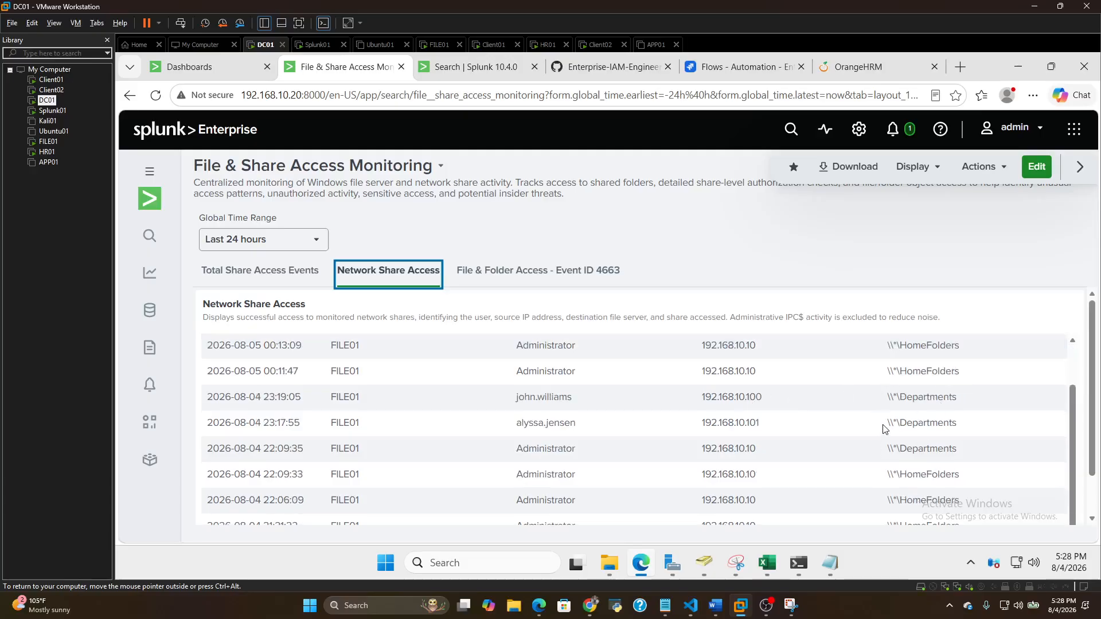
{"action": "scroll", "coordinate": [885, 430], "scroll_direction": "down", "scroll_amount": 1}
{"action": "scroll", "coordinate": [891, 427], "scroll_direction": "up", "scroll_amount": 3}
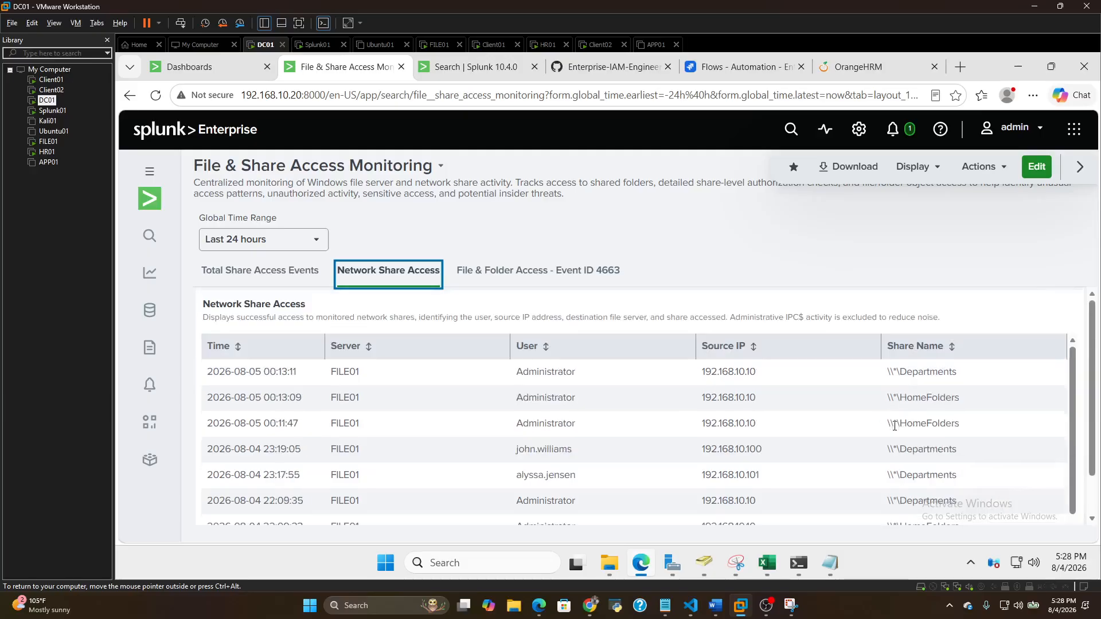
{"action": "scroll", "coordinate": [892, 388], "scroll_direction": "down", "scroll_amount": 1}
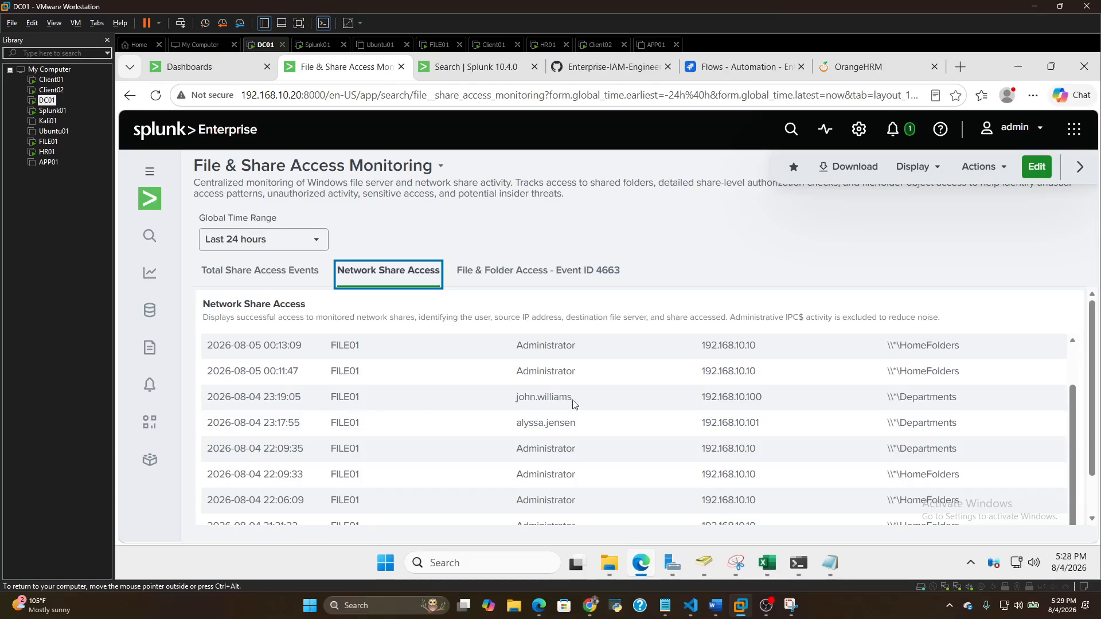
{"action": "scroll", "coordinate": [887, 414], "scroll_direction": "up", "scroll_amount": 1}
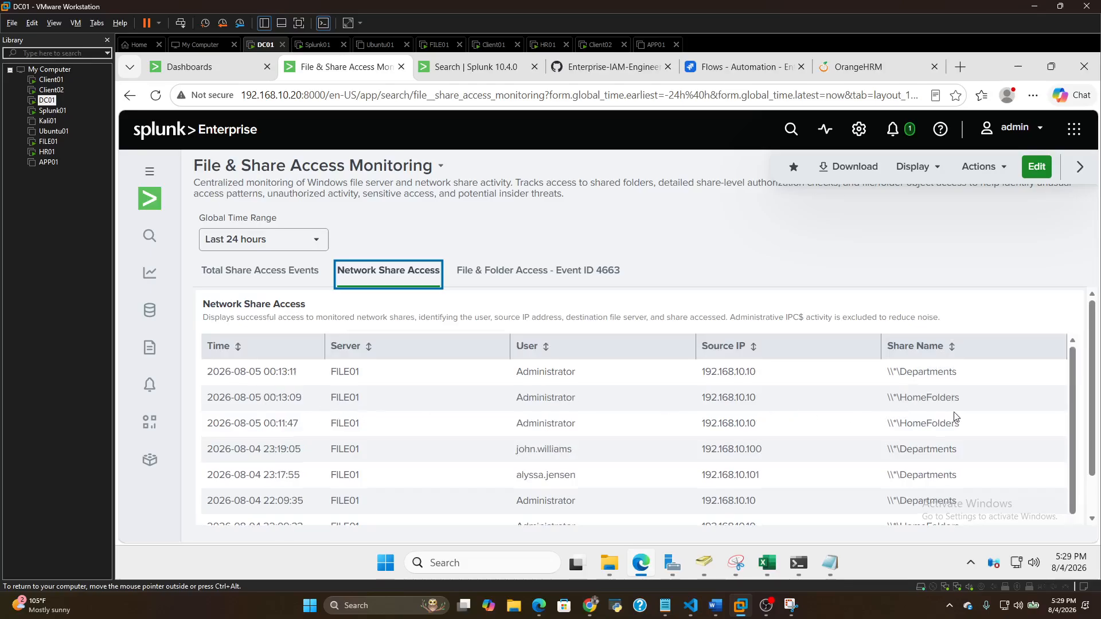
View the File & Folder Access - Event ID 4663 table and examine its users and accessed department folders through to the last row
{"action": "left_click", "coordinate": [516, 270]}
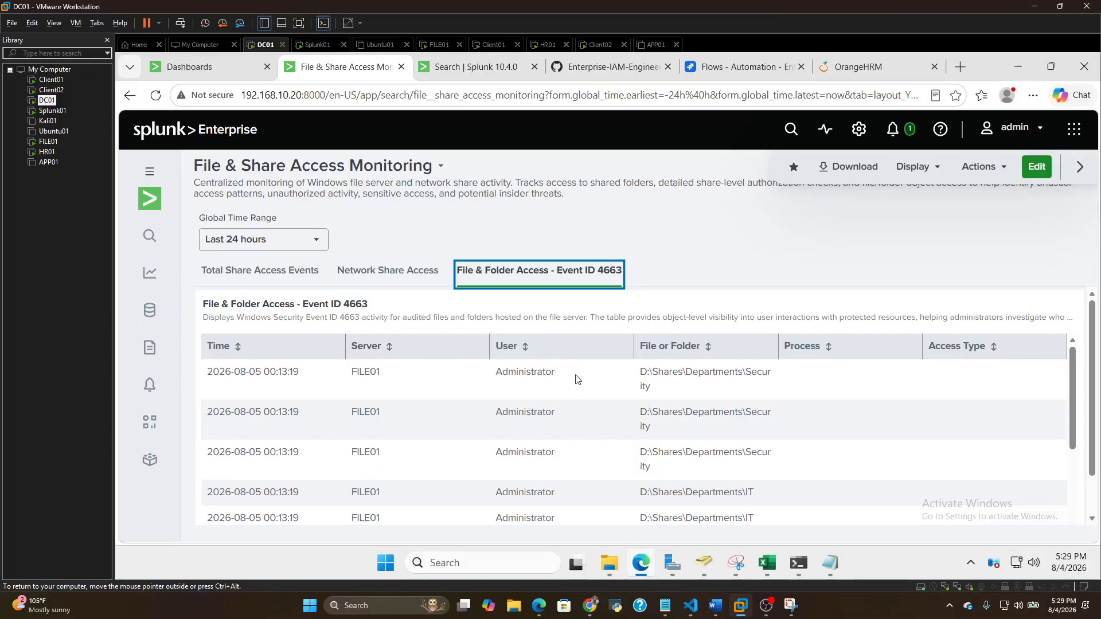
{"action": "left_click", "coordinate": [750, 372]}
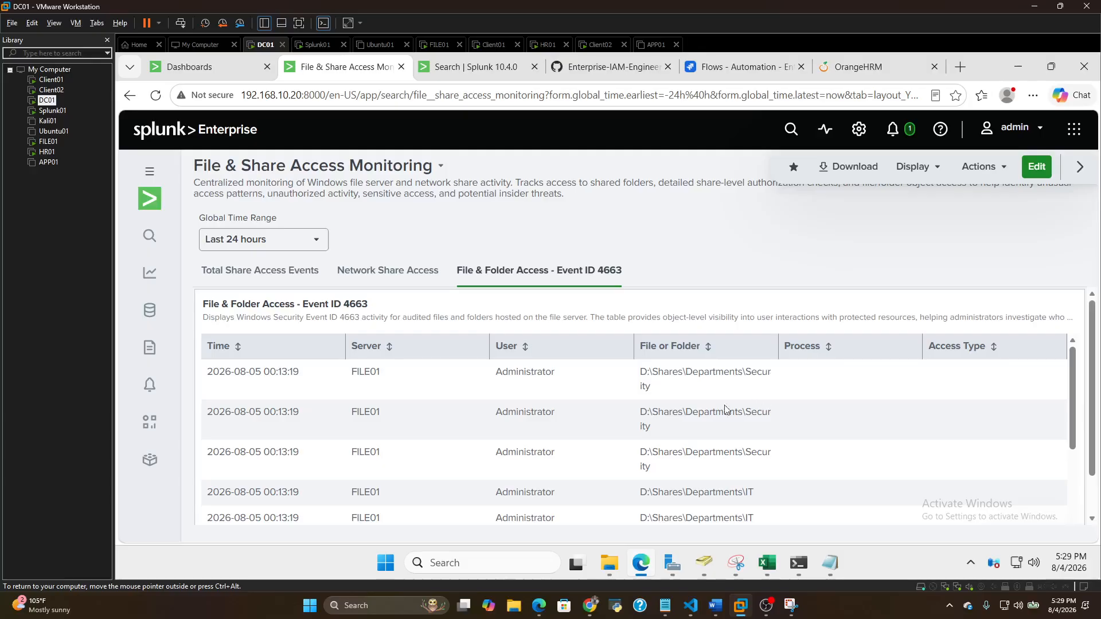
{"action": "scroll", "coordinate": [553, 385], "scroll_direction": "down", "scroll_amount": 5}
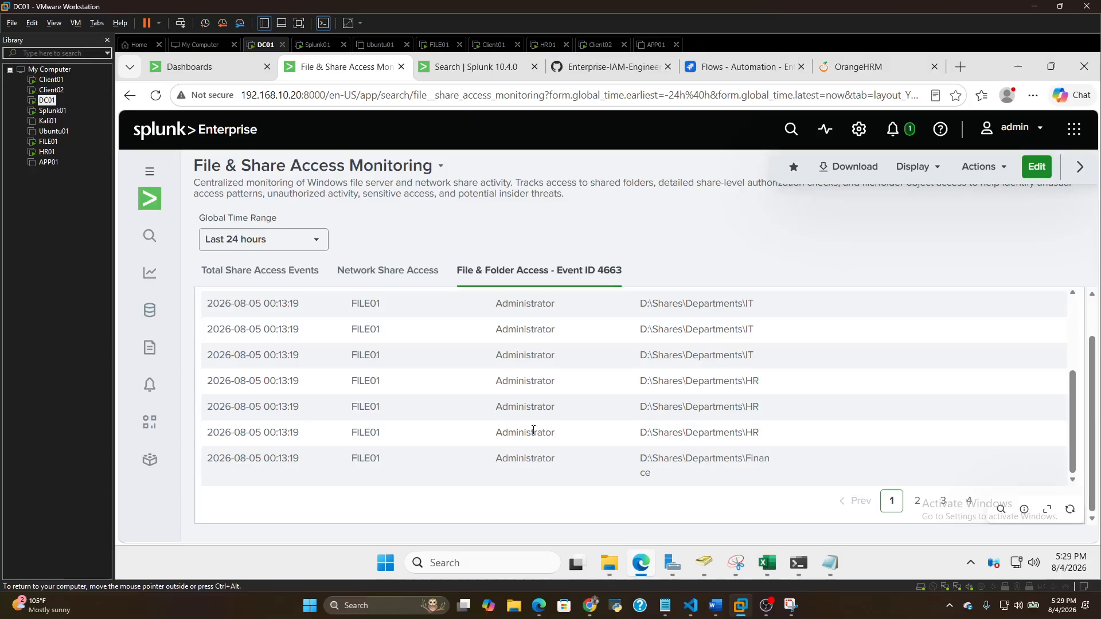
{"action": "scroll", "coordinate": [533, 430], "scroll_direction": "up", "scroll_amount": 1}
{"action": "scroll", "coordinate": [541, 429], "scroll_direction": "down", "scroll_amount": 1}
{"action": "scroll", "coordinate": [610, 443], "scroll_direction": "up", "scroll_amount": 5}
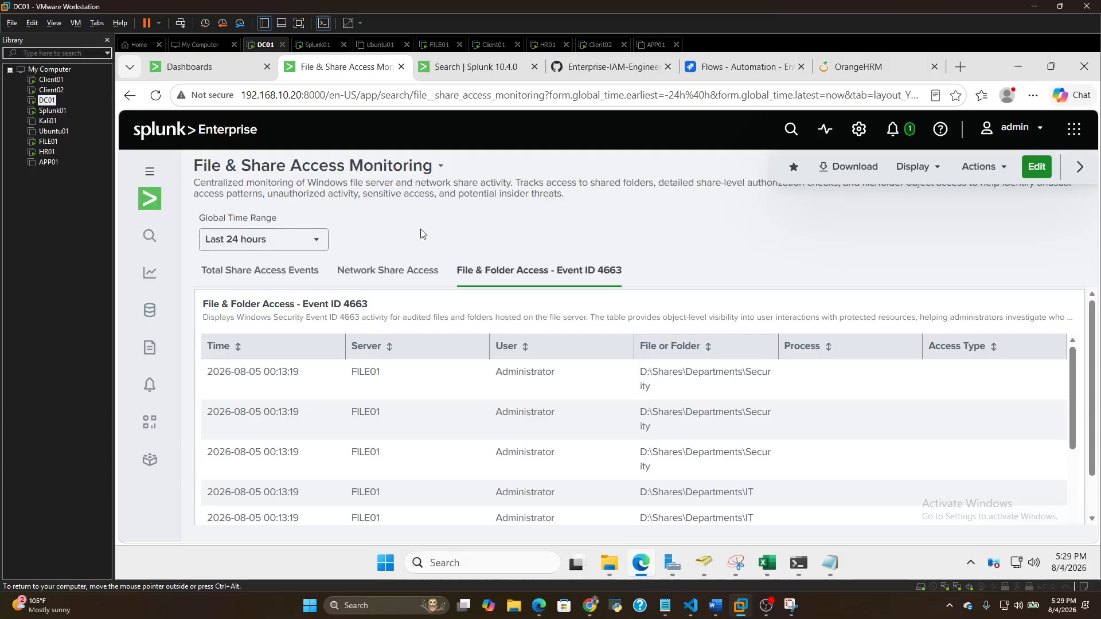
Open the Active Directory Monitoring dashboard from the Dashboards list and return to the Search page
{"action": "left_click", "coordinate": [194, 68]}
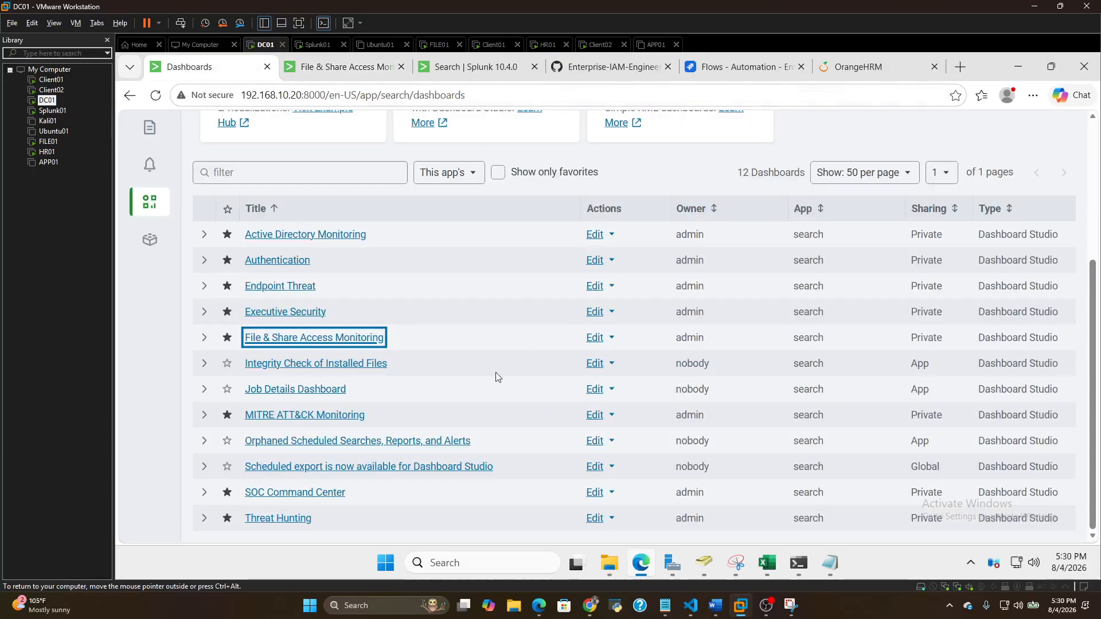
{"action": "left_click", "coordinate": [310, 237]}
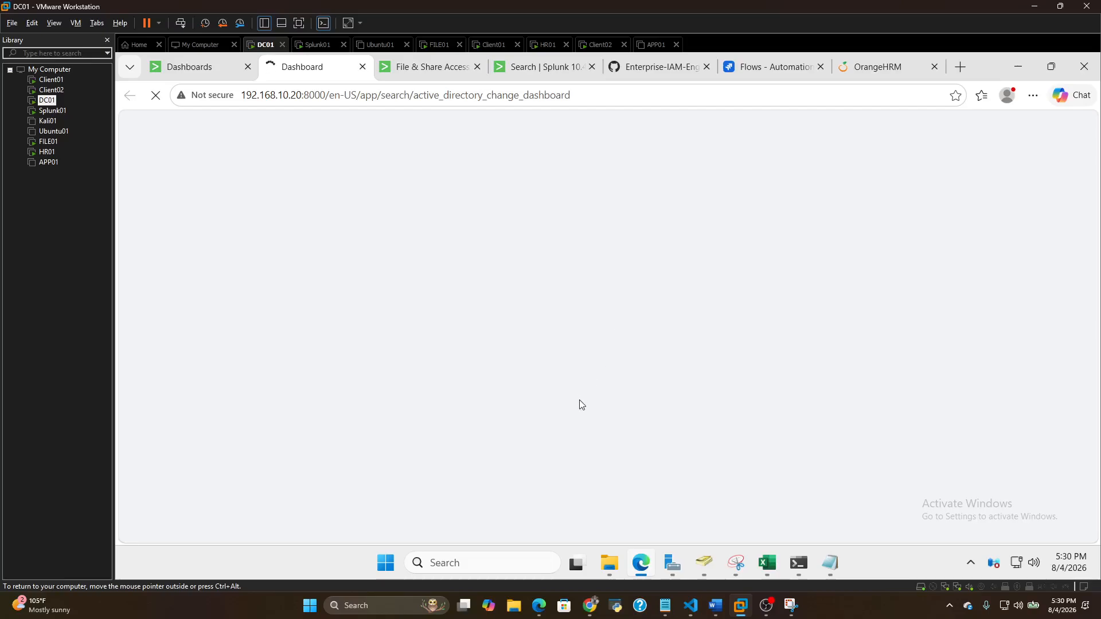
{"action": "left_click", "coordinate": [508, 69]}
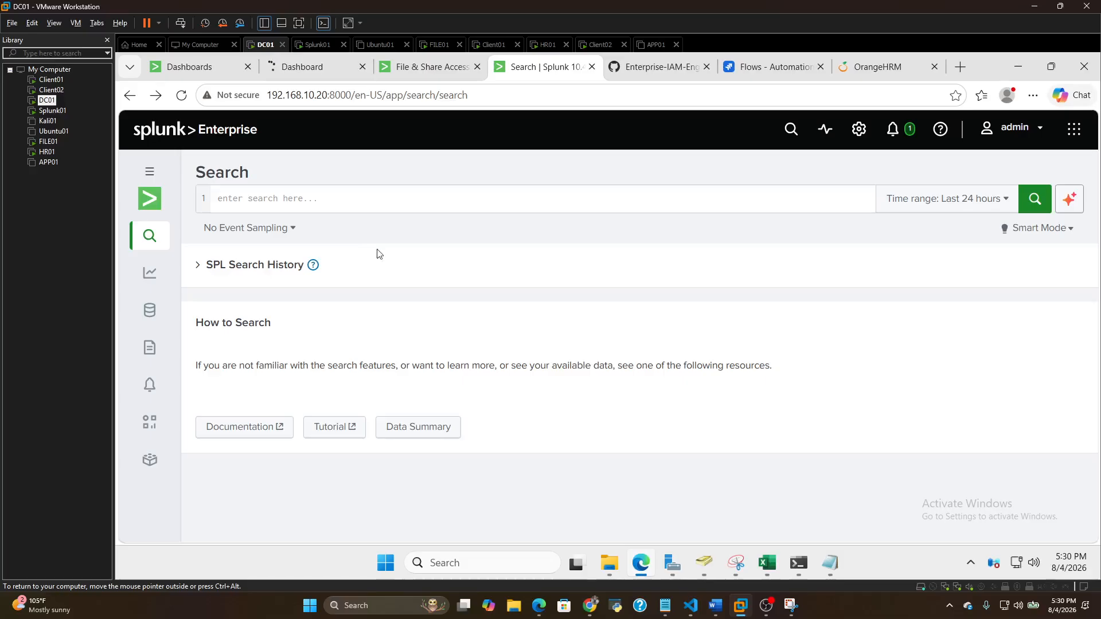
Reuse the index=main EventCode=4720 query from the SPL search history, change its event code to 4728, and run it over the last 24 hours
{"action": "left_click", "coordinate": [376, 196]}
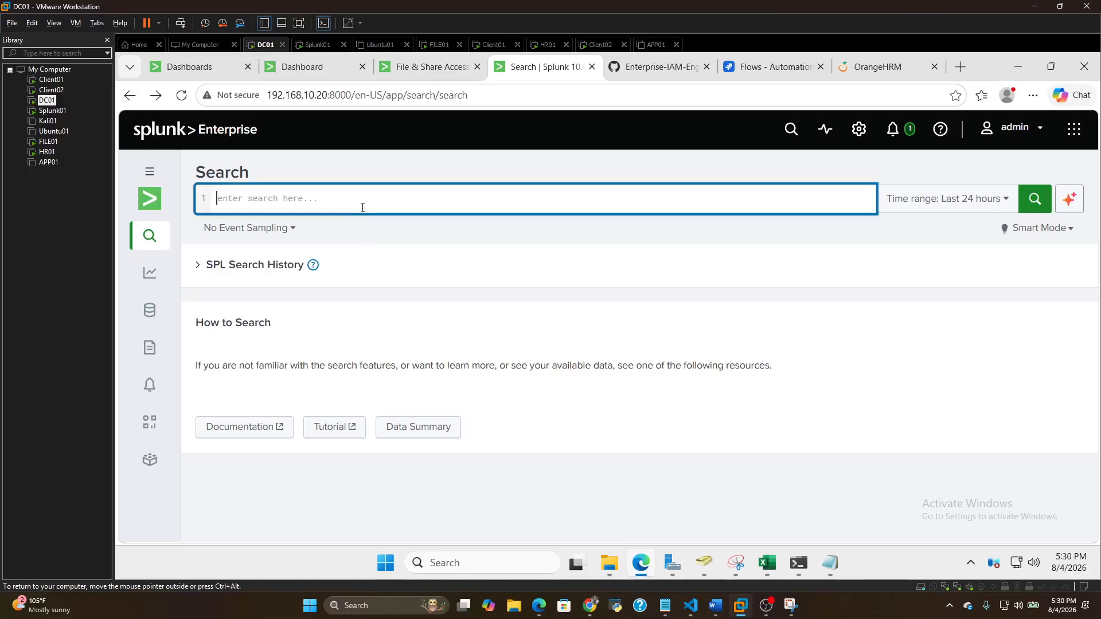
{"action": "left_click", "coordinate": [244, 264]}
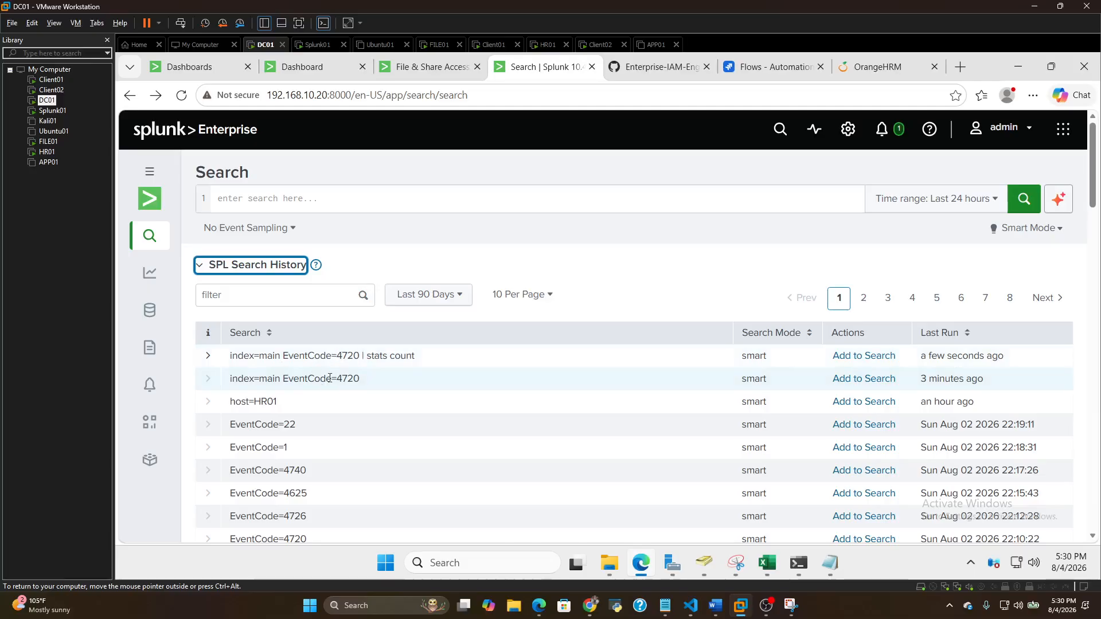
{"action": "left_click", "coordinate": [338, 378]}
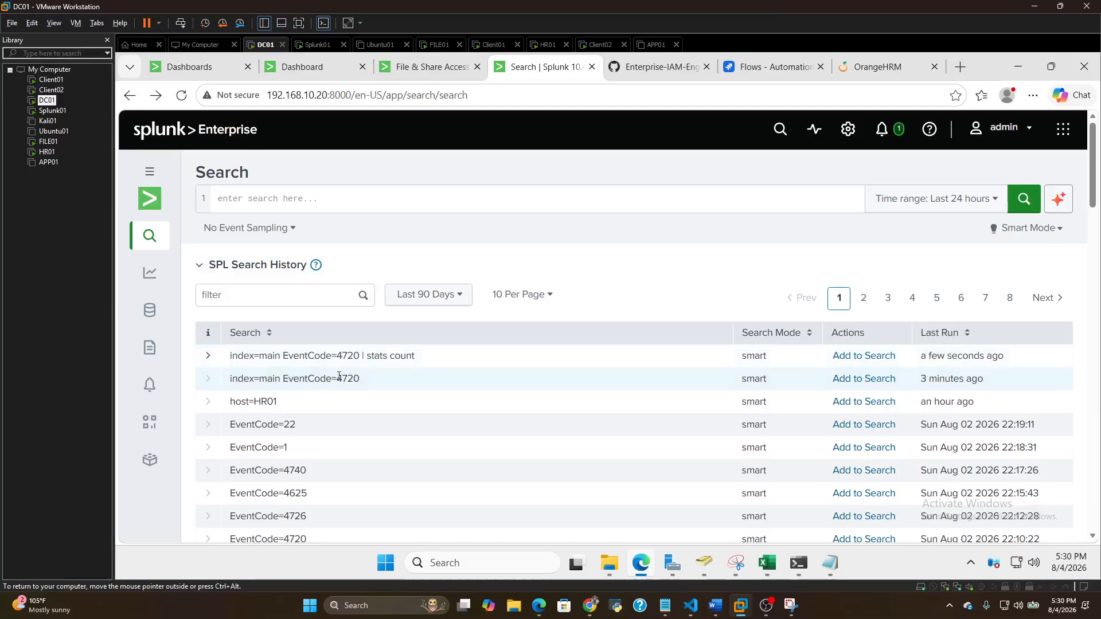
{"action": "left_click", "coordinate": [863, 379]}
{"action": "left_click", "coordinate": [347, 196]}
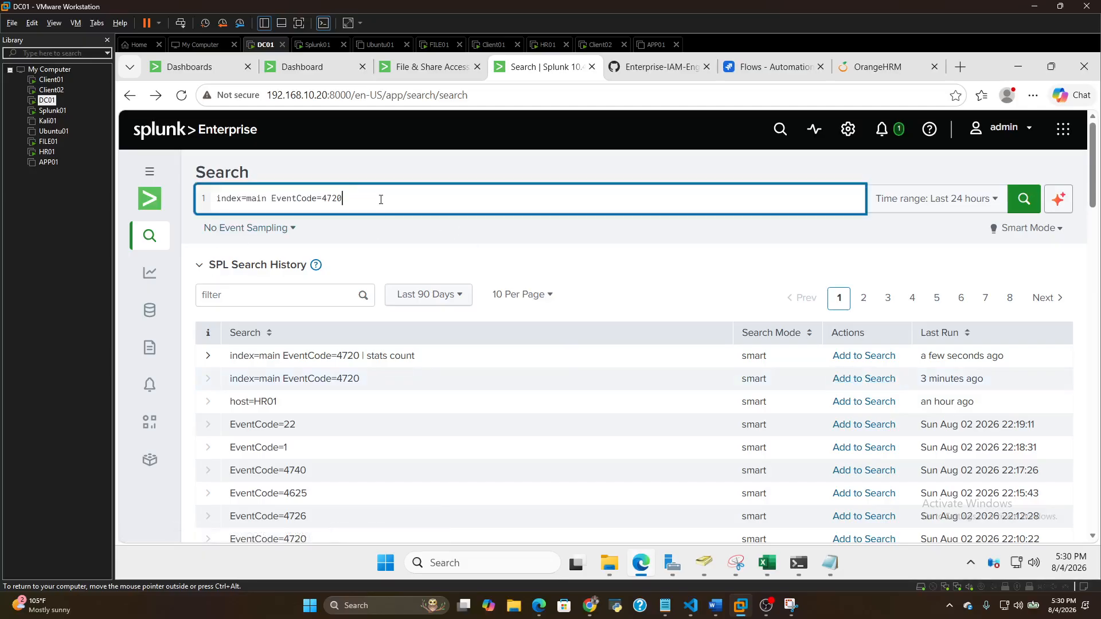
{"action": "key", "text": "BackSpace"}
{"action": "key", "text": "BackSpace"}
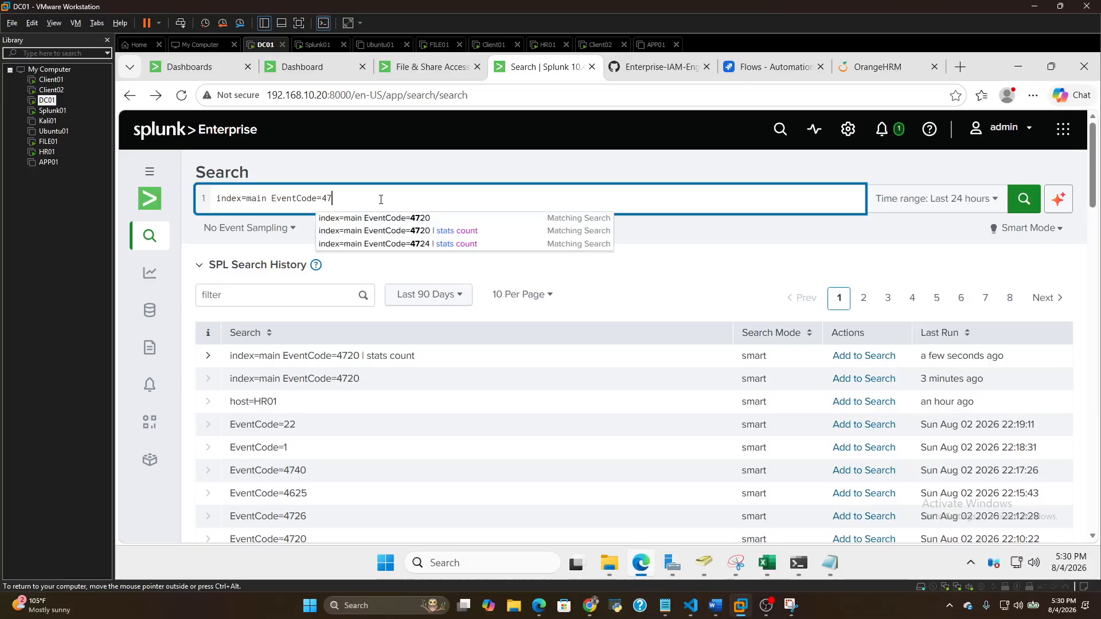
{"action": "type", "text": "28"}
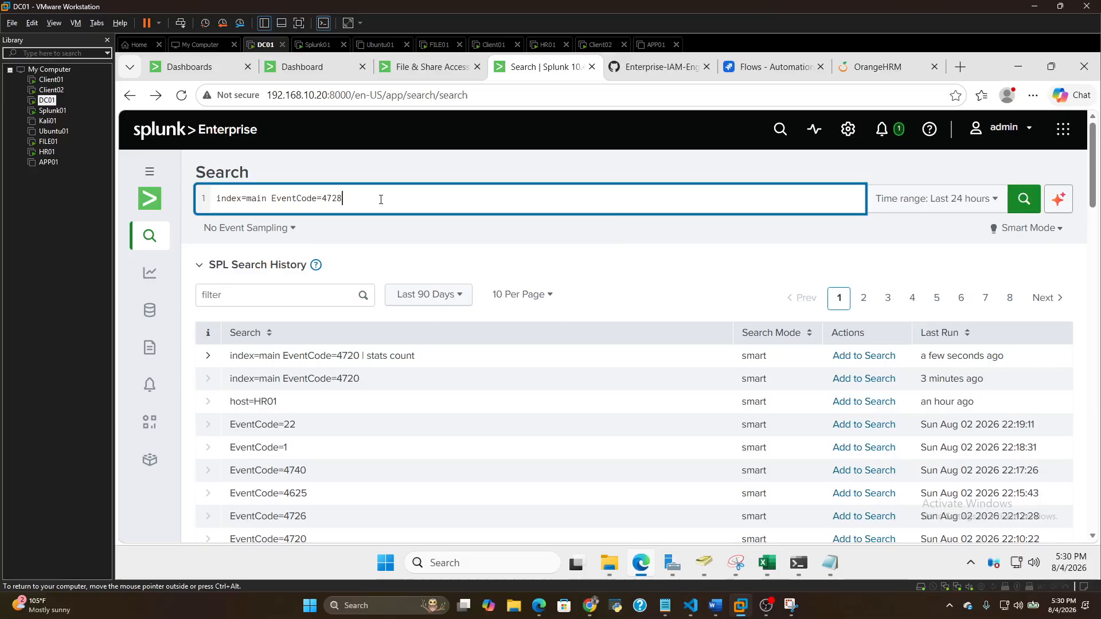
{"action": "key", "text": "Return"}
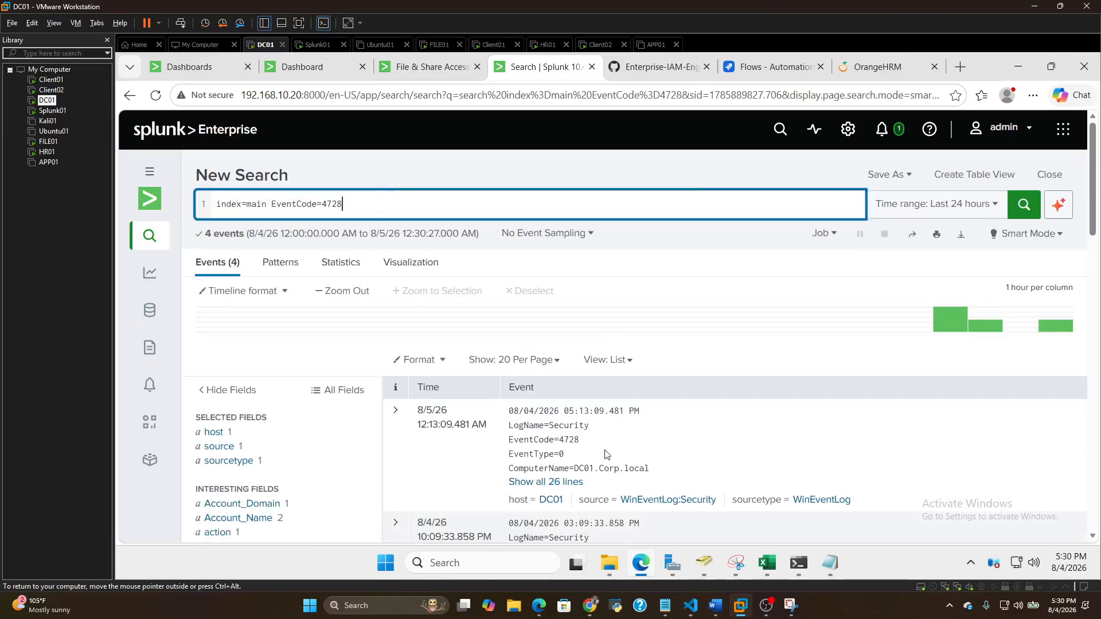
Expand the second-newest EventCode 4728 event to all its lines and read its subject, member and group details
{"action": "scroll", "coordinate": [602, 436], "scroll_direction": "down", "scroll_amount": 3}
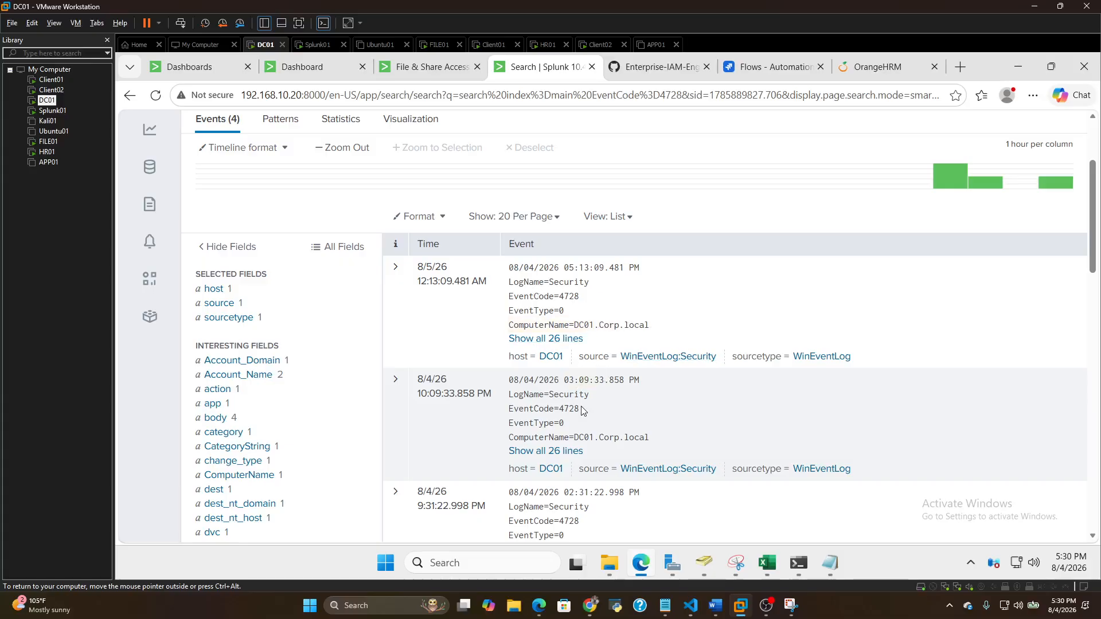
{"action": "scroll", "coordinate": [583, 409], "scroll_direction": "down", "scroll_amount": 1}
{"action": "left_click", "coordinate": [570, 379]}
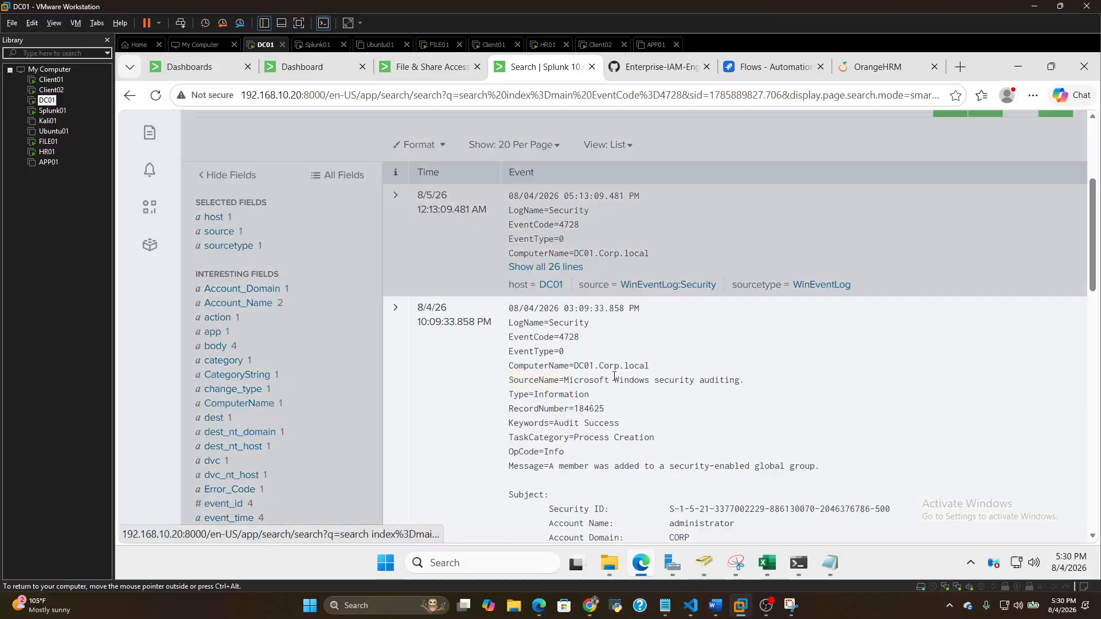
{"action": "scroll", "coordinate": [619, 379], "scroll_direction": "down", "scroll_amount": 10}
{"action": "scroll", "coordinate": [648, 379], "scroll_direction": "up", "scroll_amount": 10}
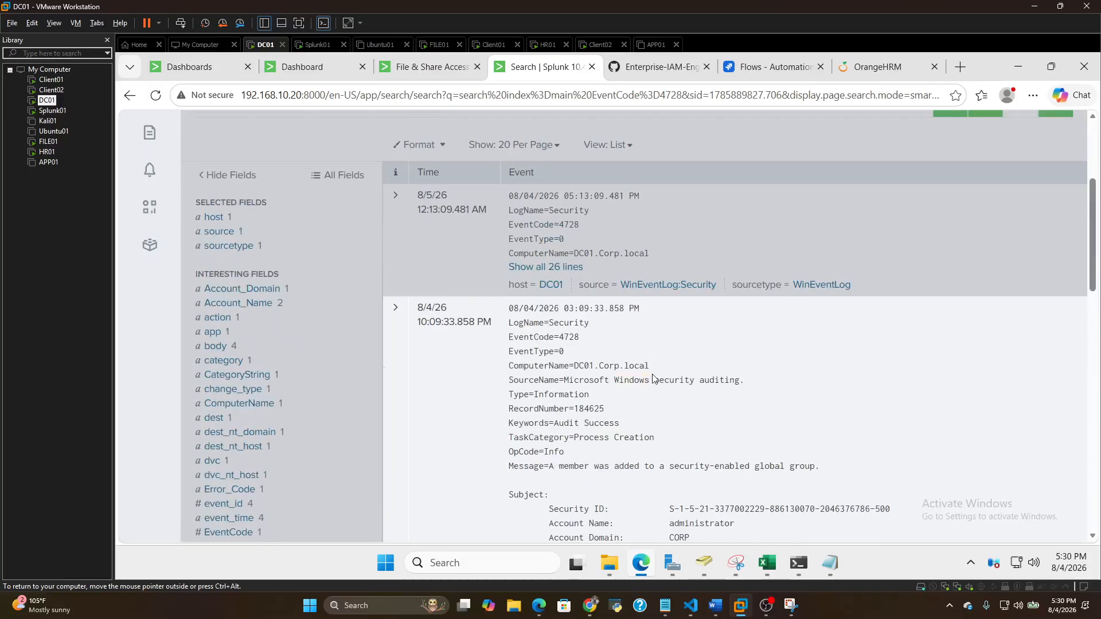
{"action": "scroll", "coordinate": [652, 379], "scroll_direction": "down", "scroll_amount": 5}
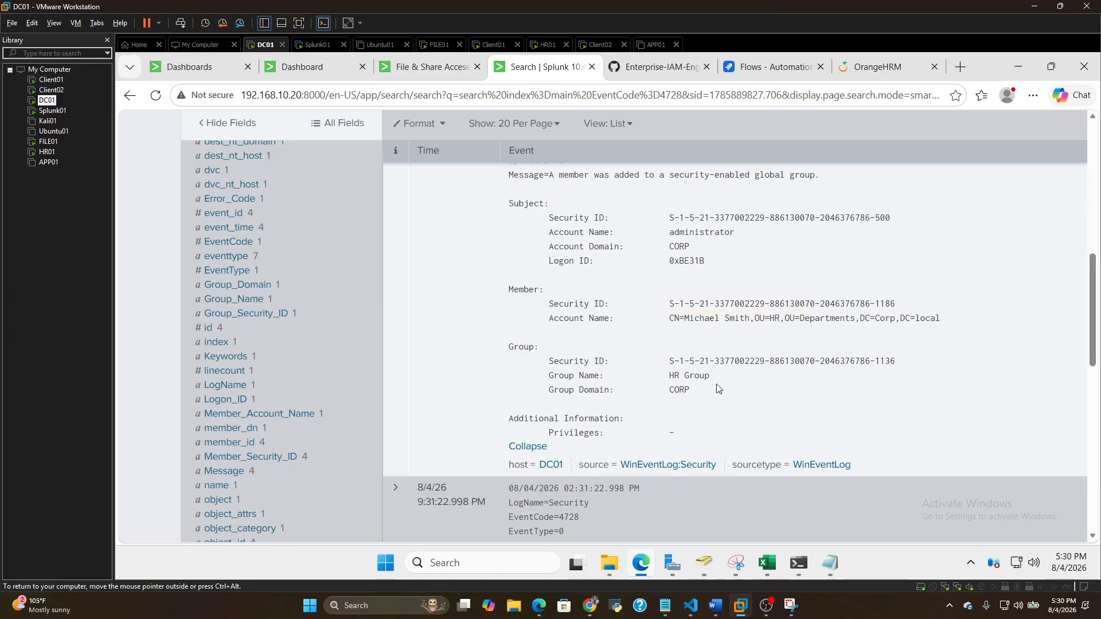
Expand the newest EventCode 4728 event to all its lines and read its message, subject, added member and group
{"action": "scroll", "coordinate": [696, 370], "scroll_direction": "up", "scroll_amount": 7}
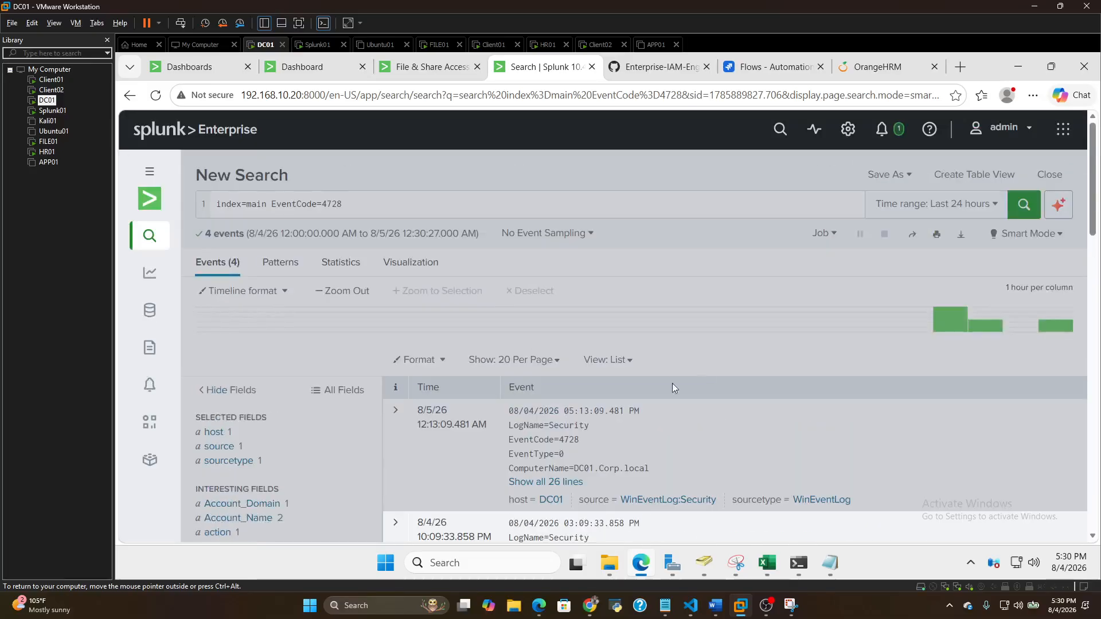
{"action": "scroll", "coordinate": [639, 405], "scroll_direction": "down", "scroll_amount": 4}
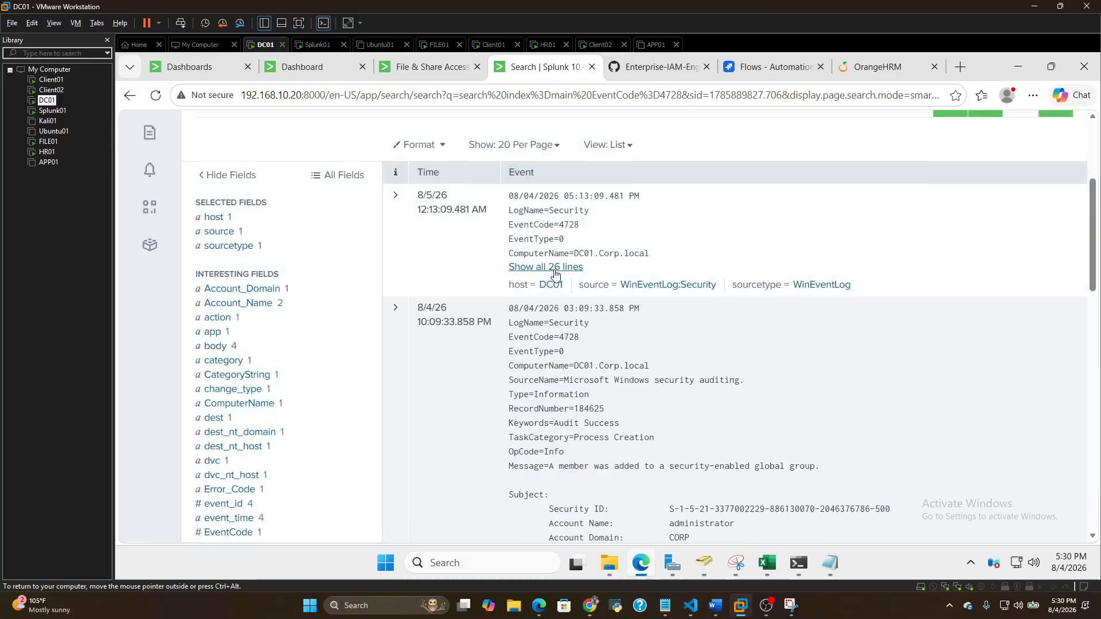
{"action": "left_click", "coordinate": [545, 267]}
{"action": "scroll", "coordinate": [653, 390], "scroll_direction": "down", "scroll_amount": 4}
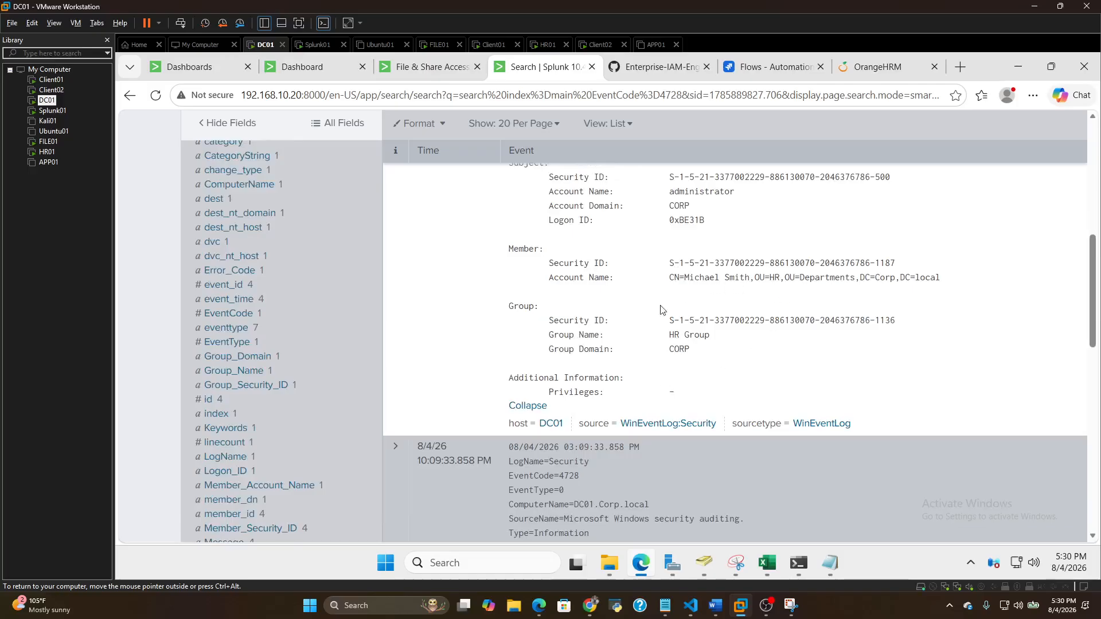
{"action": "scroll", "coordinate": [665, 352], "scroll_direction": "up", "scroll_amount": 4}
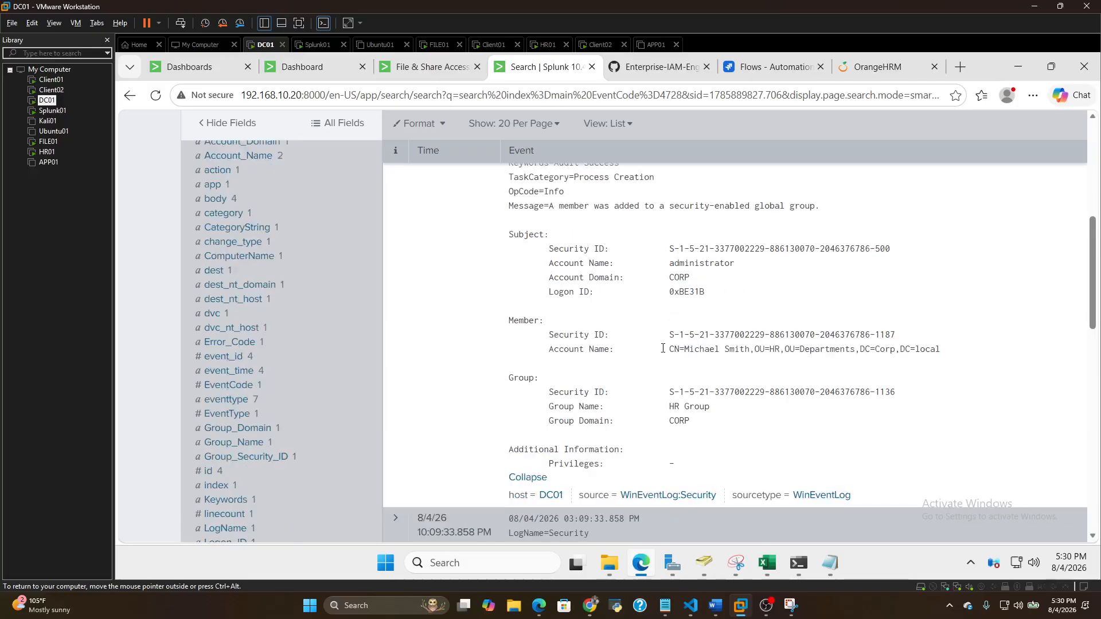
{"action": "scroll", "coordinate": [662, 351], "scroll_direction": "up", "scroll_amount": 1}
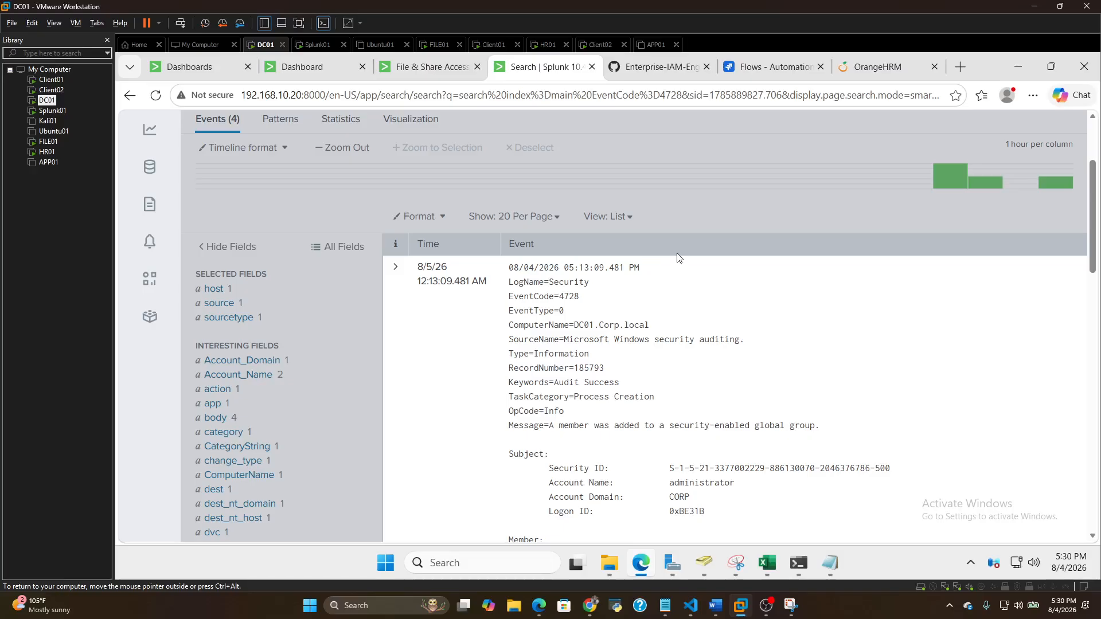
Check the OrangeHRM Recruitment candidates page, switch to GitHub, and examine Architecture-Overview-v1.png from the clients through the file server and reporting outputs
{"action": "left_click", "coordinate": [875, 70]}
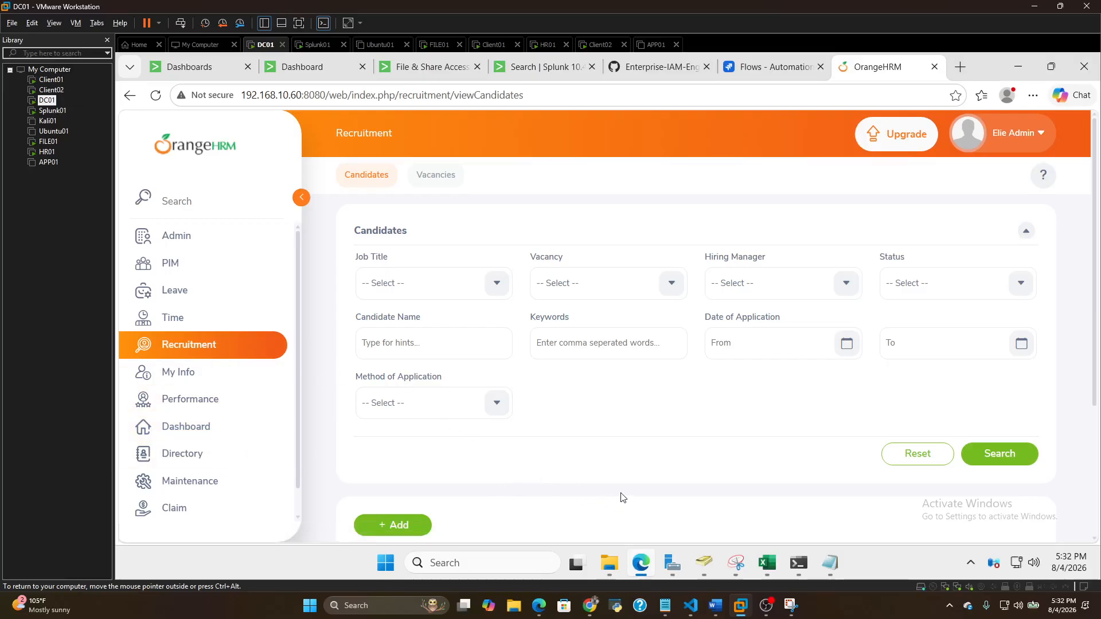
{"action": "left_click", "coordinate": [659, 66]}
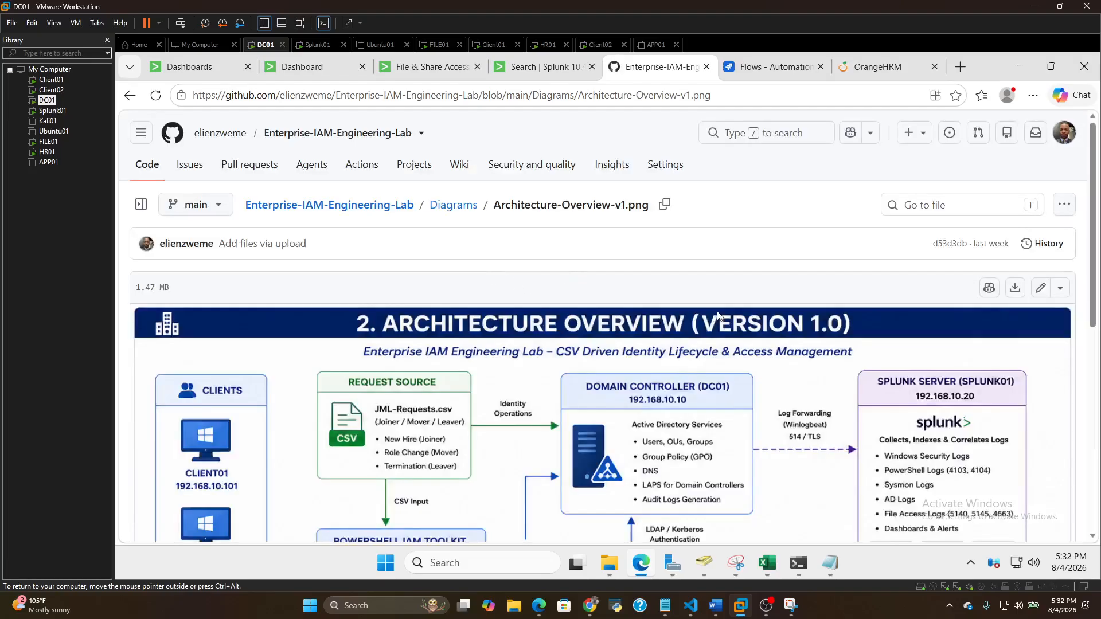
{"action": "scroll", "coordinate": [662, 396], "scroll_direction": "down", "scroll_amount": 4}
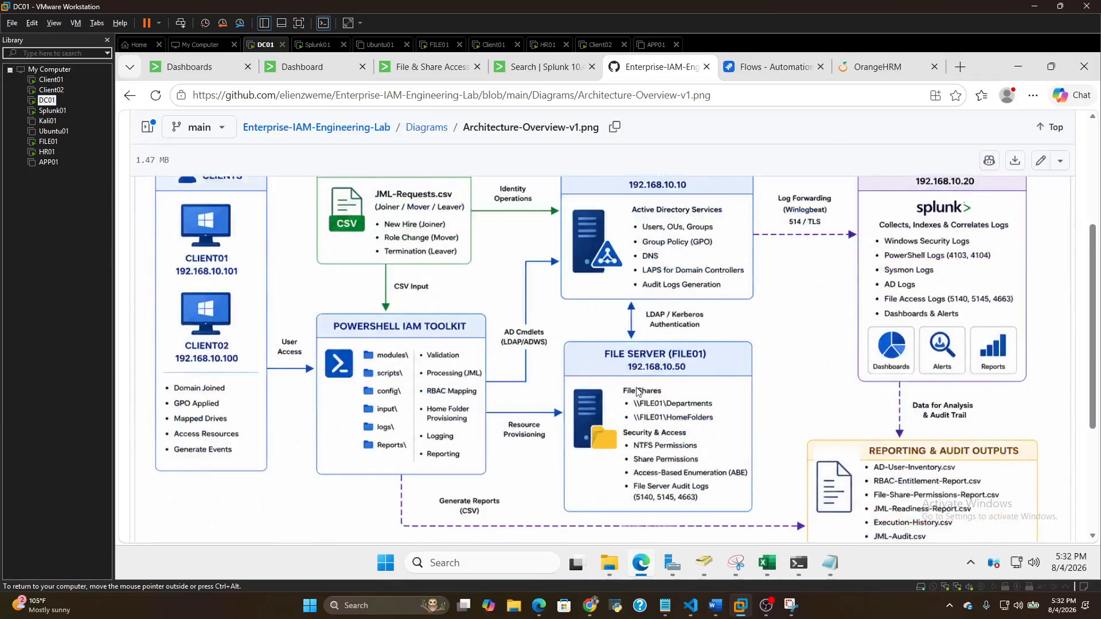
{"action": "scroll", "coordinate": [641, 390], "scroll_direction": "up", "scroll_amount": 2}
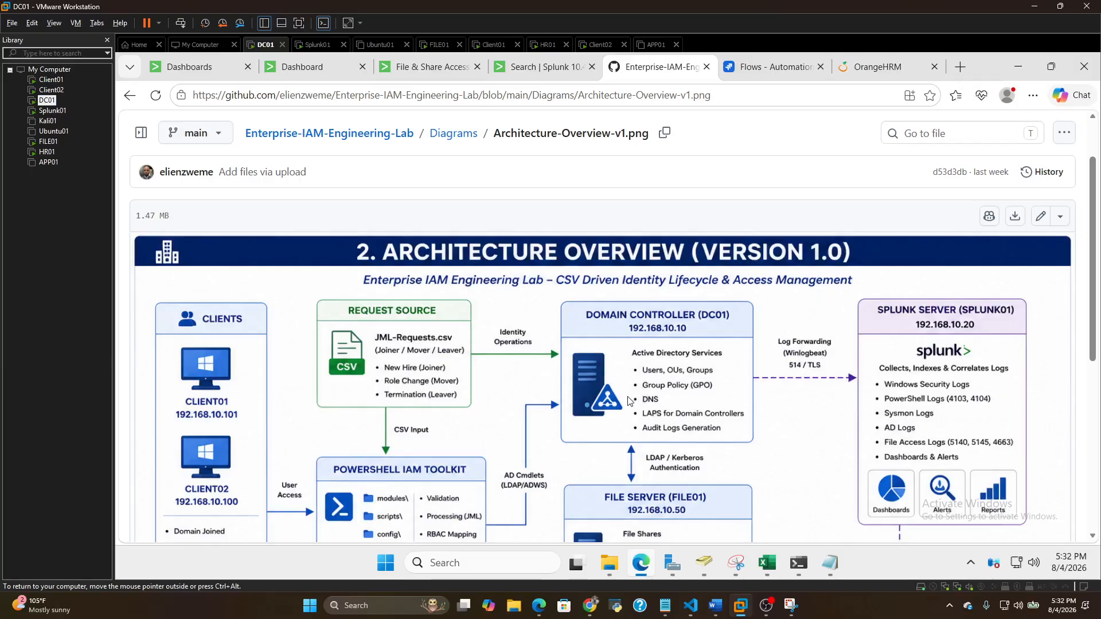
Open Version-2.0-Jira-Architecture-v1.png from the Enterprise-IAM-Engineering-Lab repository's Diagrams folder and examine its input sources, workflow and architecture layers
{"action": "scroll", "coordinate": [237, 164], "scroll_direction": "up", "scroll_amount": 1}
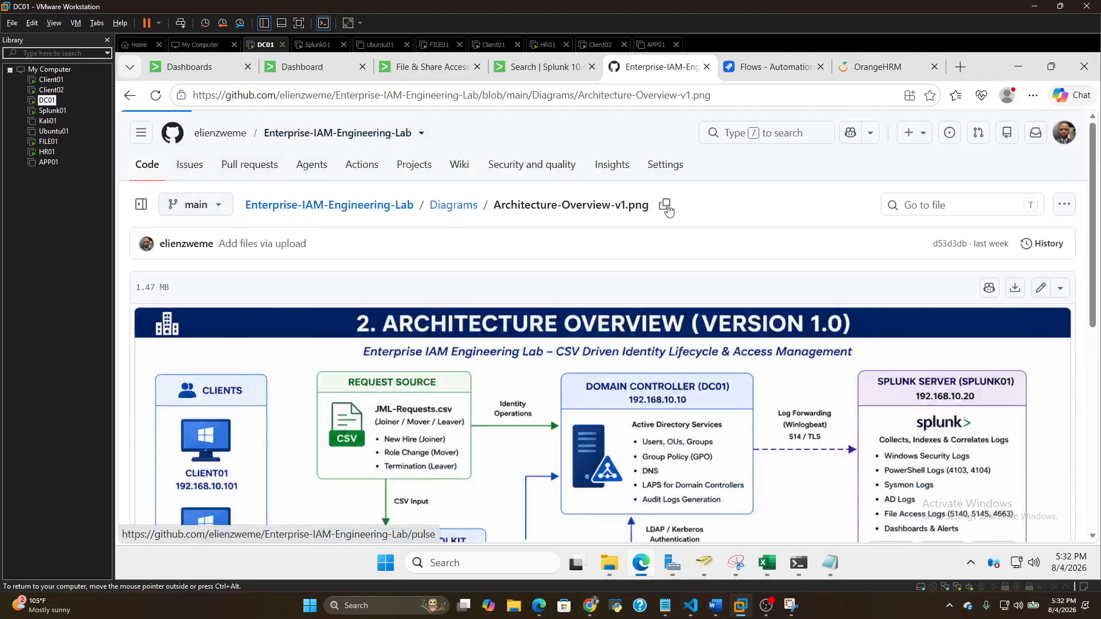
{"action": "left_click", "coordinate": [318, 134]}
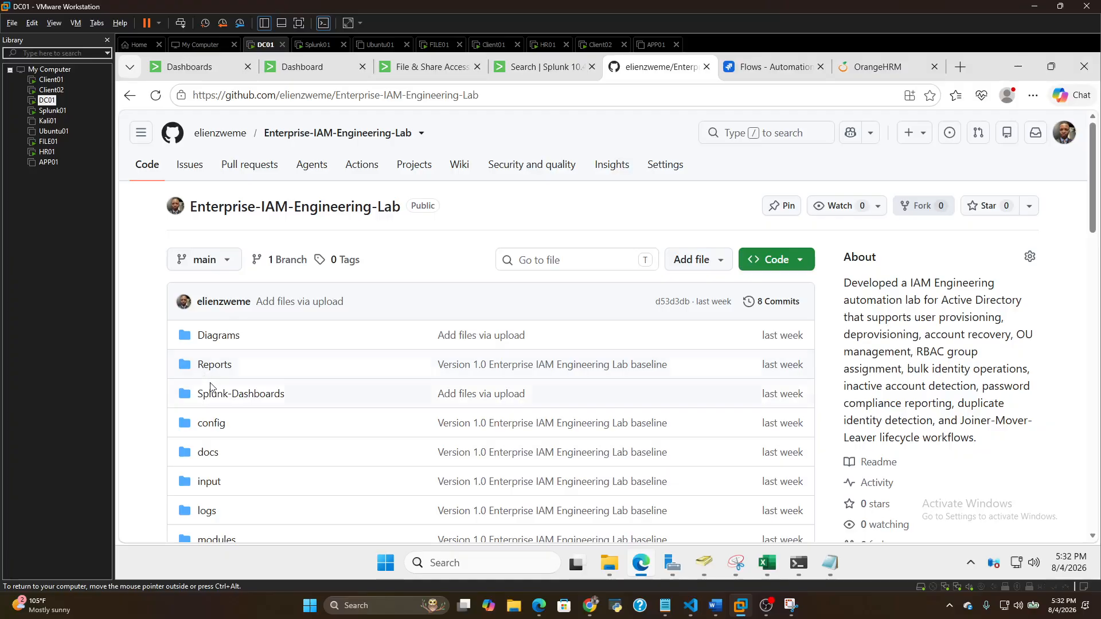
{"action": "left_click", "coordinate": [218, 337]}
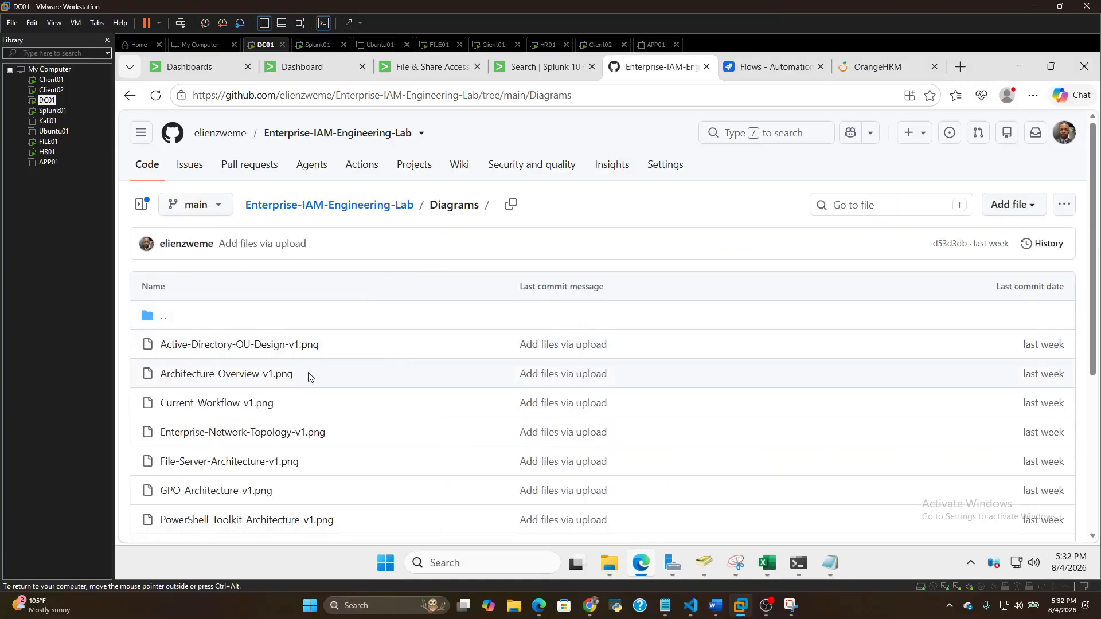
{"action": "scroll", "coordinate": [310, 378], "scroll_direction": "down", "scroll_amount": 4}
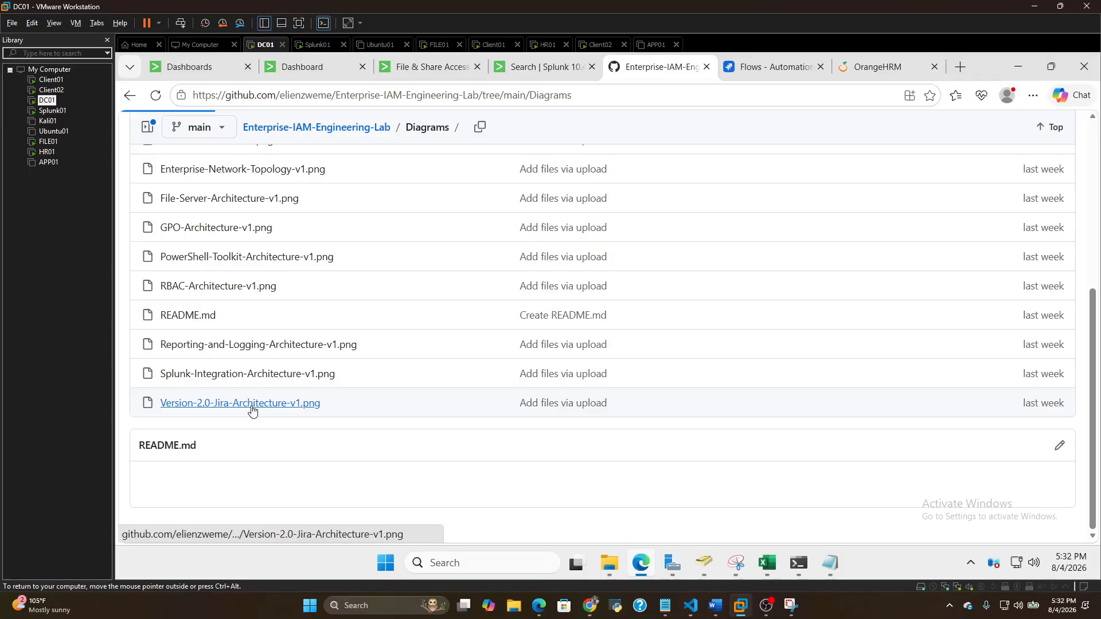
{"action": "left_click", "coordinate": [250, 408]}
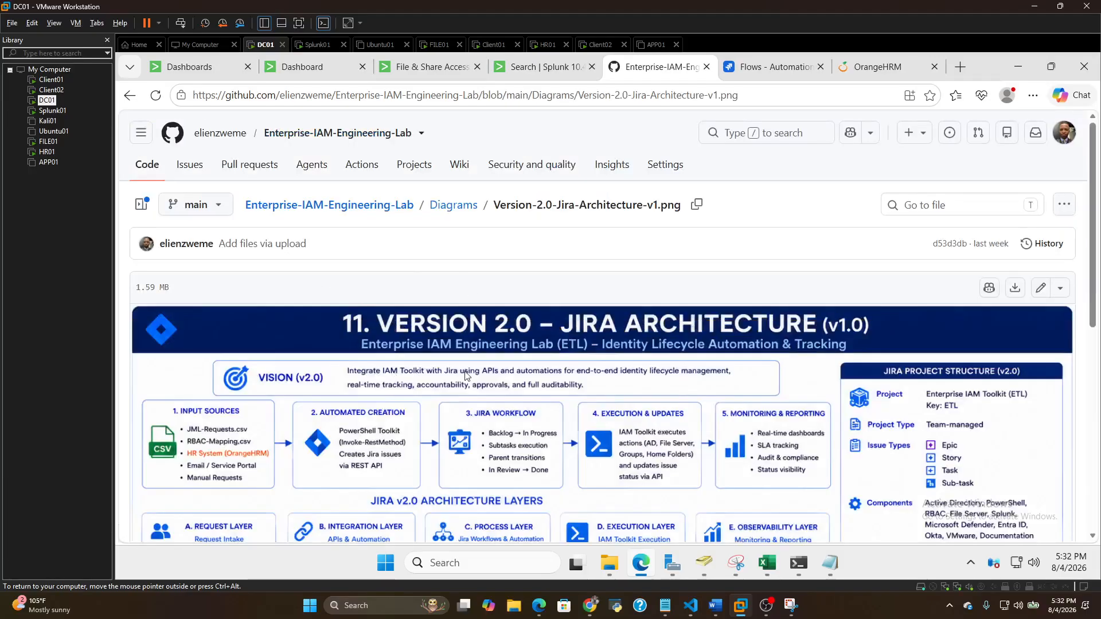
{"action": "scroll", "coordinate": [412, 396], "scroll_direction": "down", "scroll_amount": 2}
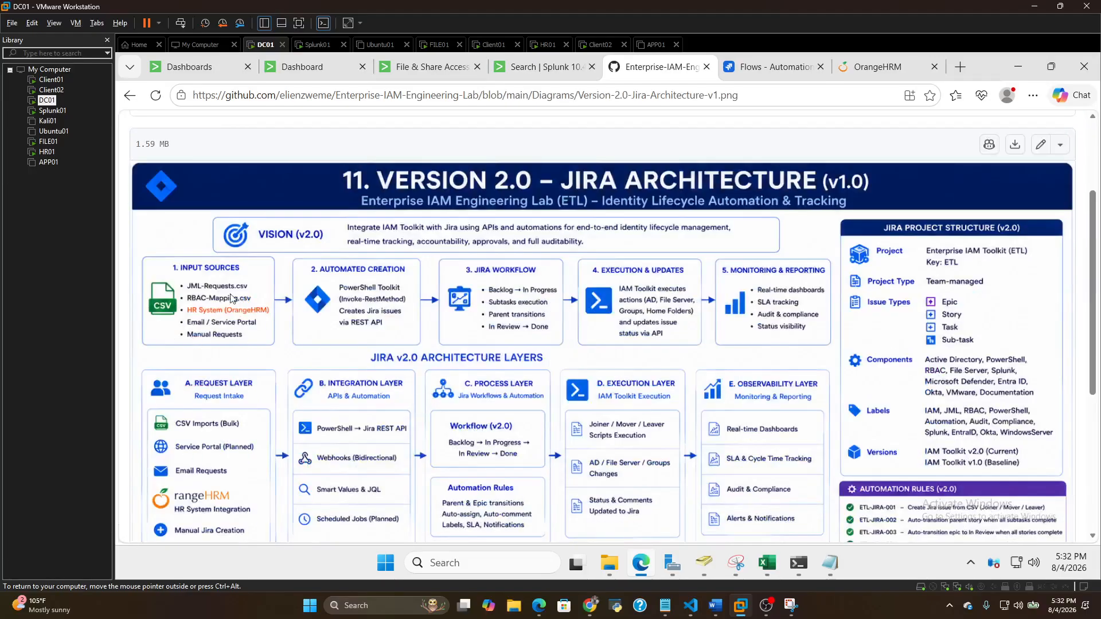